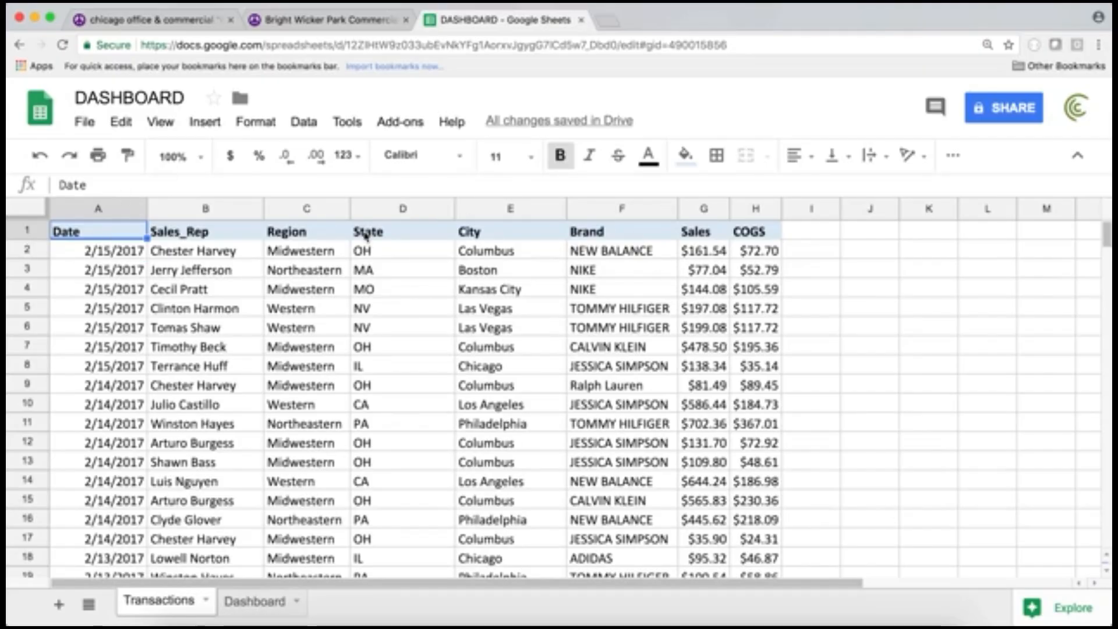
Step: Examine the Dashboard sheet's overall sales figure, brand and year tables, sales-by-state map and Sales Rep Performance chart
click(255, 601)
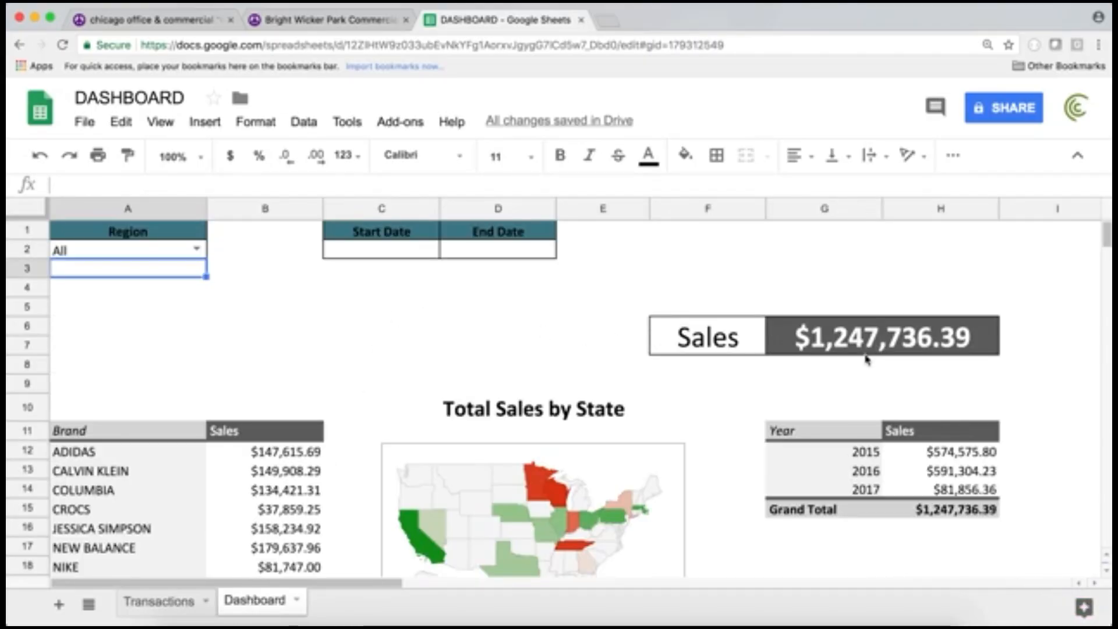
scroll(525, 395, down, 5)
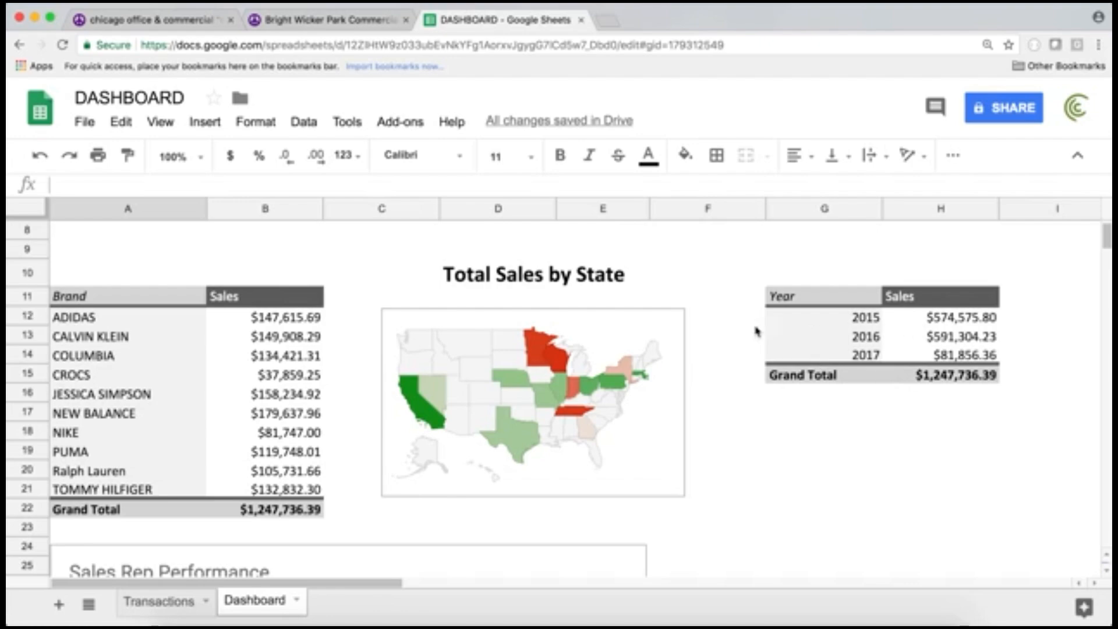
scroll(603, 334, down, 6)
scroll(145, 291, up, 1)
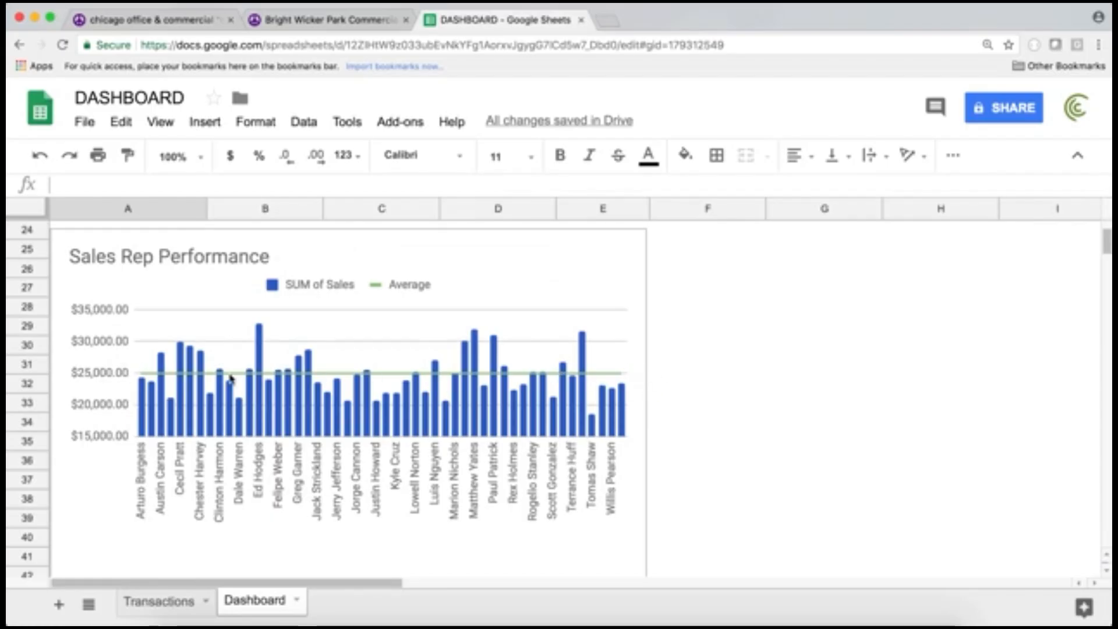
scroll(480, 348, up, 5)
scroll(480, 349, up, 1)
scroll(481, 348, down, 9)
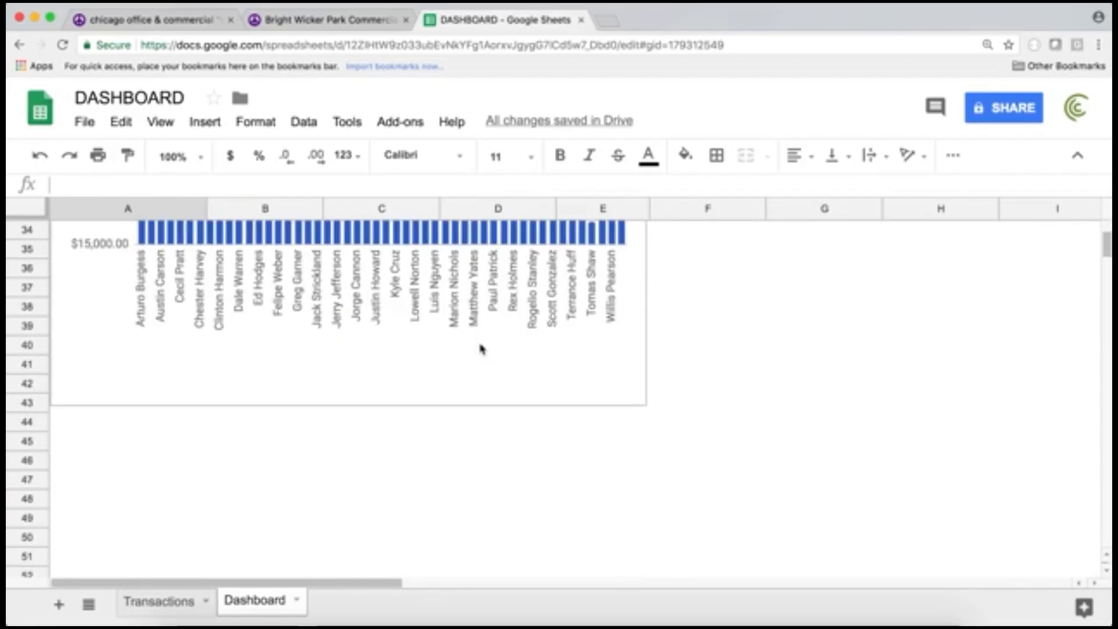
scroll(481, 349, up, 5)
scroll(481, 348, up, 5)
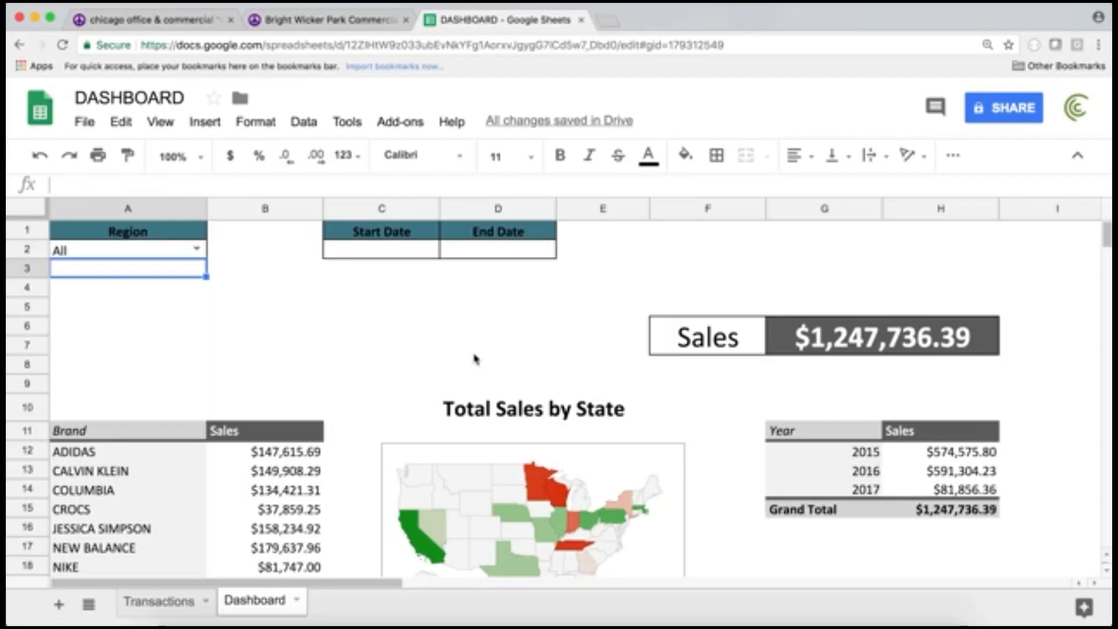
scroll(476, 358, down, 2)
scroll(475, 361, down, 5)
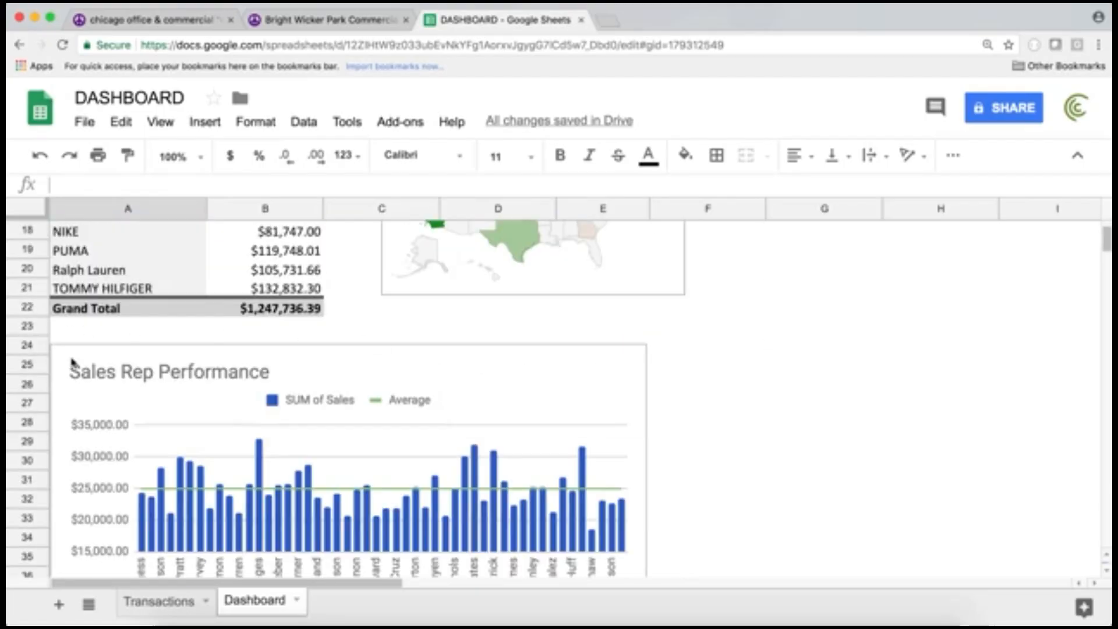
scroll(460, 324, up, 1)
scroll(455, 327, up, 5)
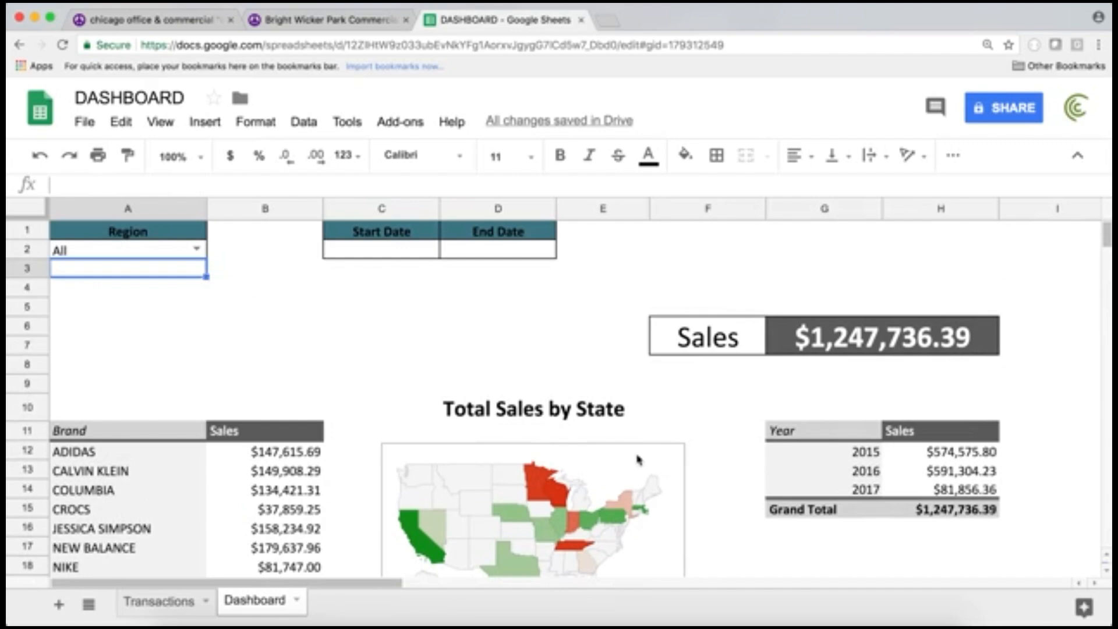
scroll(794, 467, down, 6)
scroll(466, 390, down, 3)
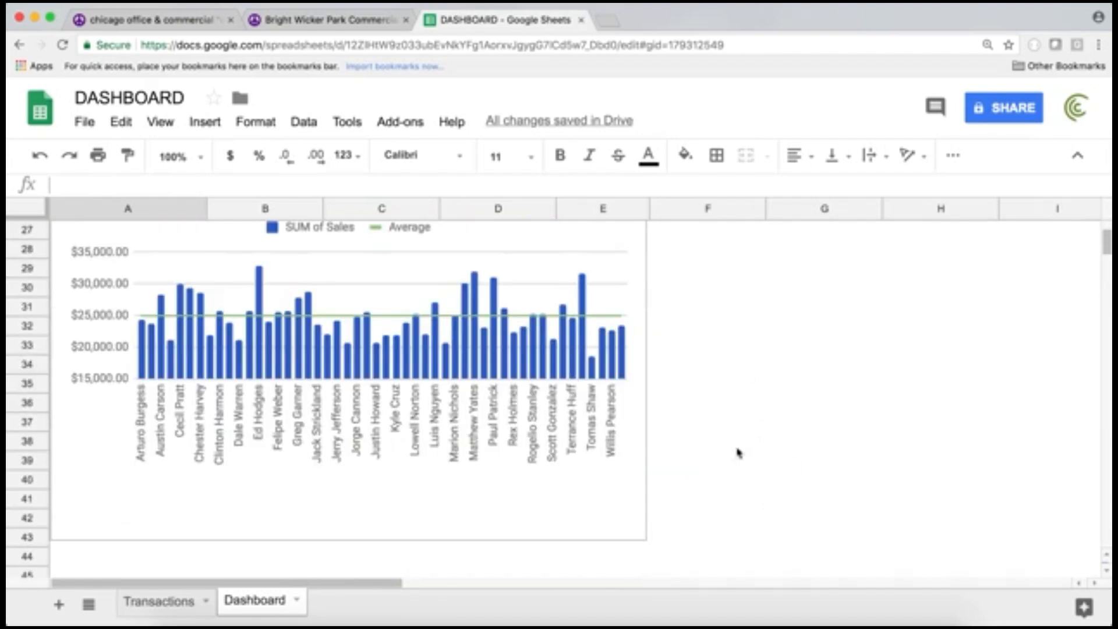
scroll(632, 362, up, 9)
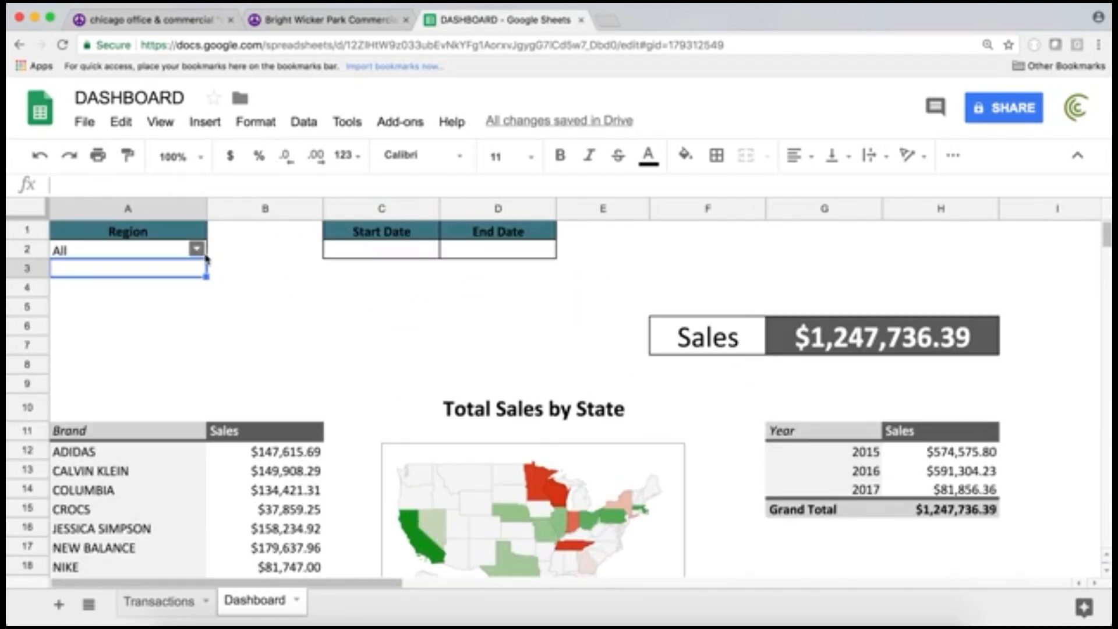
Step: Set the Dashboard's Region filter to Midwestern
click(197, 250)
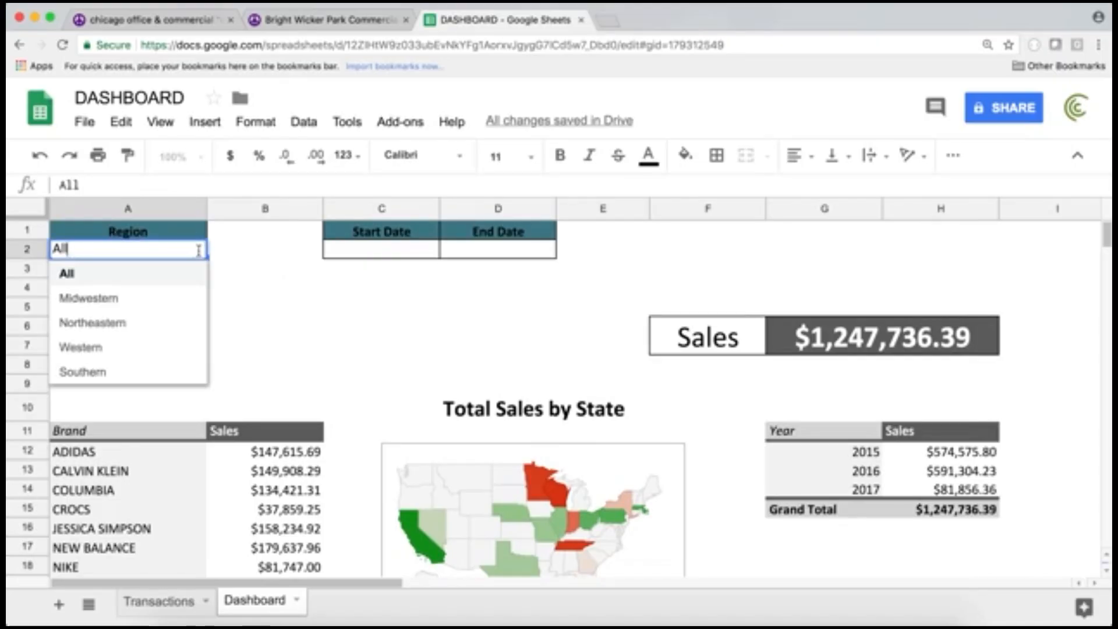
click(89, 298)
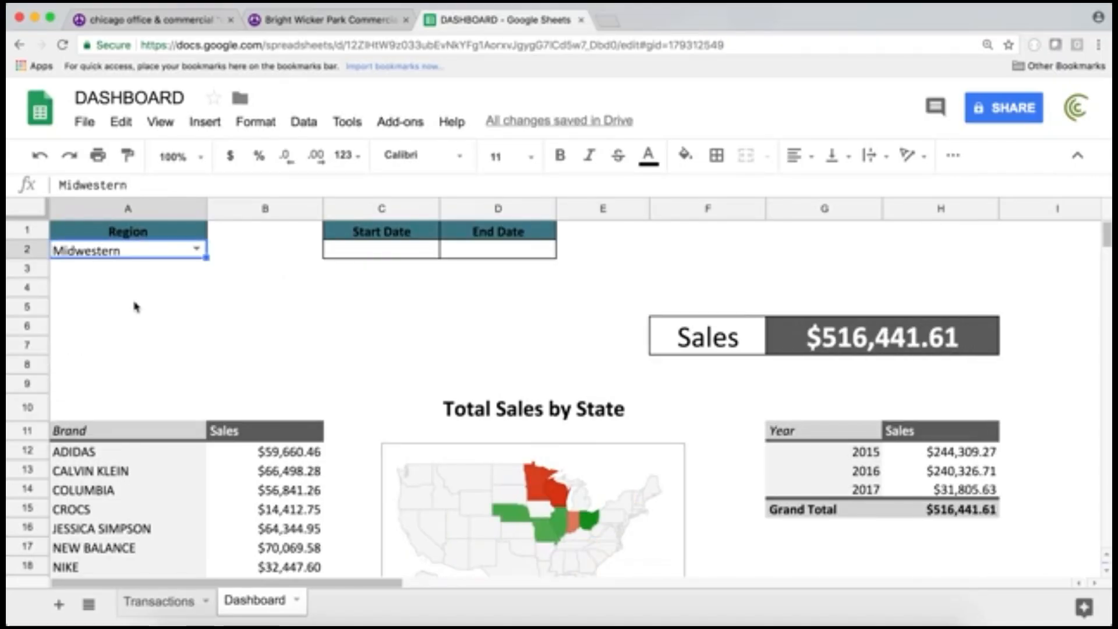
Step: Review the region-filtered sales total, brand and year tables, state map and sales rep chart
scroll(311, 370, down, 1)
scroll(313, 367, up, 1)
scroll(701, 307, down, 1)
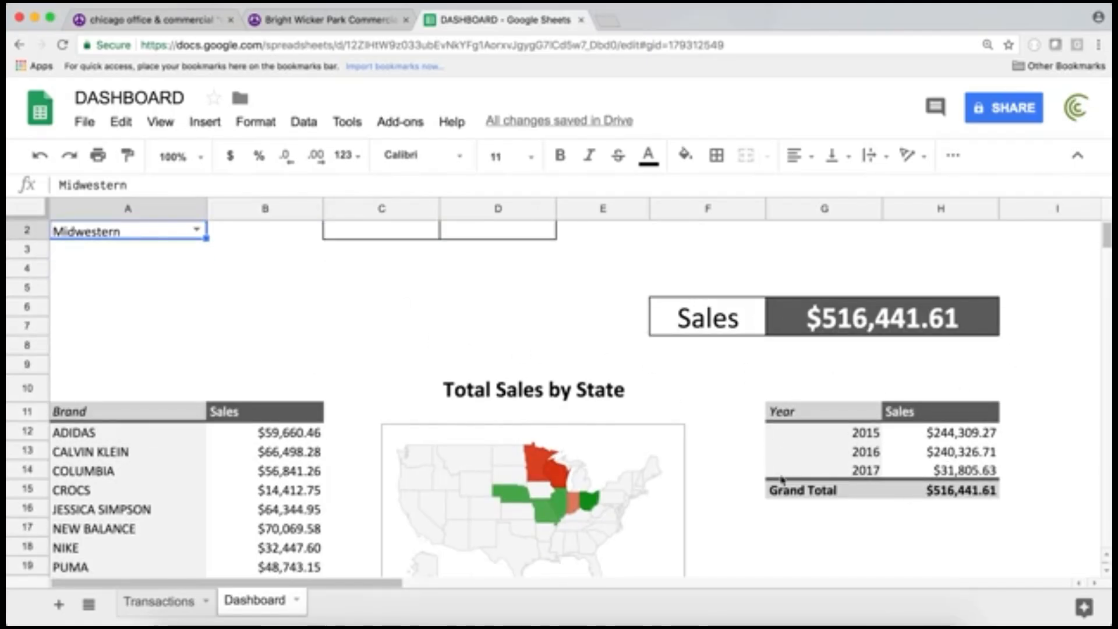
scroll(518, 367, down, 3)
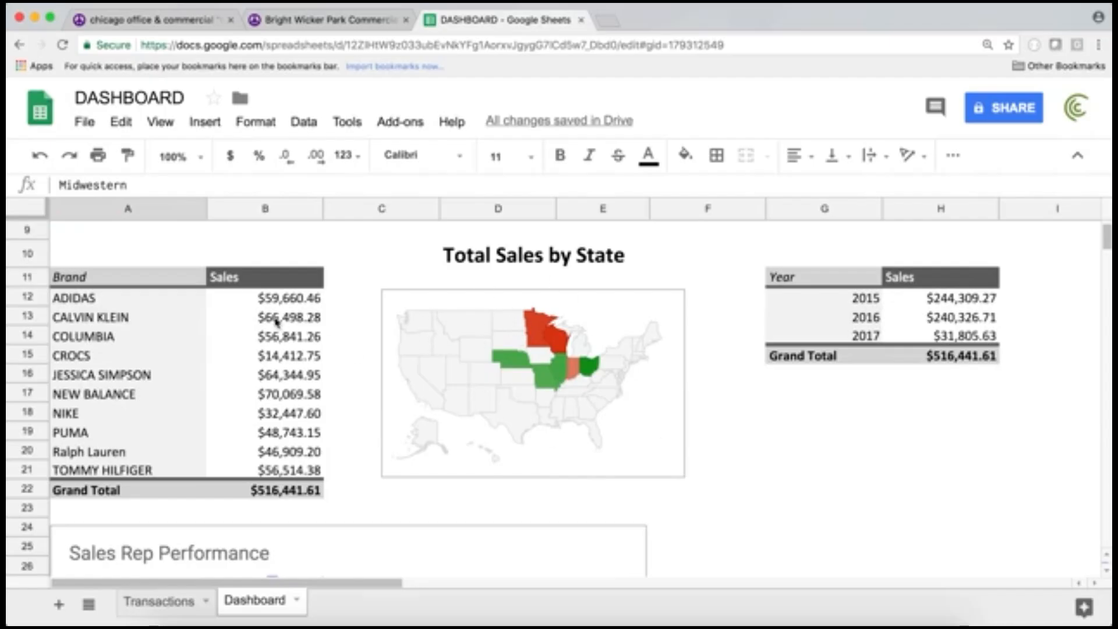
scroll(276, 321, down, 4)
scroll(271, 315, down, 3)
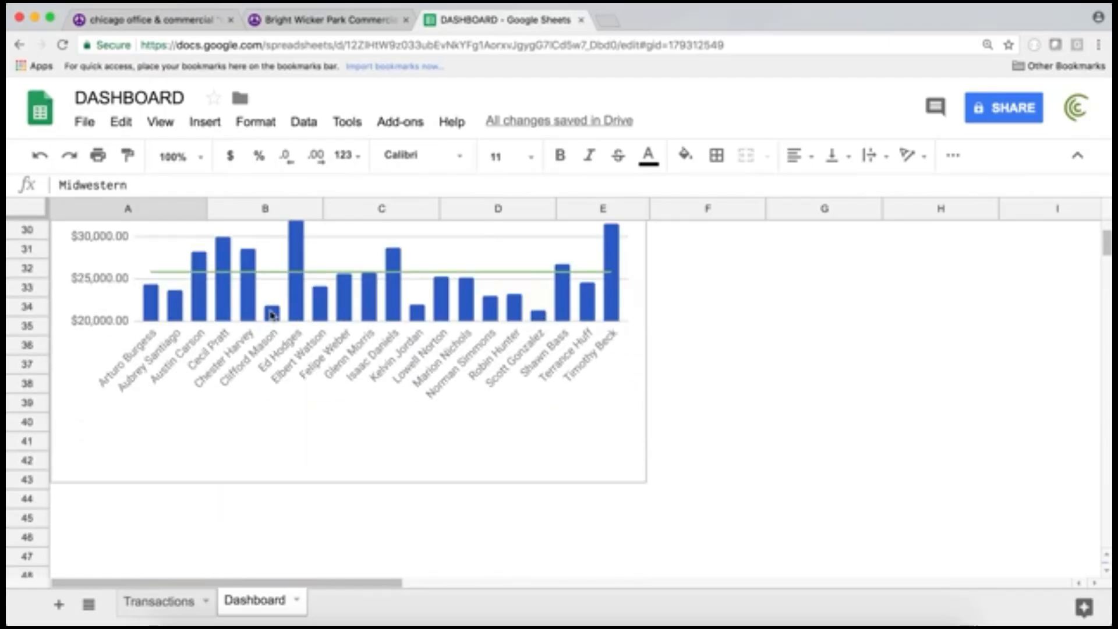
scroll(272, 316, up, 8)
scroll(272, 315, up, 2)
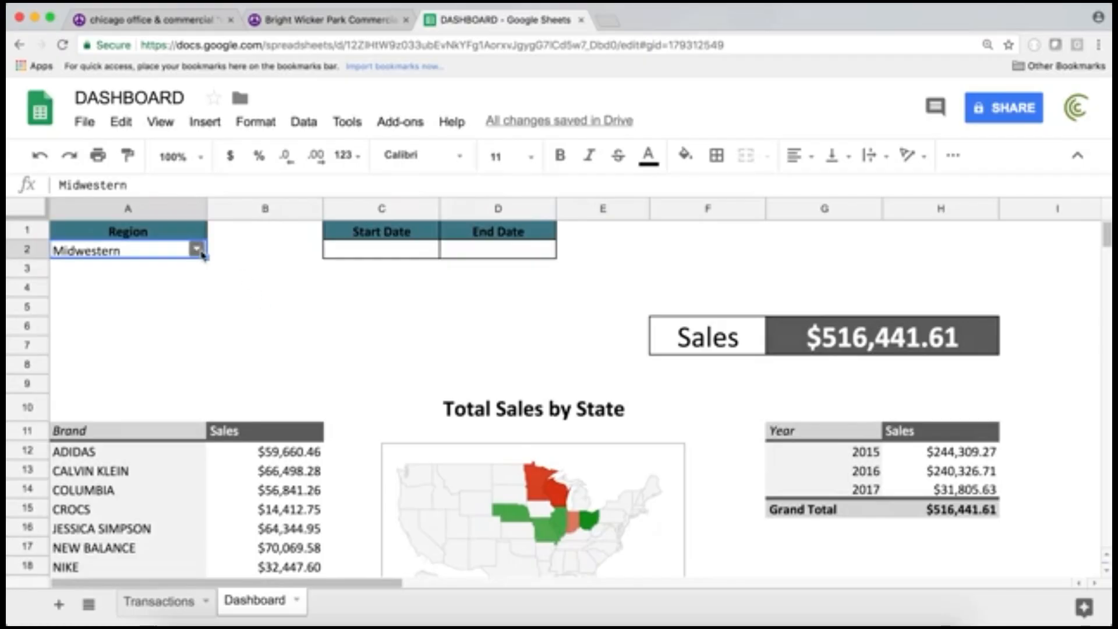
Step: Set the Start Date filter to June 1, 2016 and check the updated dashboard tables and charts
double_click(385, 252)
click(332, 269)
double_click(332, 269)
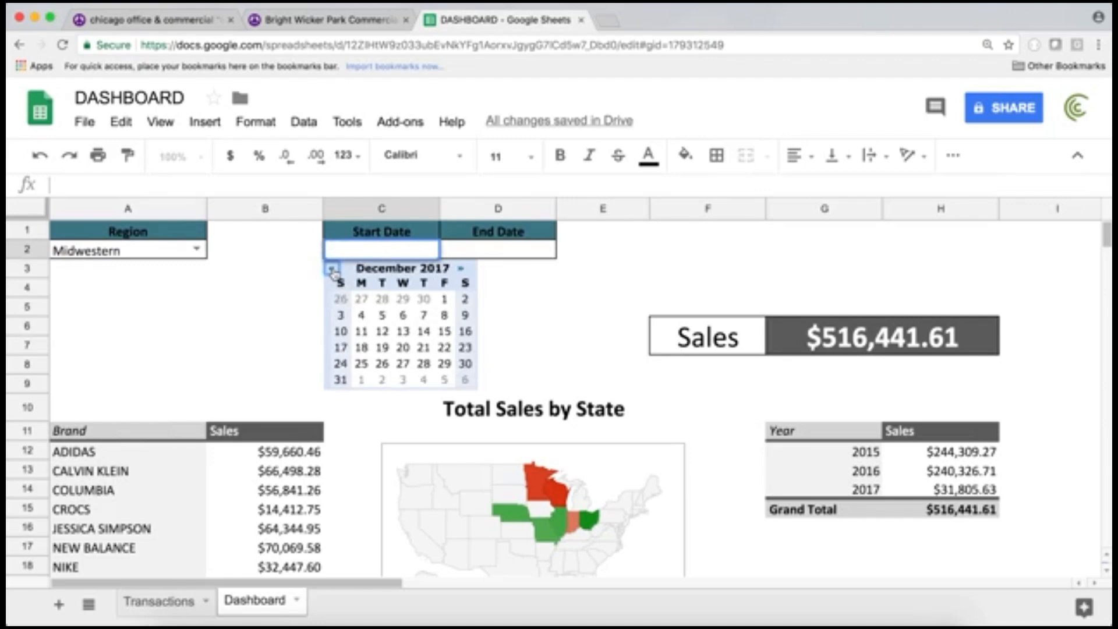
triple_click(332, 269)
triple_click(332, 269)
triple_click(332, 269)
double_click(332, 269)
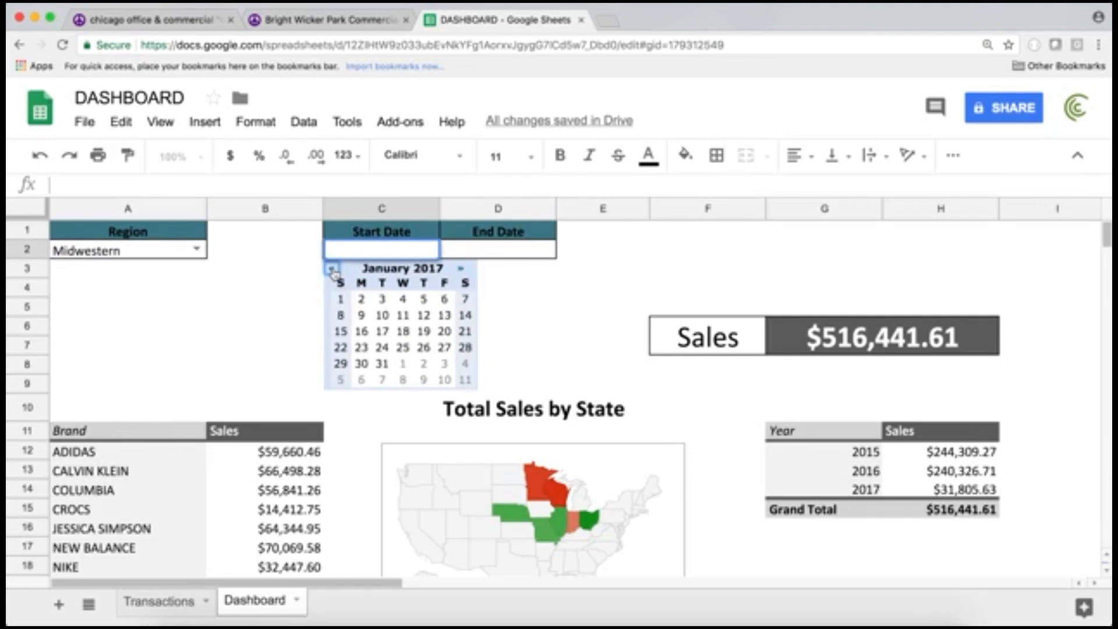
double_click(332, 269)
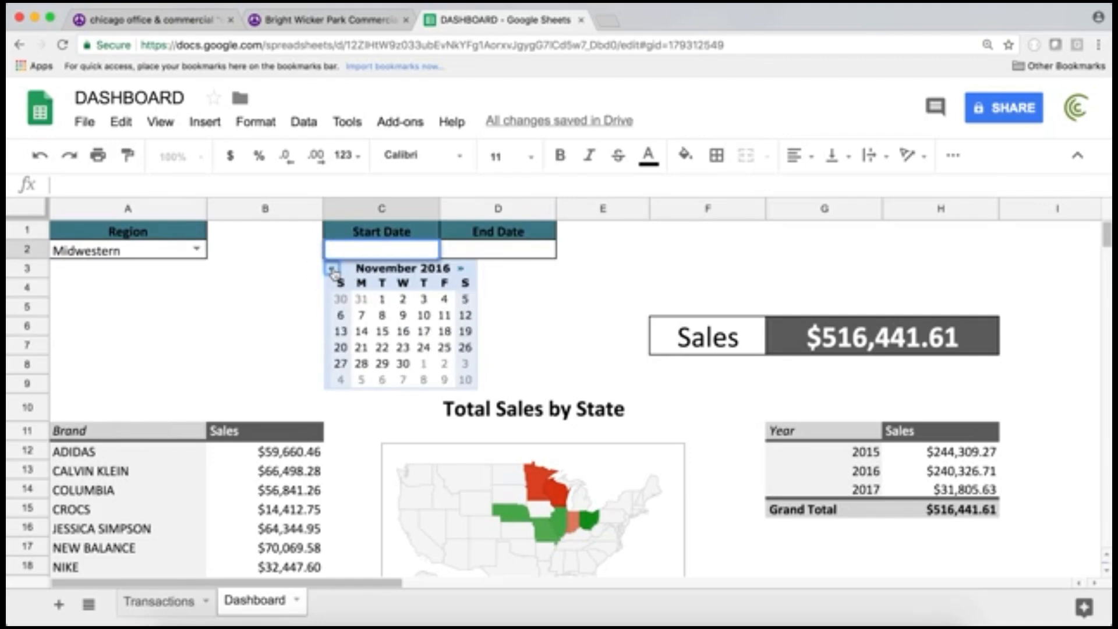
click(332, 269)
click(332, 269)
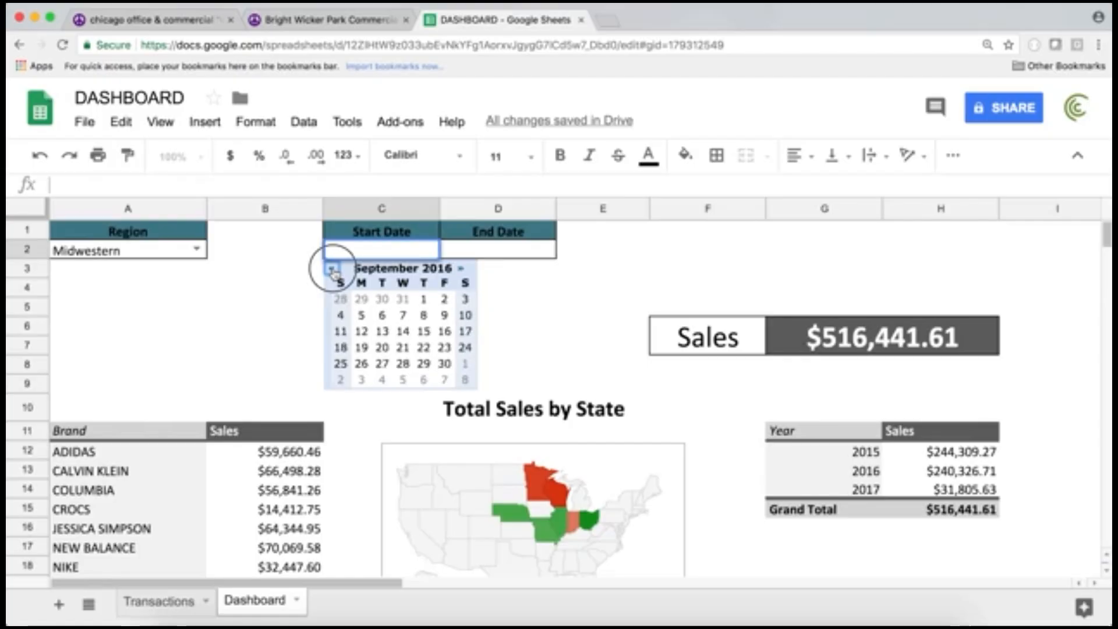
double_click(332, 269)
click(332, 269)
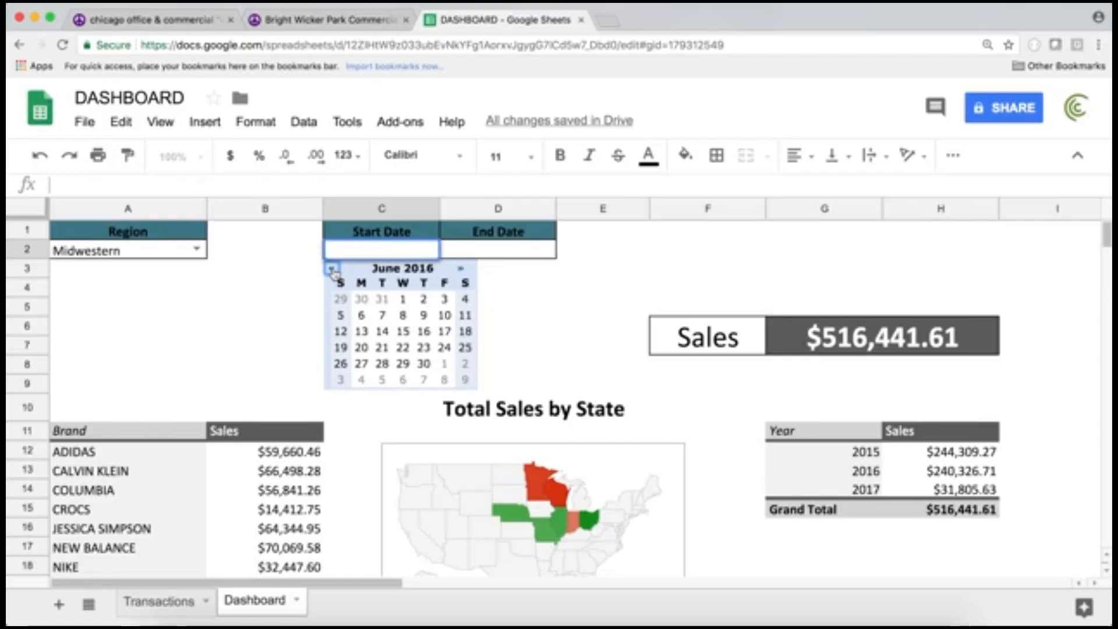
click(403, 300)
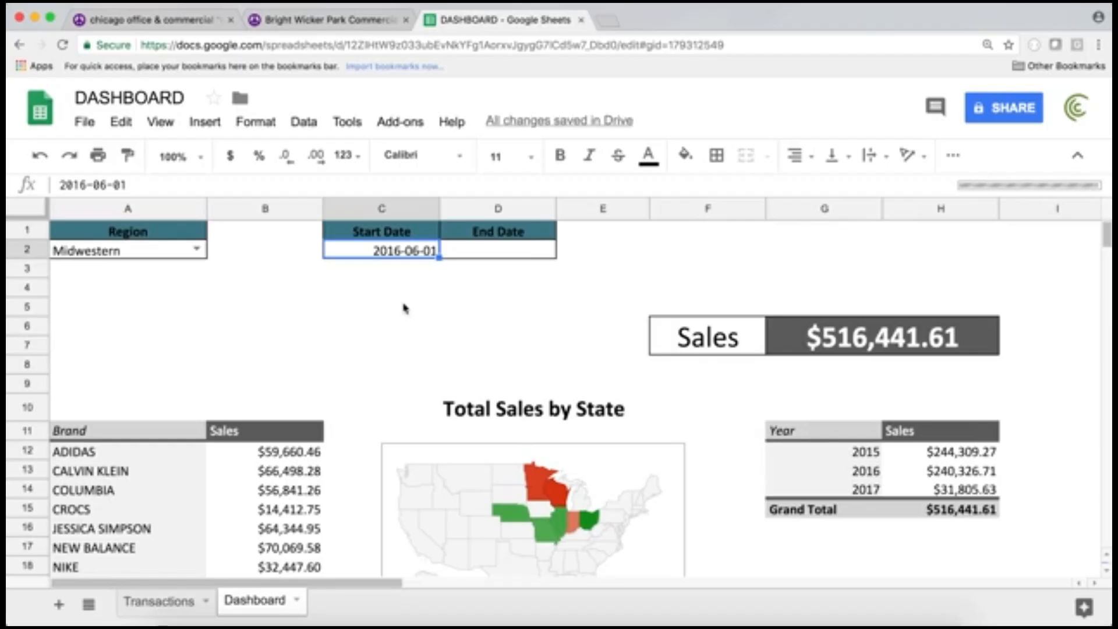
scroll(571, 347, down, 1)
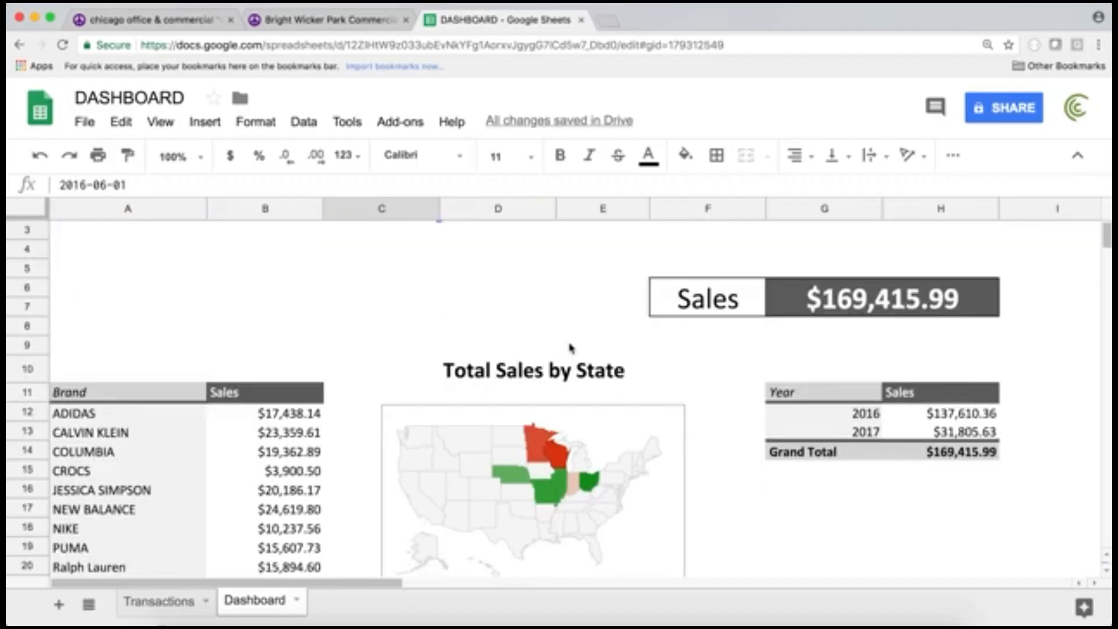
scroll(571, 348, down, 6)
scroll(571, 349, up, 7)
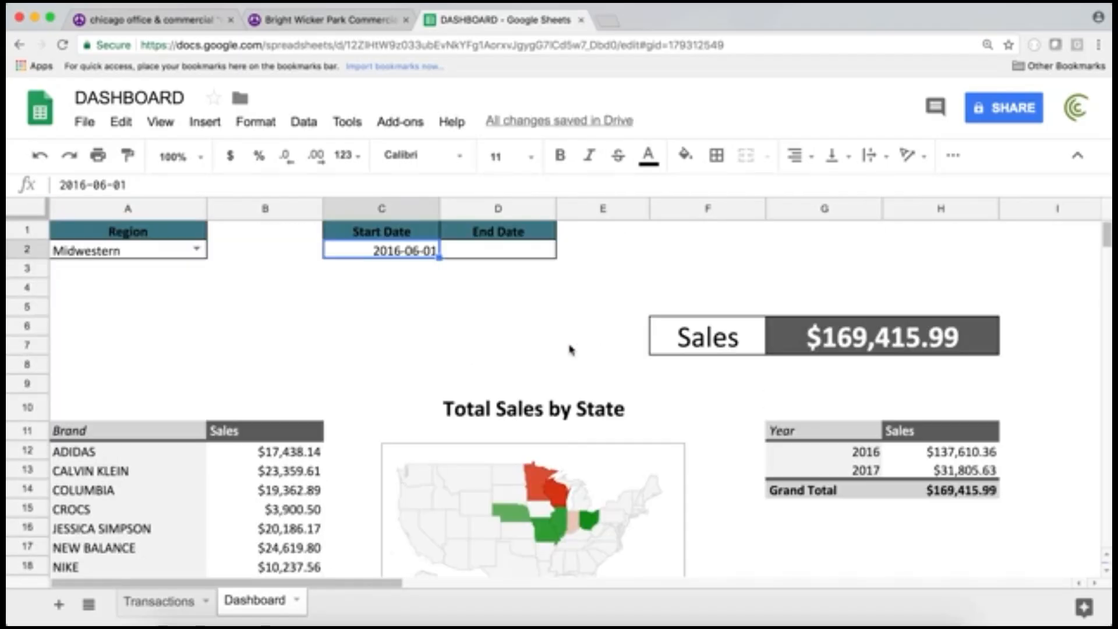
Step: Set the End Date filter to June 30, 2017 and check the dashboard's sales by year
double_click(517, 252)
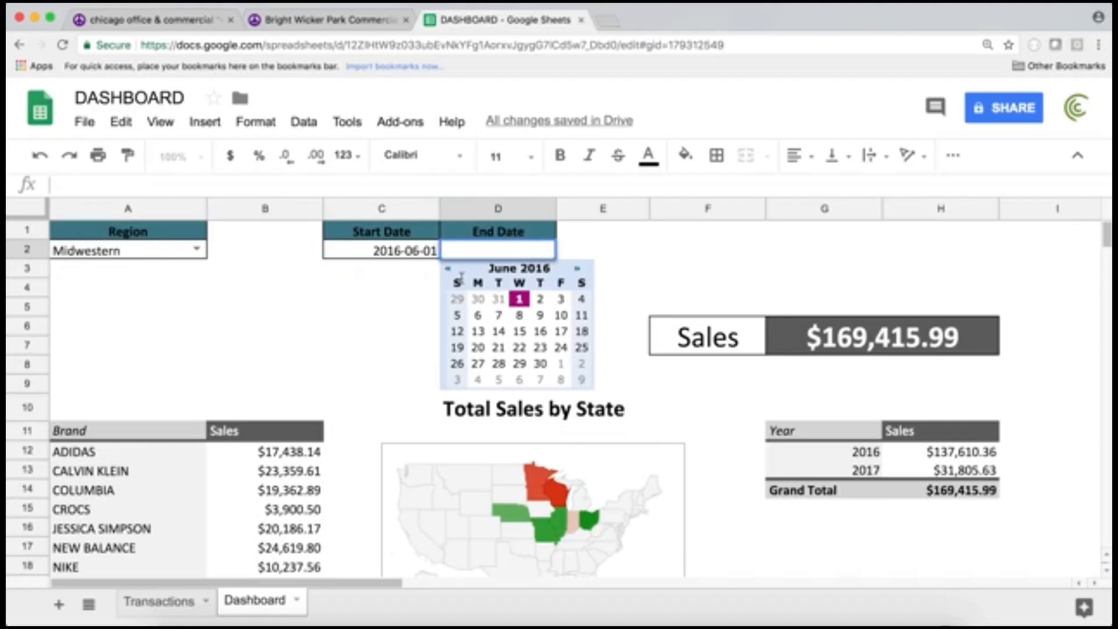
click(577, 268)
click(577, 268)
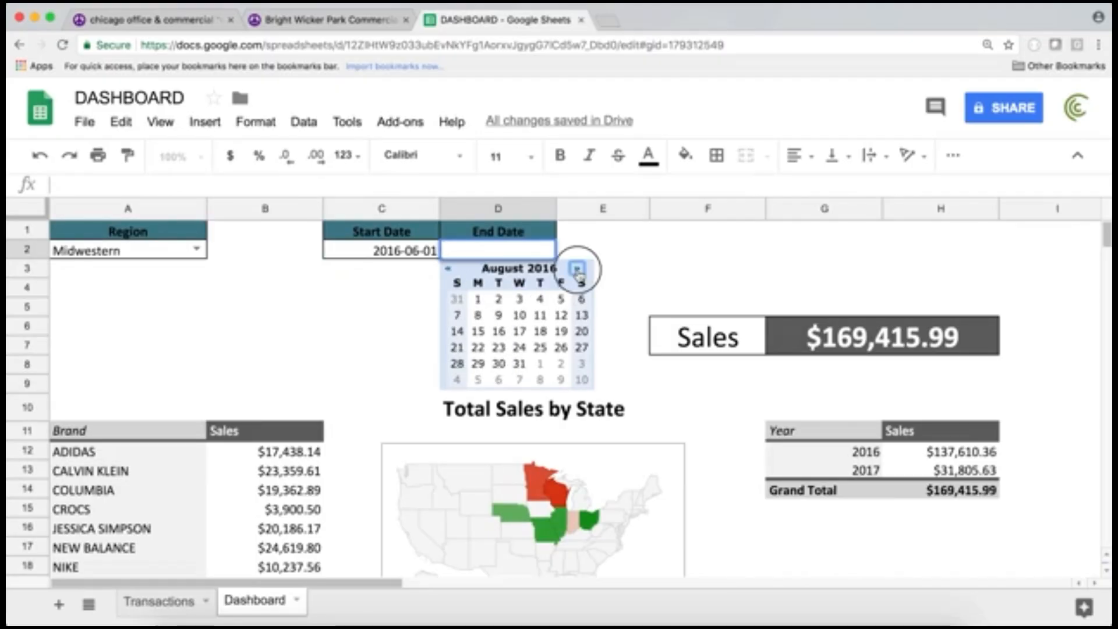
click(577, 269)
click(577, 269)
click(578, 268)
click(577, 269)
click(577, 269)
click(577, 268)
click(577, 269)
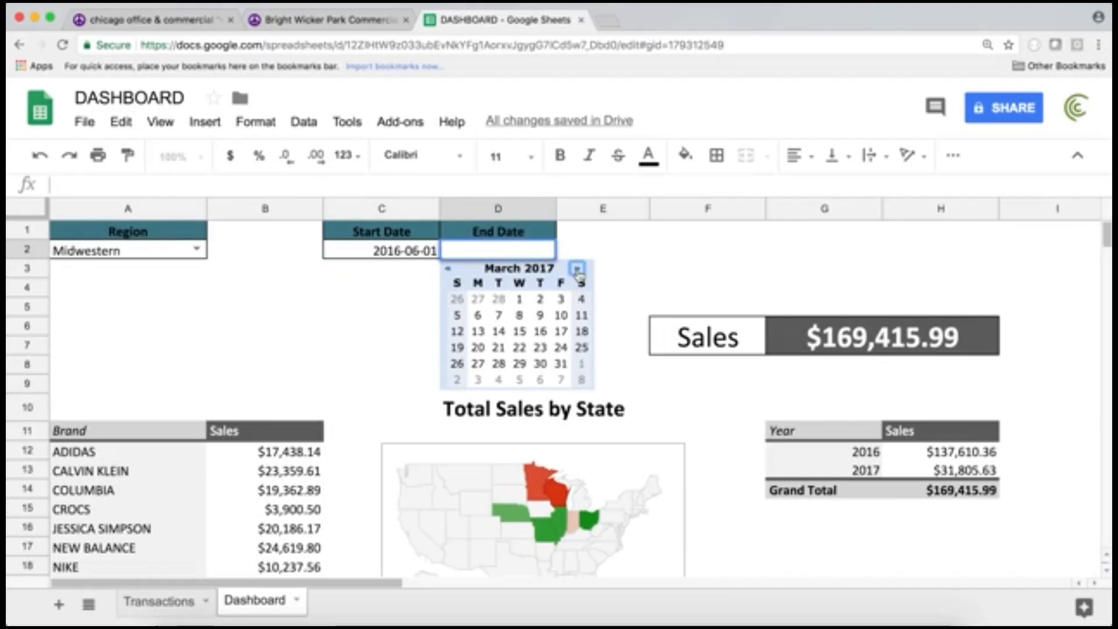
click(577, 268)
click(448, 269)
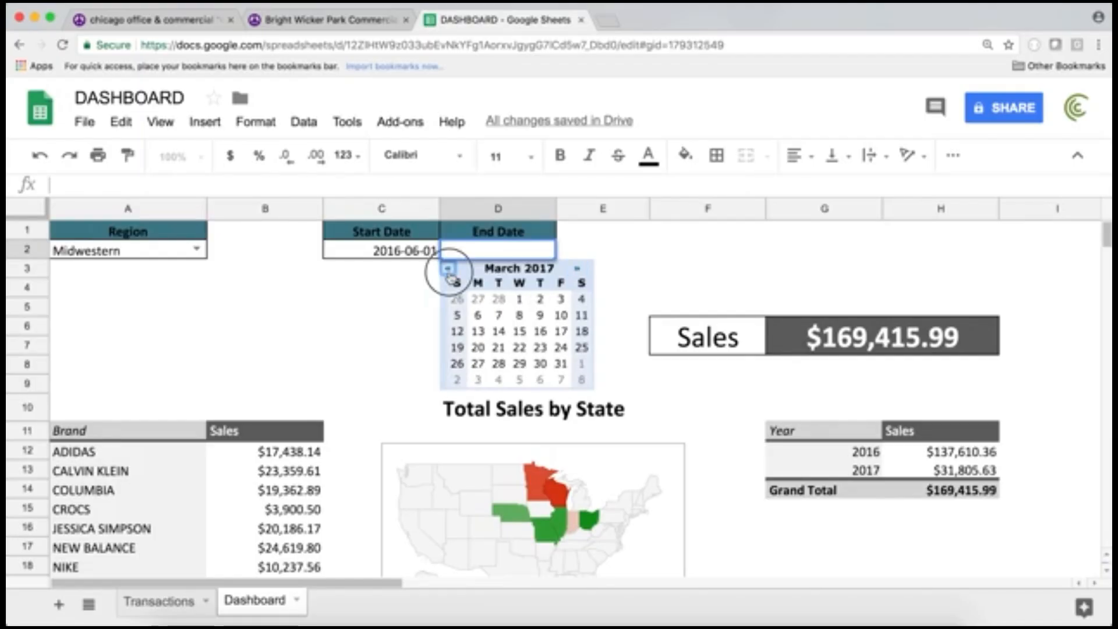
click(448, 268)
click(448, 269)
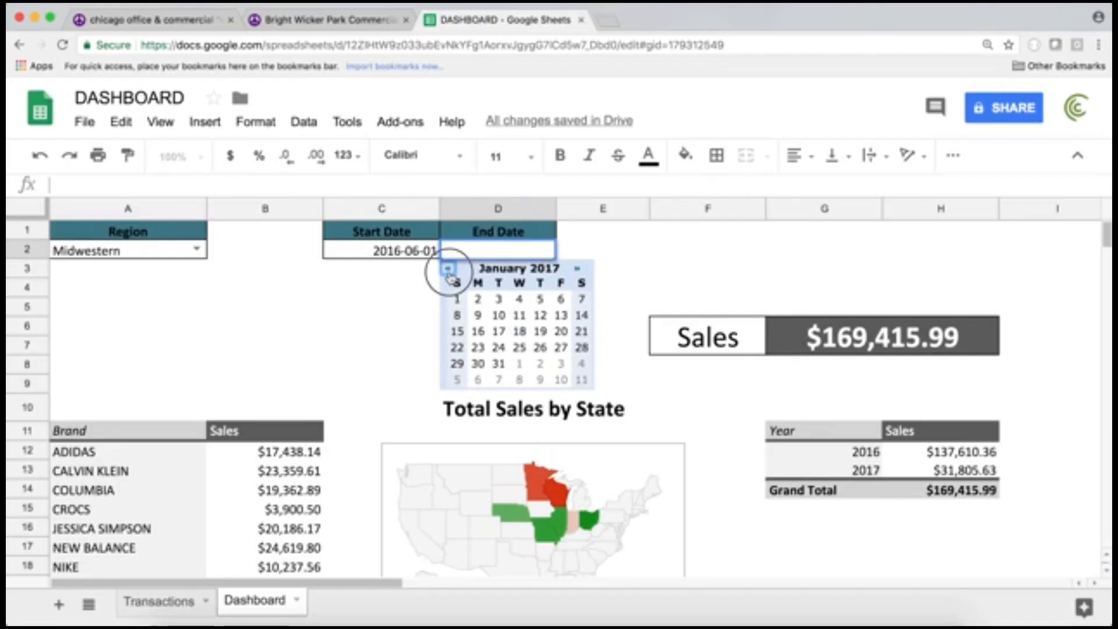
click(448, 268)
click(577, 269)
click(577, 270)
click(577, 269)
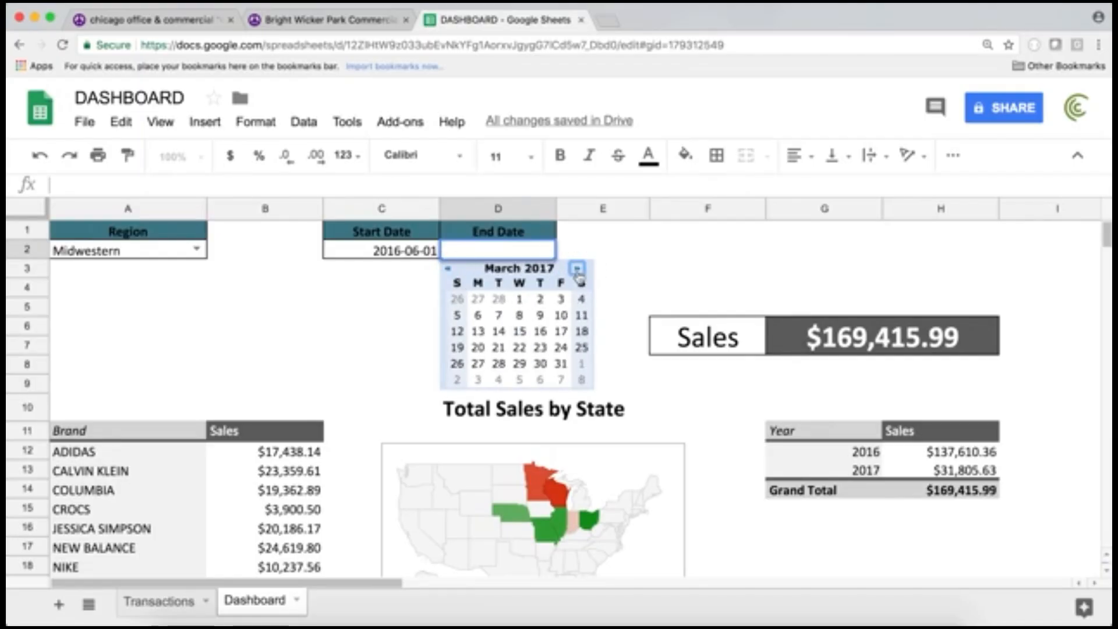
click(577, 270)
click(577, 270)
click(578, 270)
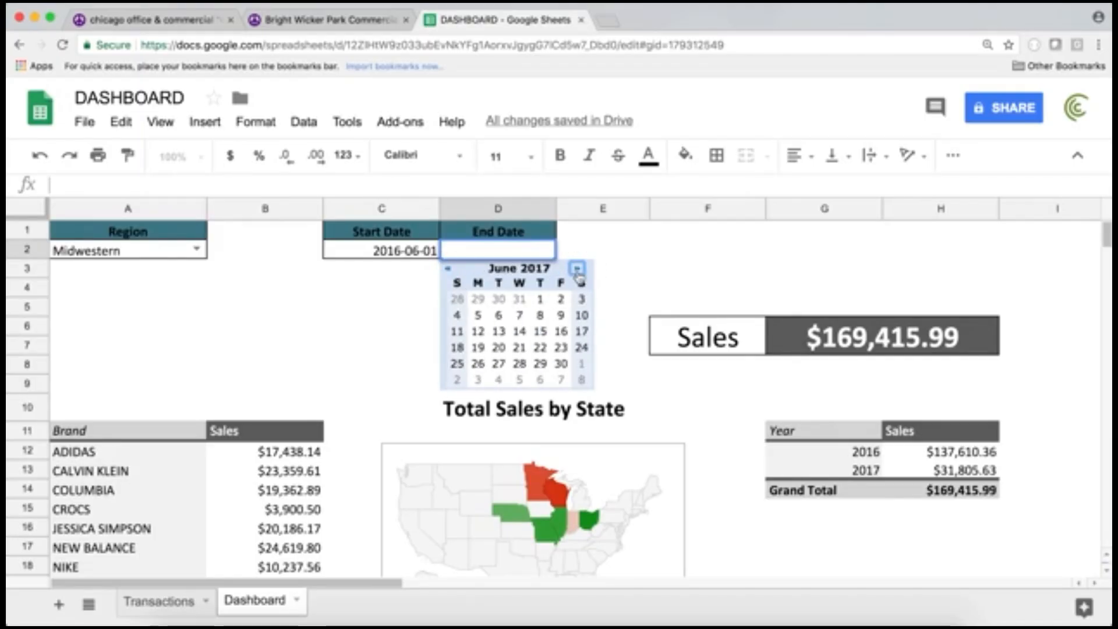
click(563, 365)
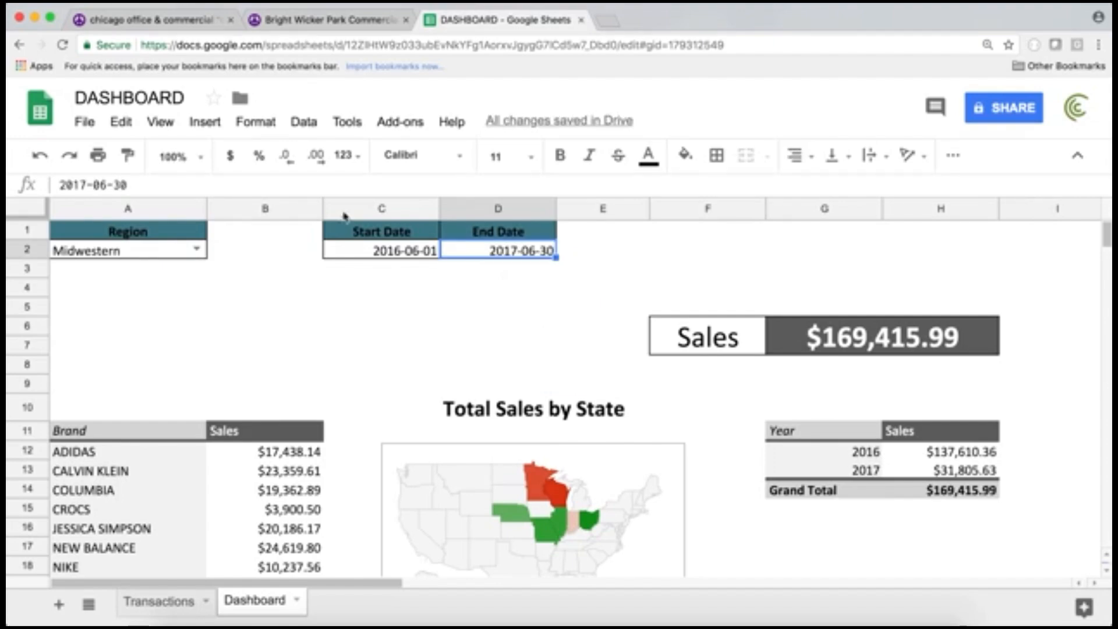
scroll(769, 379, down, 6)
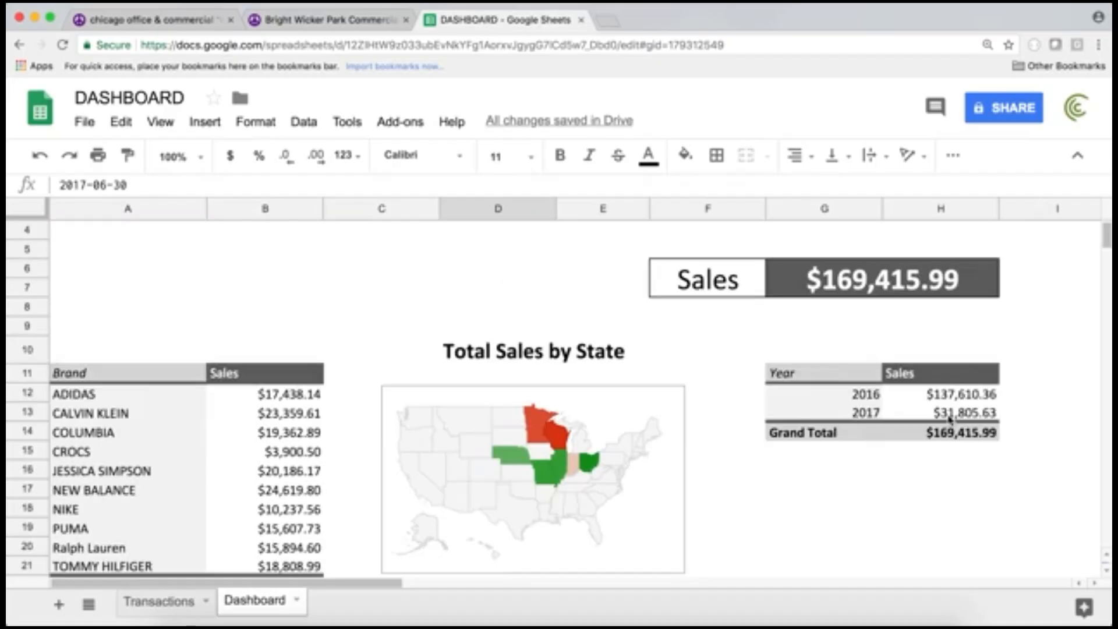
scroll(294, 379, up, 6)
Step: Set the Region filter to All, keeping the start and end dates as the active date range
click(197, 250)
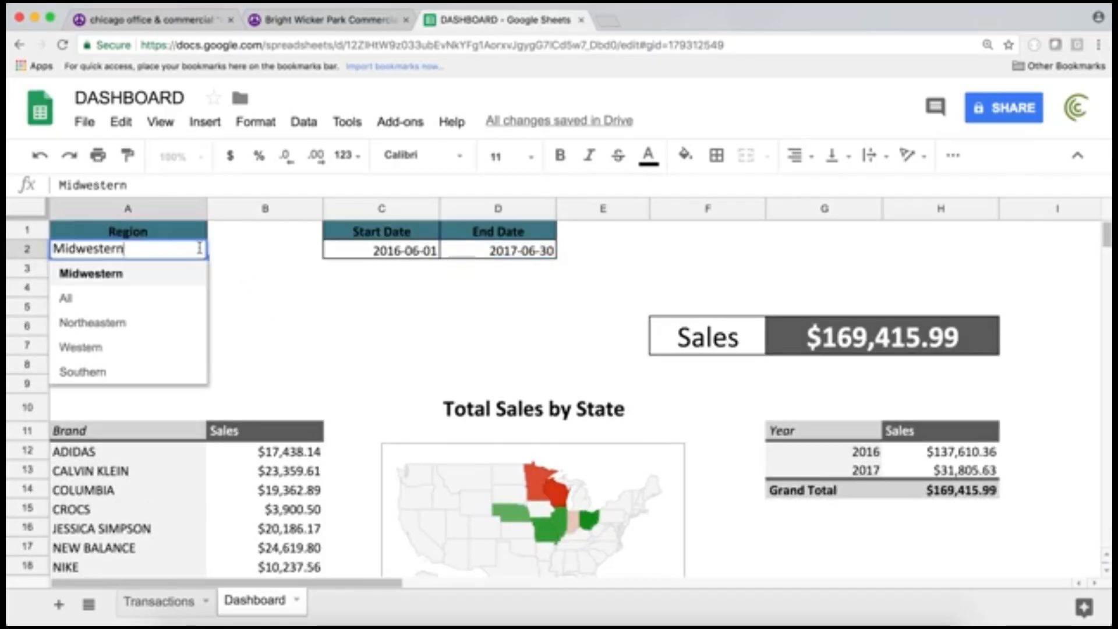
click(102, 299)
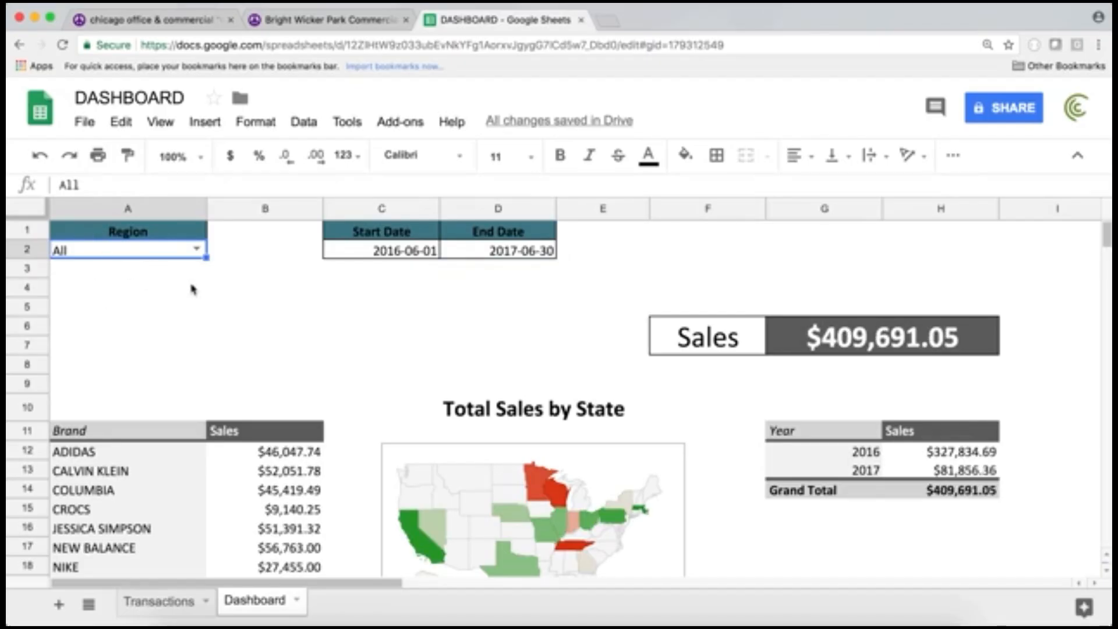
click(408, 251)
click(495, 256)
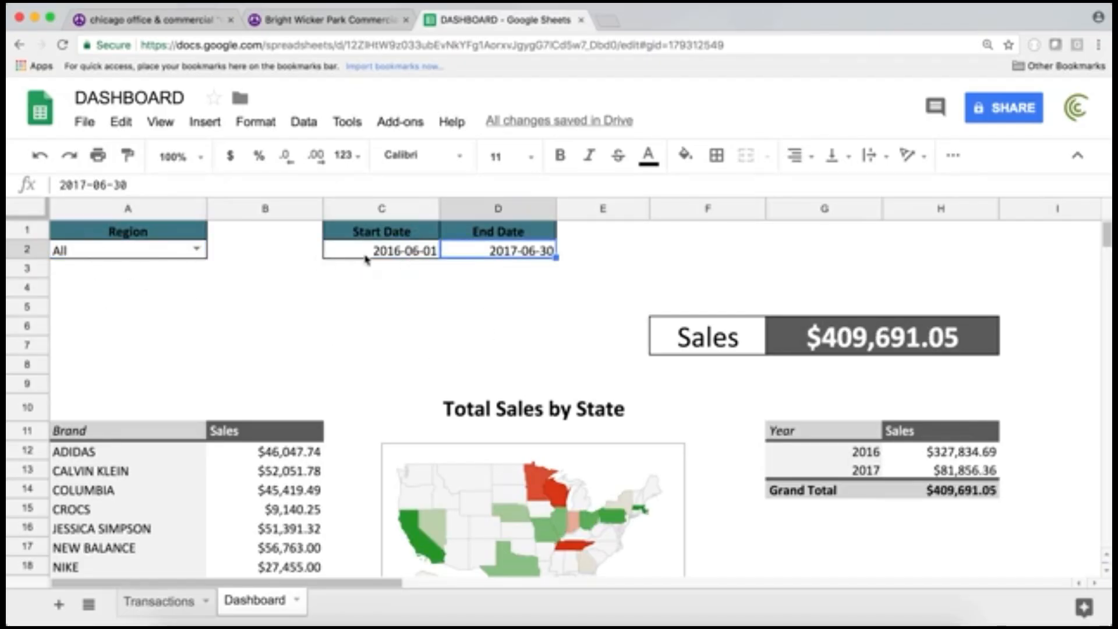
Step: Review the dashboard's sales total, brand table, state map and sales rep chart for all regions
scroll(411, 326, down, 7)
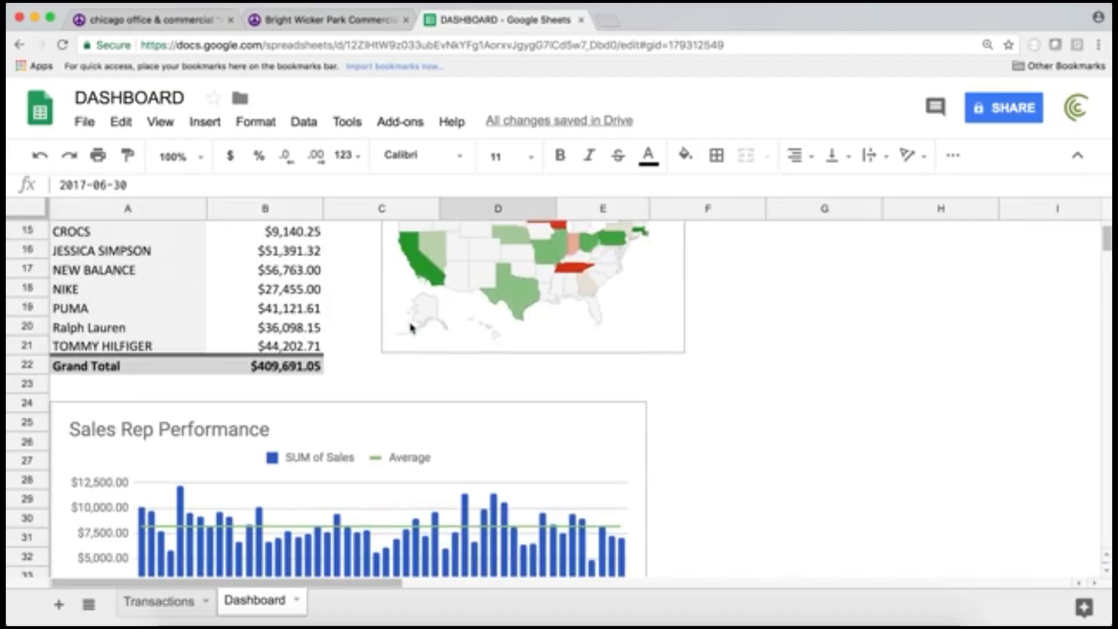
scroll(410, 328, up, 7)
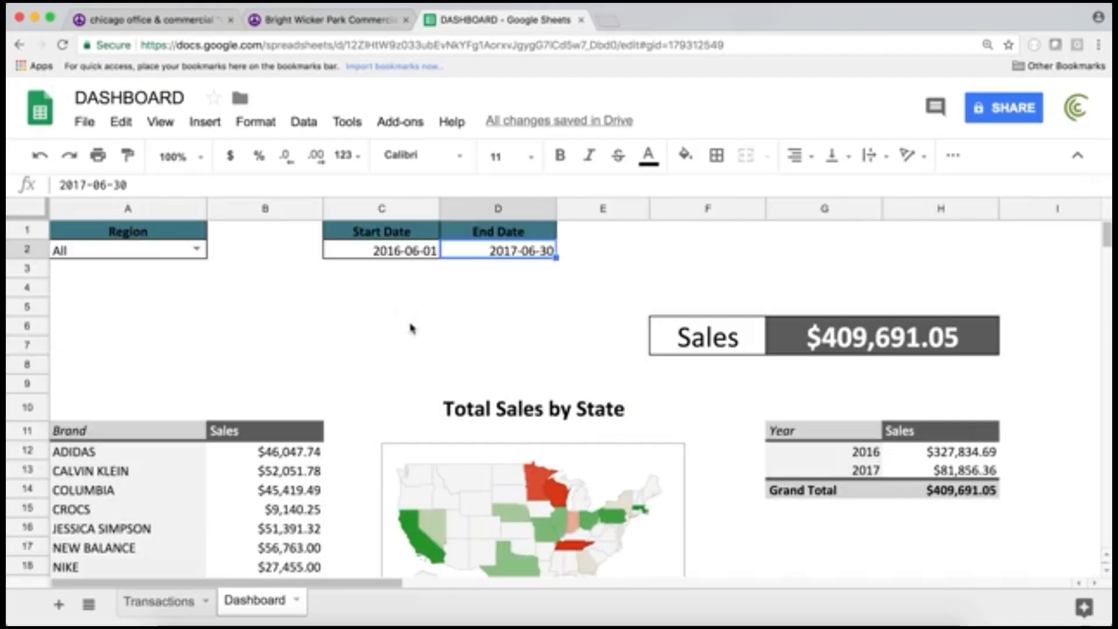
click(117, 233)
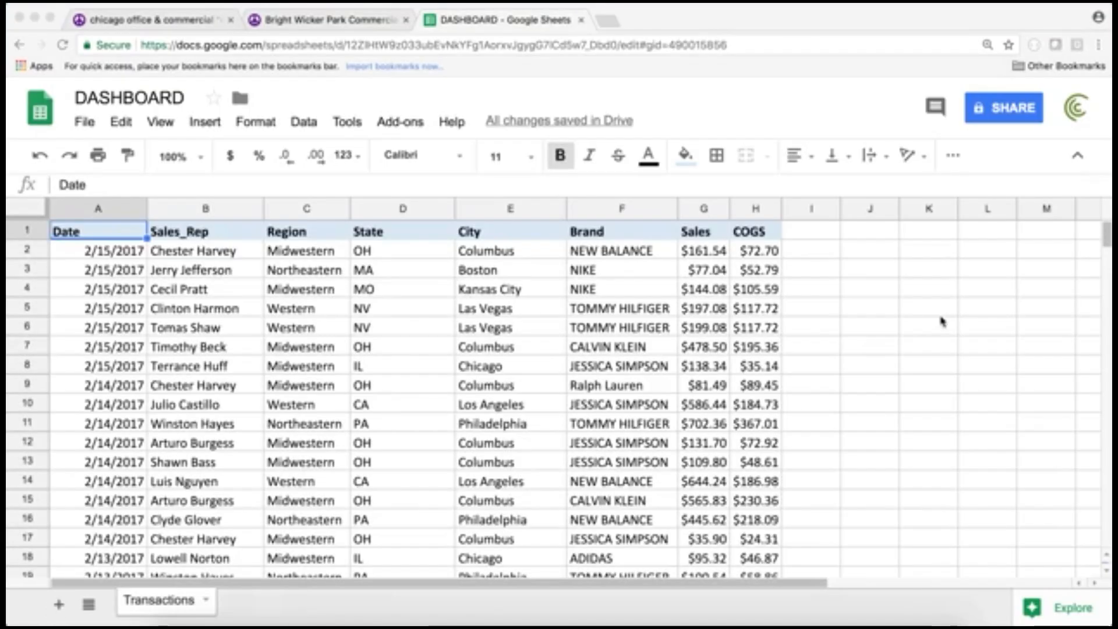
Step: List QUERY, JOIN, TEXTJOIN and & in cells J5 to J8 of the Transactions sheet
click(877, 313)
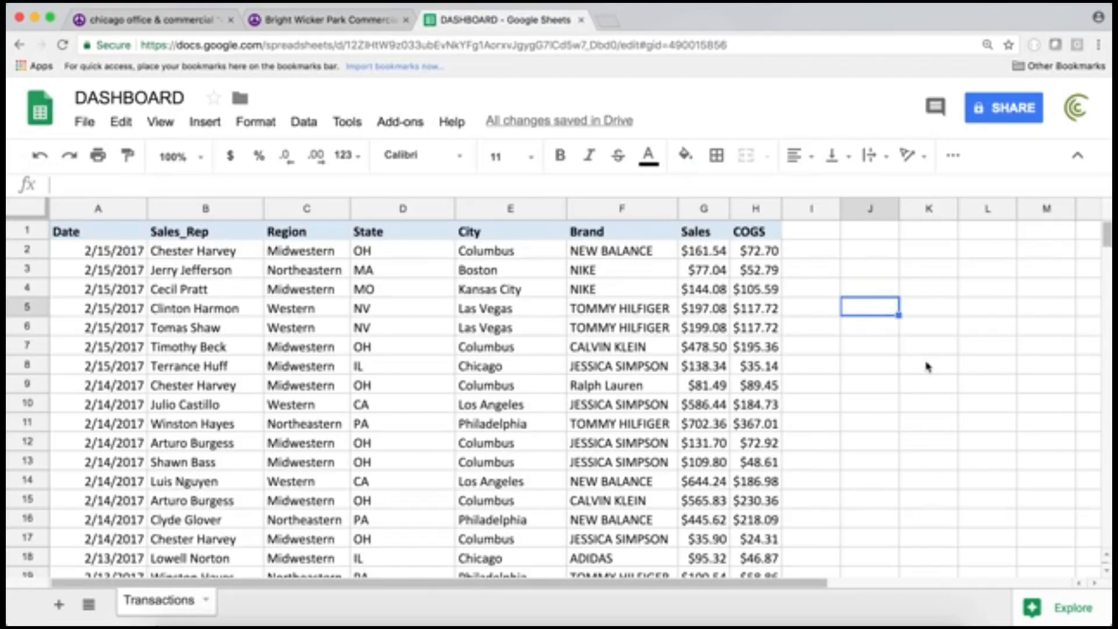
text(QUER)
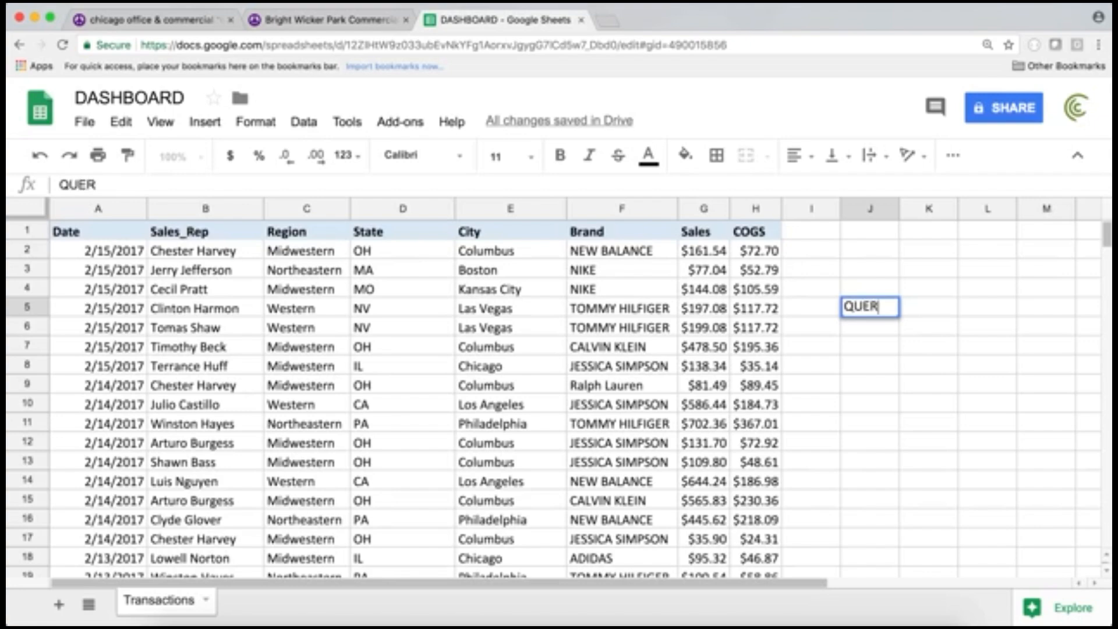
text(Y)
key(Return)
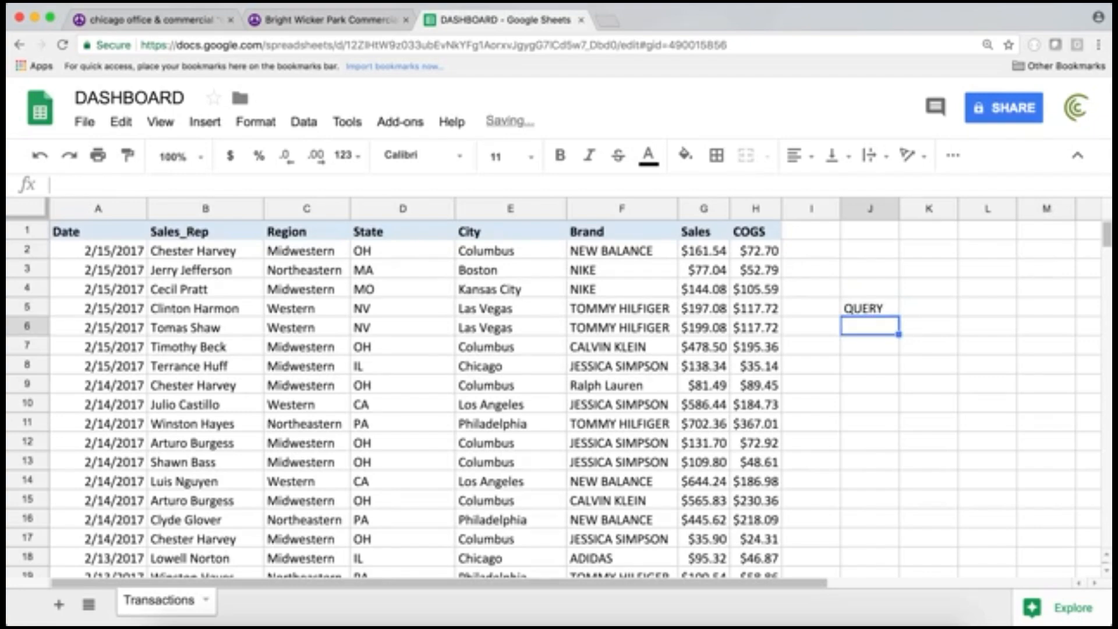
text(JOIN)
key(Return)
text(TE)
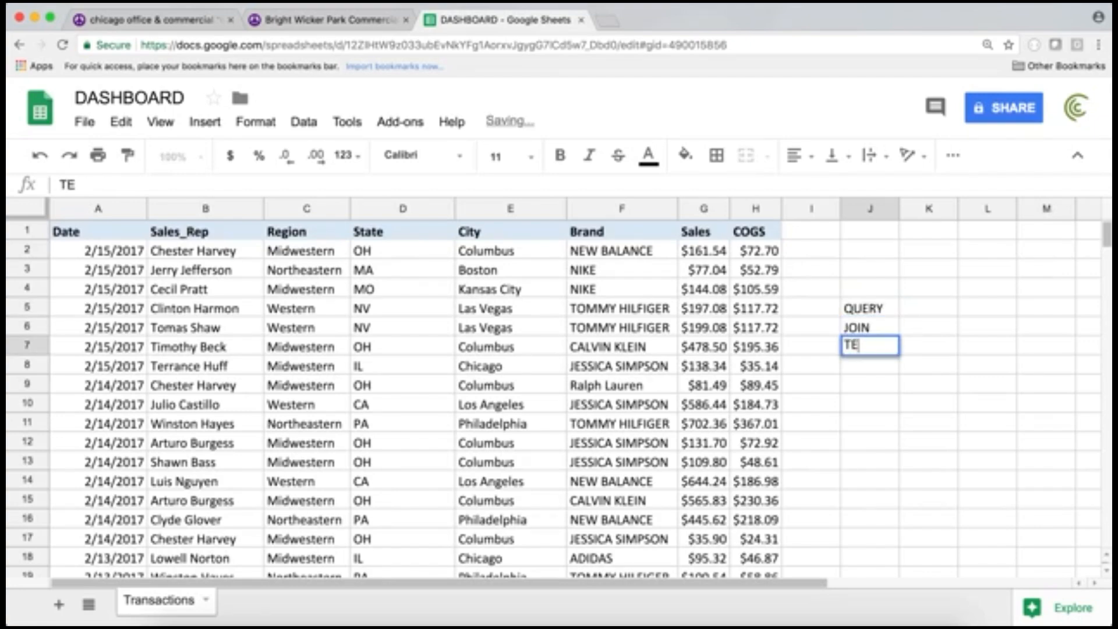
text(XTJOIN)
key(Return)
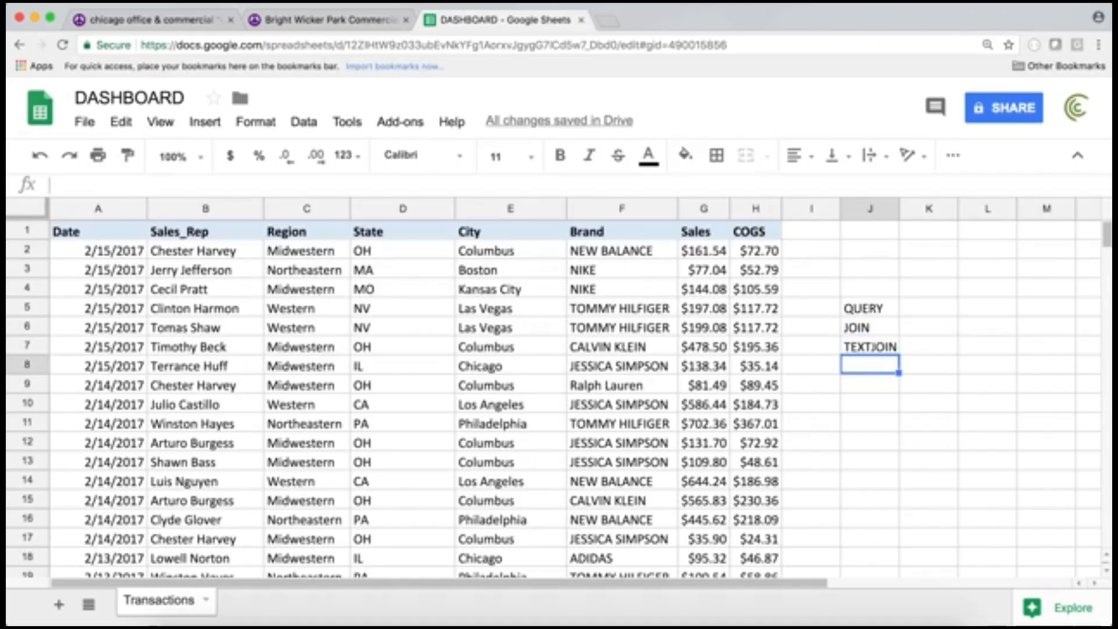
text(&)
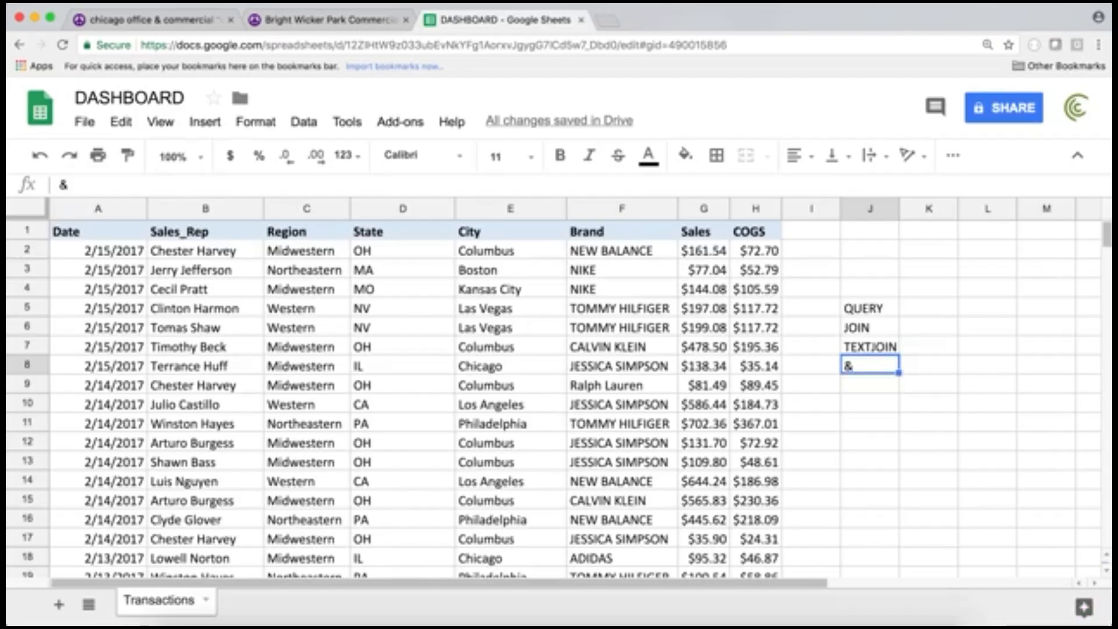
key(Return)
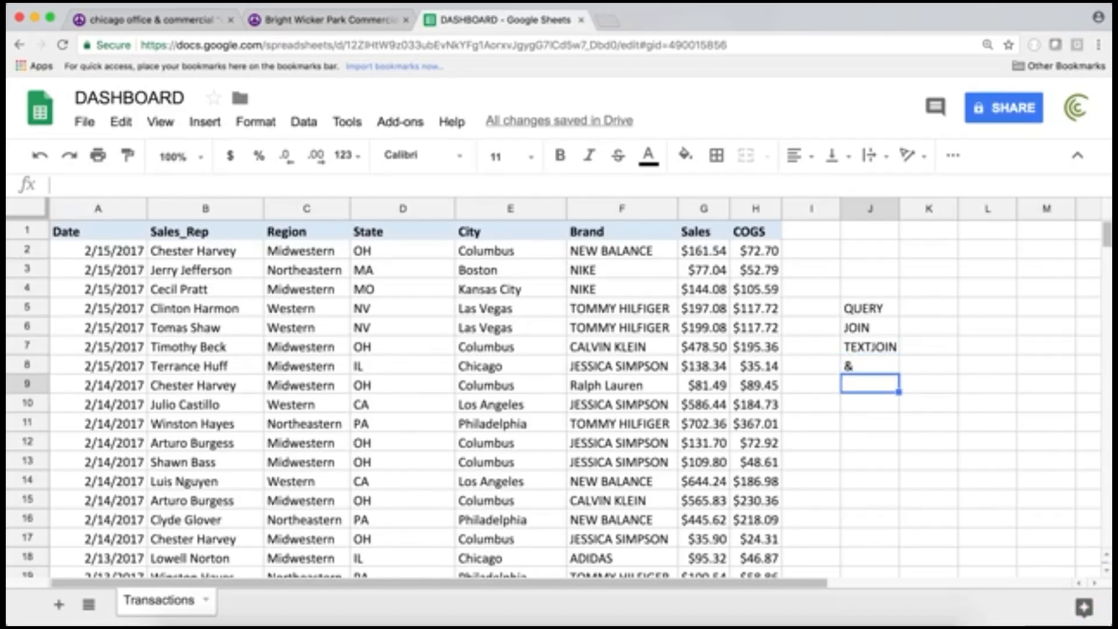
Step: Extend the column J list with PIVOT TABLES, CHARTS, IF and IFS in cells J9 to J12
text(PIVOT TA)
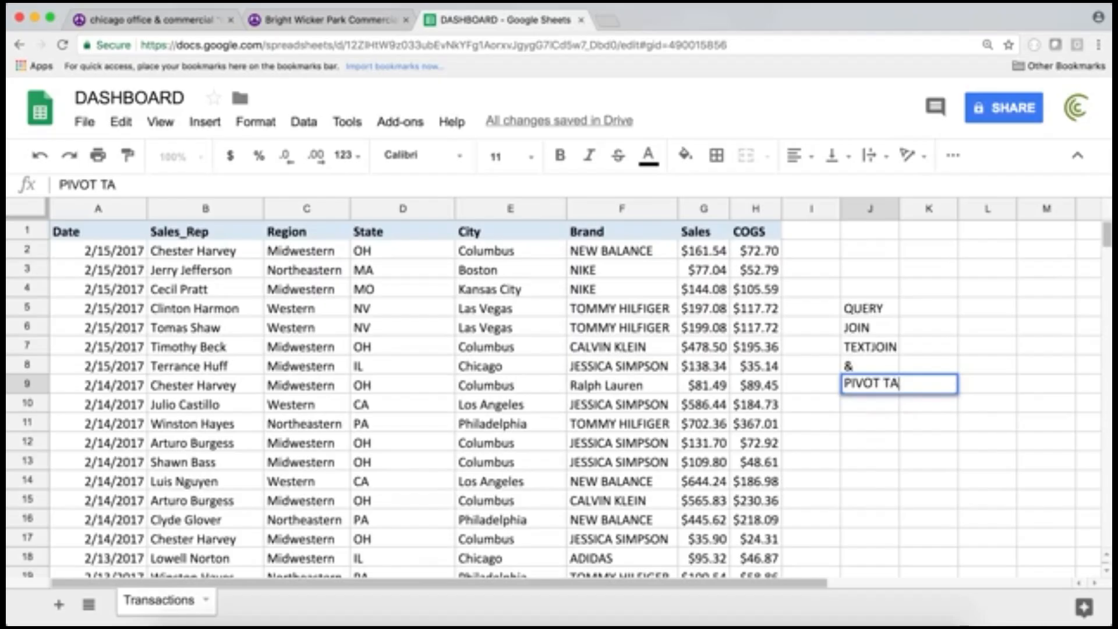
text(BLES)
key(Return)
text(CHARTS)
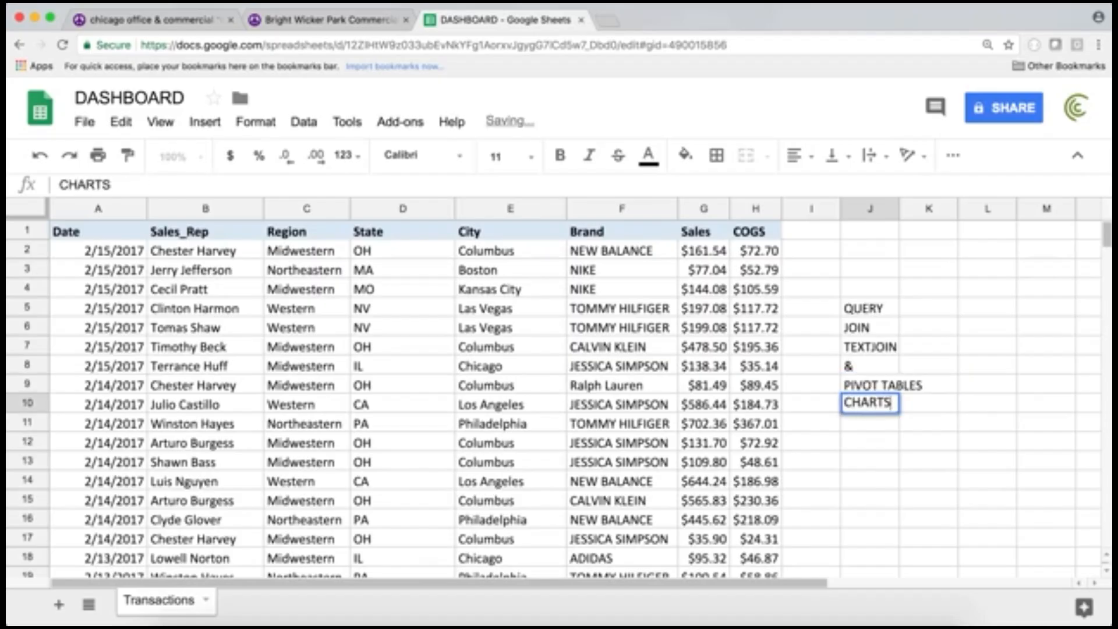
key(Return)
text(IF)
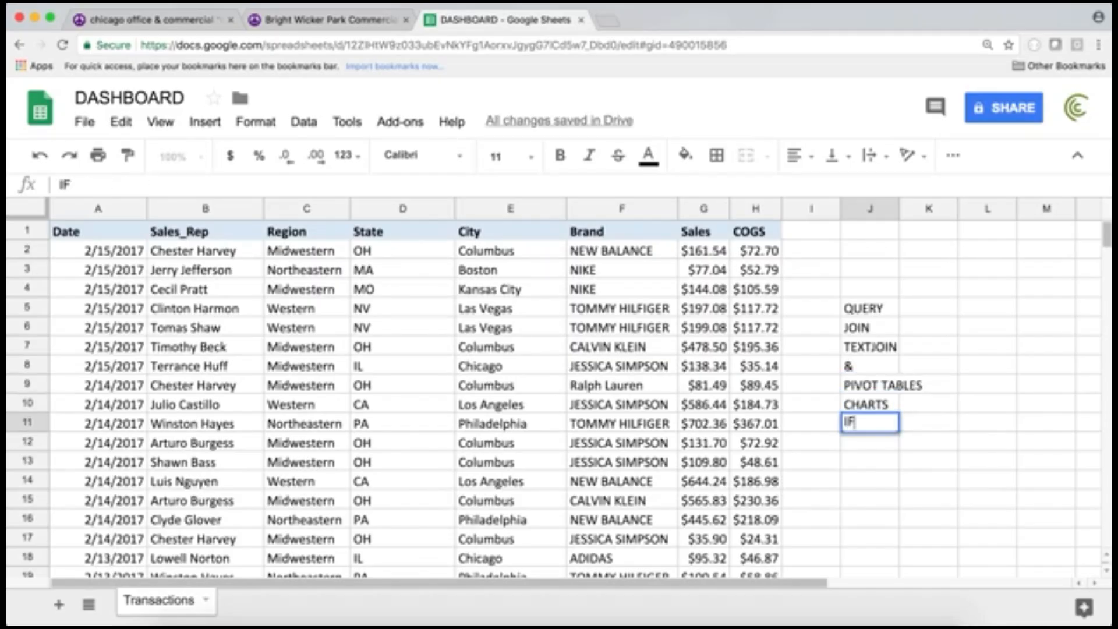
key(Return)
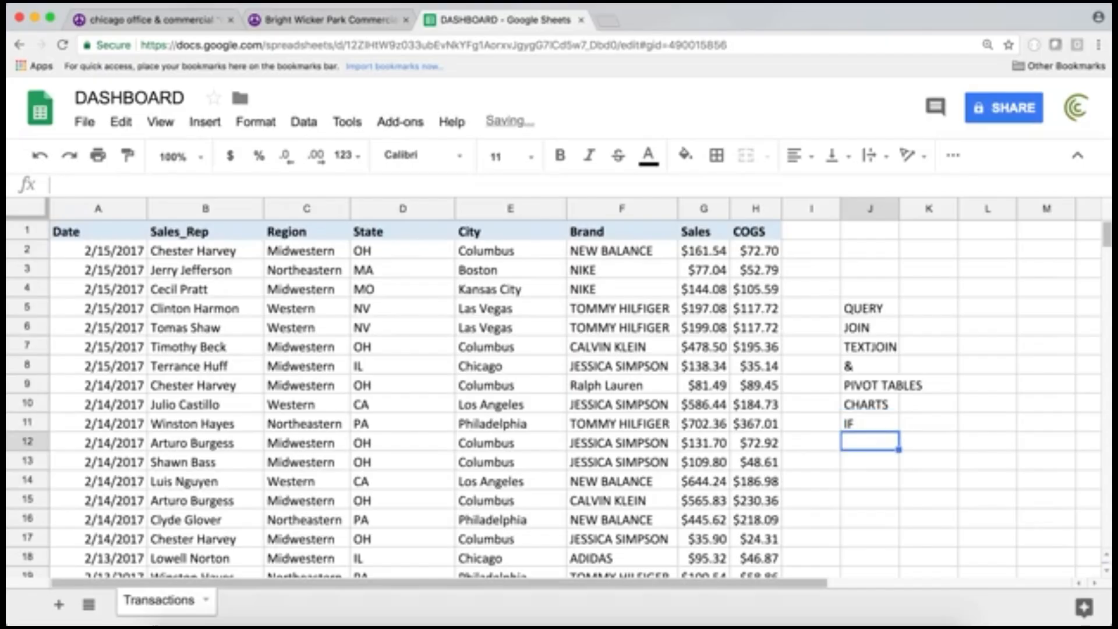
text(IFS)
key(Return)
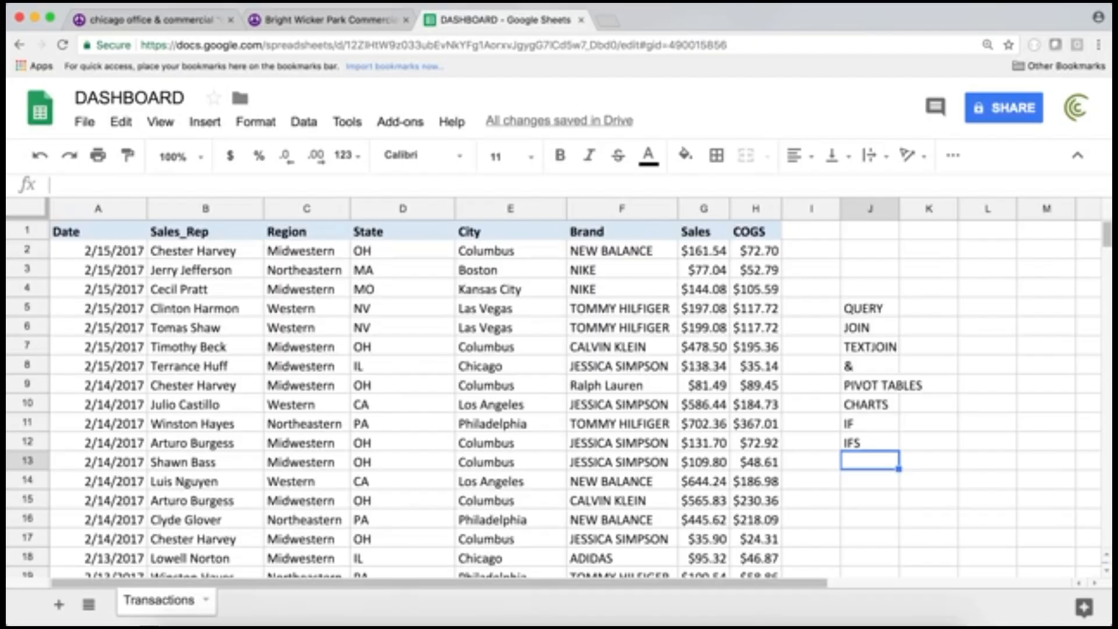
Step: Delete column J containing the list of functions and features from the Transactions sheet
right_click(872, 210)
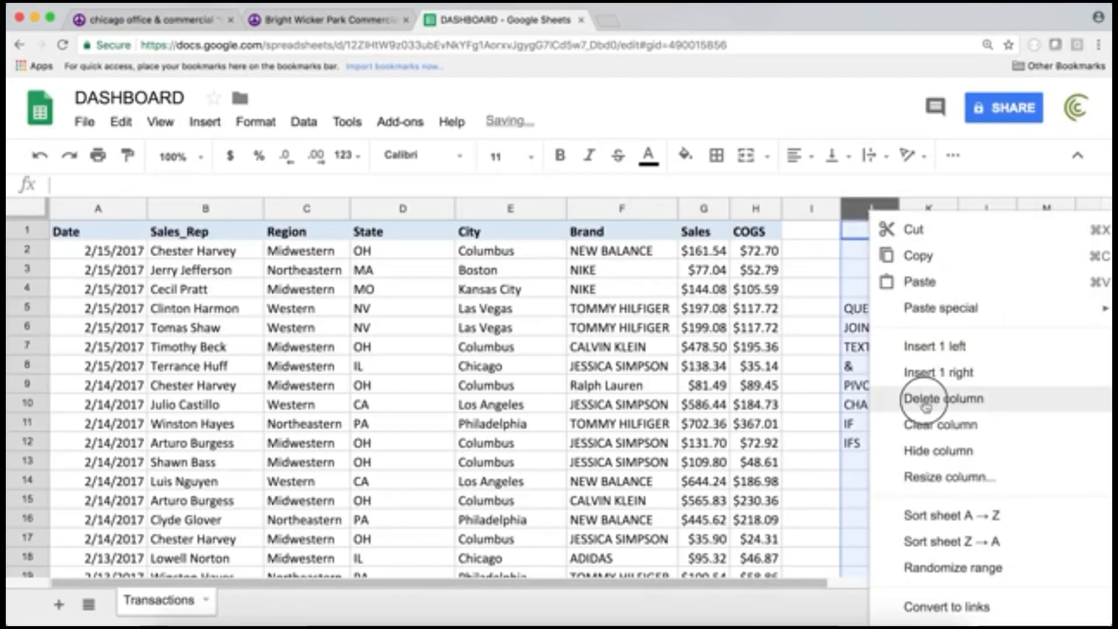
click(926, 406)
click(874, 292)
click(865, 238)
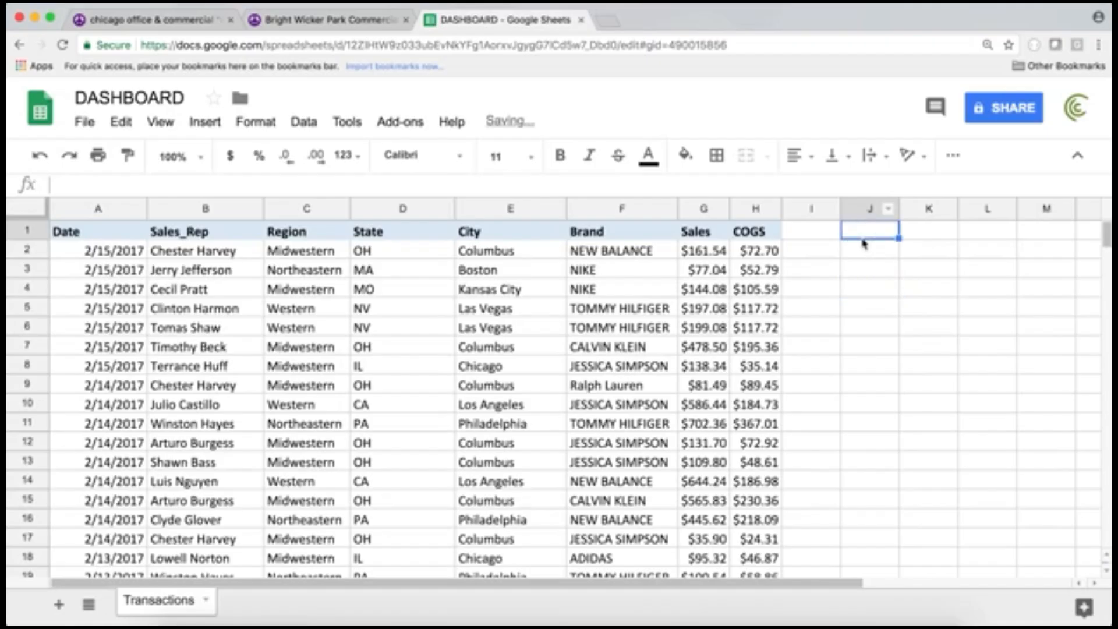
click(106, 231)
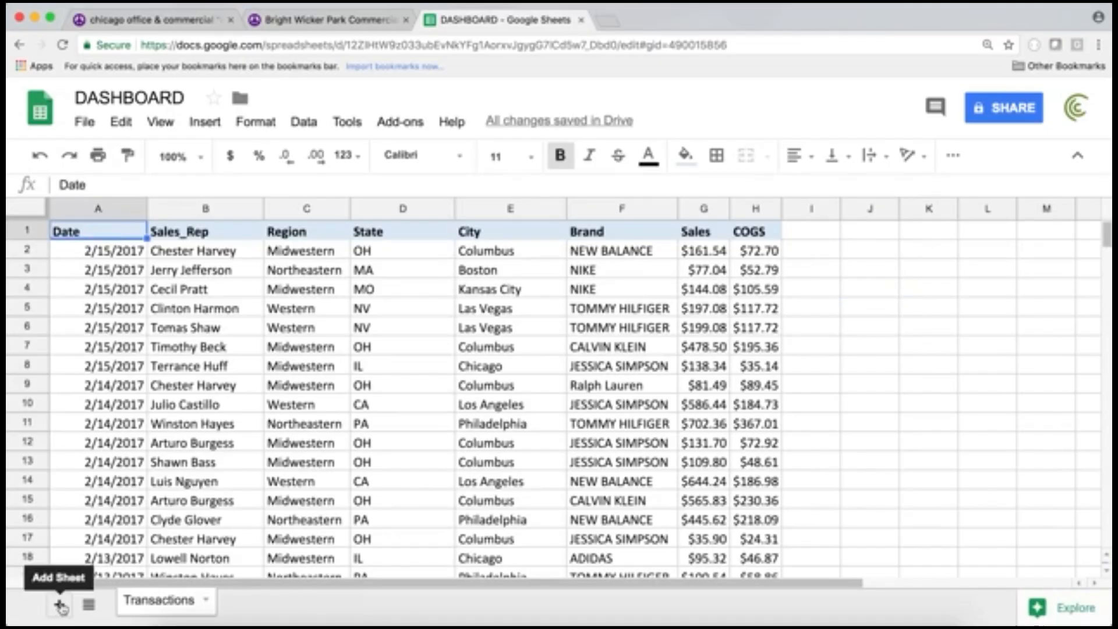
Step: Add a new sheet and rename it TempDataSet
click(60, 605)
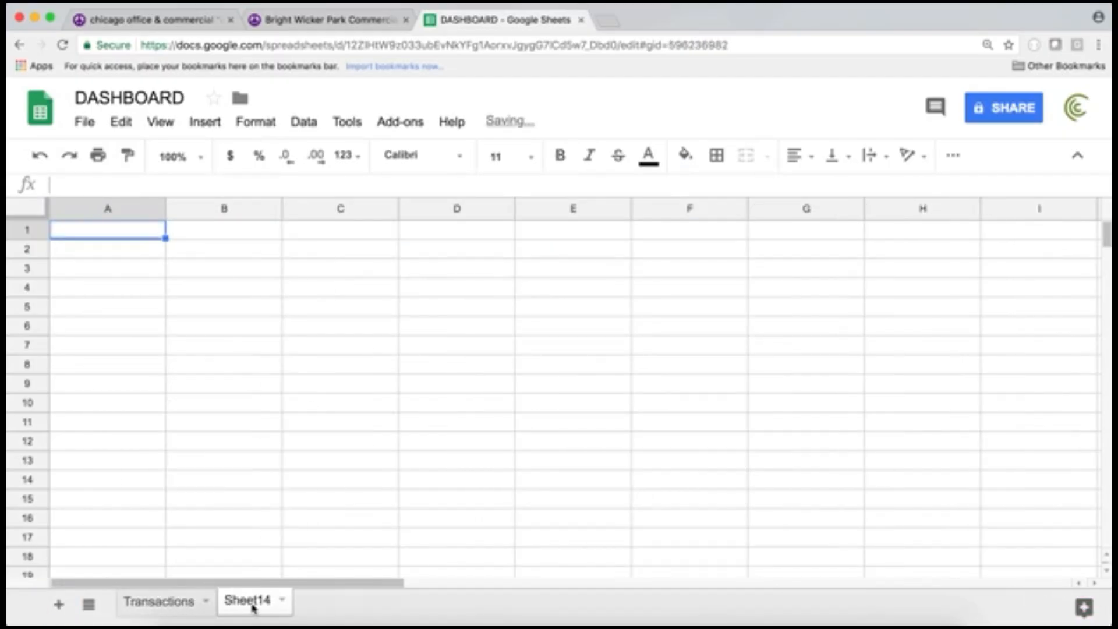
double_click(252, 607)
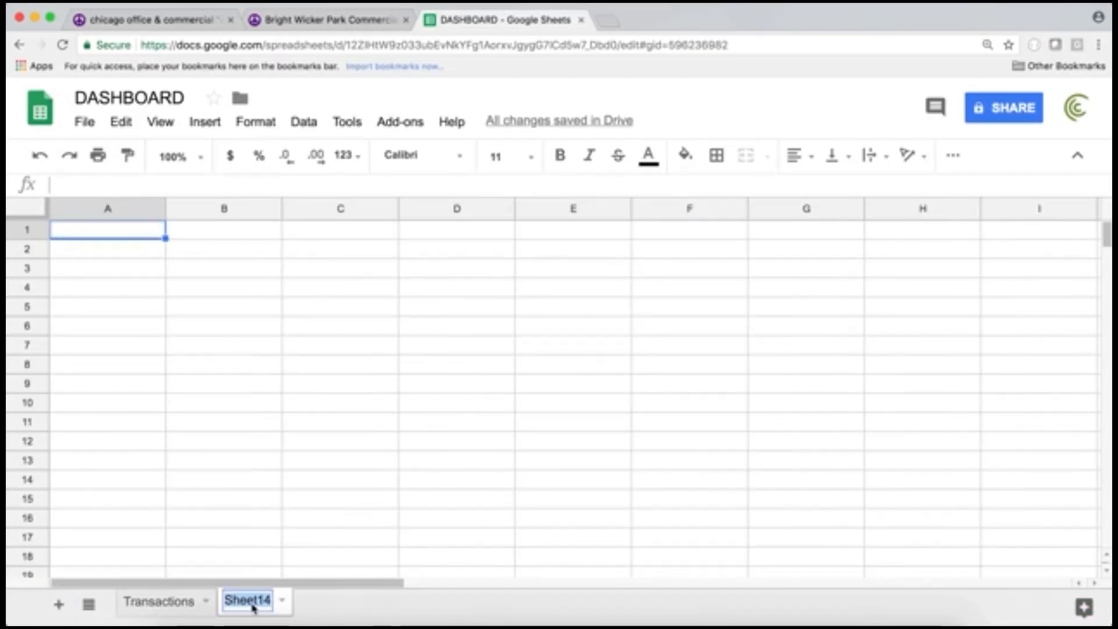
text(Data)
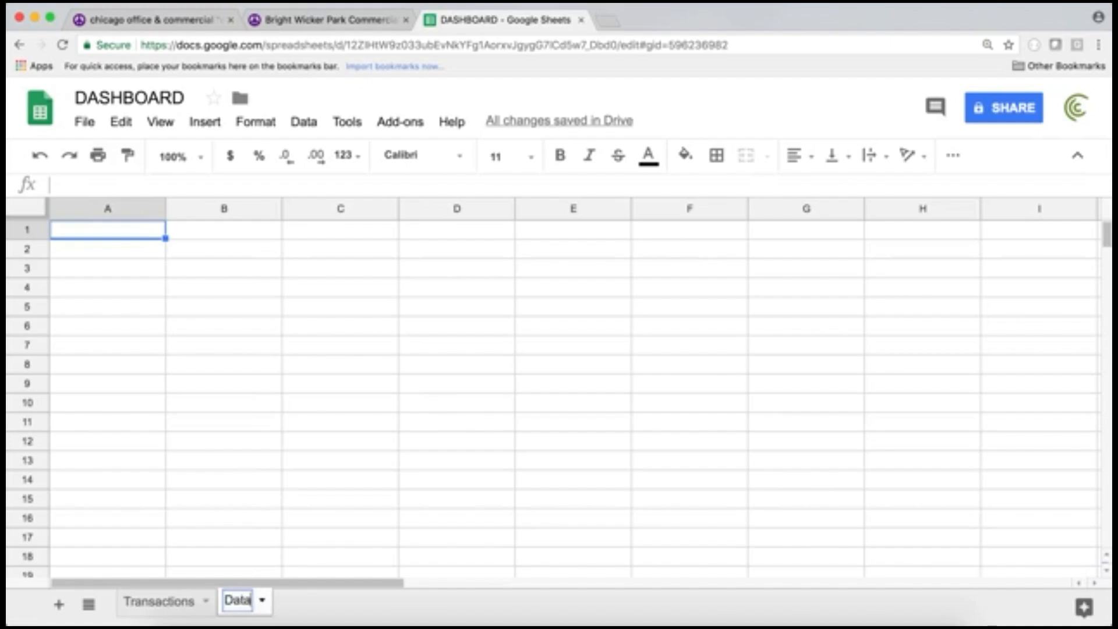
key(BackSpace)
key(BackSpace)
key(BackSpace)
key(BackSpace)
text(TempDataSet)
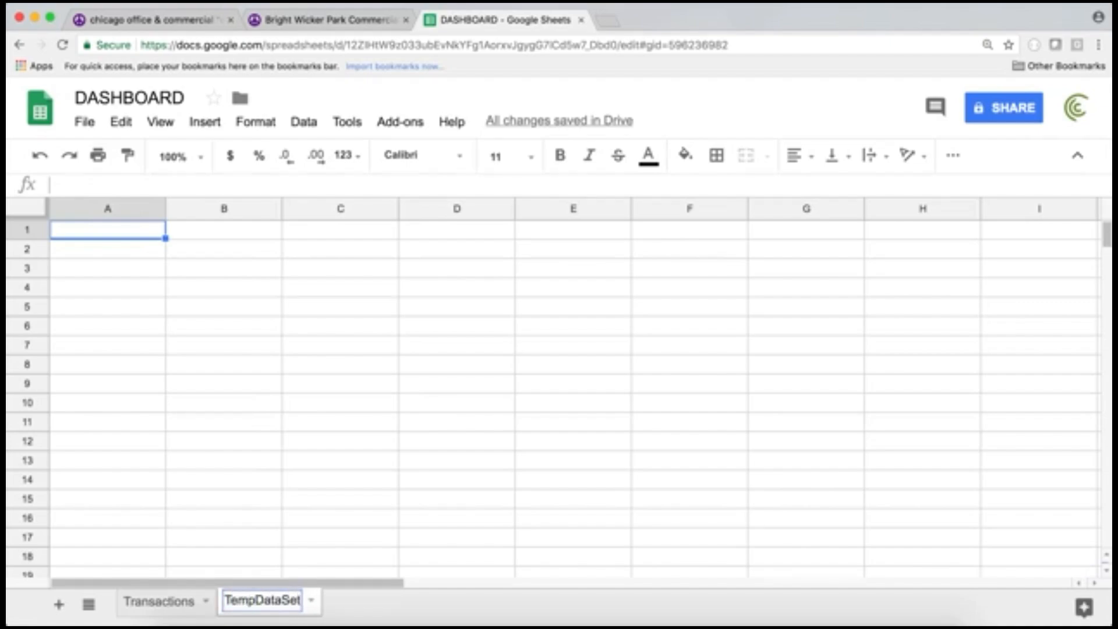
key(Return)
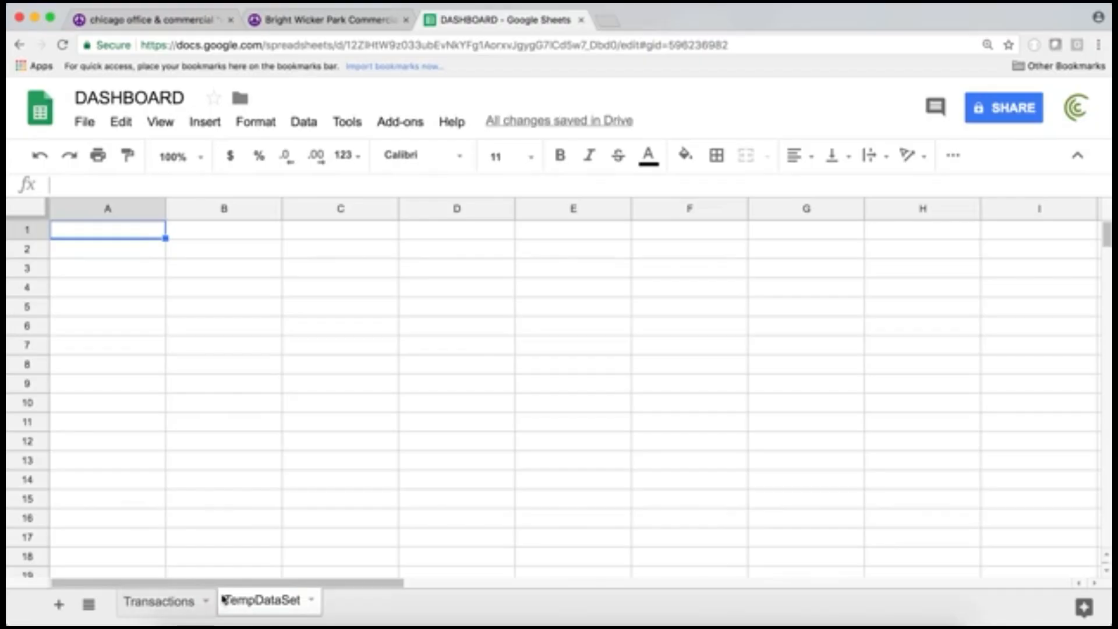
Step: Check the extent of the data on the Transactions sheet by jumping around its outer edges
click(159, 601)
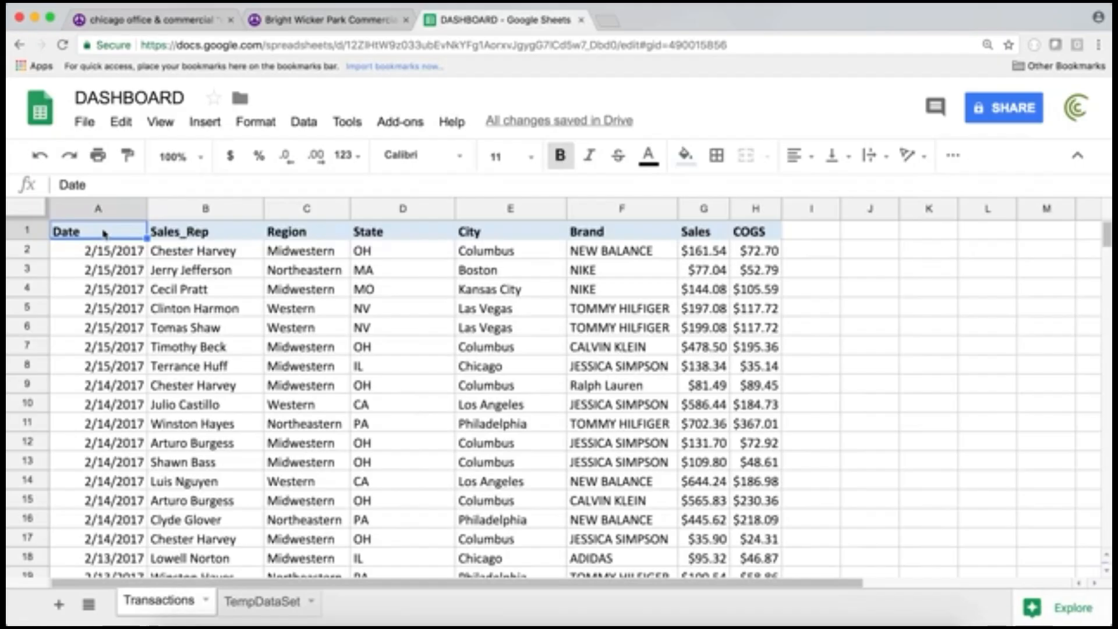
key(ctrl+Right)
key(ctrl+Down)
key(ctrl+Left)
key(ctrl+Up)
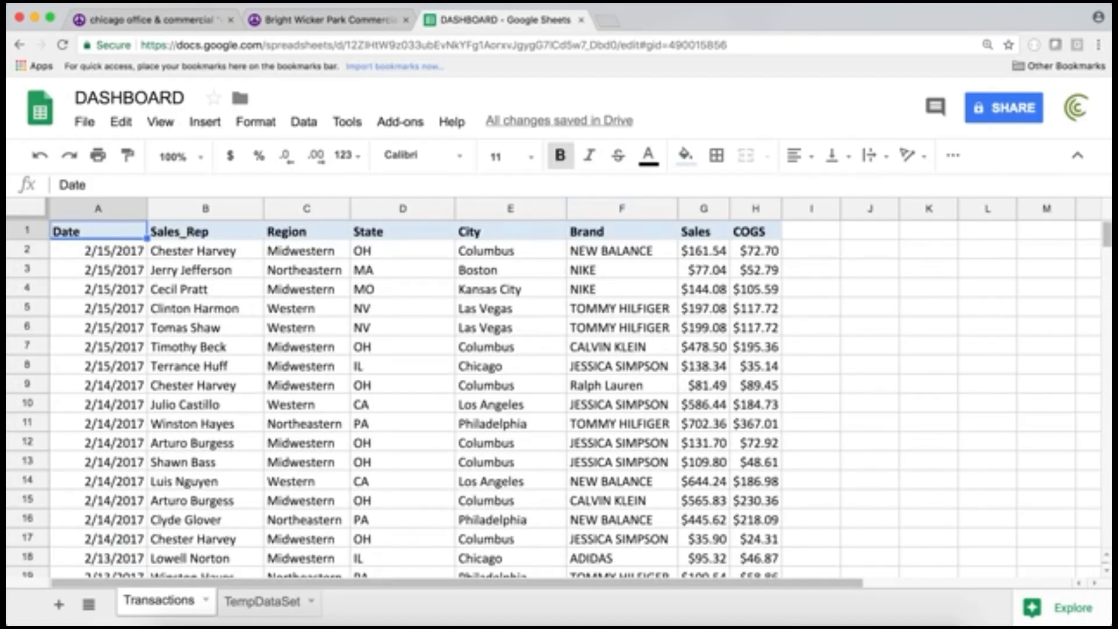
Step: Start a QUERY formula in cell A1 of the TempDataSet sheet
click(268, 603)
text(=)
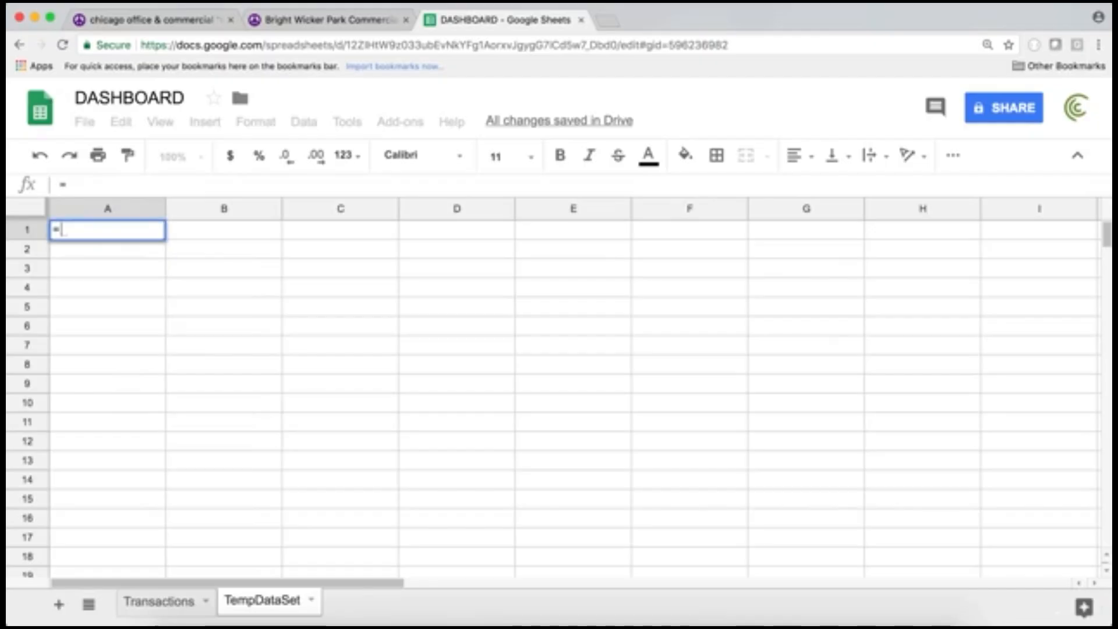
text(QURY)
key(BackSpace)
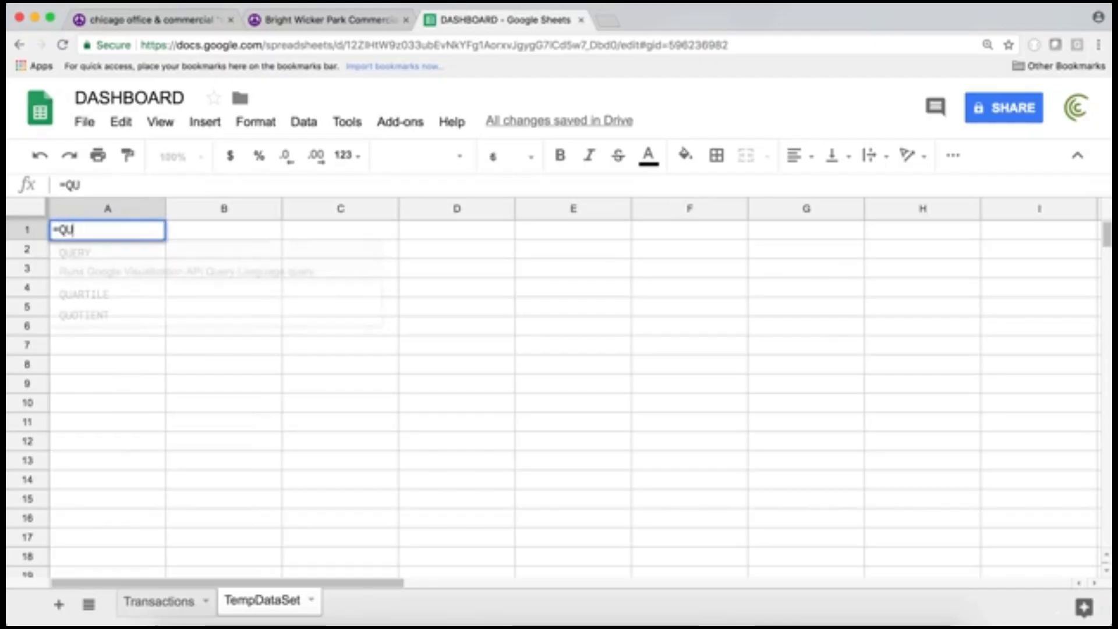
key(Tab)
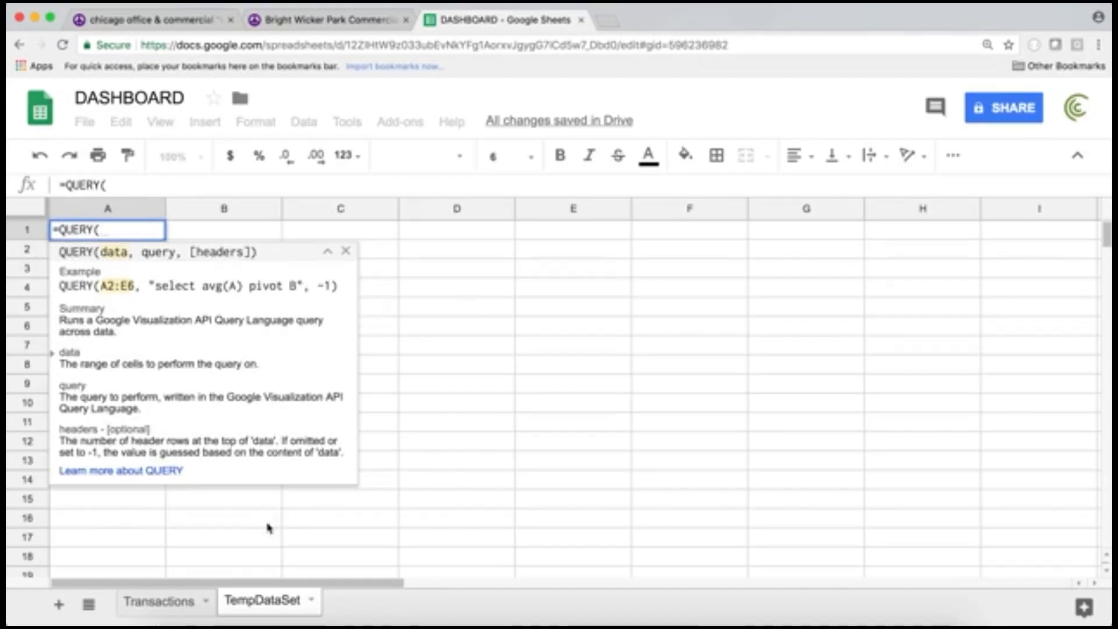
Step: Set the QUERY data argument to the open-ended range Transactions!A1:H, with no ending row number
click(183, 606)
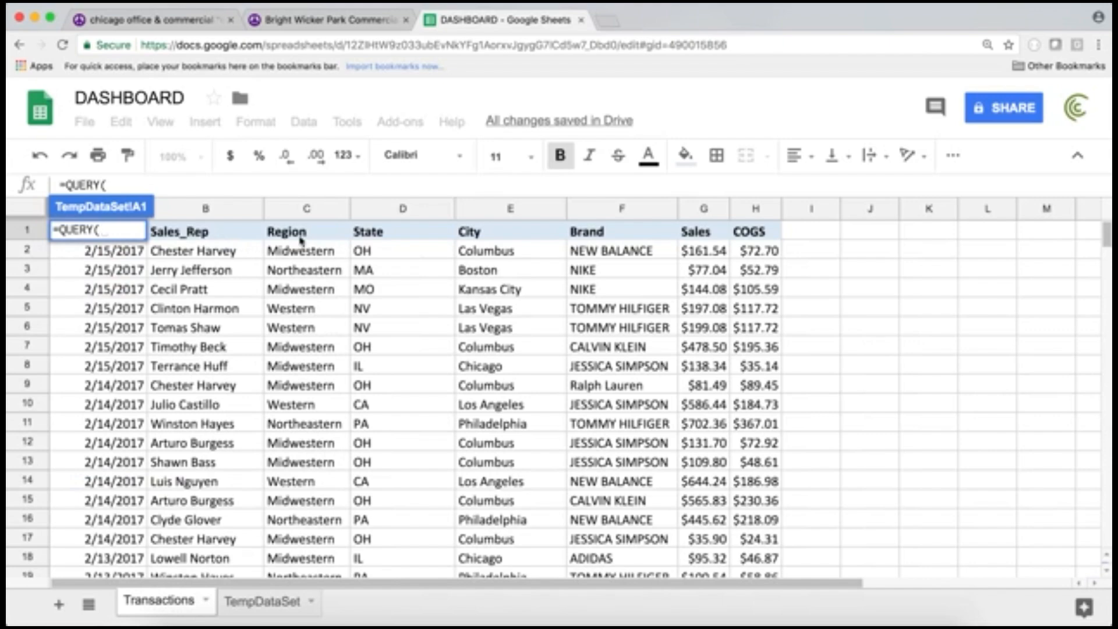
click(207, 232)
key(Left)
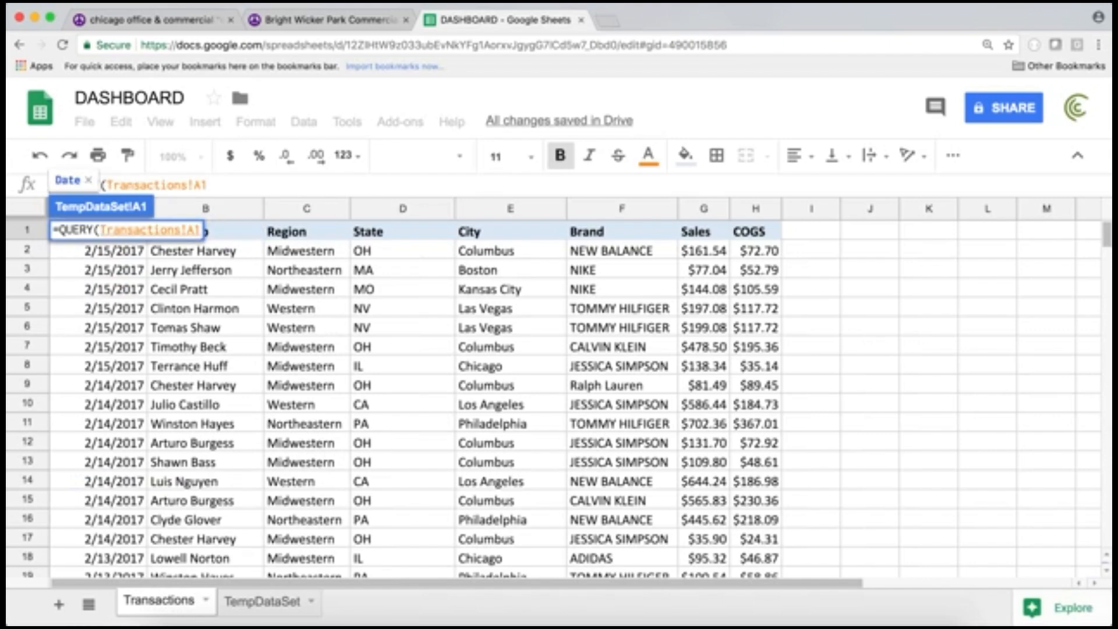
key(shift+super+Right)
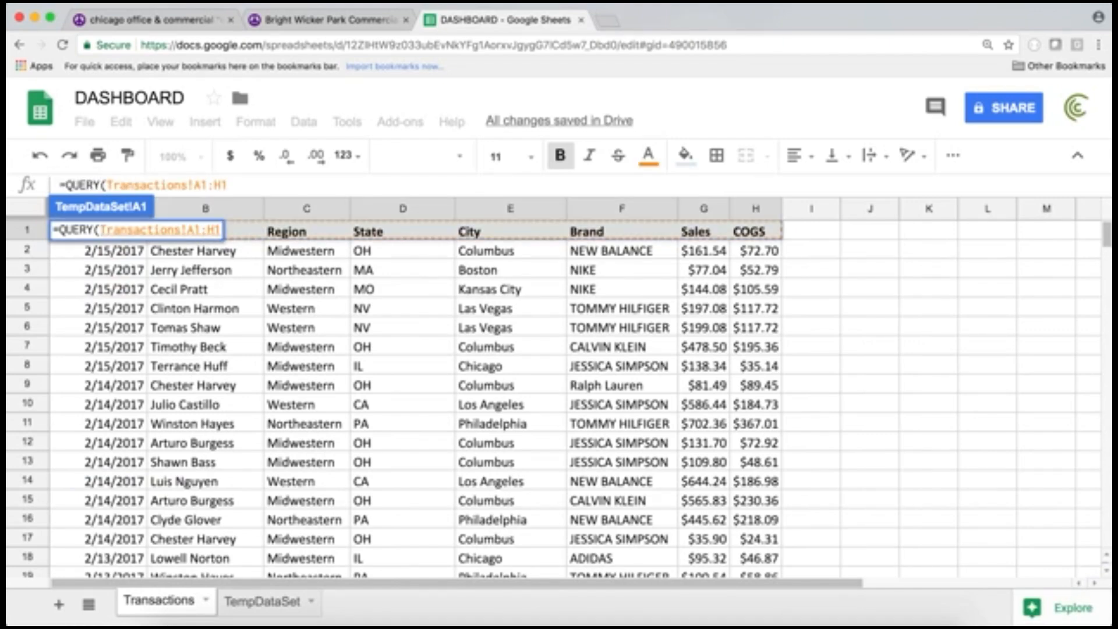
key(shift+super+Down)
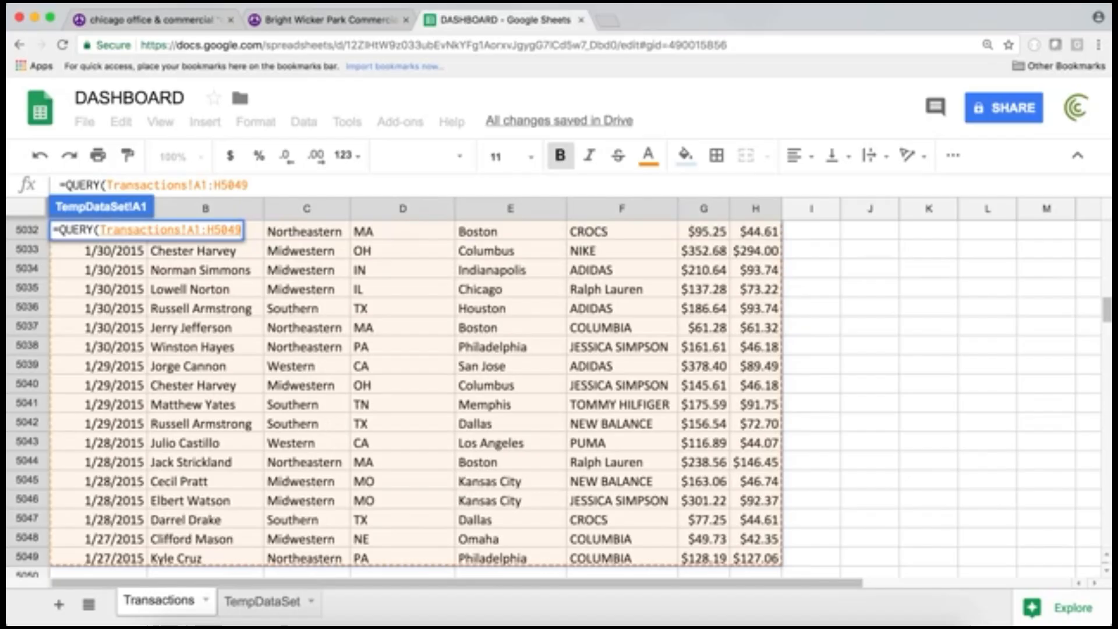
click(279, 187)
key(BackSpace)
key(BackSpace)
key(BackSpace)
key(BackSpace)
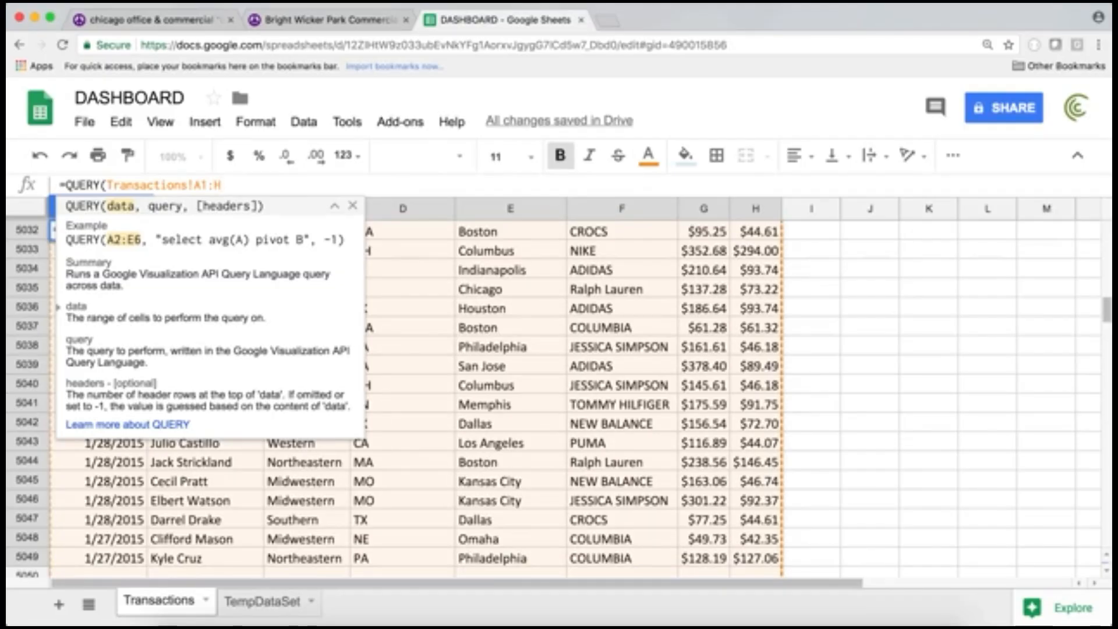
Step: Complete the QUERY formula with the query "SELECT *" and 1 header row, and compare its output on TempDataSet with the Transactions sheet
text(, )
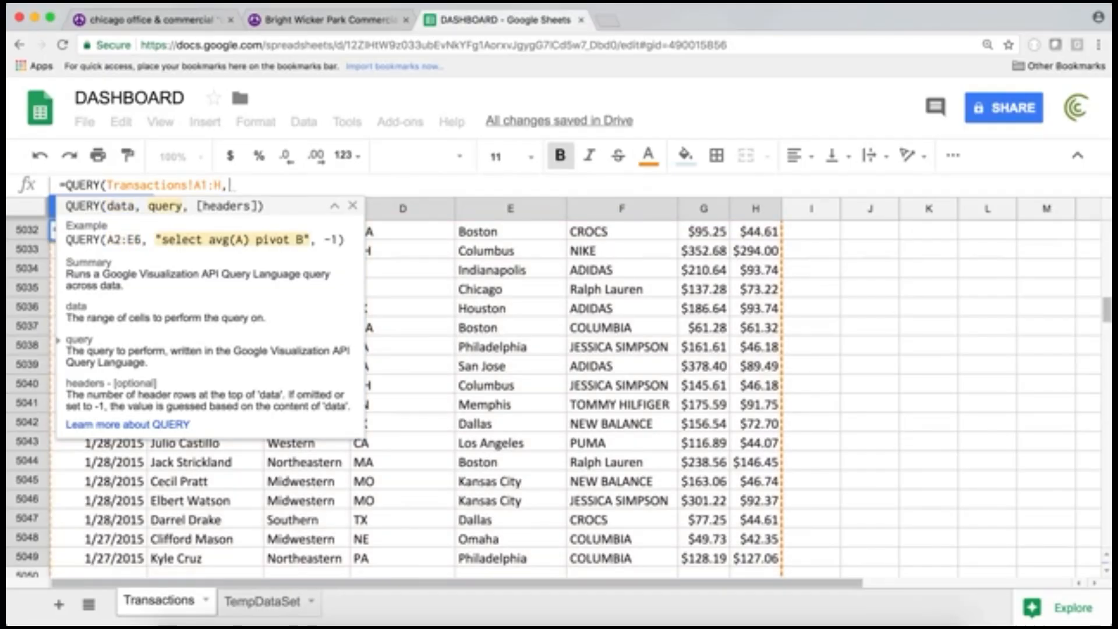
text("SE)
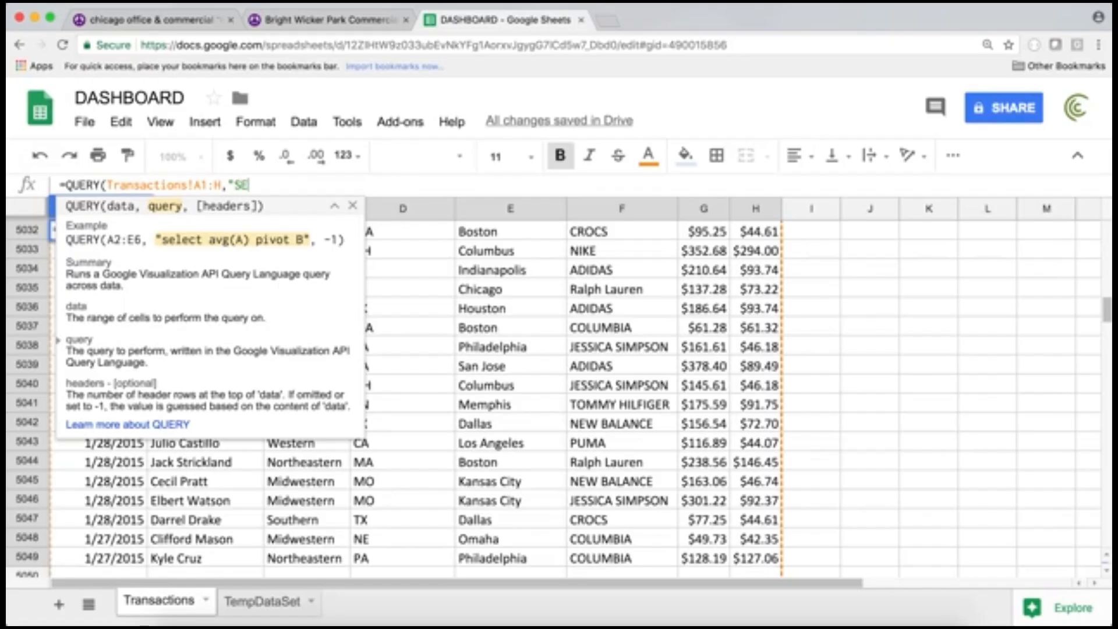
text(LECT *",)
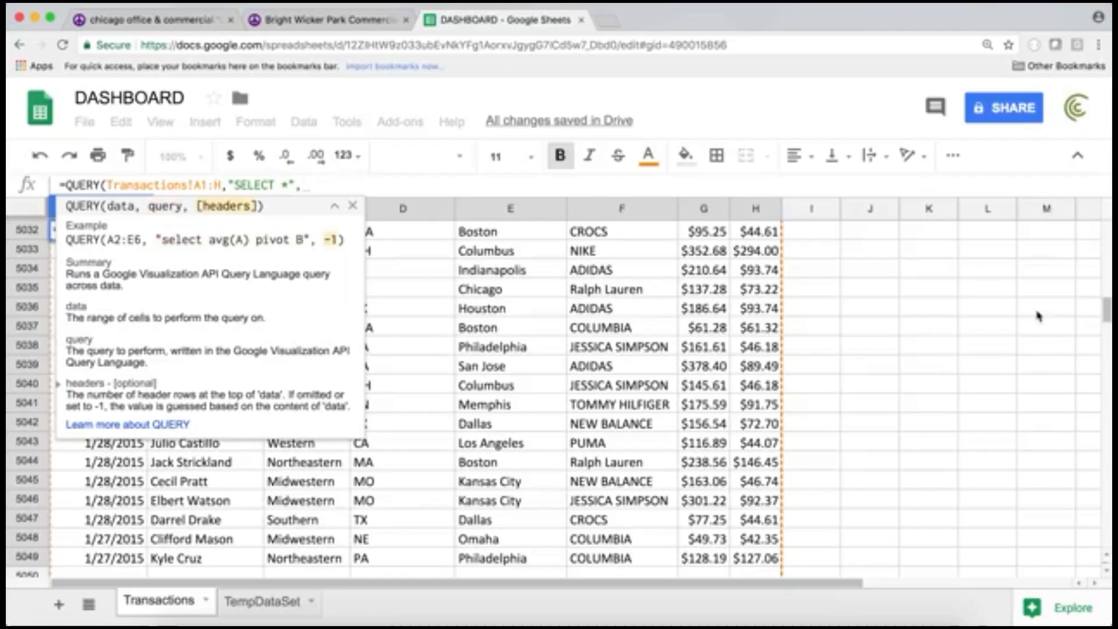
drag(1108, 311, 1110, 230)
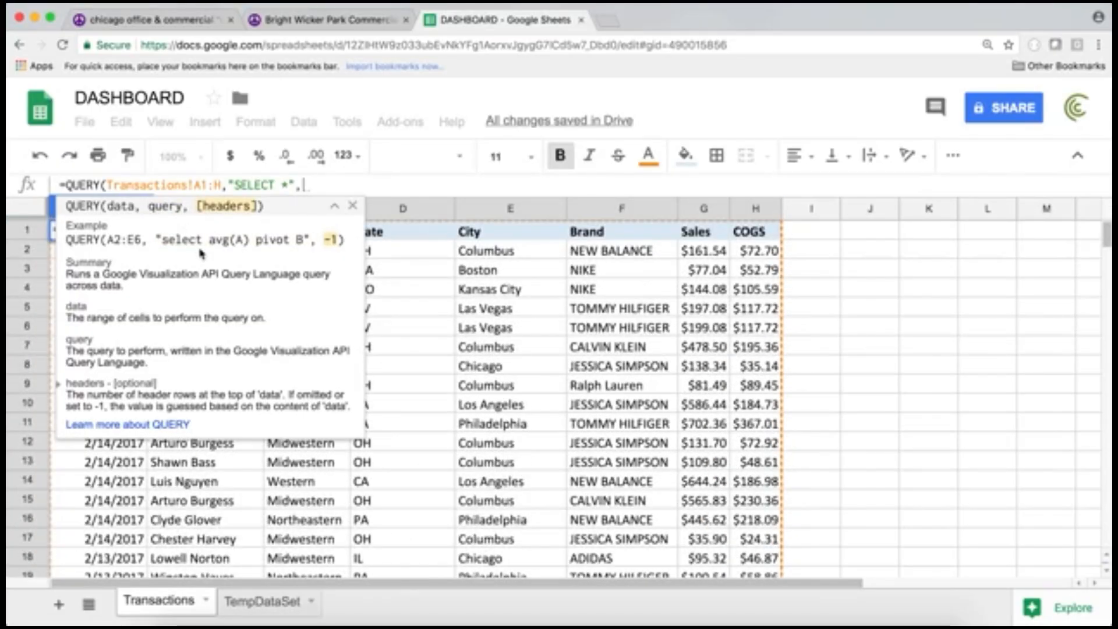
text(1))
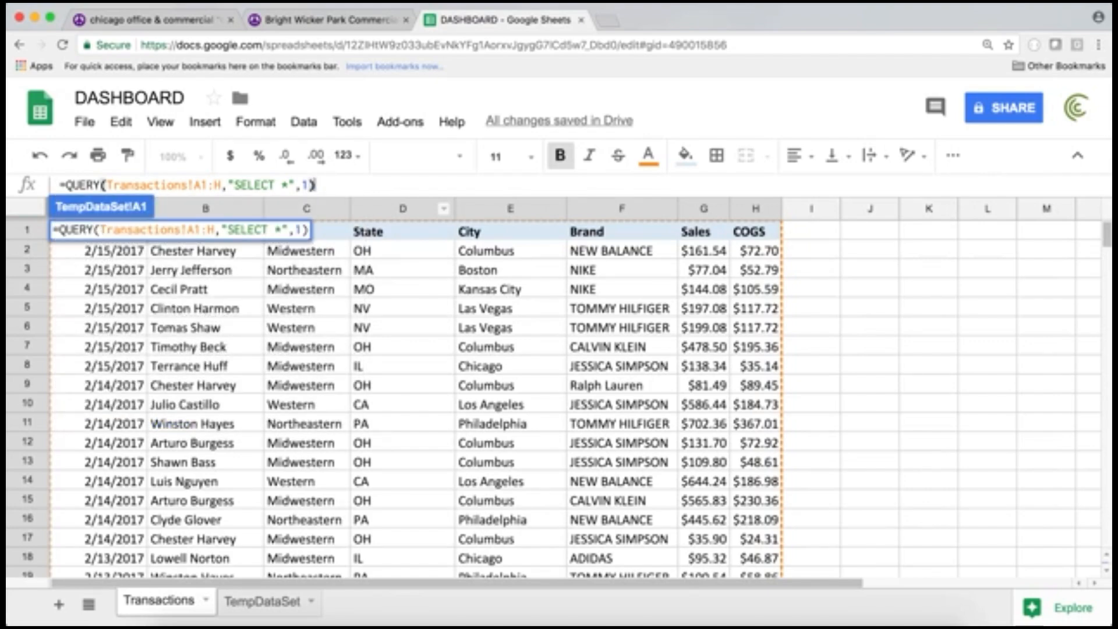
key(Return)
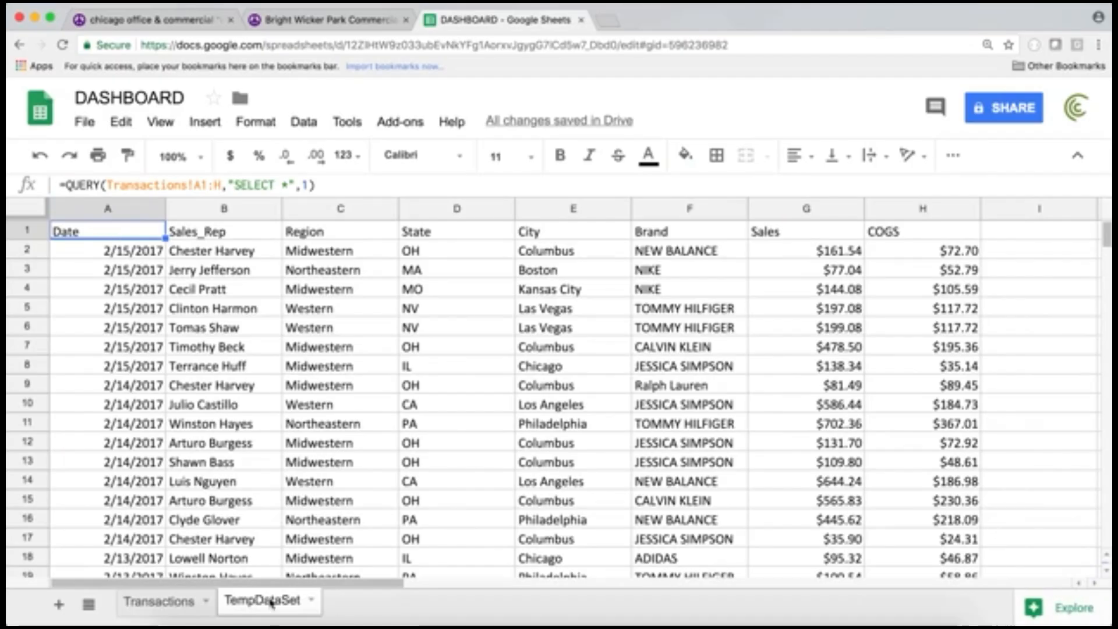
click(171, 602)
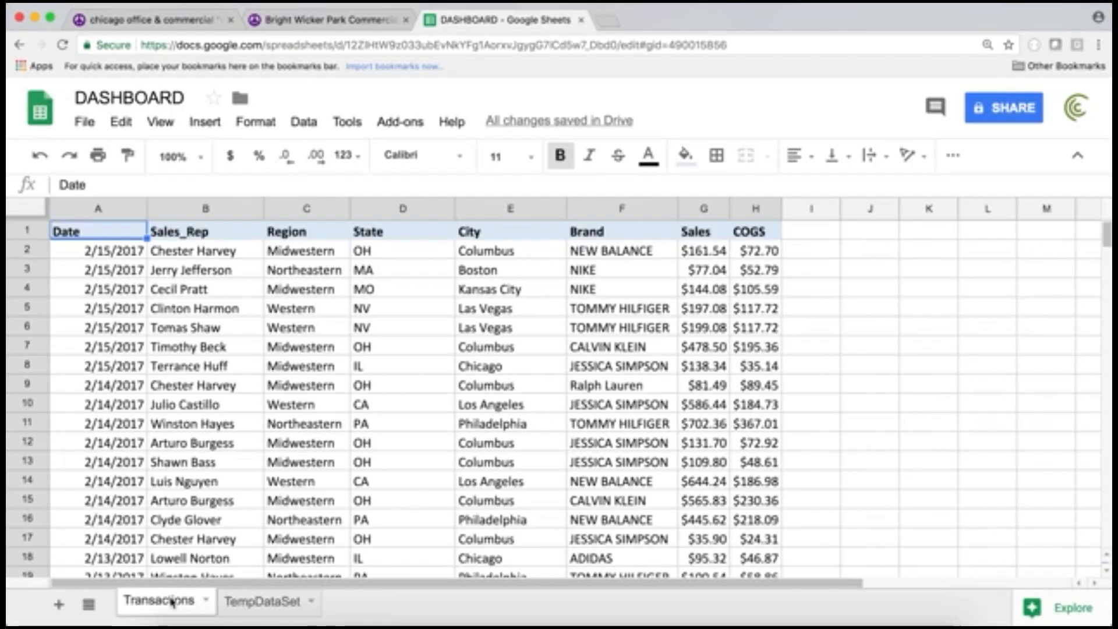
click(262, 603)
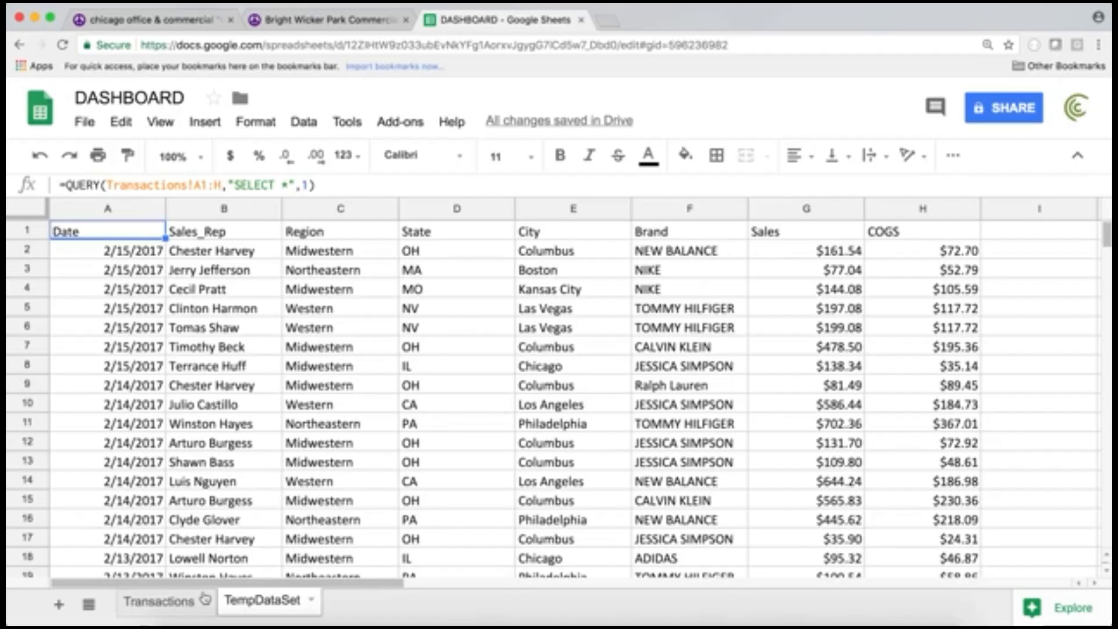
click(187, 606)
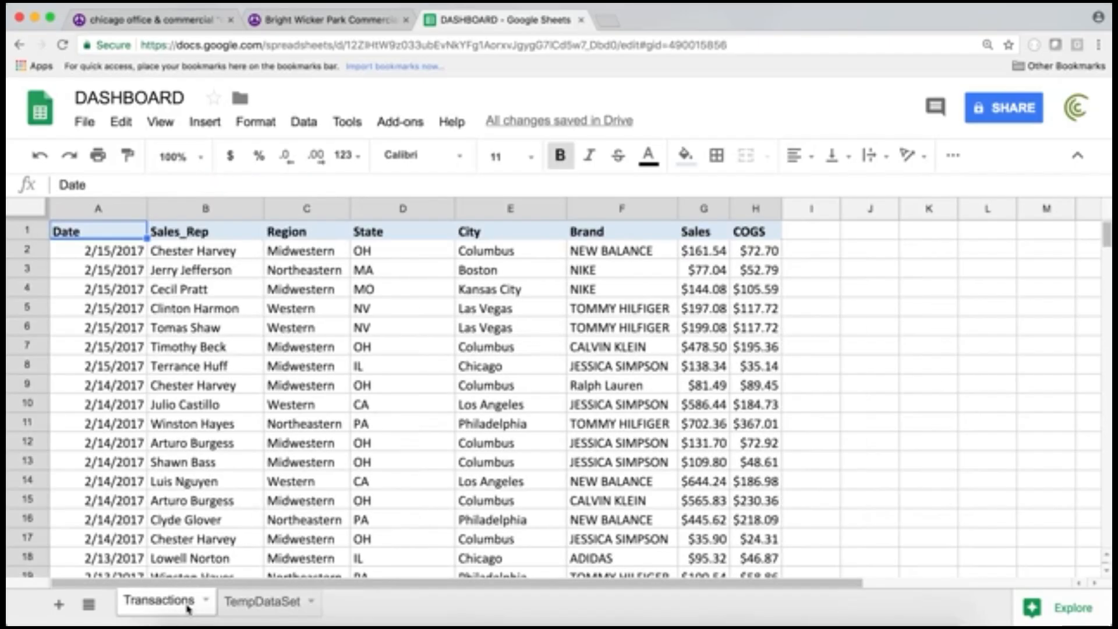
click(279, 607)
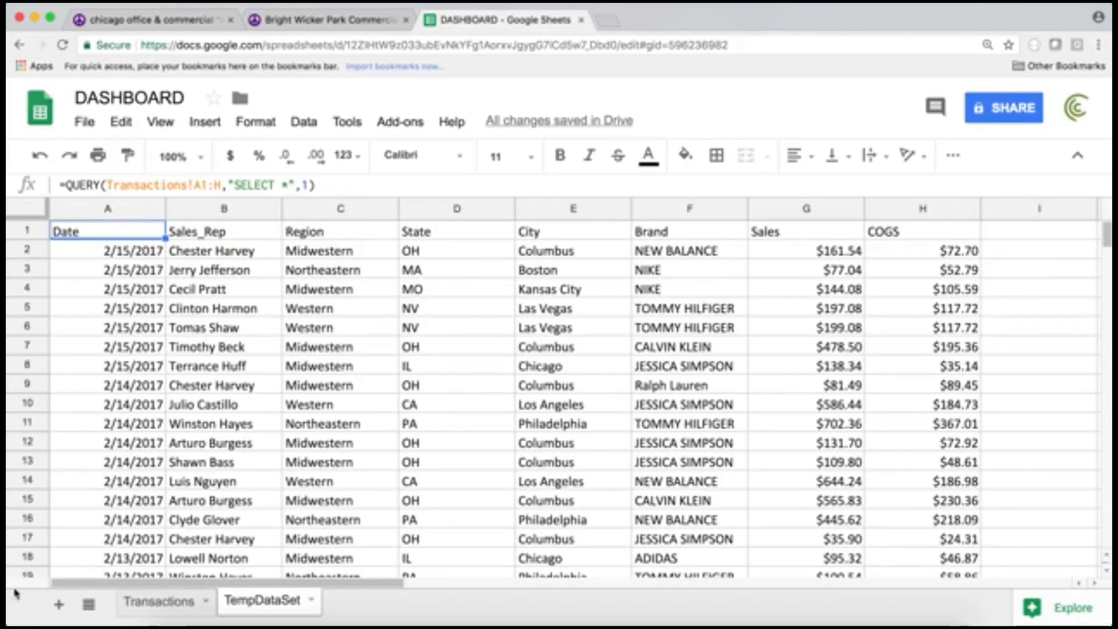
Step: Add a new sheet and rename it Dashboard
click(58, 604)
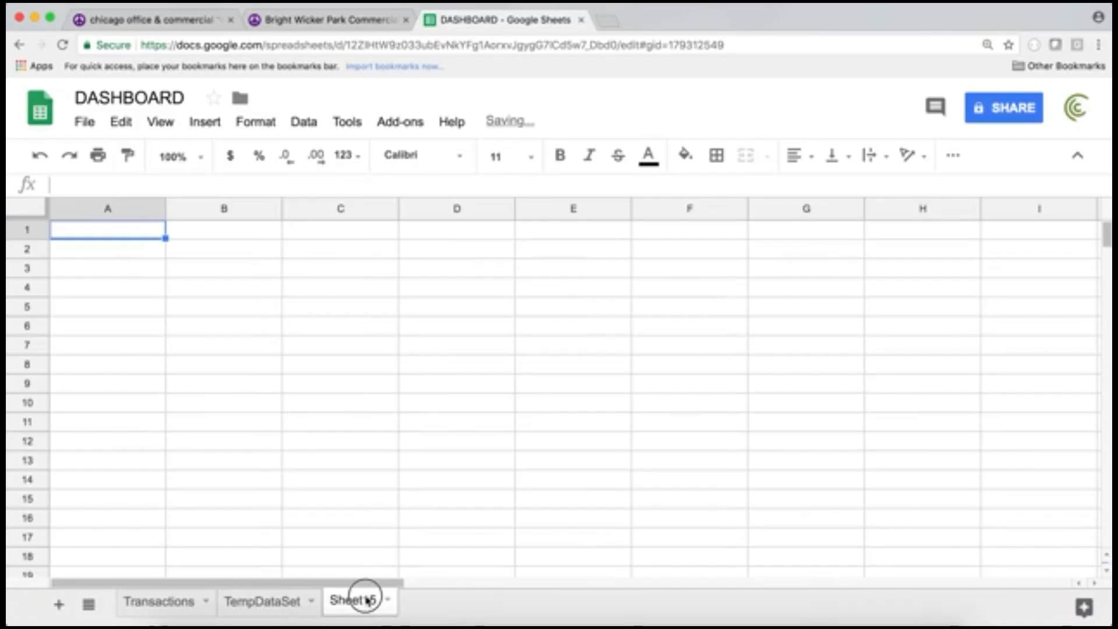
double_click(366, 600)
text(Dash)
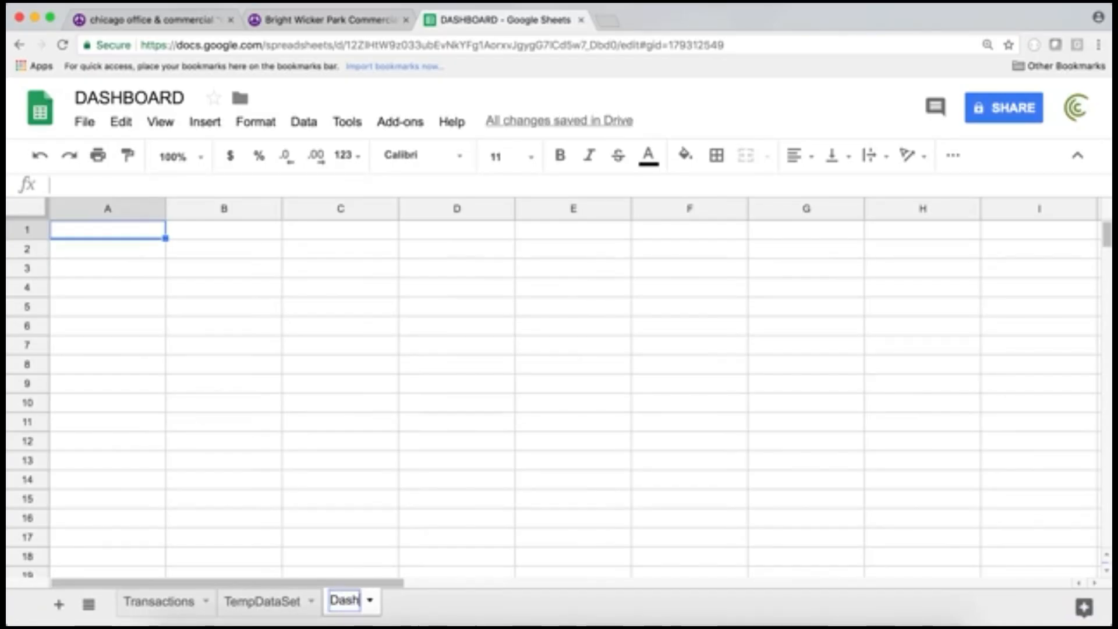
text(board)
key(Return)
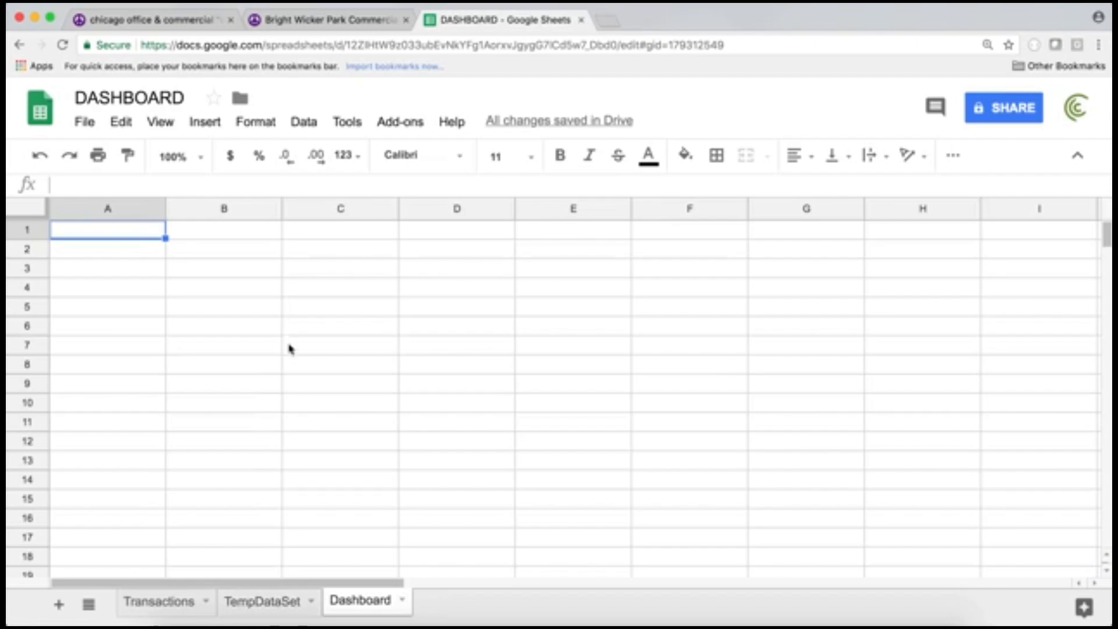
Step: Enter the label "Start Date" in cell C1 of the Dashboard sheet
click(347, 237)
text(Start date)
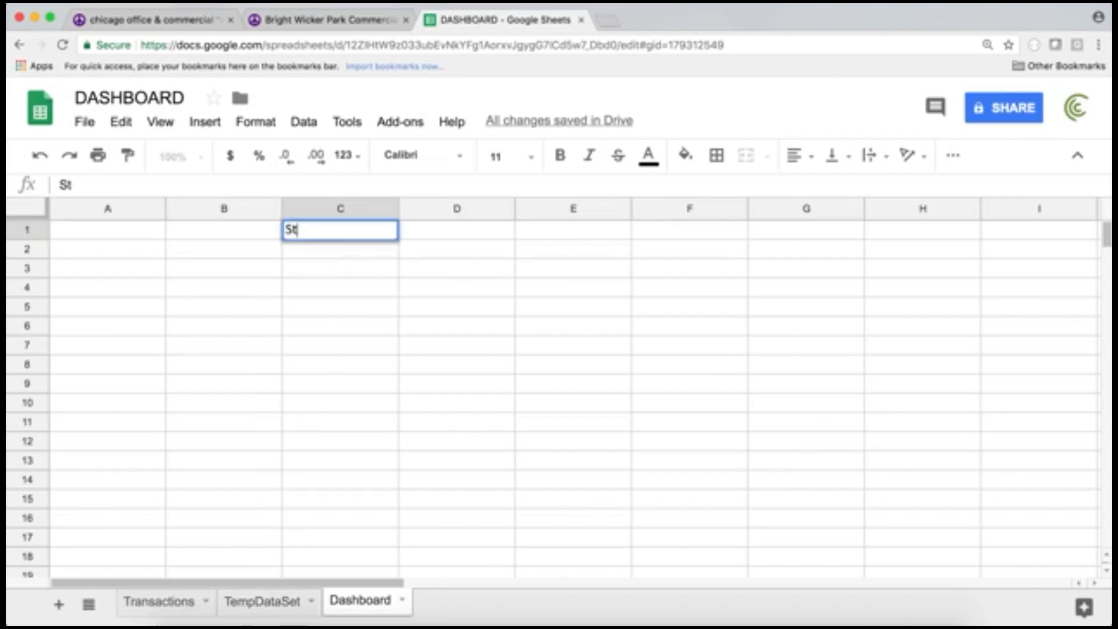
key(BackSpace)
key(BackSpace)
key(BackSpace)
key(BackSpace)
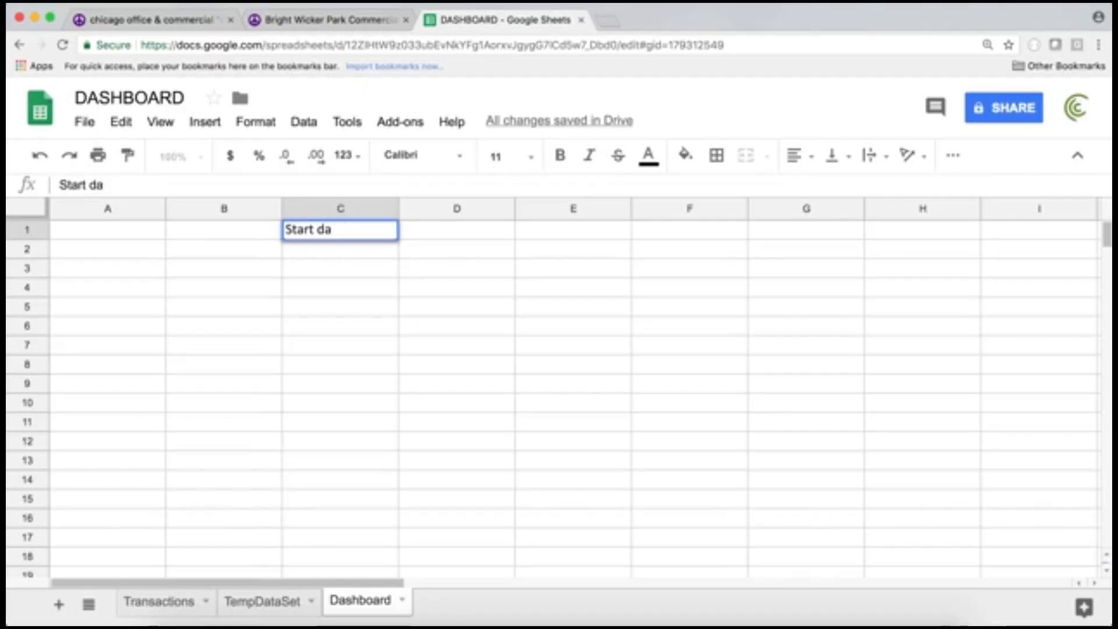
text(Date)
key(Tab)
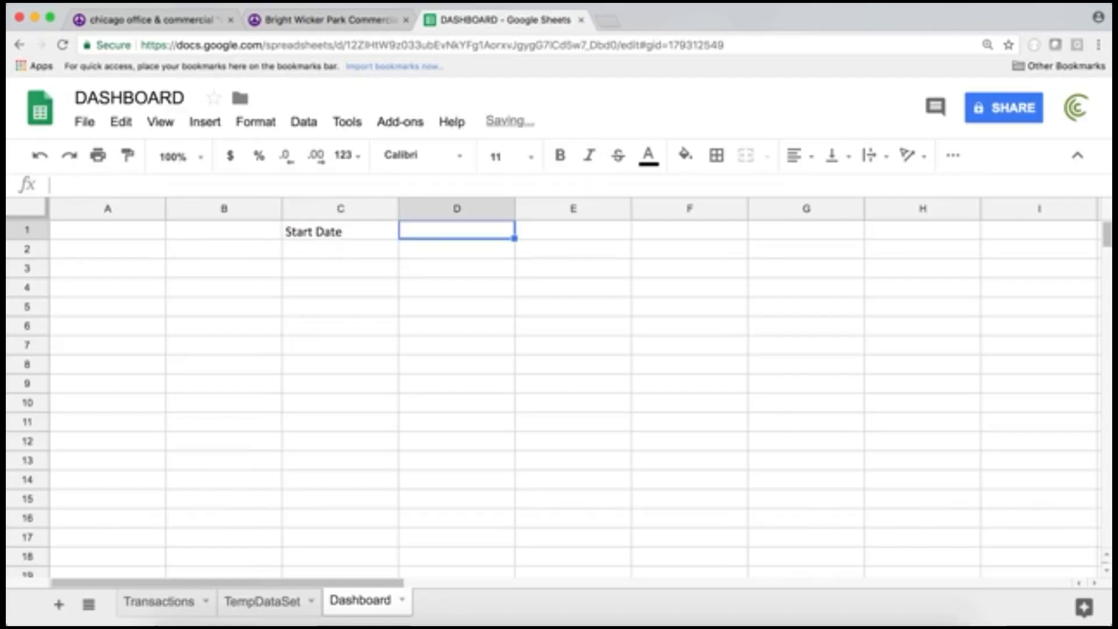
Step: Enter the label "End Date" in cell D1, beside the Start Date label
text(End )
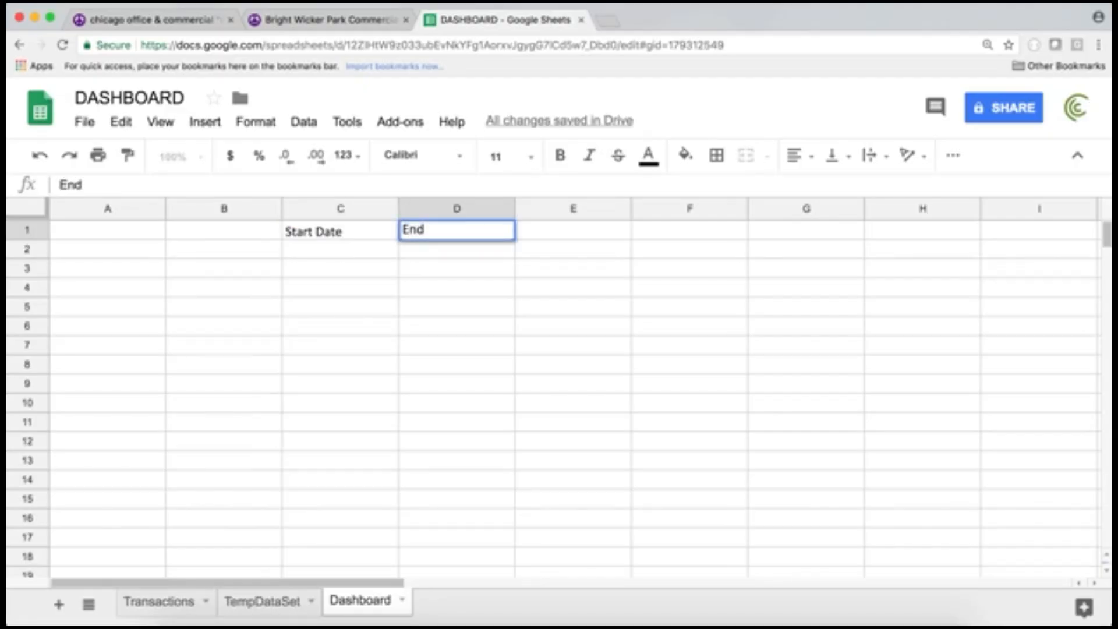
text(Date)
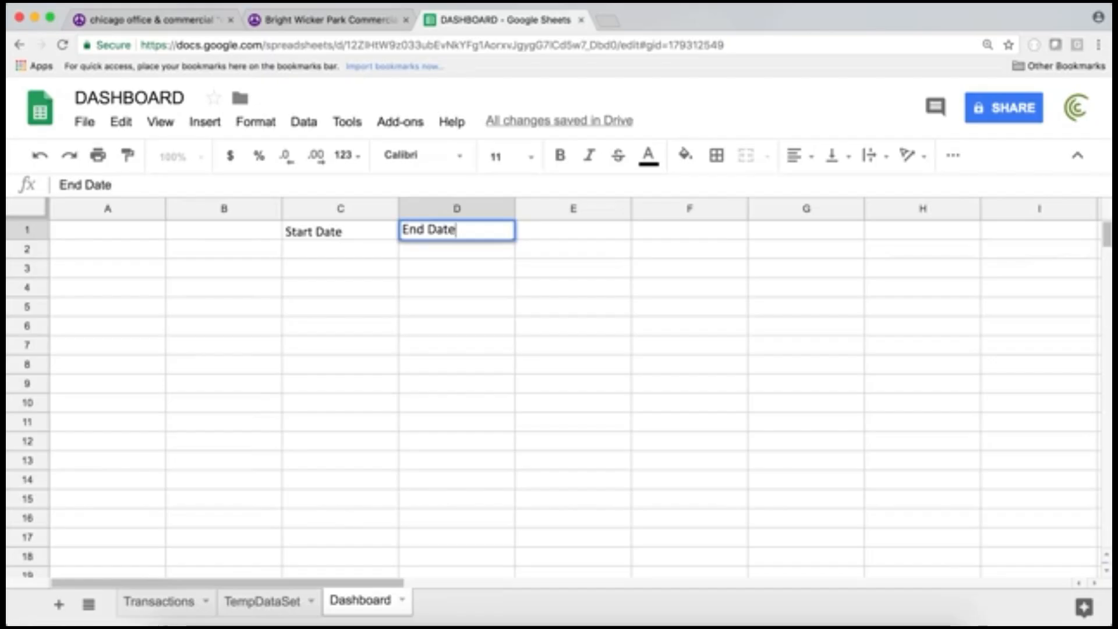
key(Return)
key(Up)
key(Right)
key(Right)
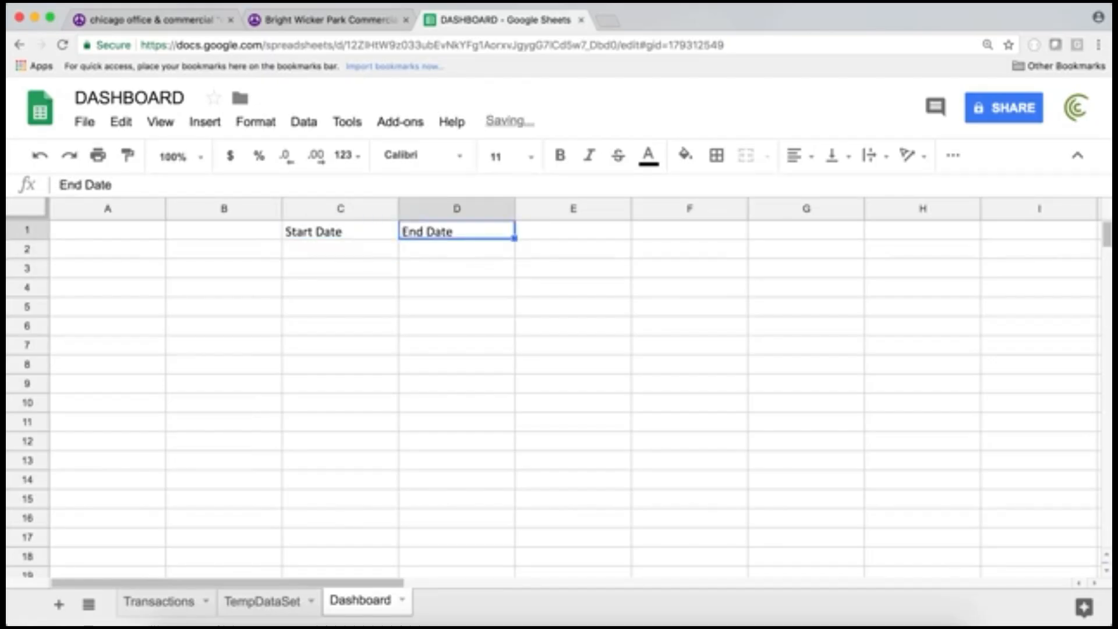
click(374, 239)
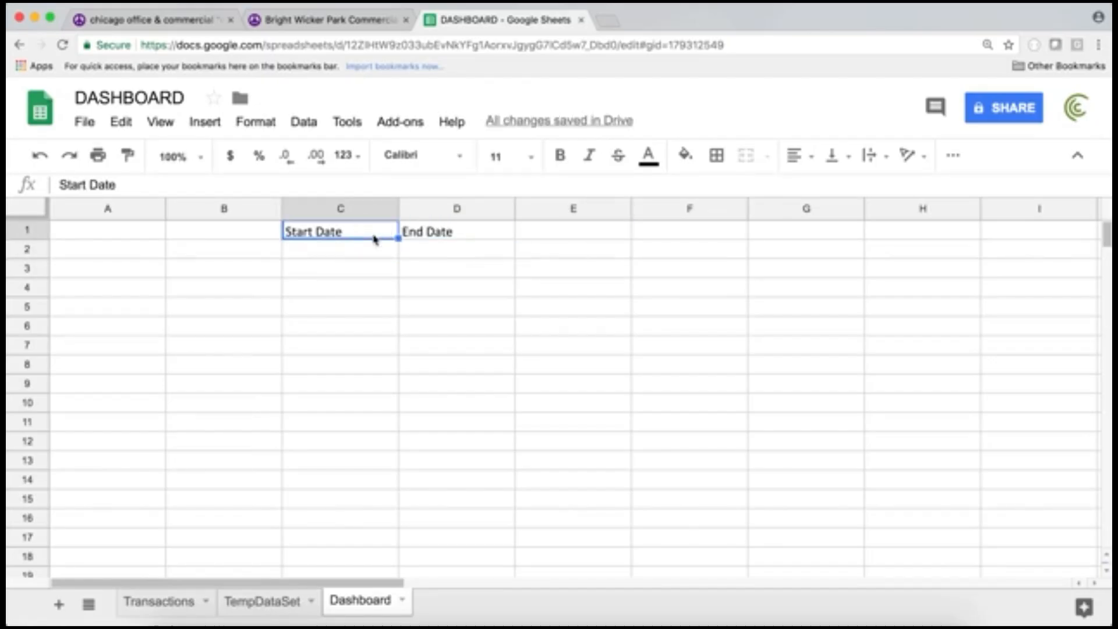
click(352, 252)
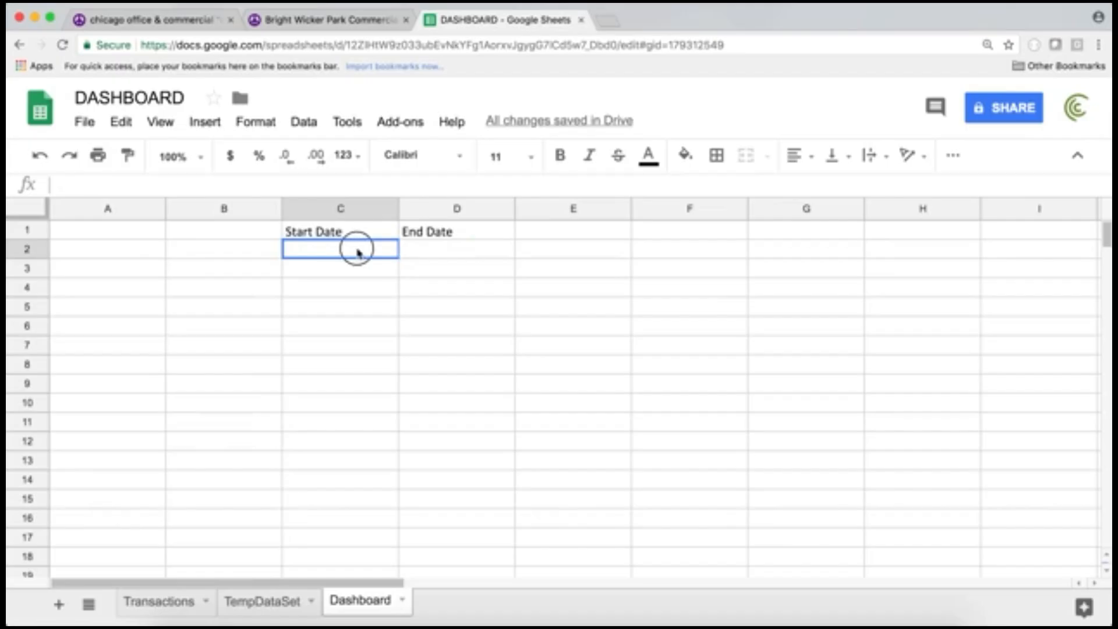
drag(357, 250, 438, 257)
click(369, 252)
click(434, 252)
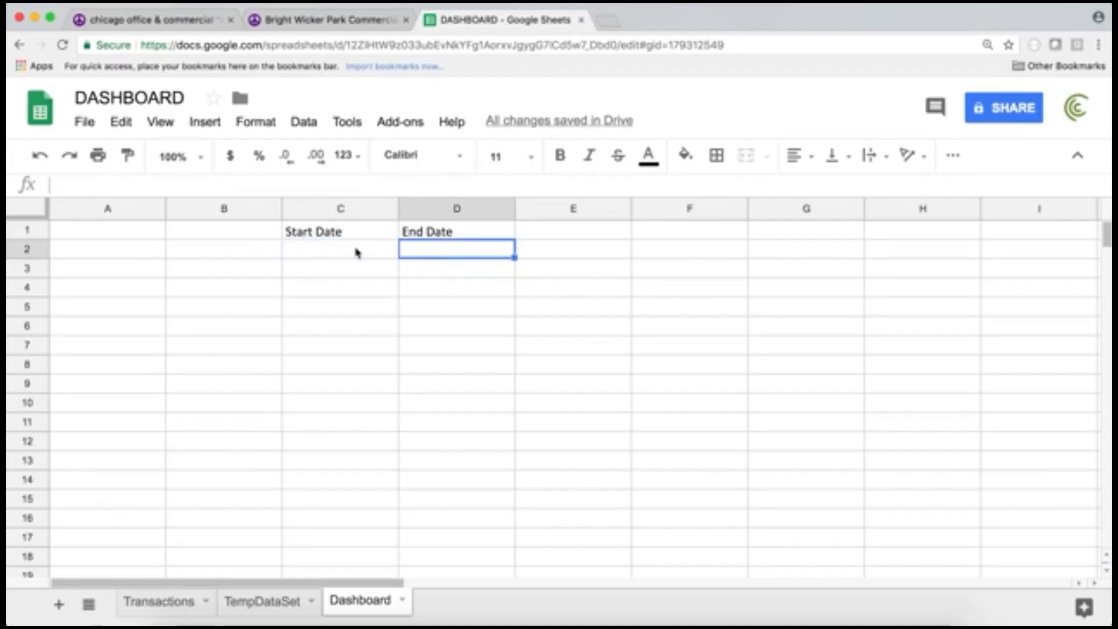
click(356, 252)
click(483, 257)
Step: Add data validation to Dashboard cells C2:D2 with the criteria Date, is valid date, rejecting invalid input
drag(365, 252, 415, 252)
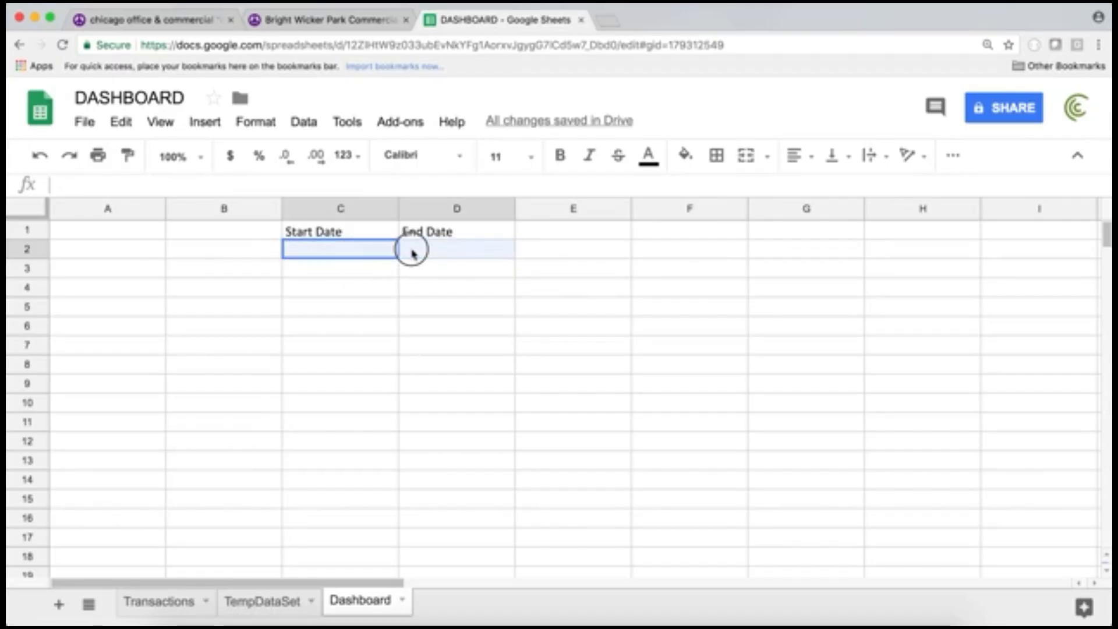
click(304, 123)
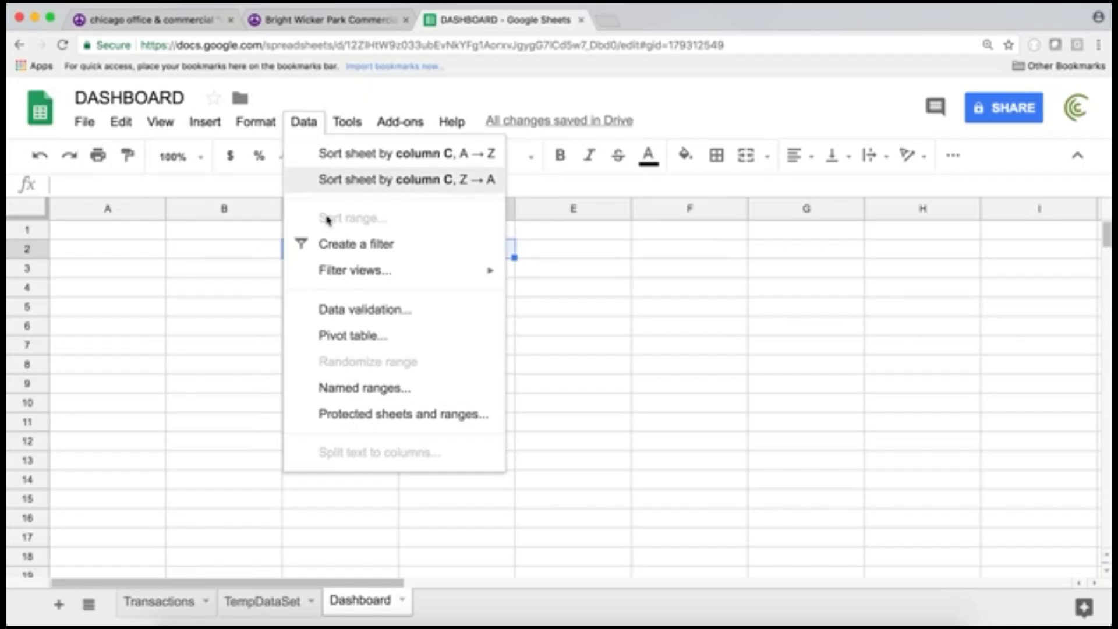
click(368, 310)
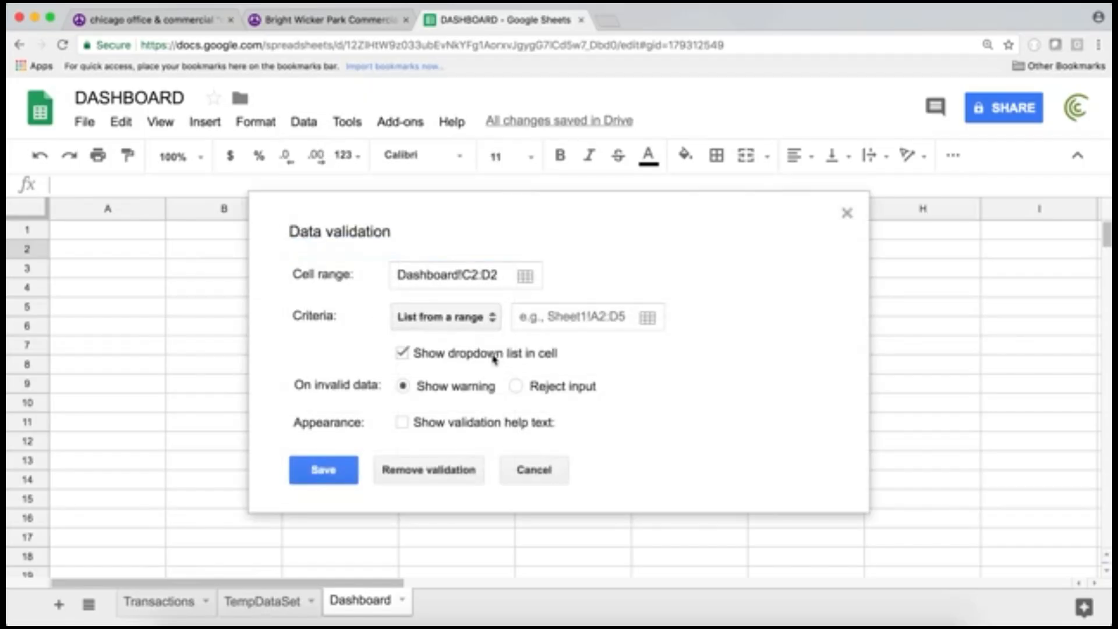
click(474, 318)
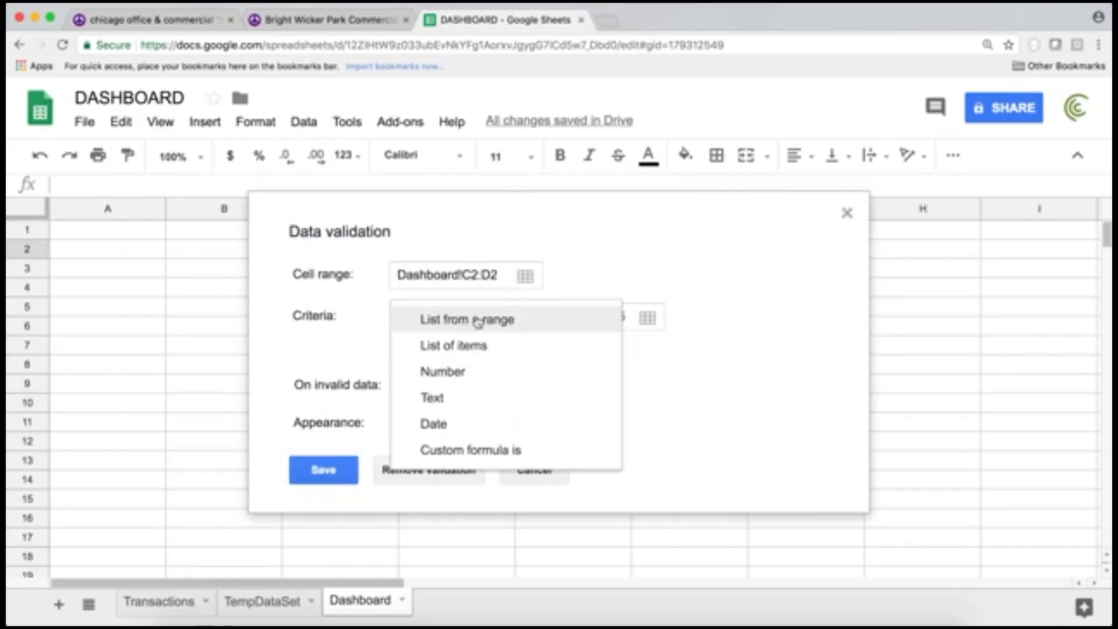
click(479, 428)
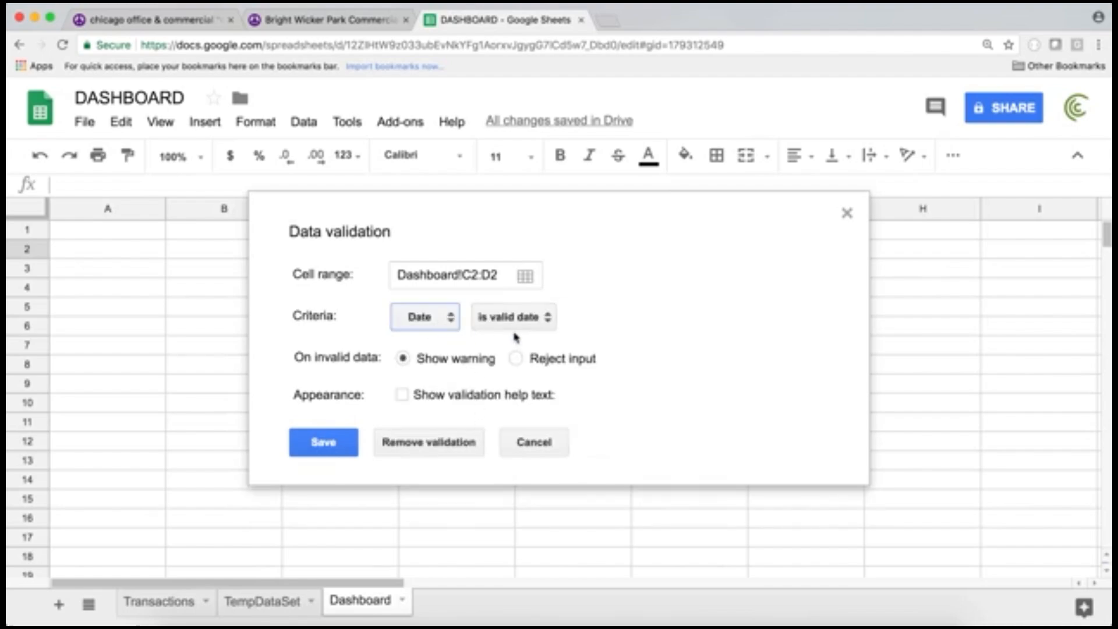
click(540, 360)
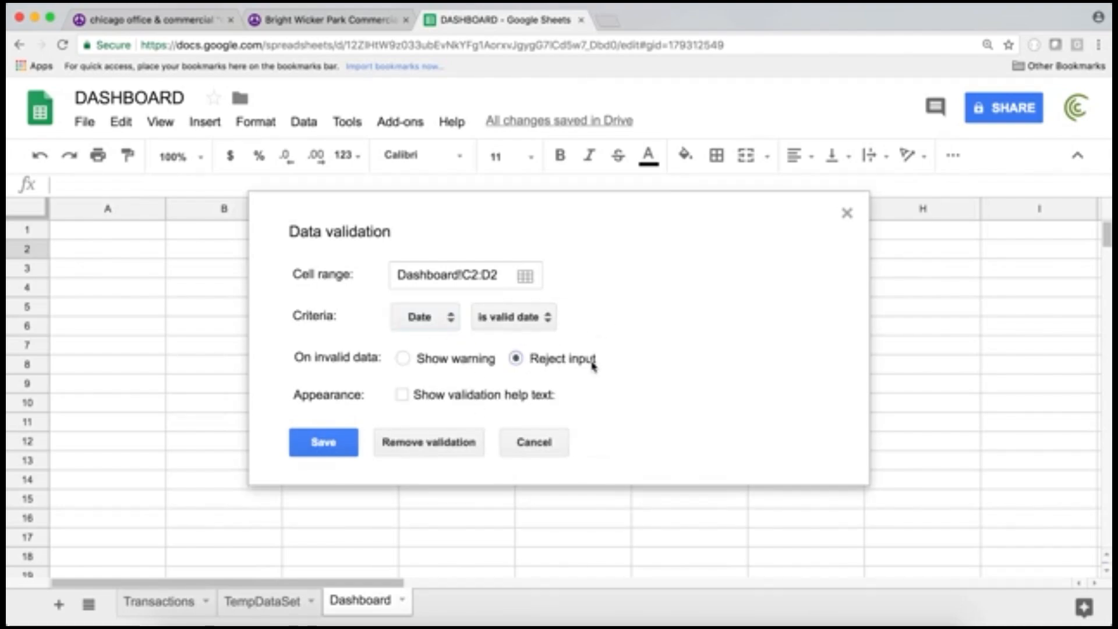
click(321, 442)
click(431, 304)
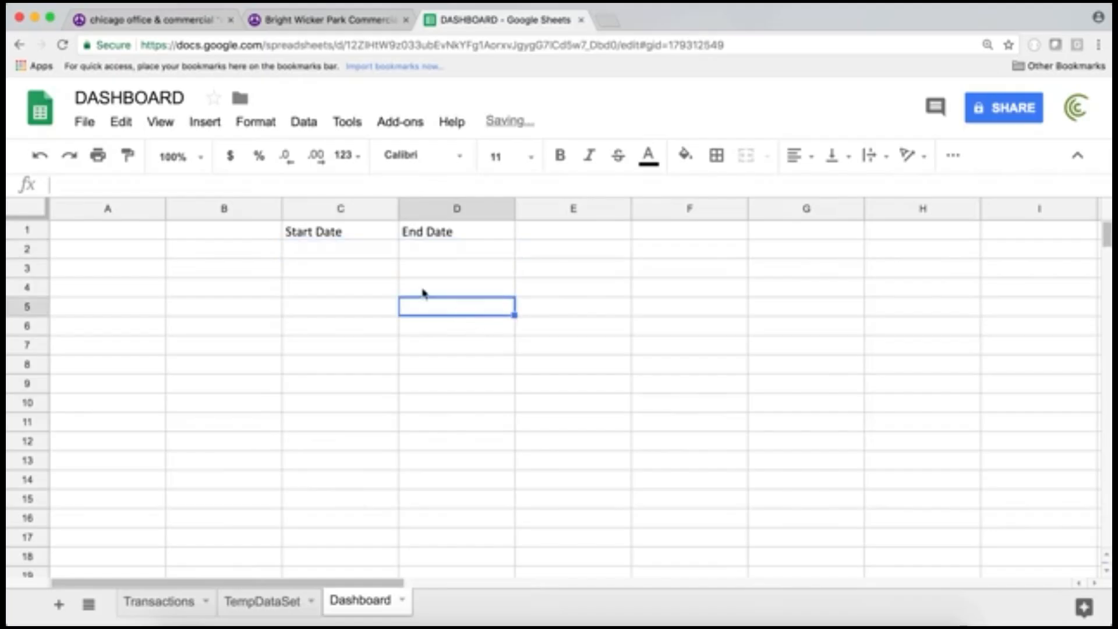
Step: Apply all borders to the date block in cells C1:D2
drag(362, 231, 443, 251)
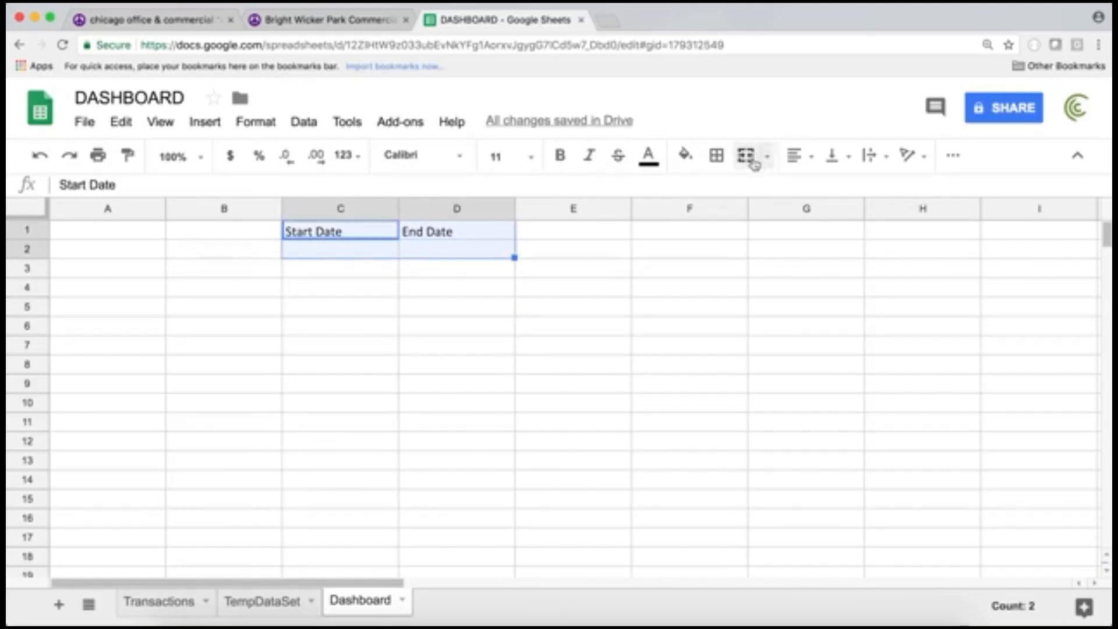
click(717, 155)
click(722, 195)
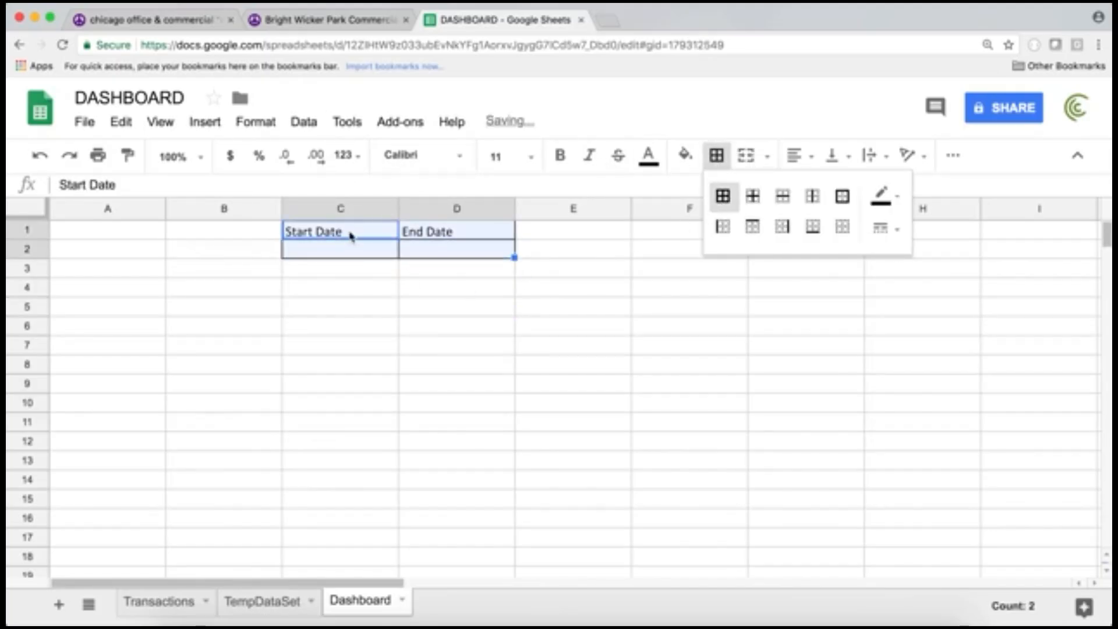
Step: Make the Start Date and End Date headers in C1:D1 bold and give them a dark teal-blue fill
drag(350, 235, 500, 230)
key(super+b)
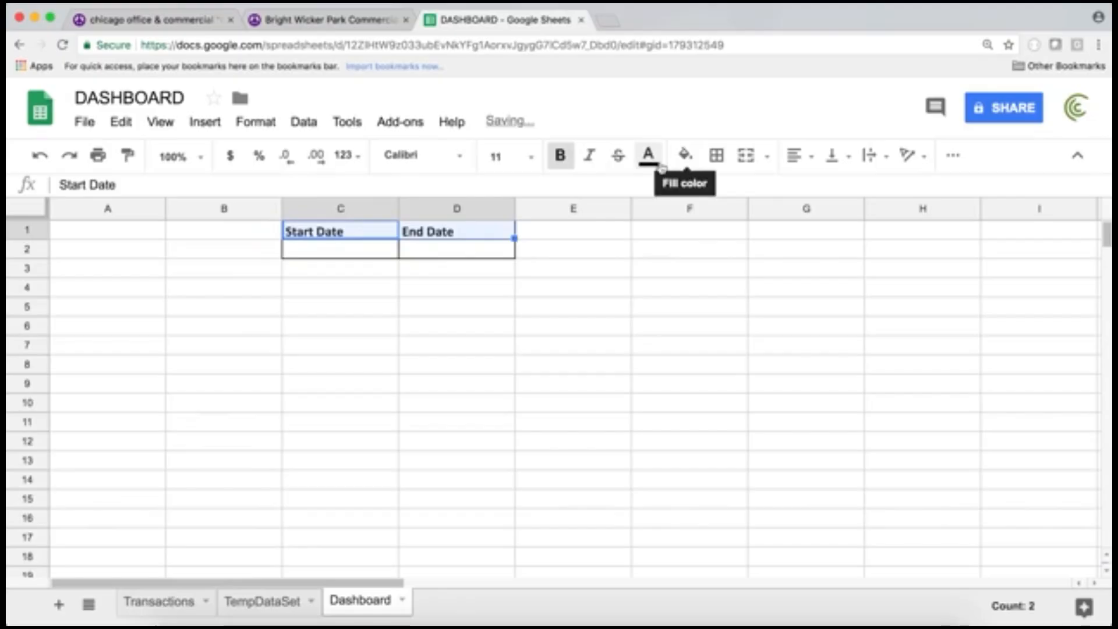
click(651, 157)
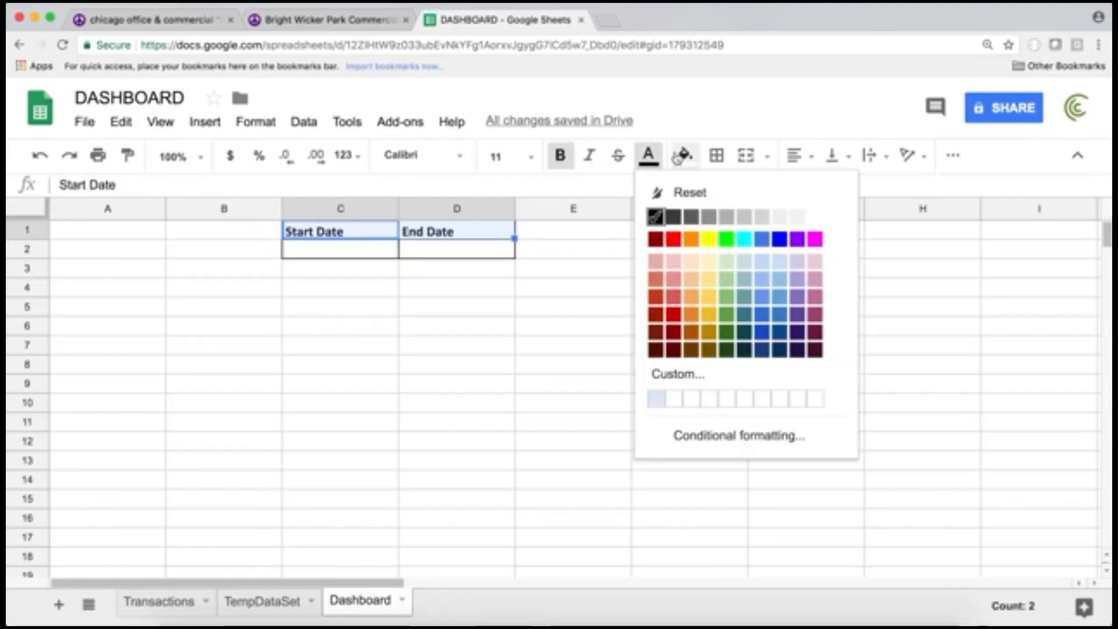
click(682, 155)
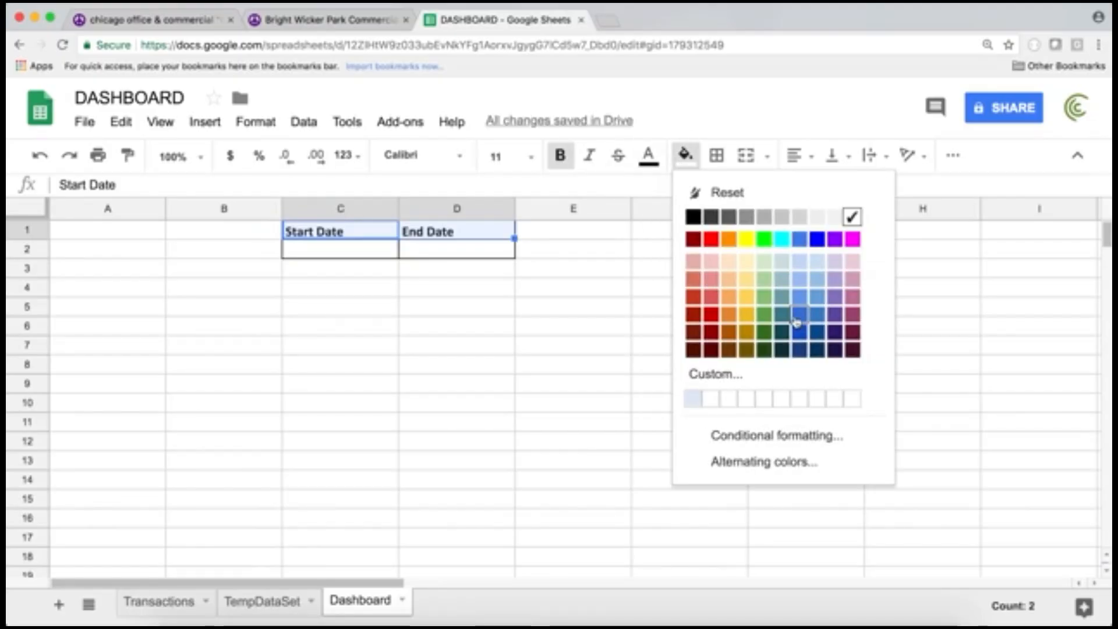
click(797, 321)
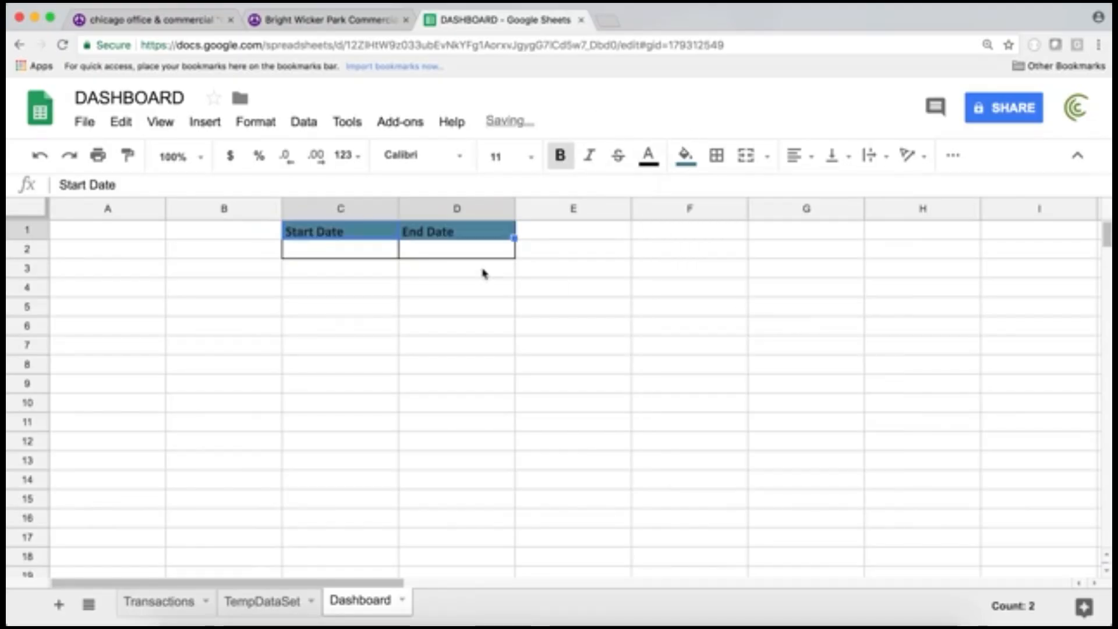
Step: Center the Start Date and End Date headers horizontally in cells C1:D1
click(377, 291)
drag(376, 240, 425, 232)
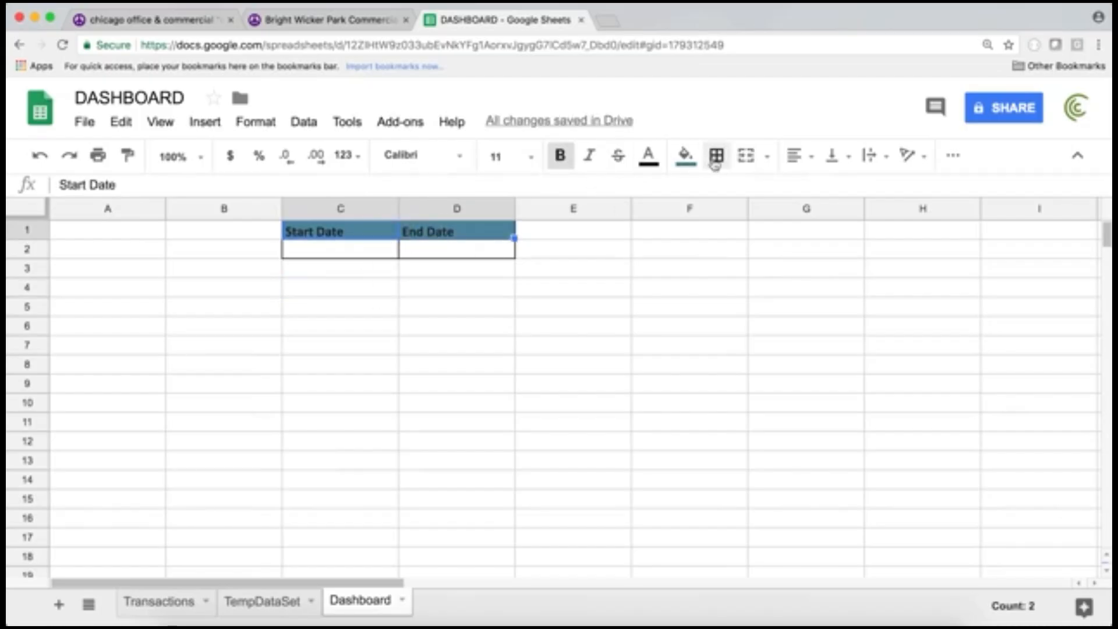
click(794, 155)
click(827, 185)
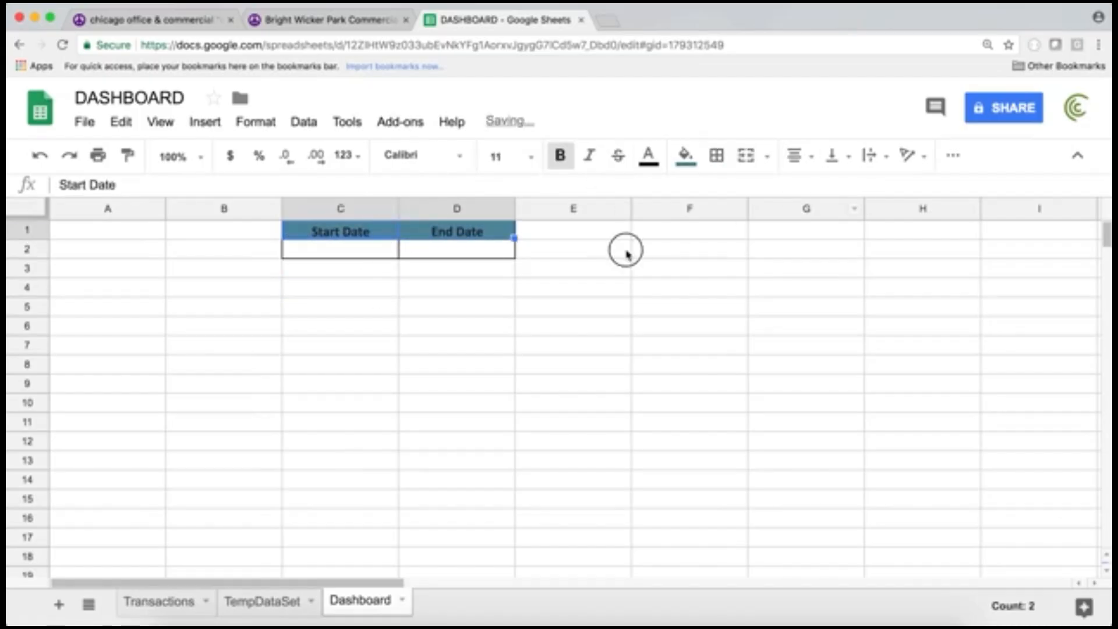
click(626, 253)
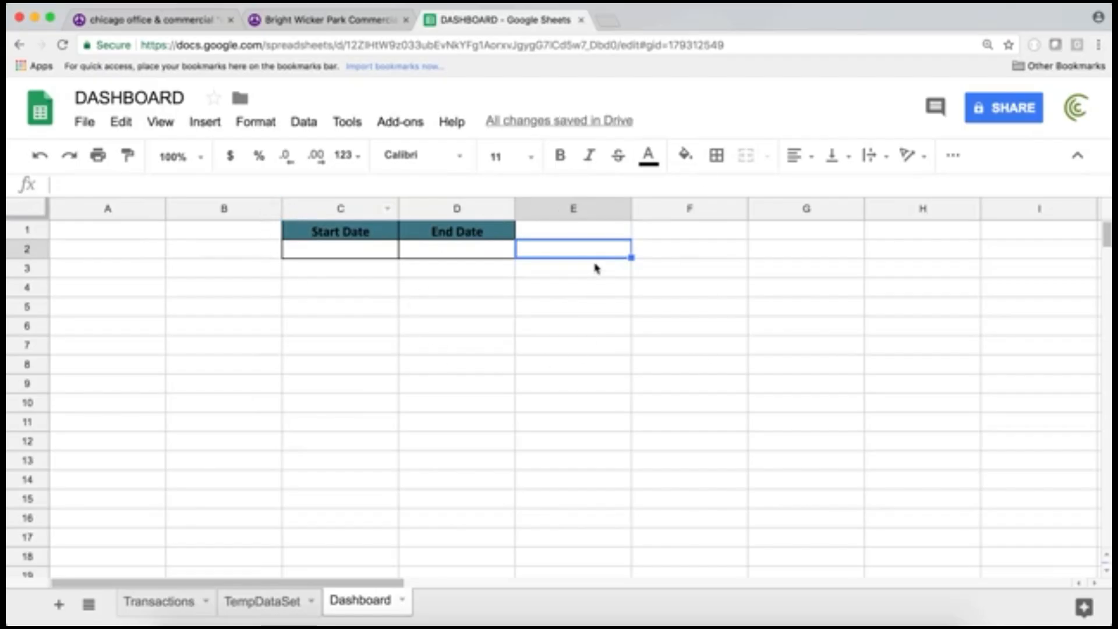
Step: Examine the Sales column on the TempDataSet sheet and return to the Dashboard sheet
click(473, 324)
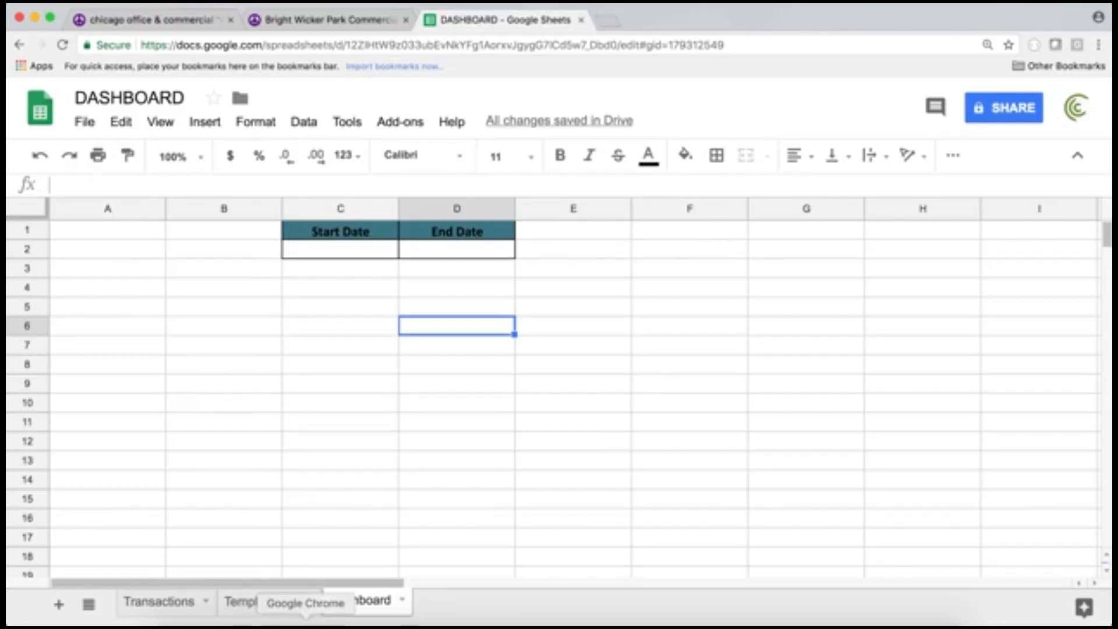
click(267, 606)
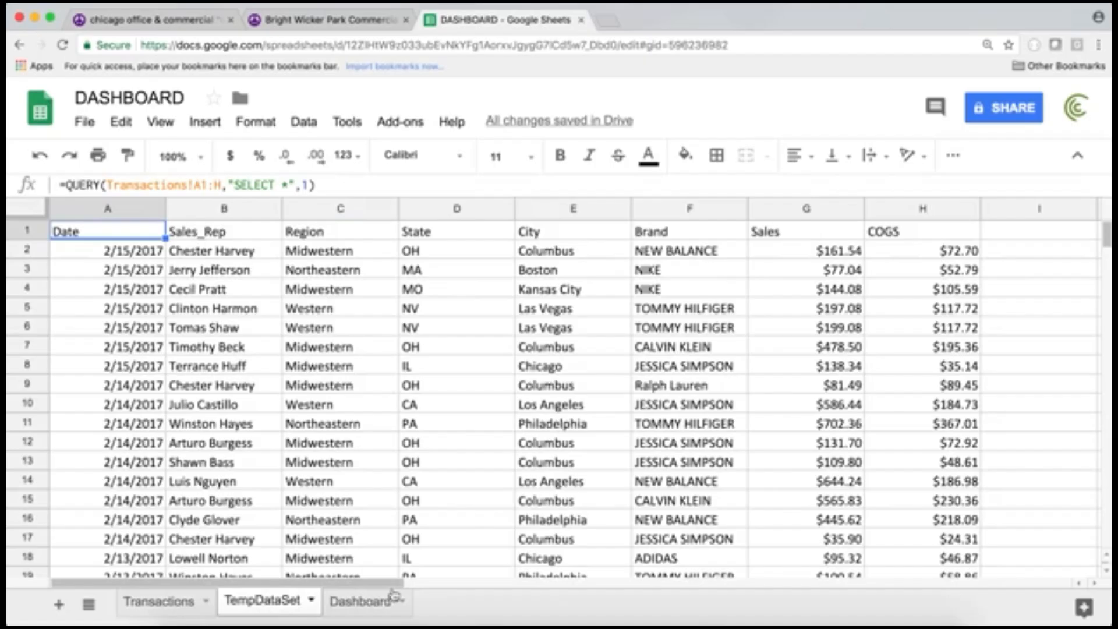
click(820, 214)
click(373, 602)
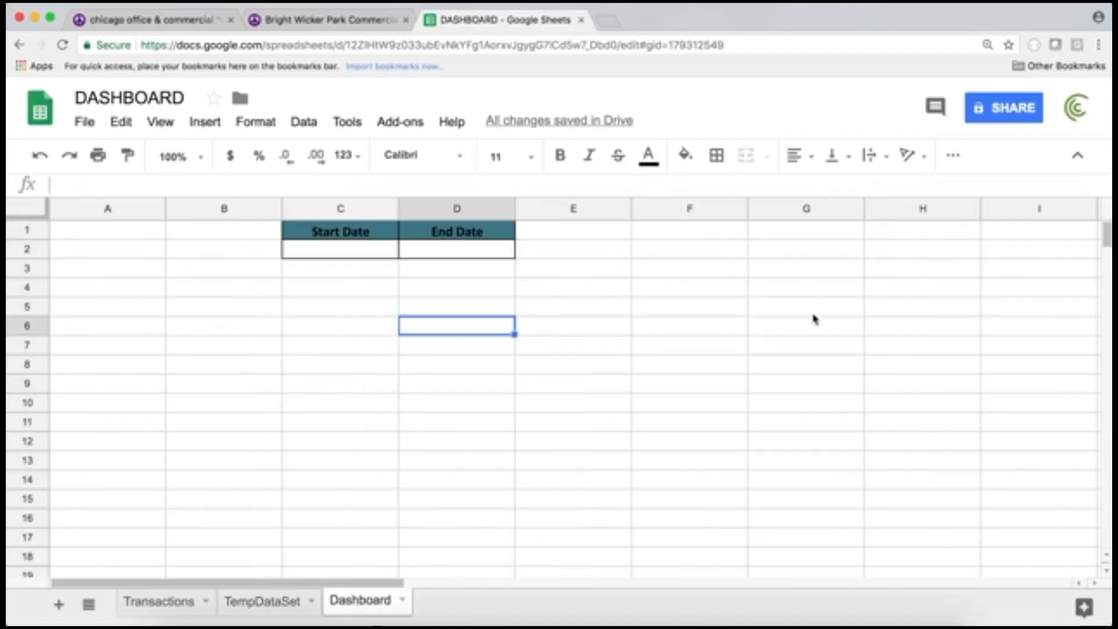
click(826, 284)
click(753, 312)
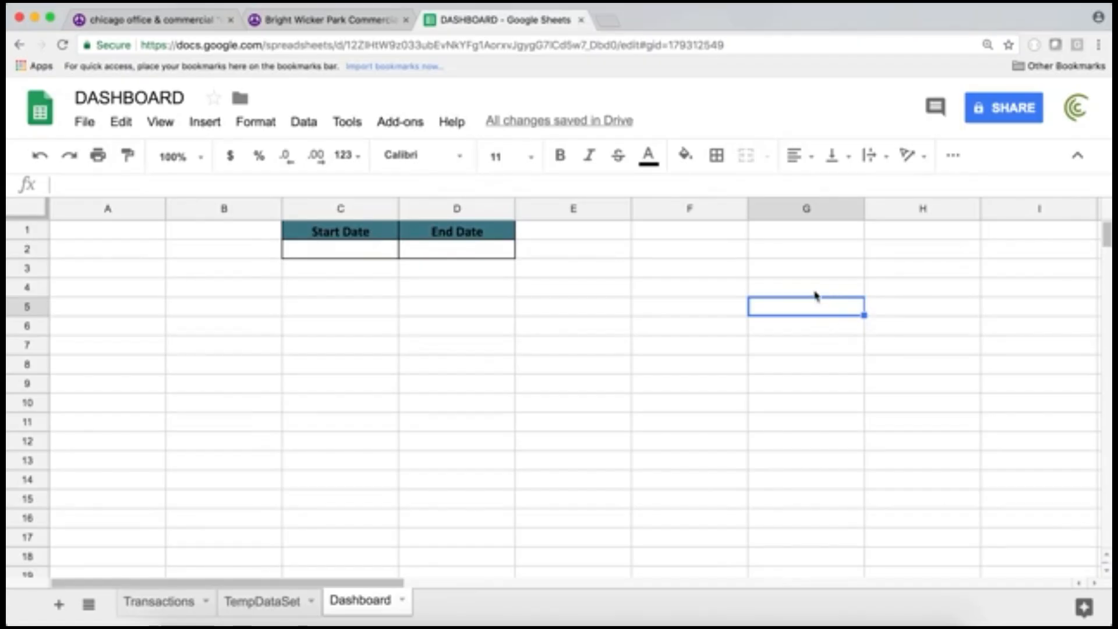
Step: Merge Dashboard cells G6:H7 into a single cell
drag(827, 326, 914, 349)
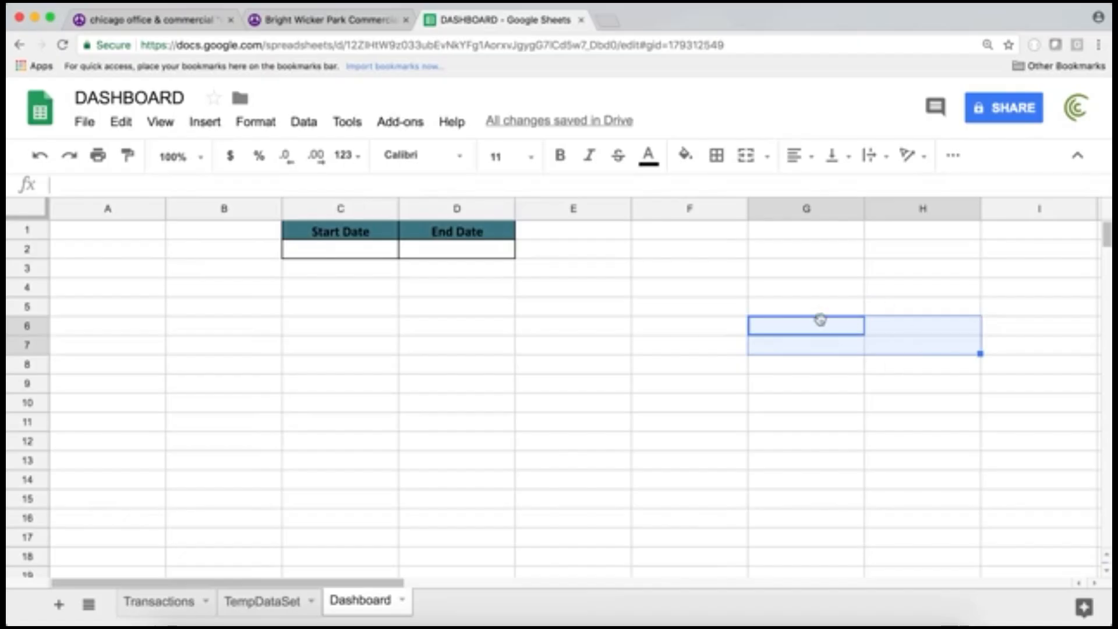
click(273, 124)
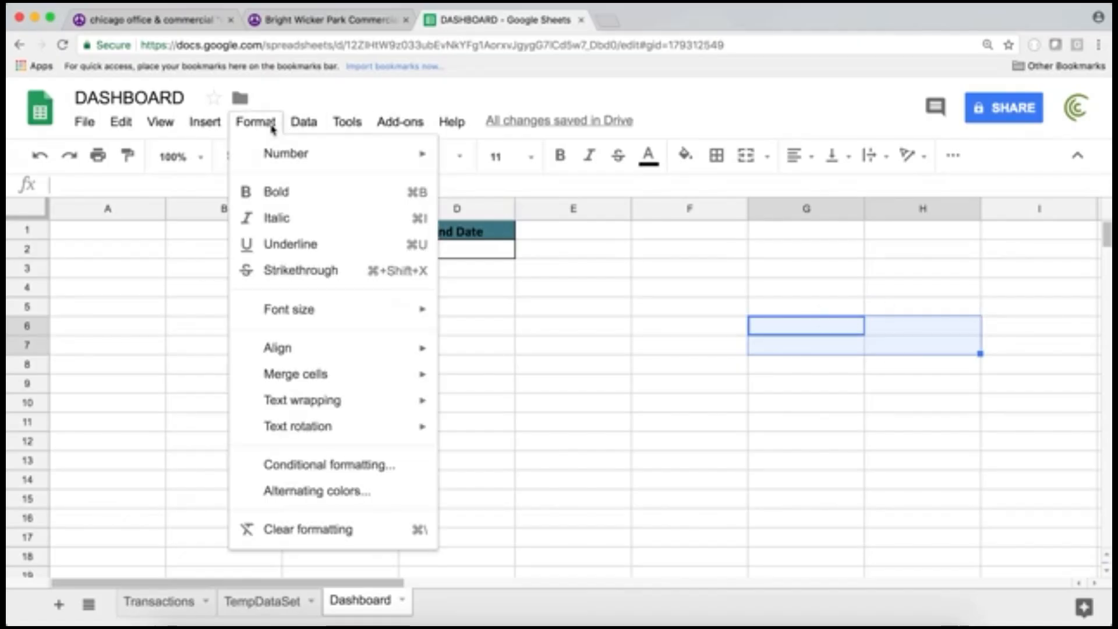
mouse_move(371, 385)
click(500, 383)
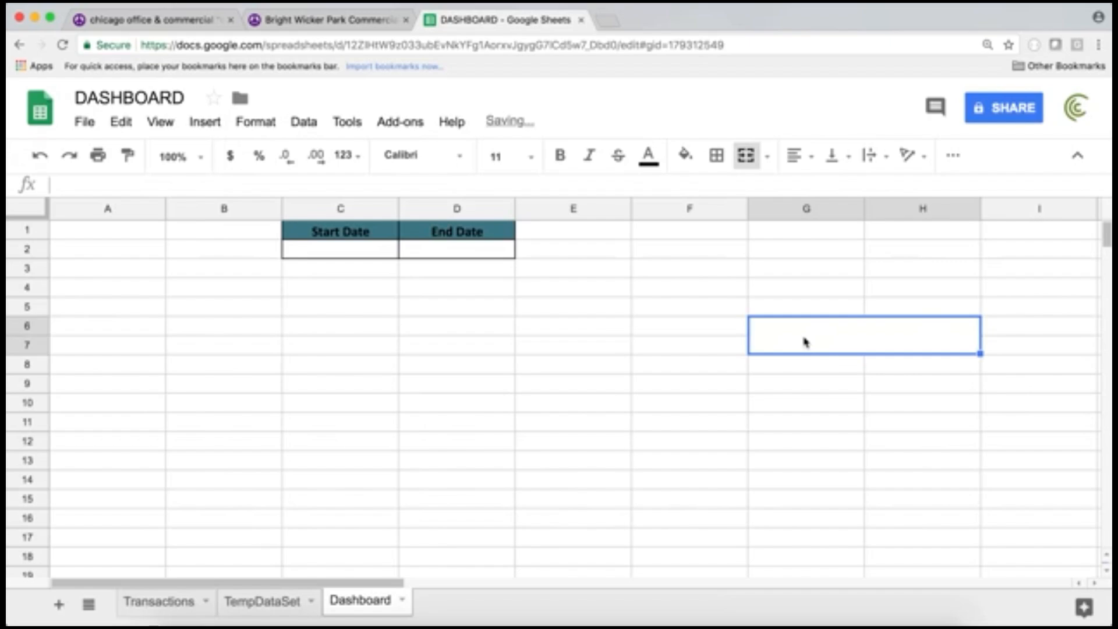
Step: Merge cells F6:F7 into a single cell, directly beside the merged G6:H7 block
drag(717, 332, 752, 342)
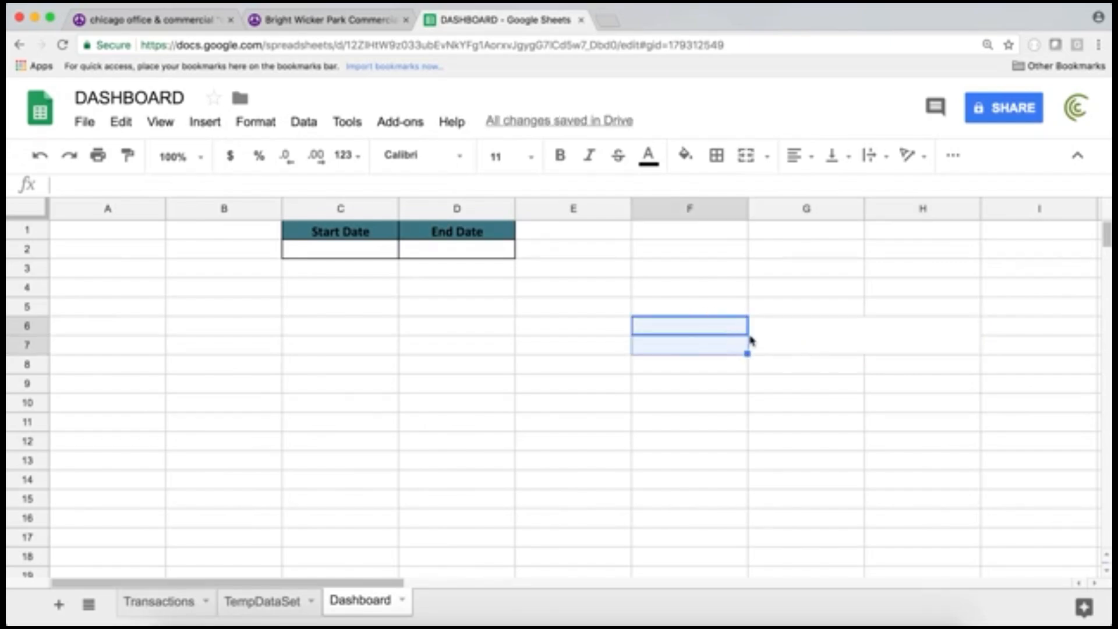
click(255, 122)
mouse_move(387, 387)
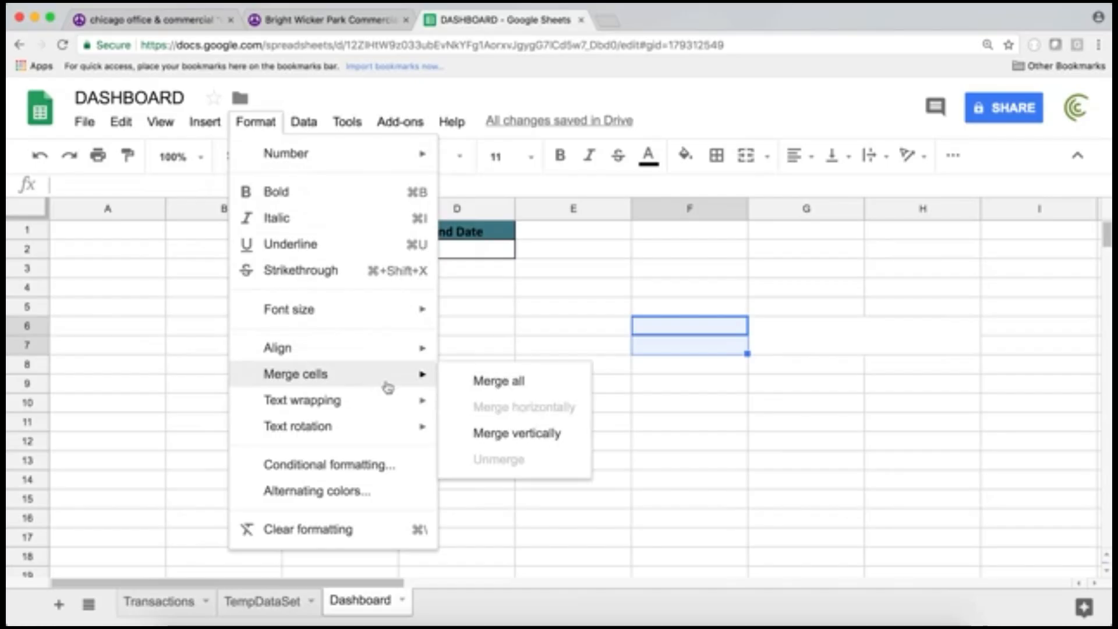
click(483, 381)
click(788, 367)
click(801, 349)
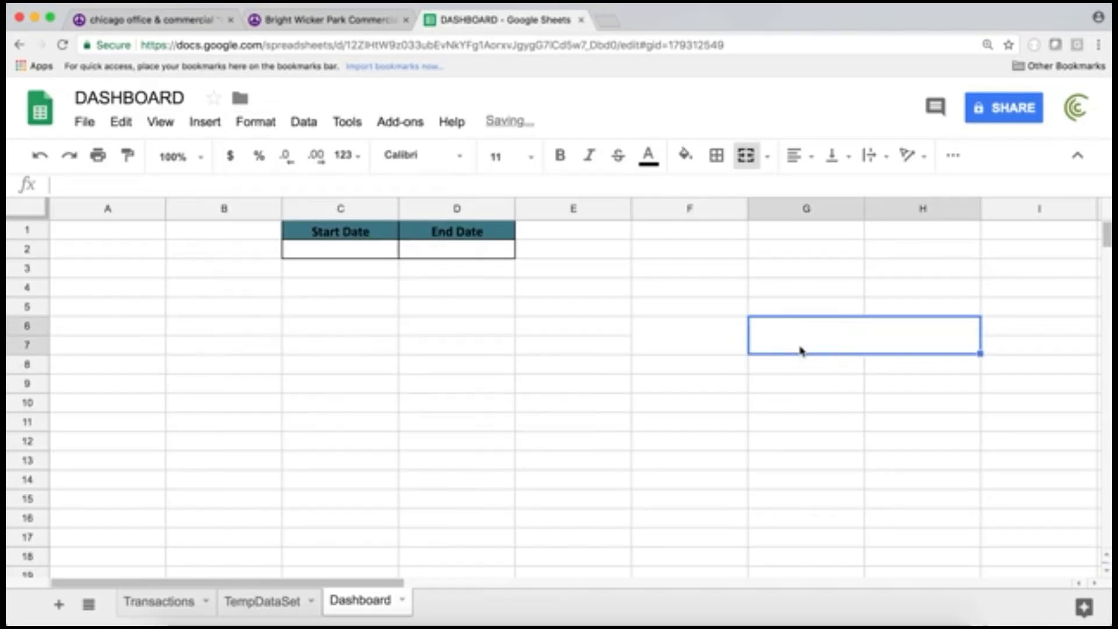
click(693, 328)
Step: Enter the formula =SUM(TempDataSet!G:G) in the merged cell G6:H7 to total the Sales column
click(843, 338)
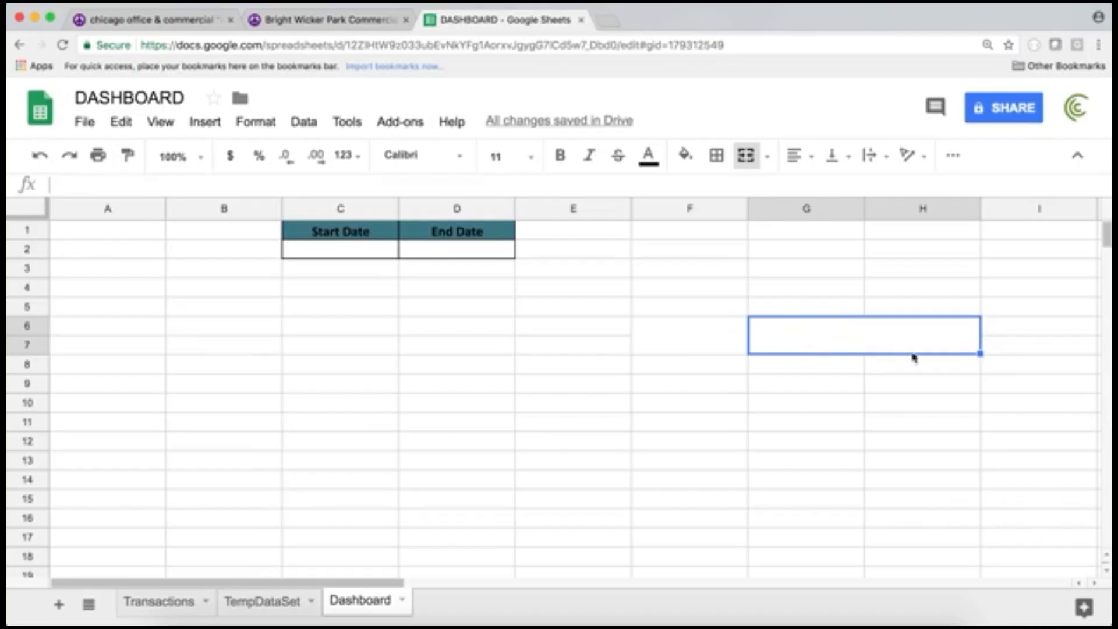
text(=SUM()
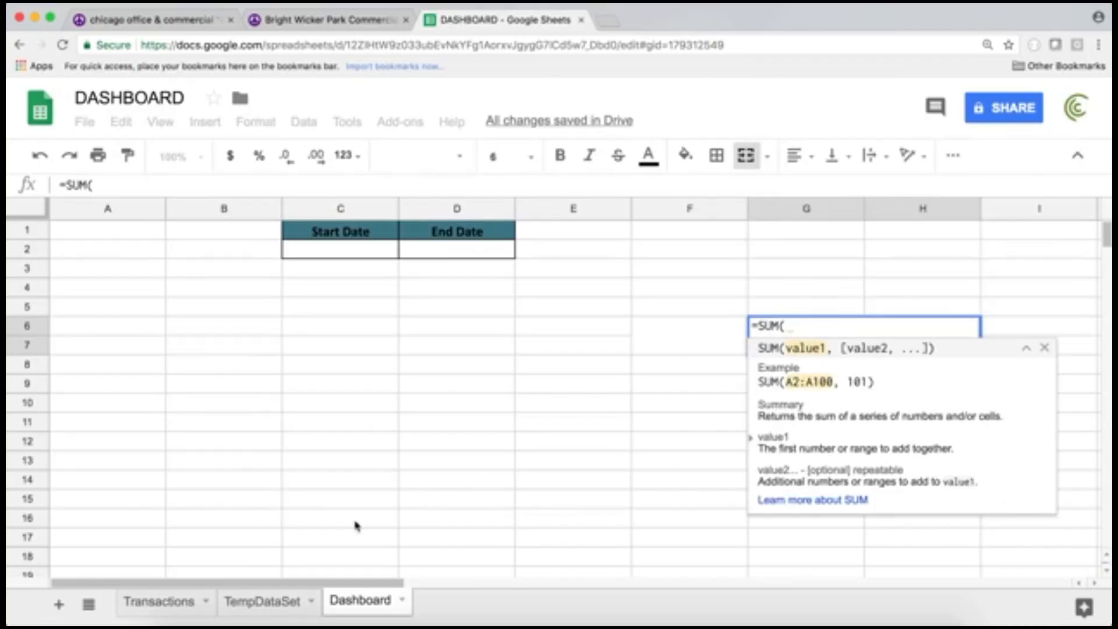
click(251, 603)
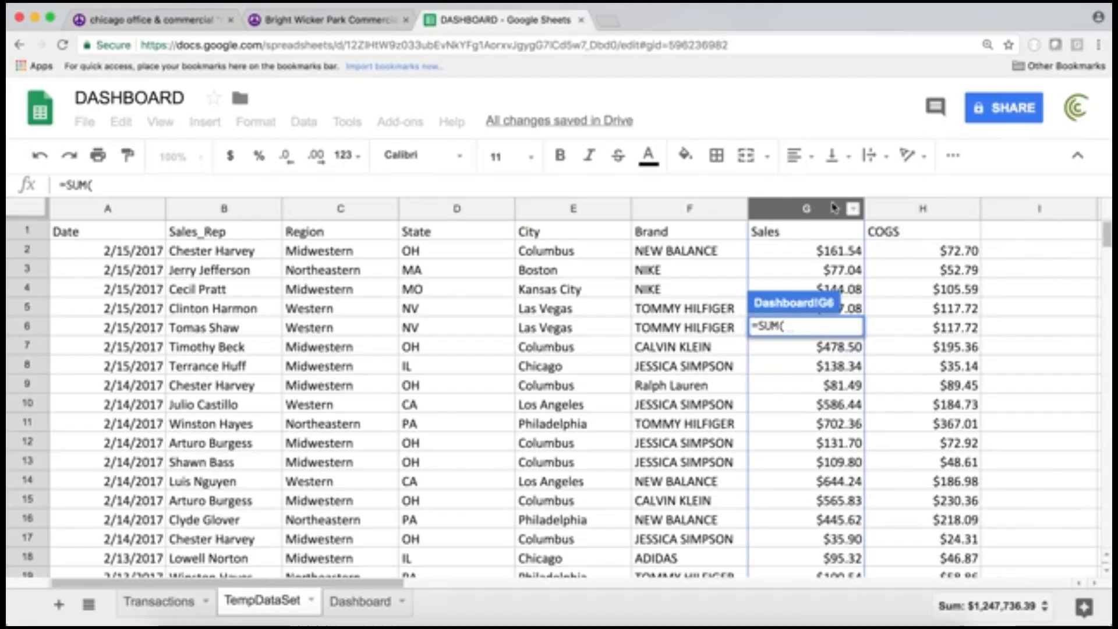
click(810, 210)
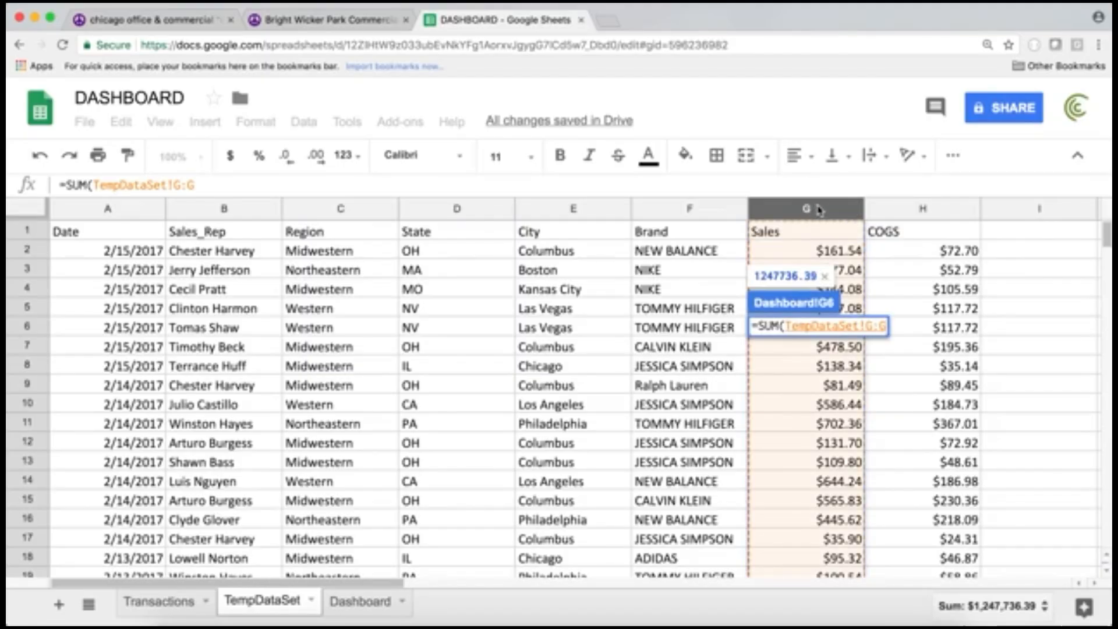
text())
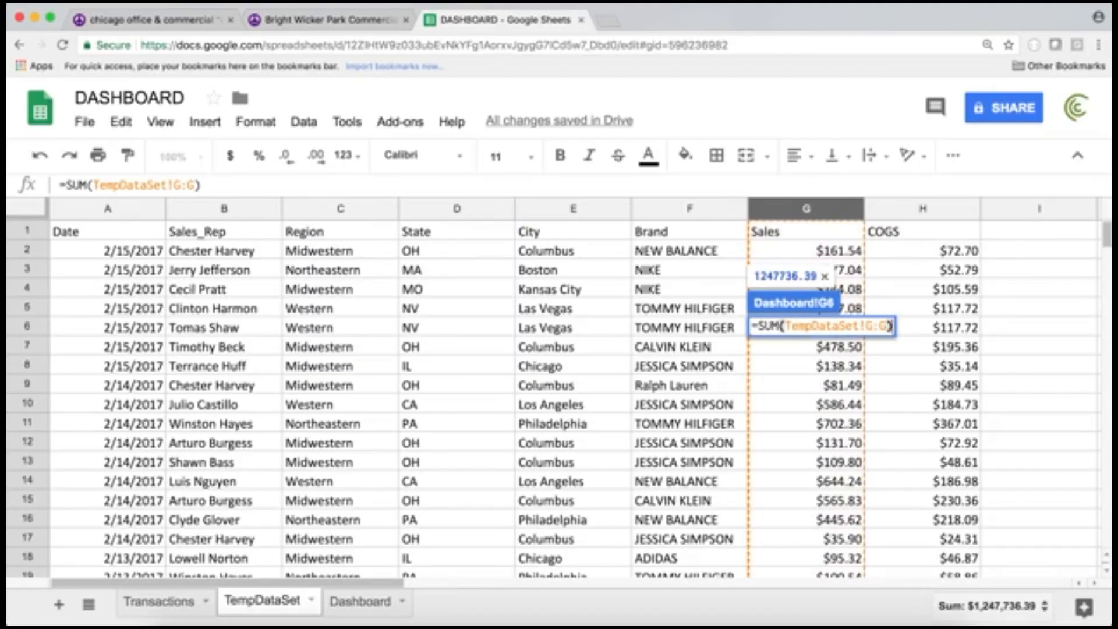
key(Return)
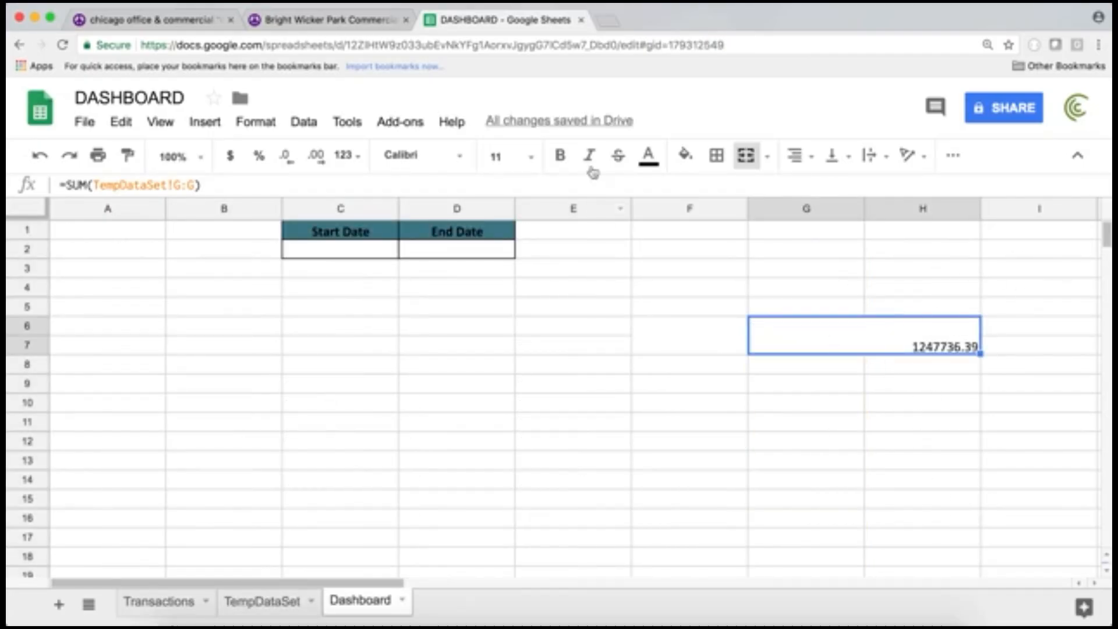
Step: Set the sales total in G6:H7 to font size 24 and format it as currency
click(532, 156)
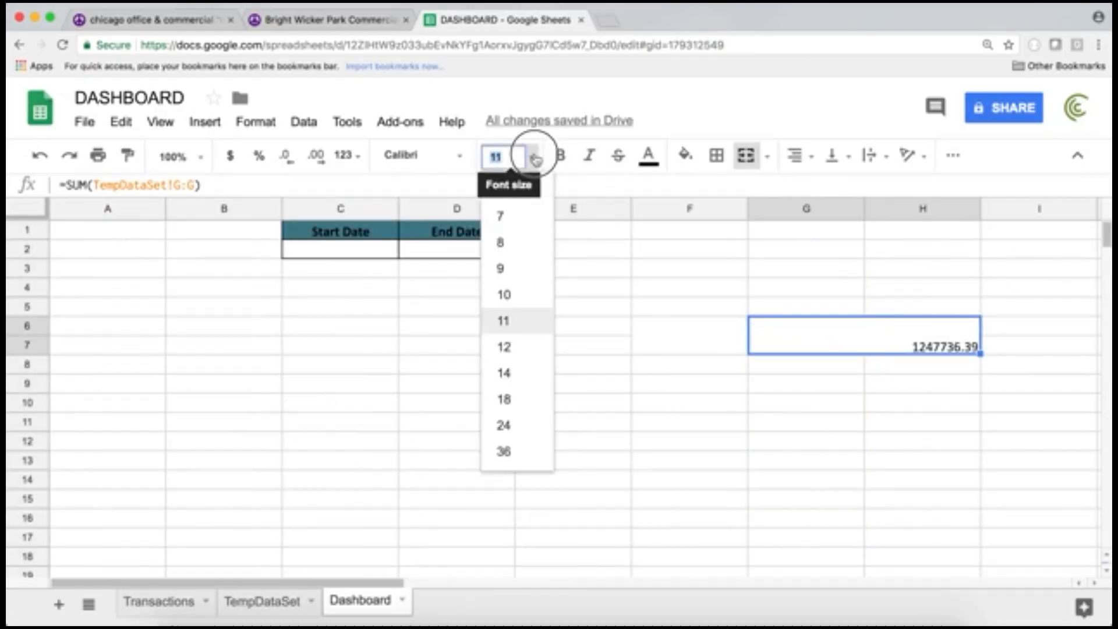
click(511, 399)
click(531, 156)
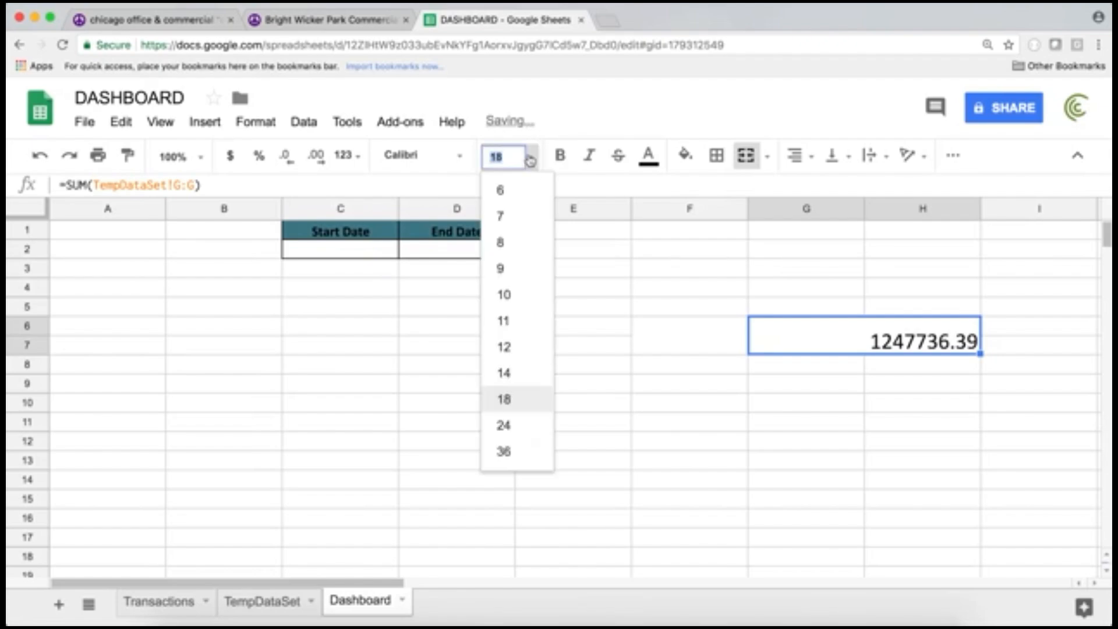
click(527, 431)
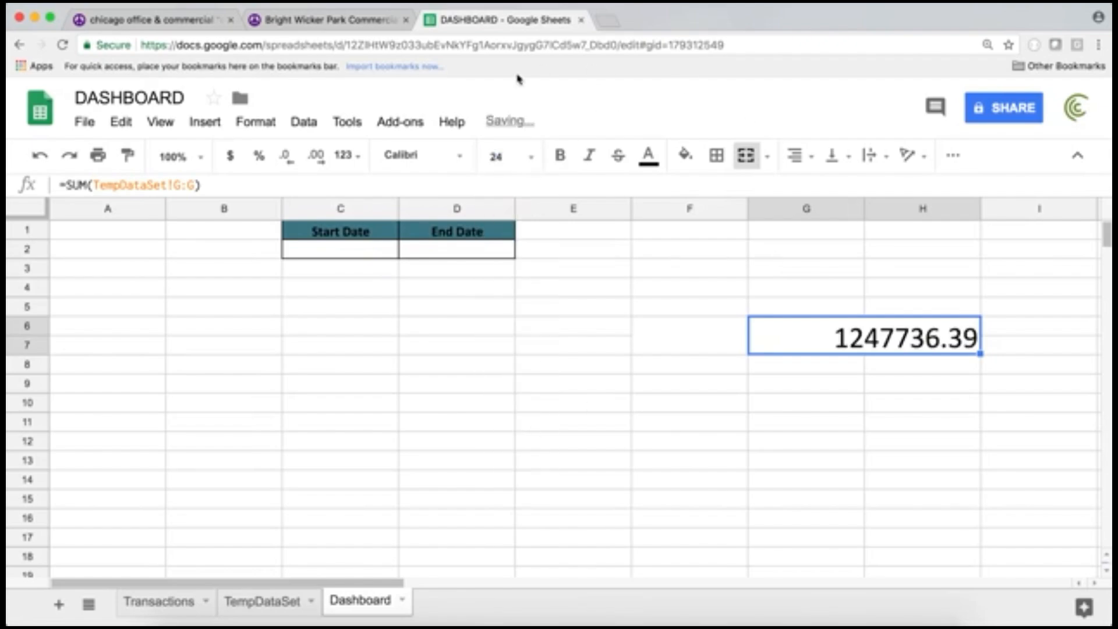
click(230, 155)
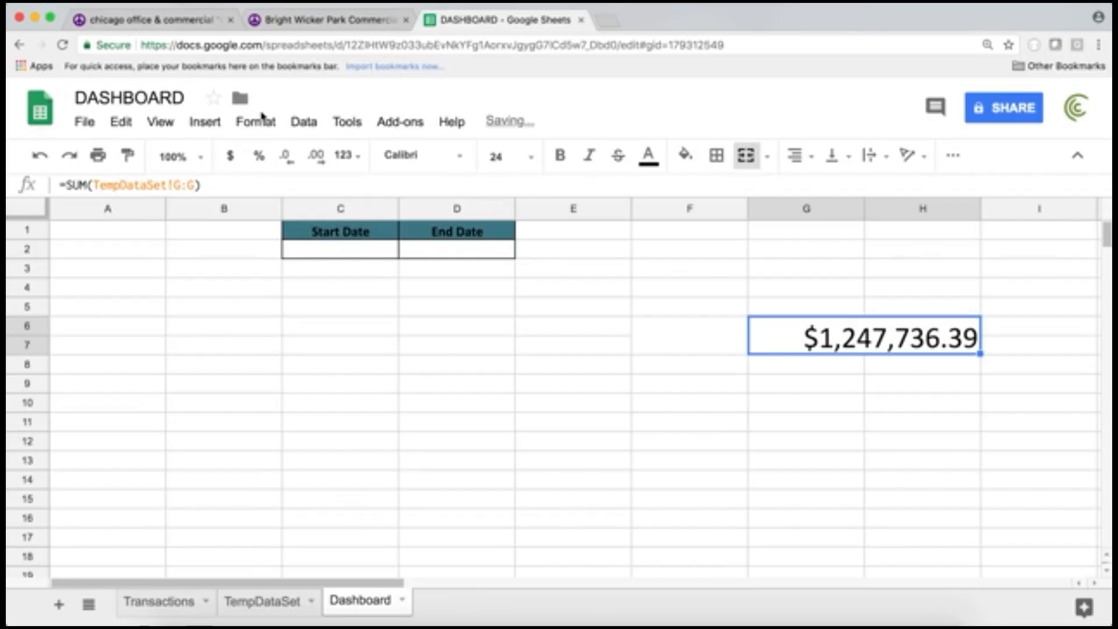
Step: Align the sales total in G6:H7 to the vertical middle and horizontal center of its cell
click(240, 121)
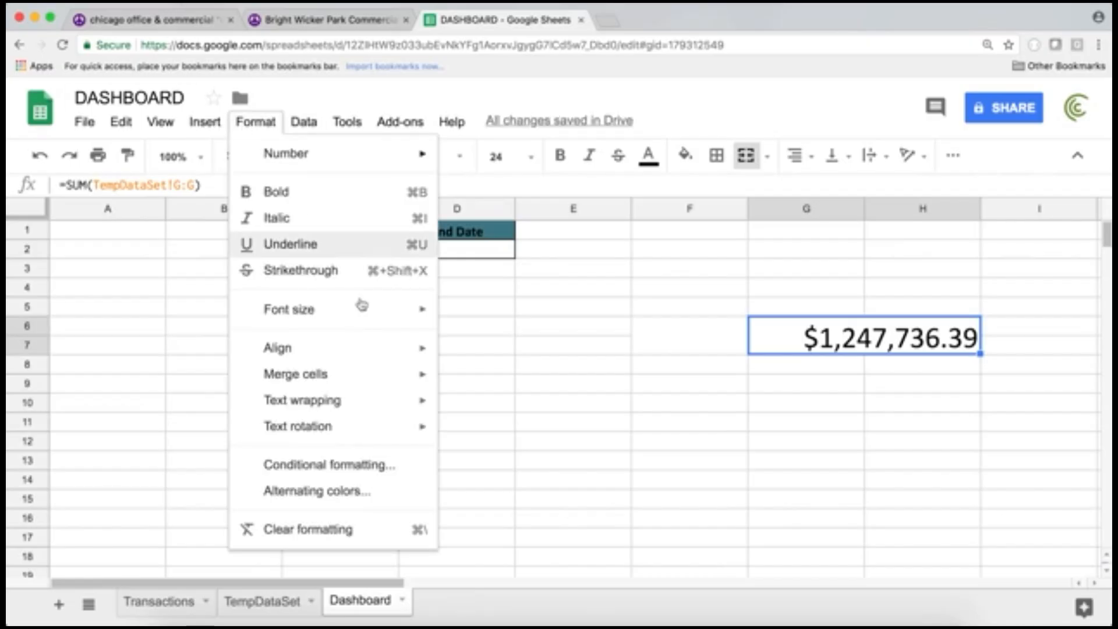
mouse_move(386, 347)
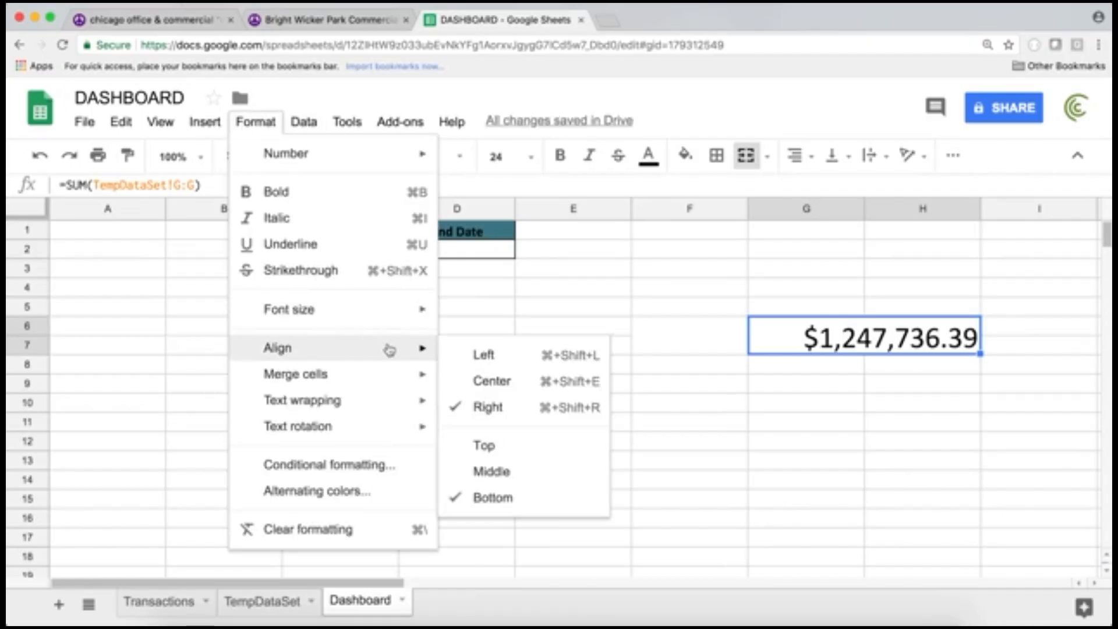
click(519, 472)
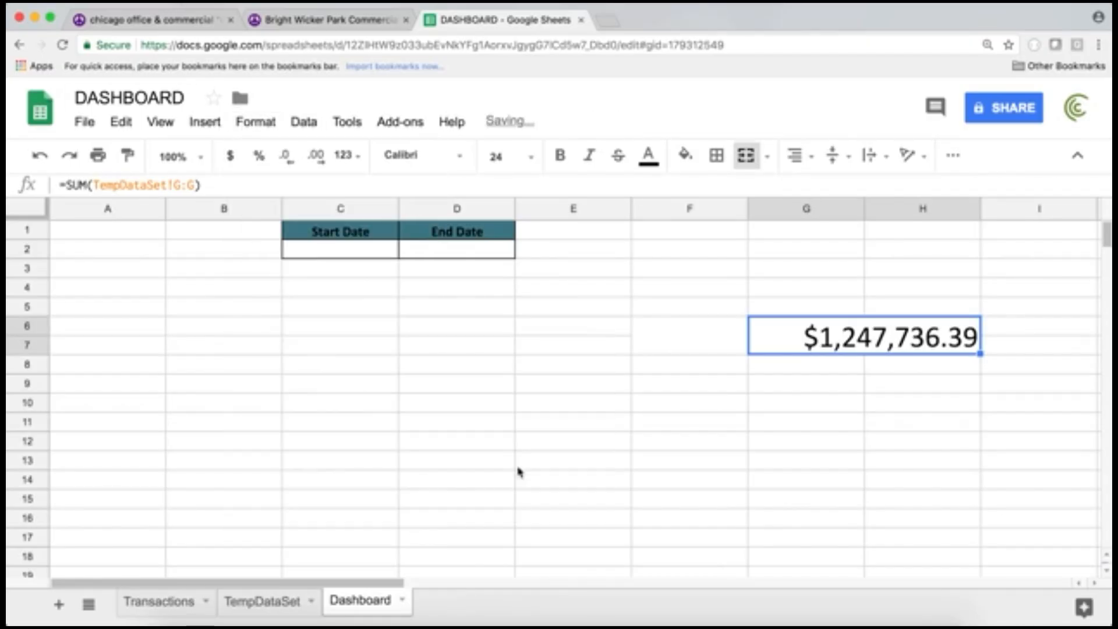
click(796, 156)
click(825, 187)
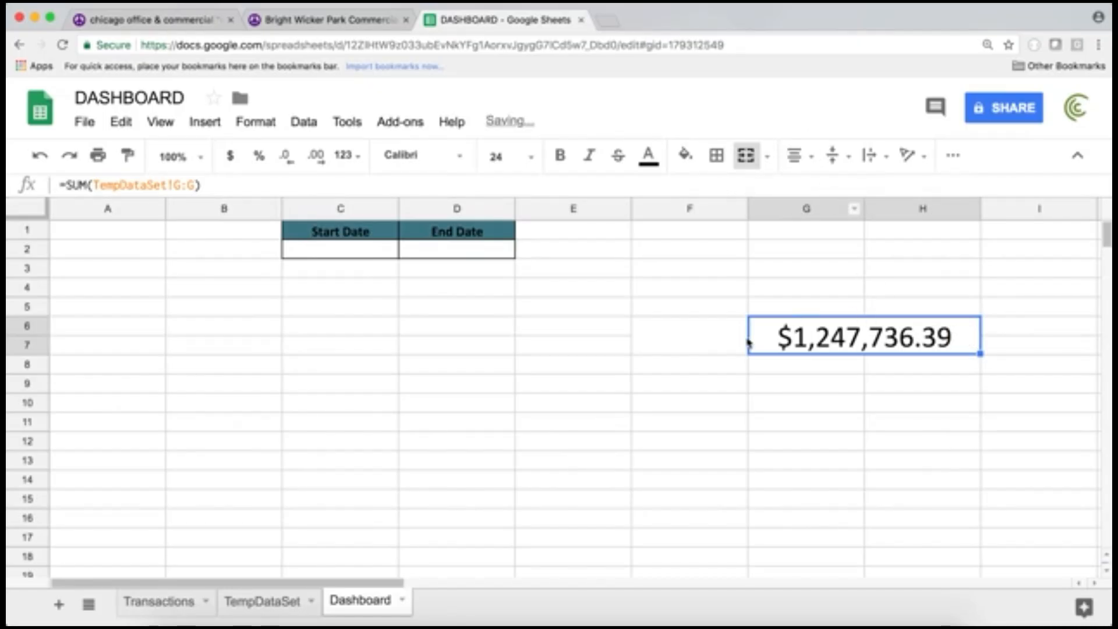
Step: Style the sales total in G6:H7 with bold white text on a dark grey fill
click(559, 155)
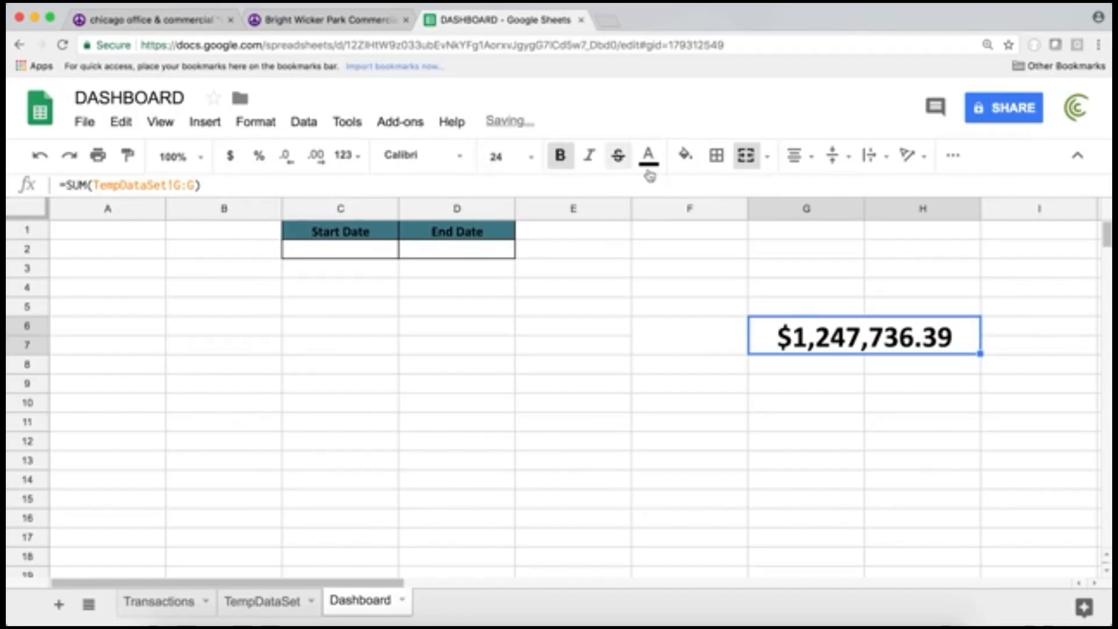
click(685, 155)
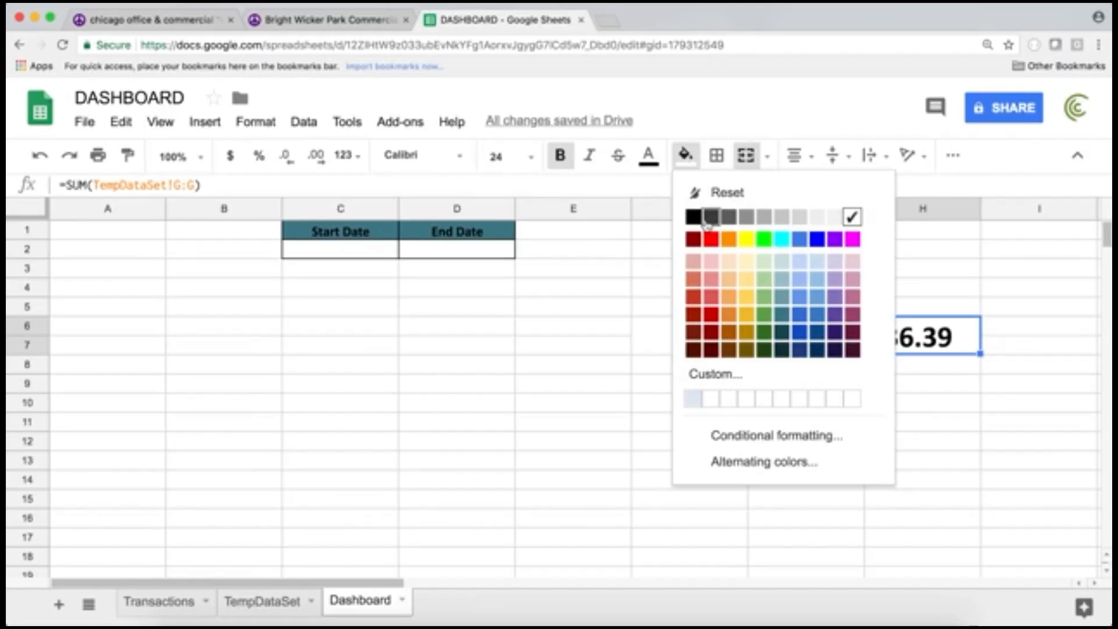
click(729, 219)
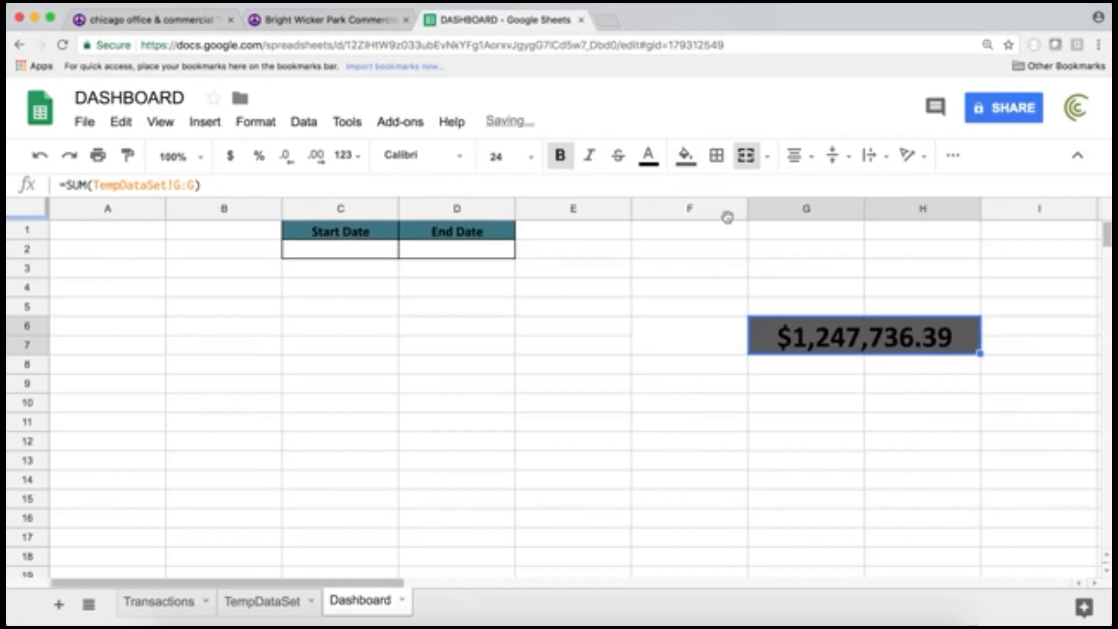
click(655, 163)
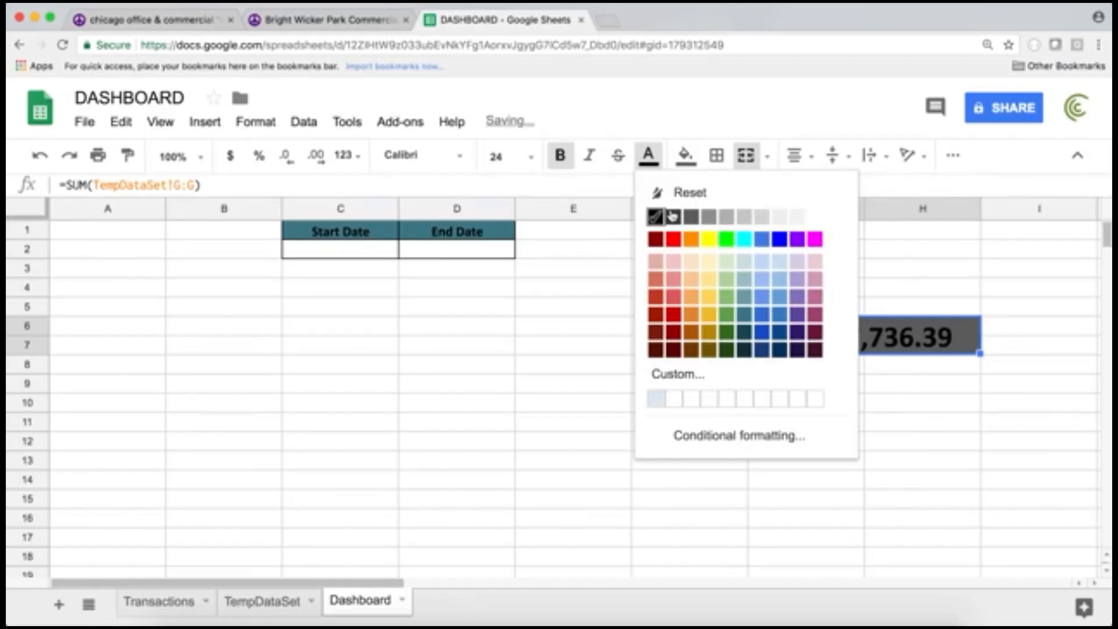
click(815, 219)
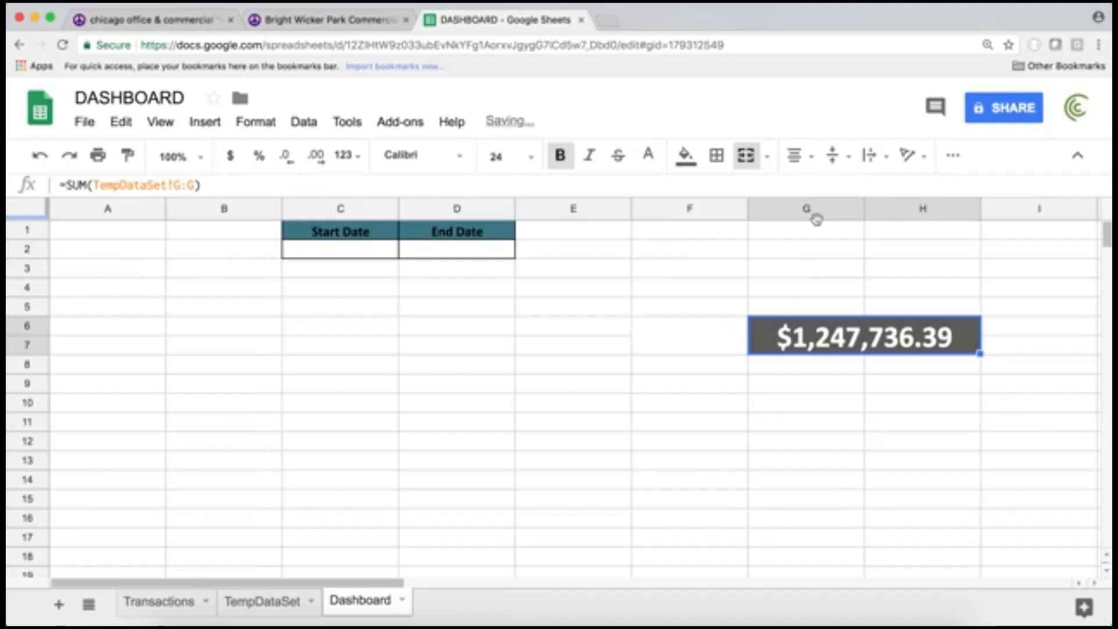
Step: Enter the label "Sales" in the merged cell F6:F7, beside the sales total
click(707, 342)
text(Sales)
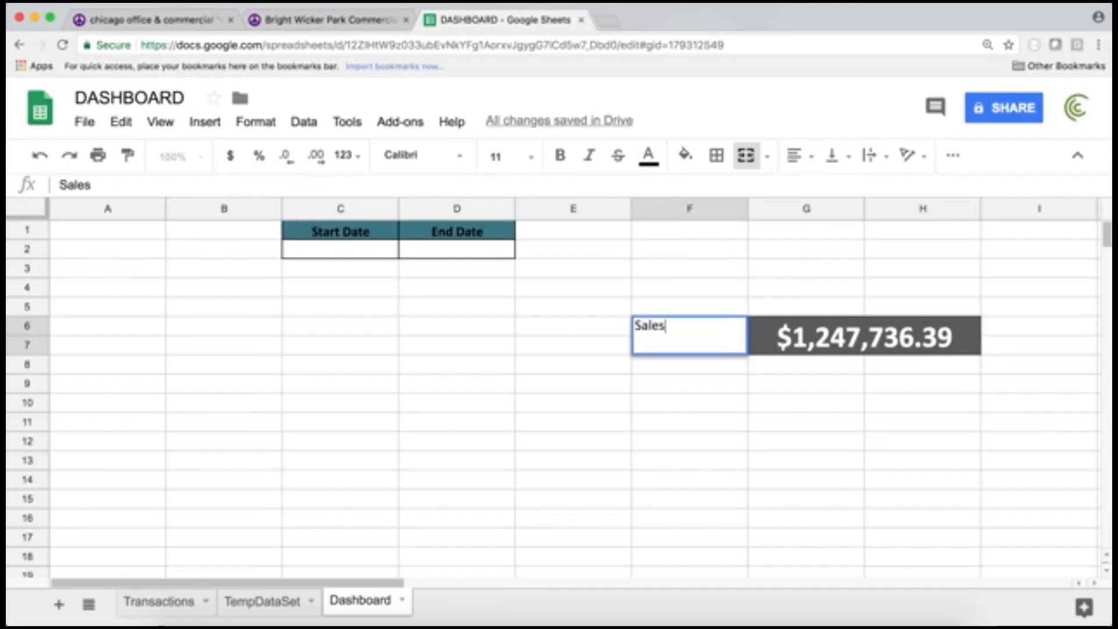
key(Return)
key(Up)
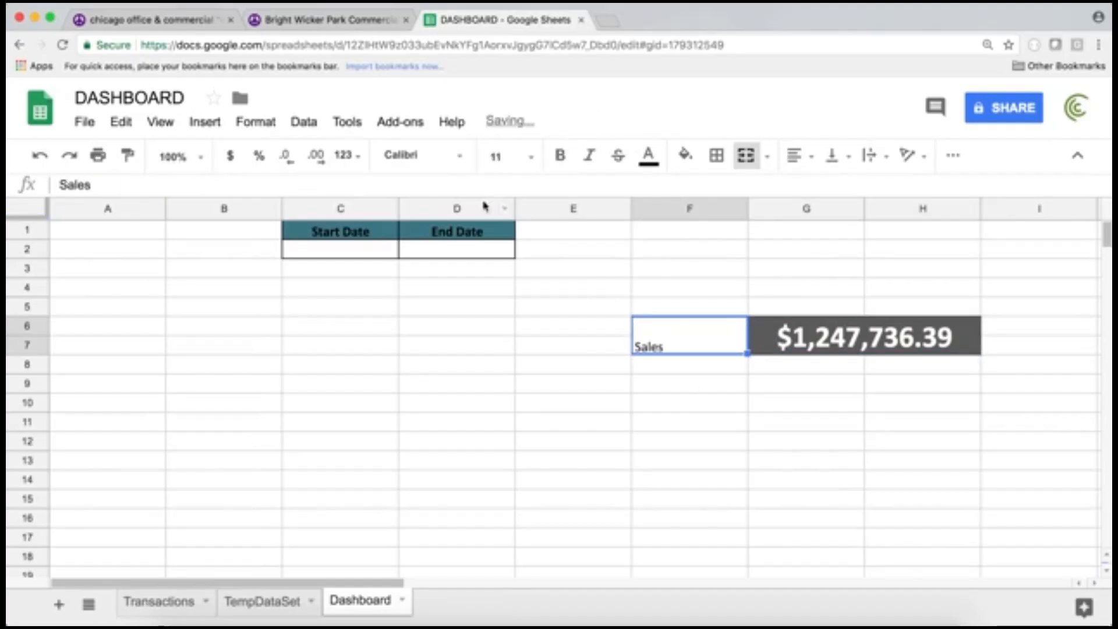
Step: Set the Sales label in F6:F7 to font size 24 and align it to the vertical middle and horizontal center
click(505, 156)
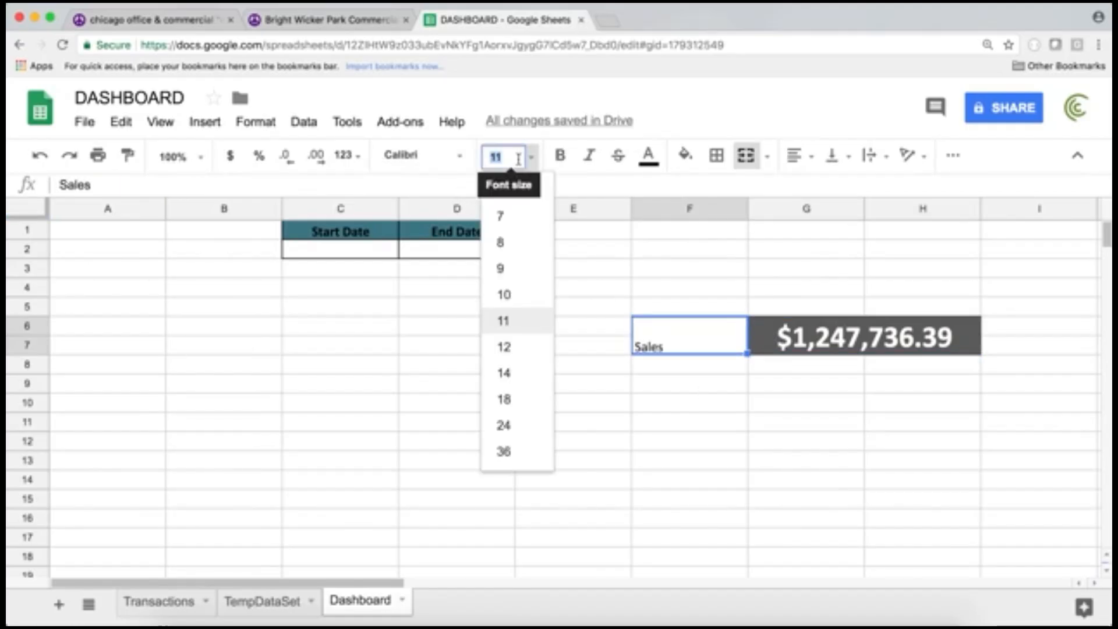
click(508, 431)
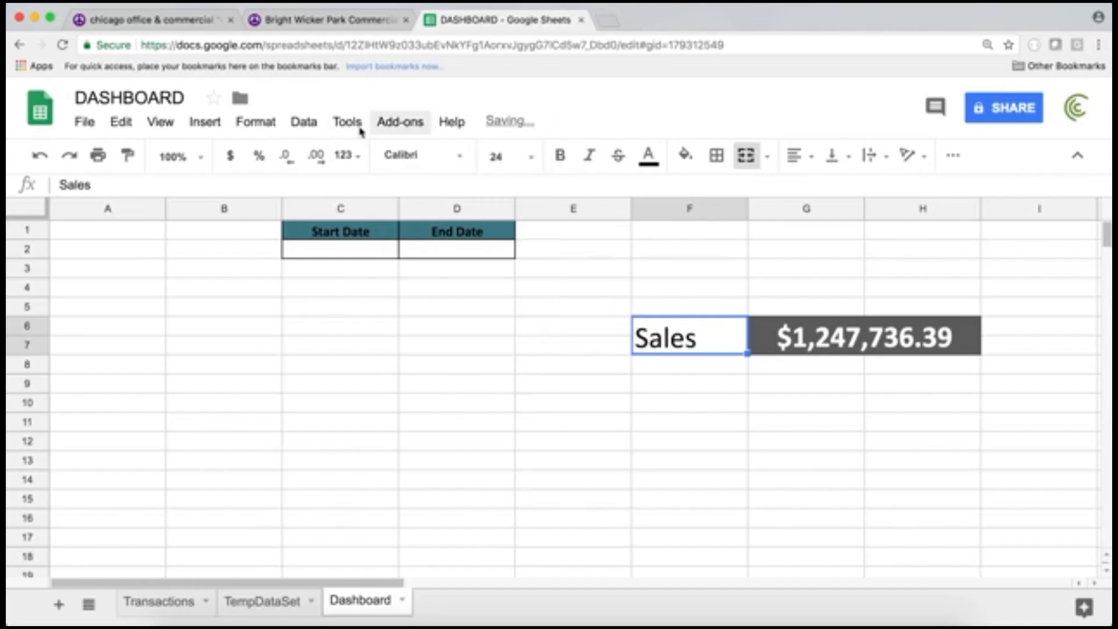
click(256, 121)
mouse_move(402, 385)
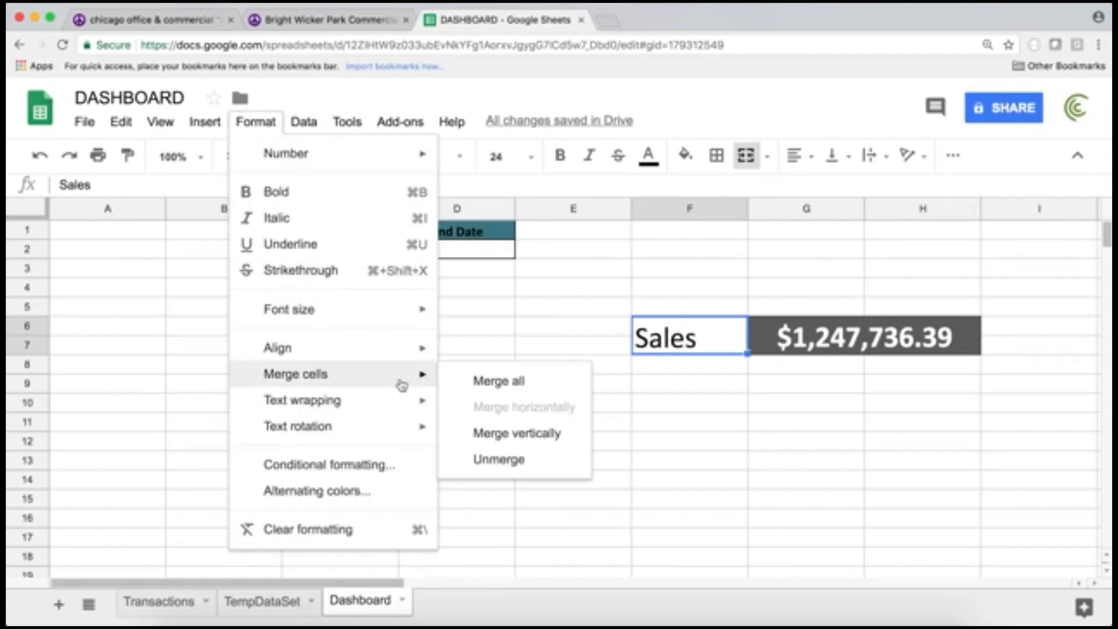
mouse_move(399, 357)
click(522, 473)
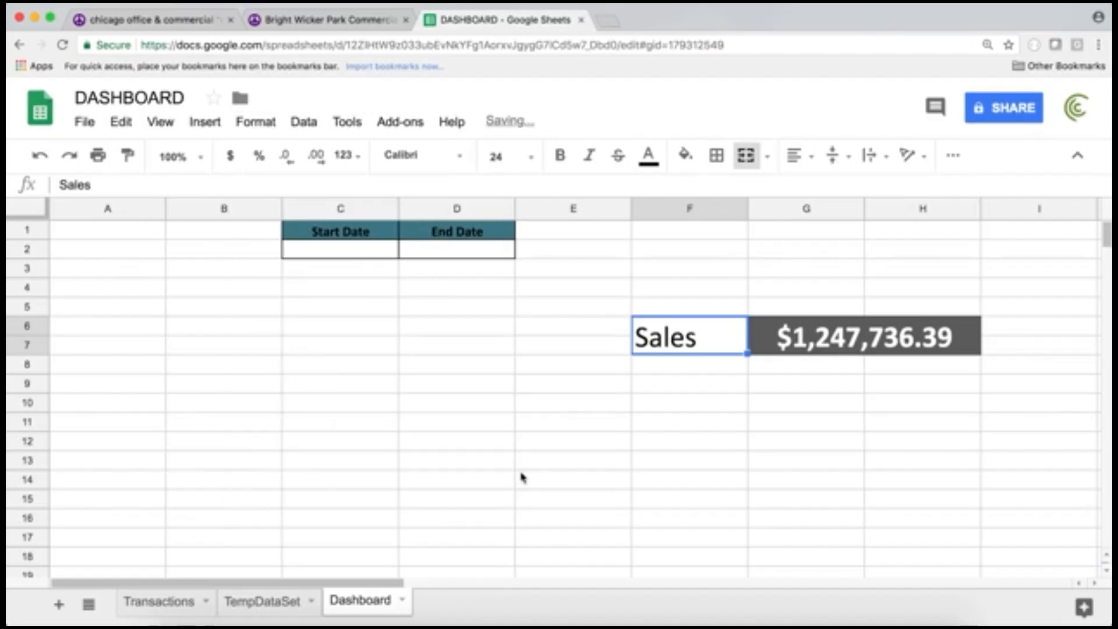
click(796, 155)
click(824, 185)
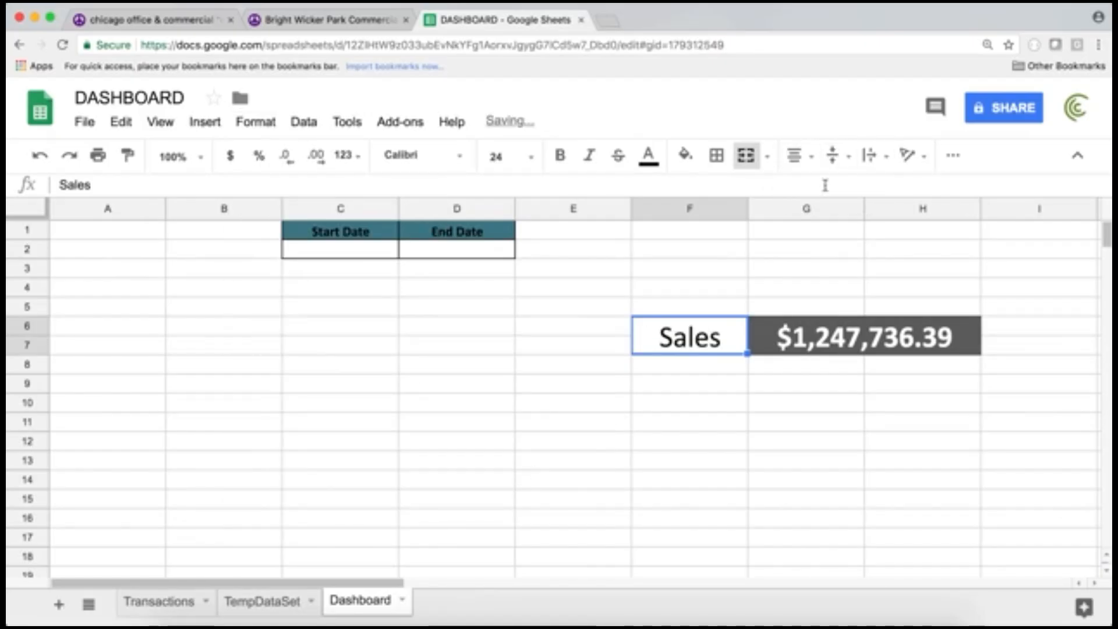
click(734, 401)
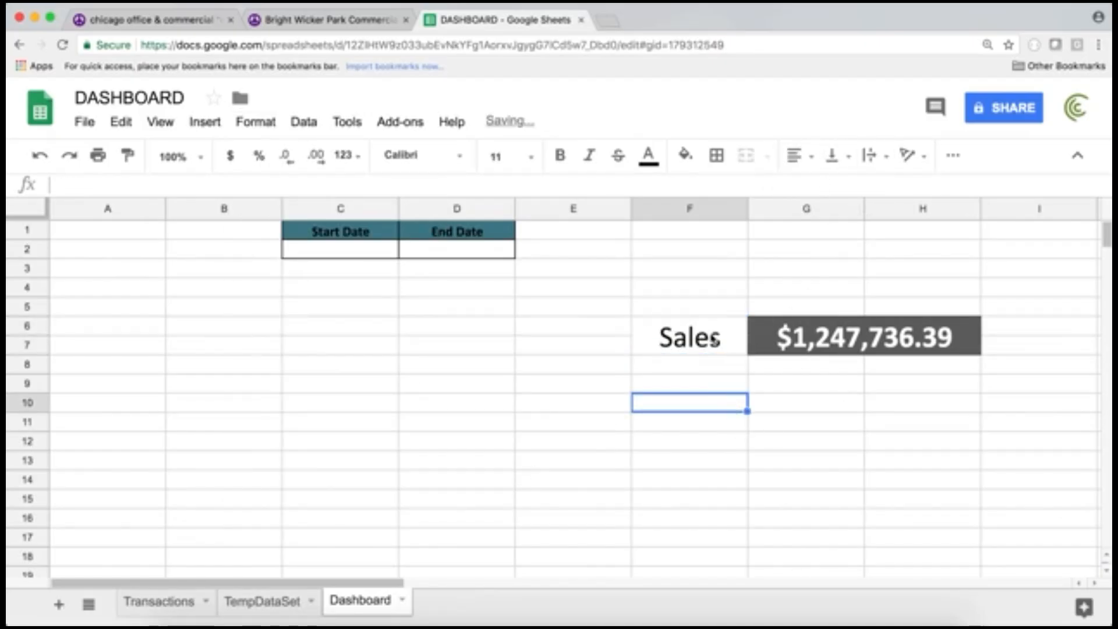
Step: Add borders on all sides of the Sales label and its total in F6:H7
drag(714, 340, 815, 337)
click(715, 157)
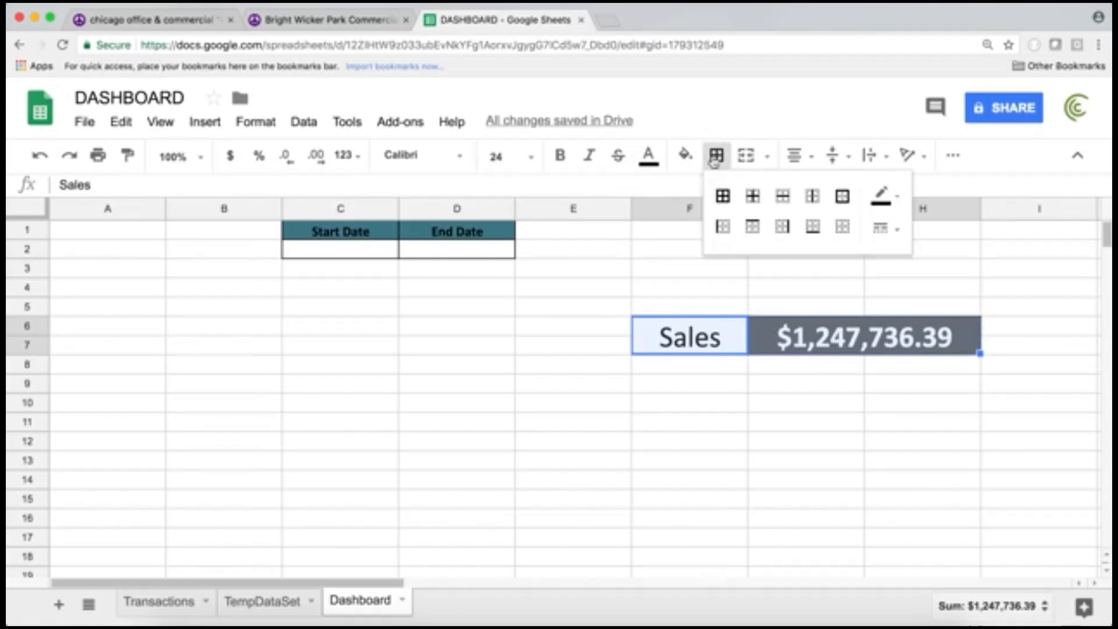
click(723, 195)
click(746, 419)
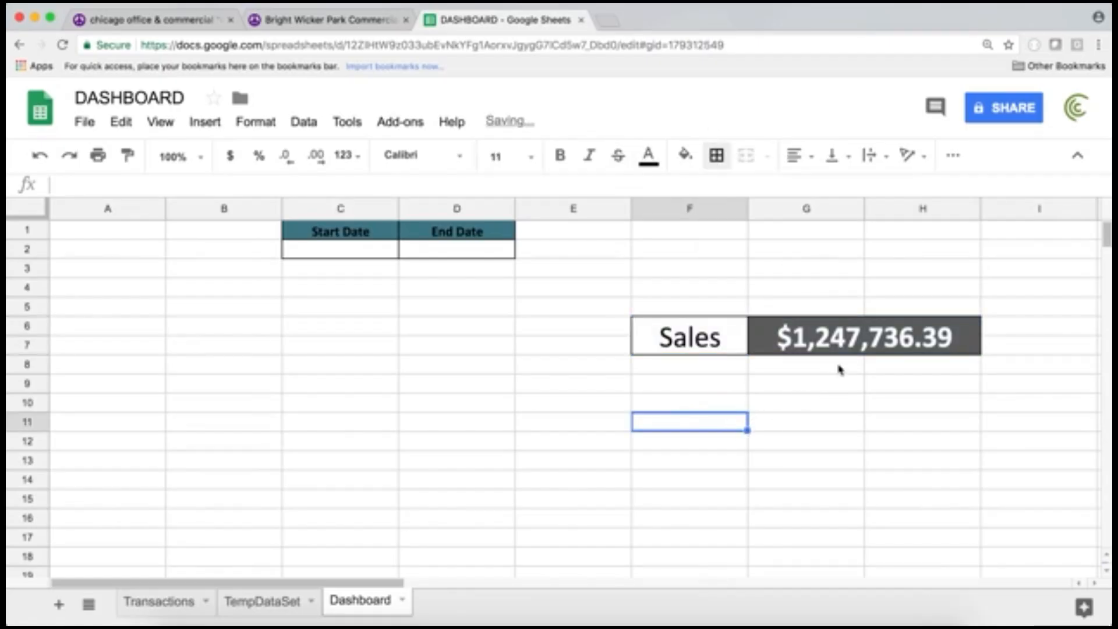
click(849, 352)
click(735, 335)
click(108, 383)
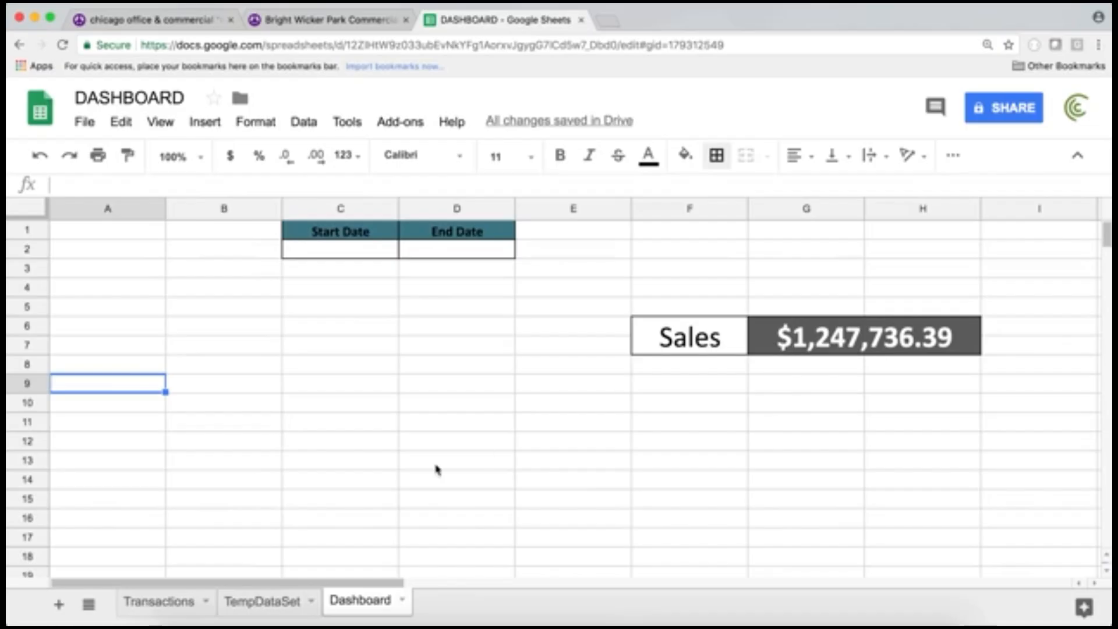
Step: Create a pivot table on a new sheet from the TempDataSet data, starting from cell A1
click(256, 605)
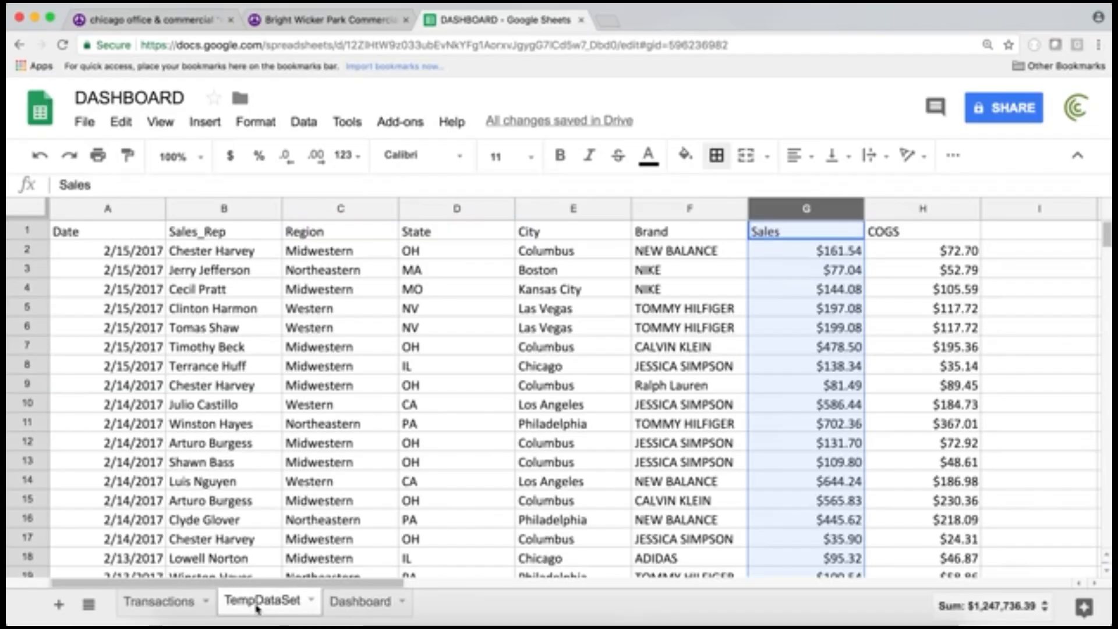
click(469, 392)
key(ctrl+Home)
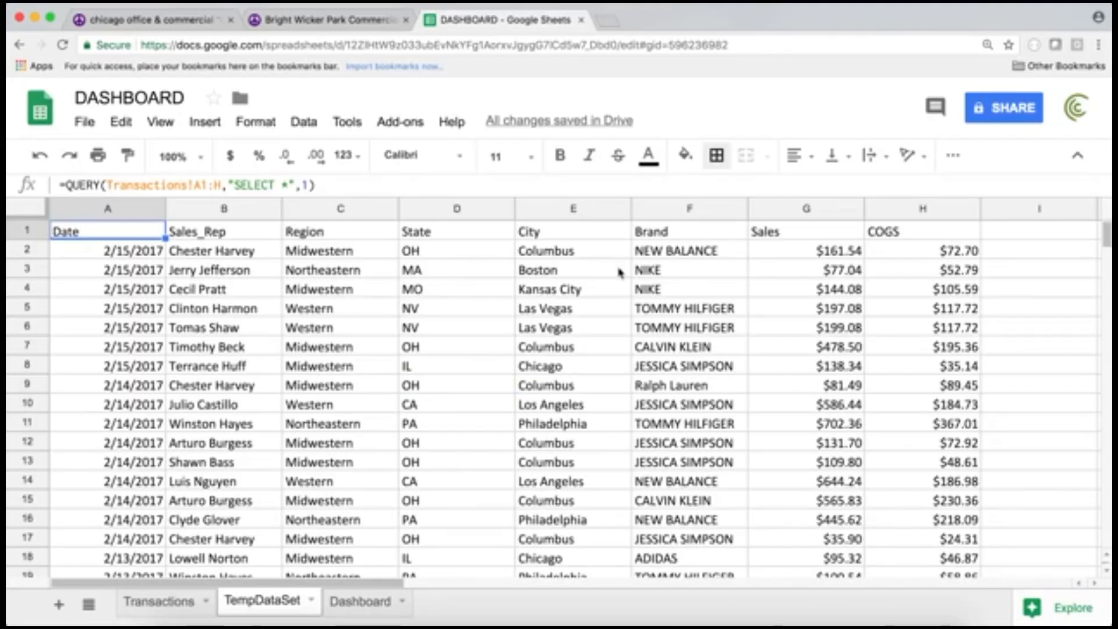
click(693, 214)
click(690, 271)
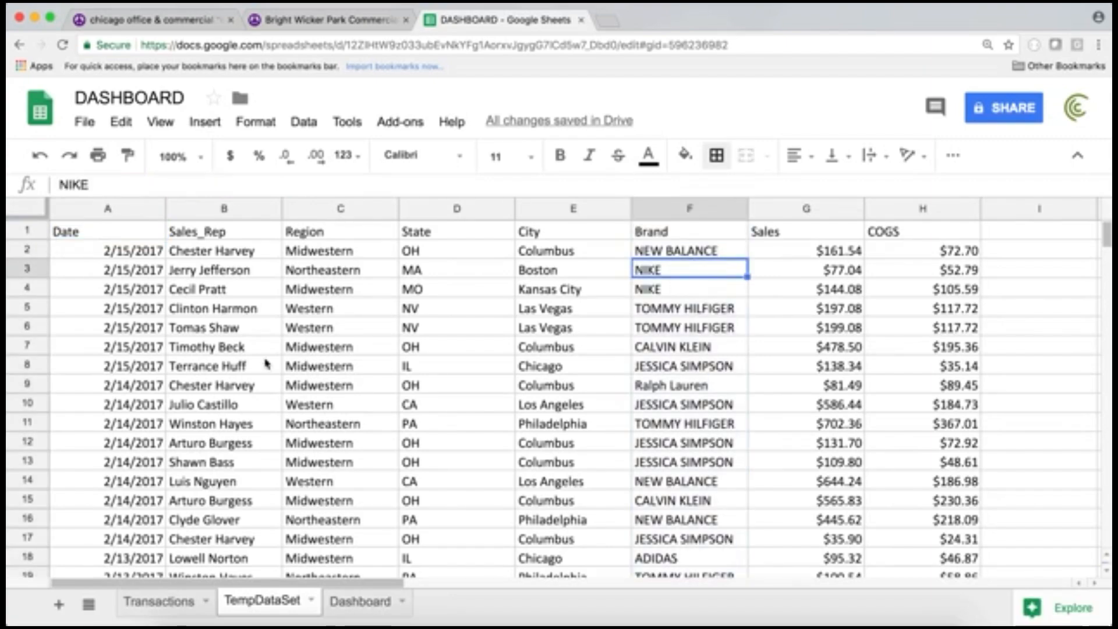
click(258, 294)
click(126, 231)
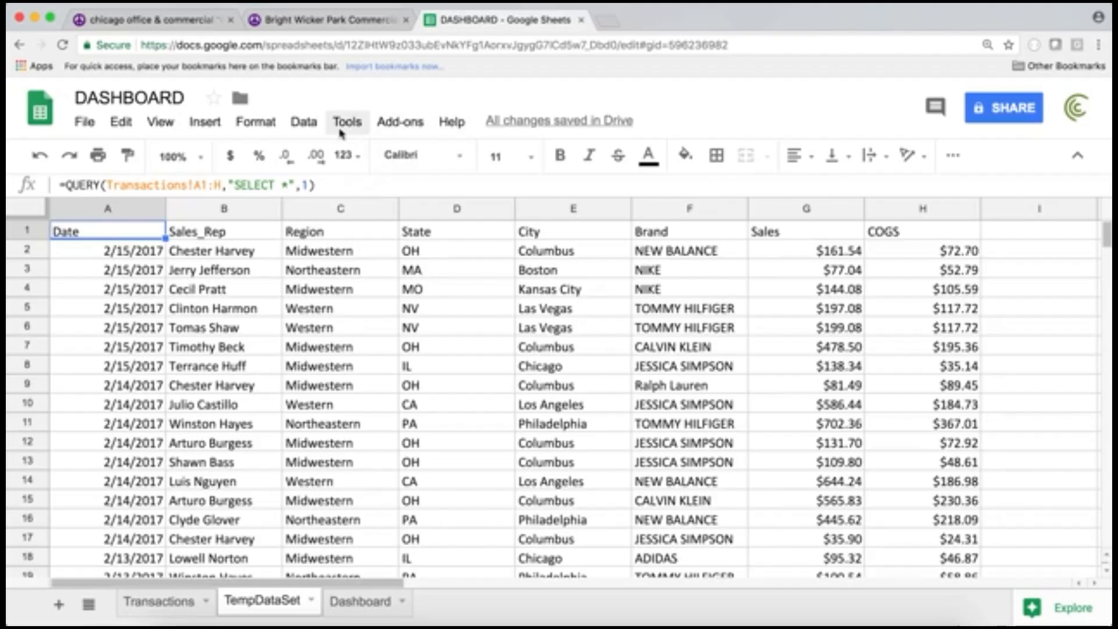
click(305, 125)
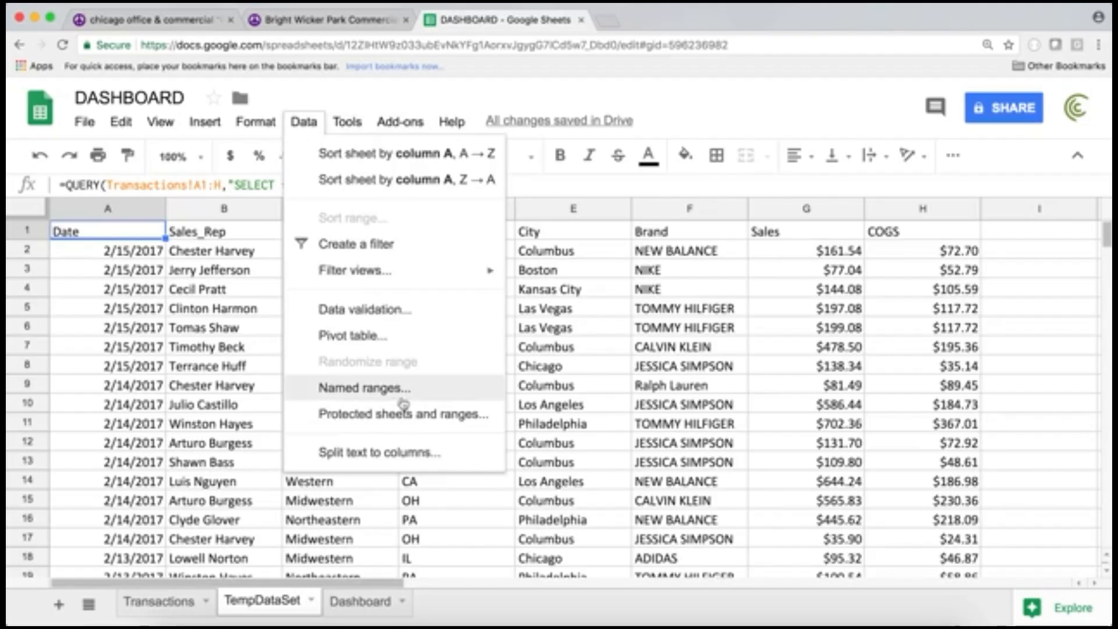
click(380, 340)
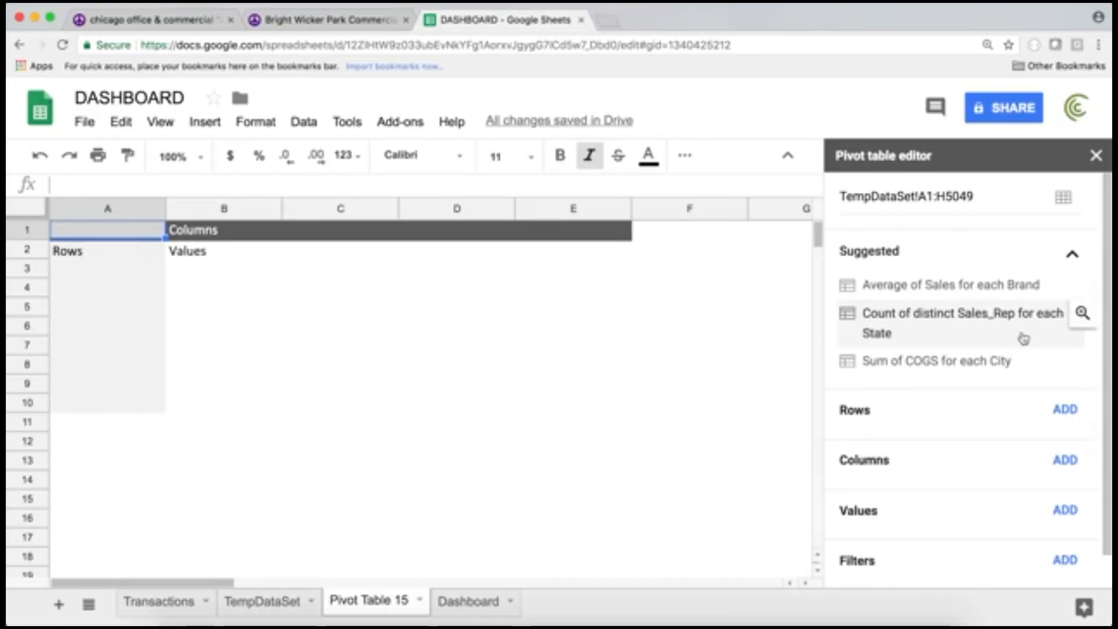
Step: Add Sales as the summed value and Brand as the row grouping of the pivot table
click(1066, 510)
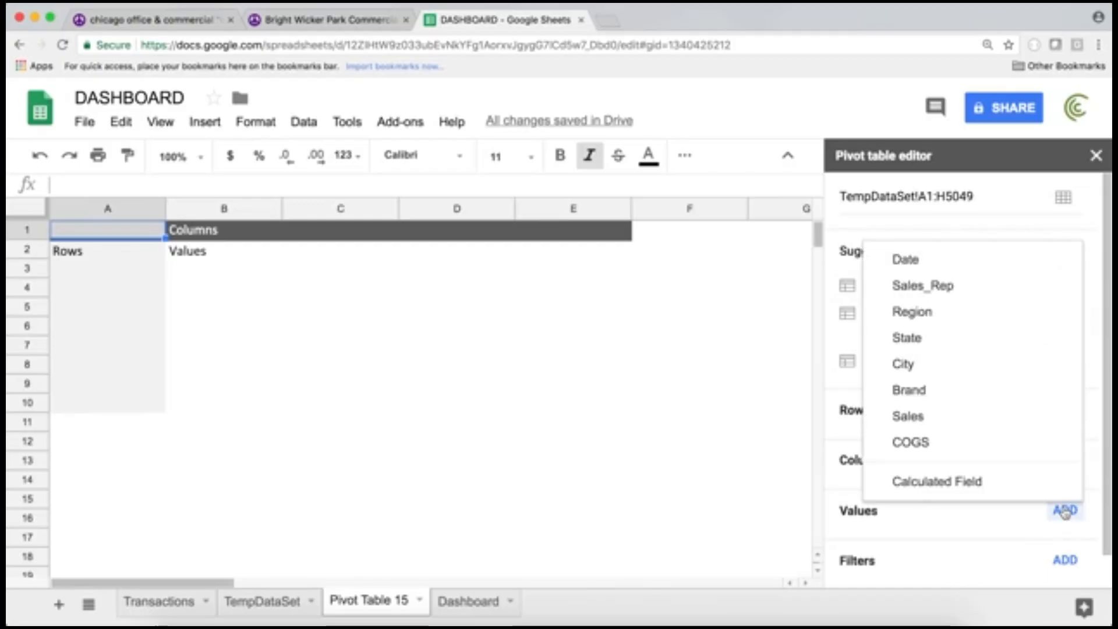
click(961, 416)
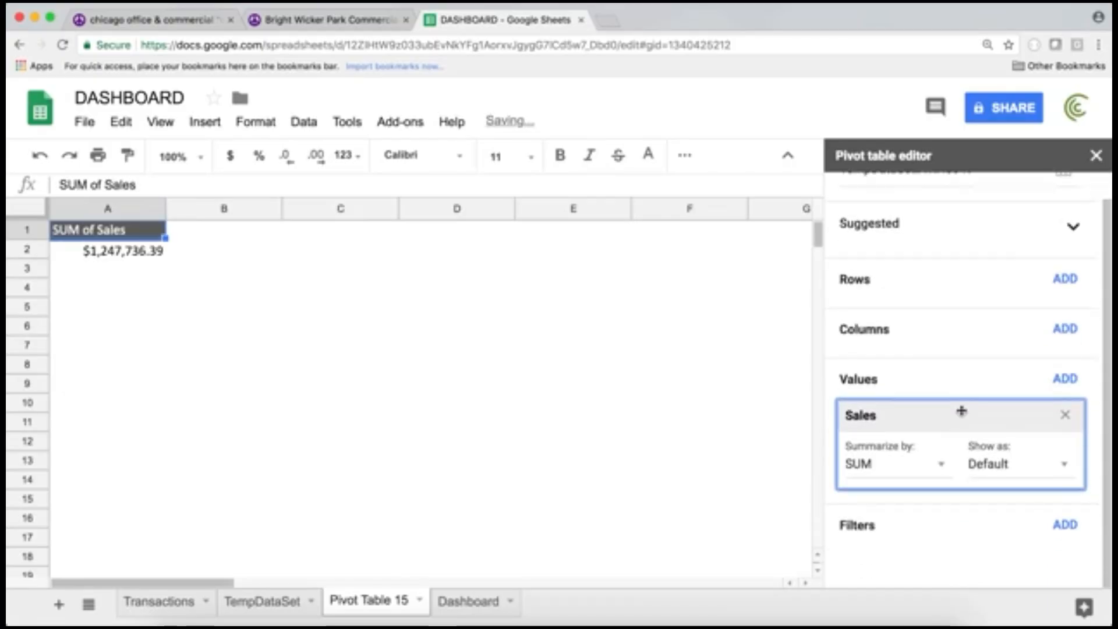
click(1065, 280)
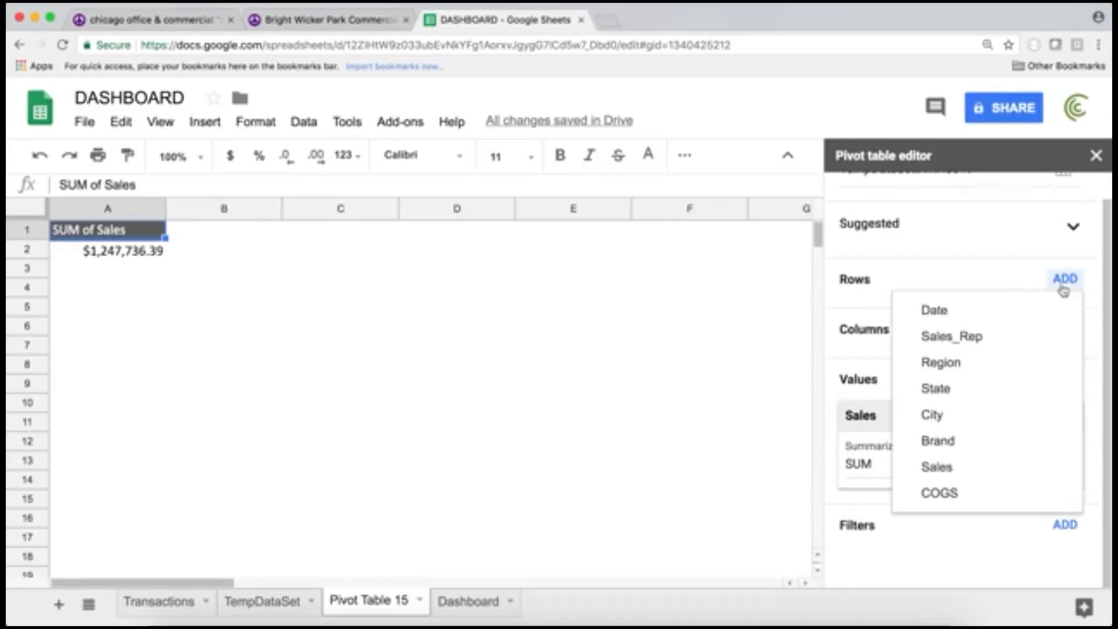
click(973, 442)
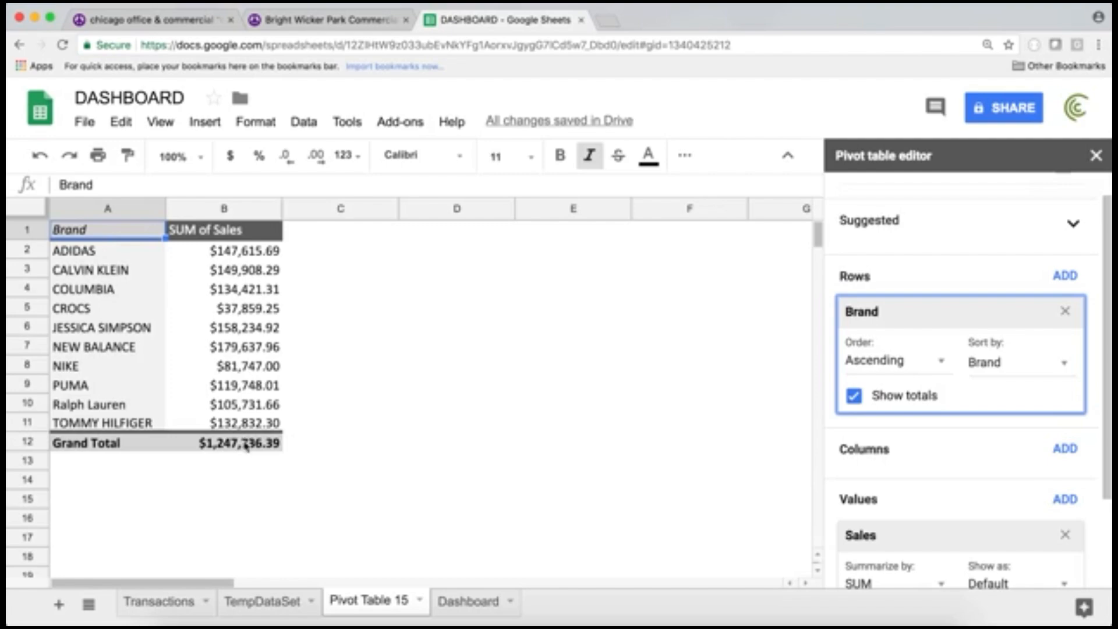
Step: Copy the whole brand pivot table, A1:B12, and paste it into the Dashboard sheet starting at A11
drag(246, 446, 34, 217)
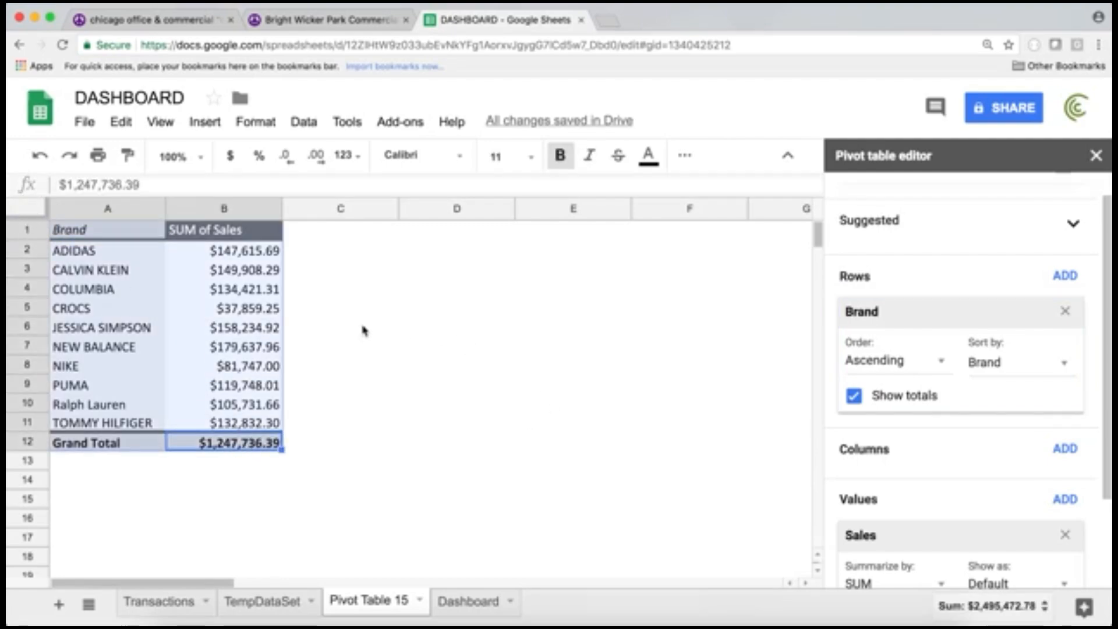
key(super+c)
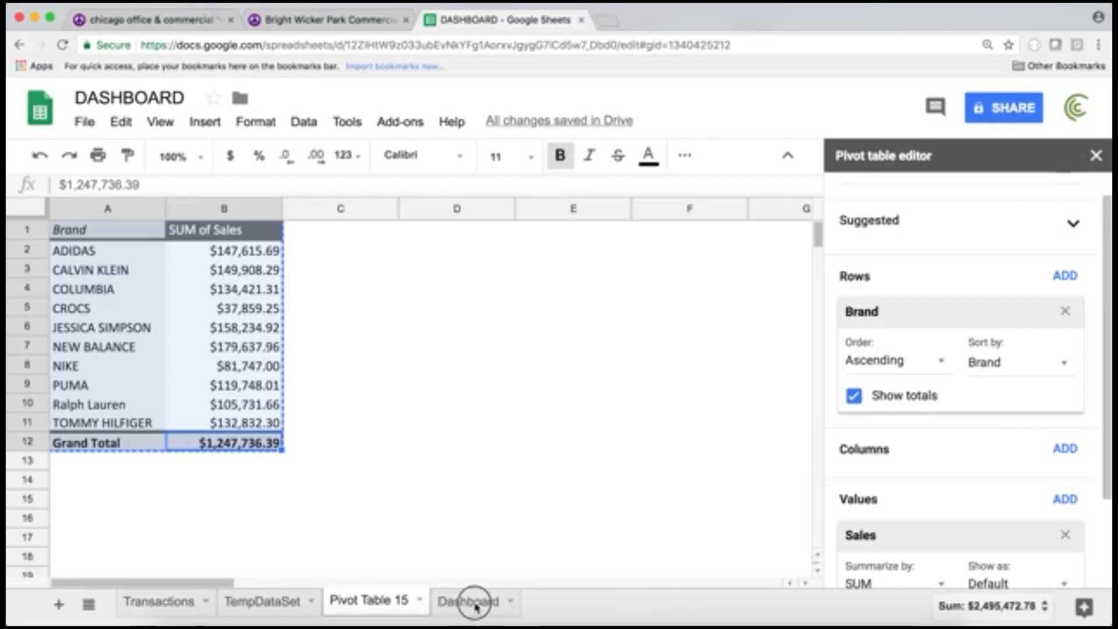
click(470, 601)
click(101, 421)
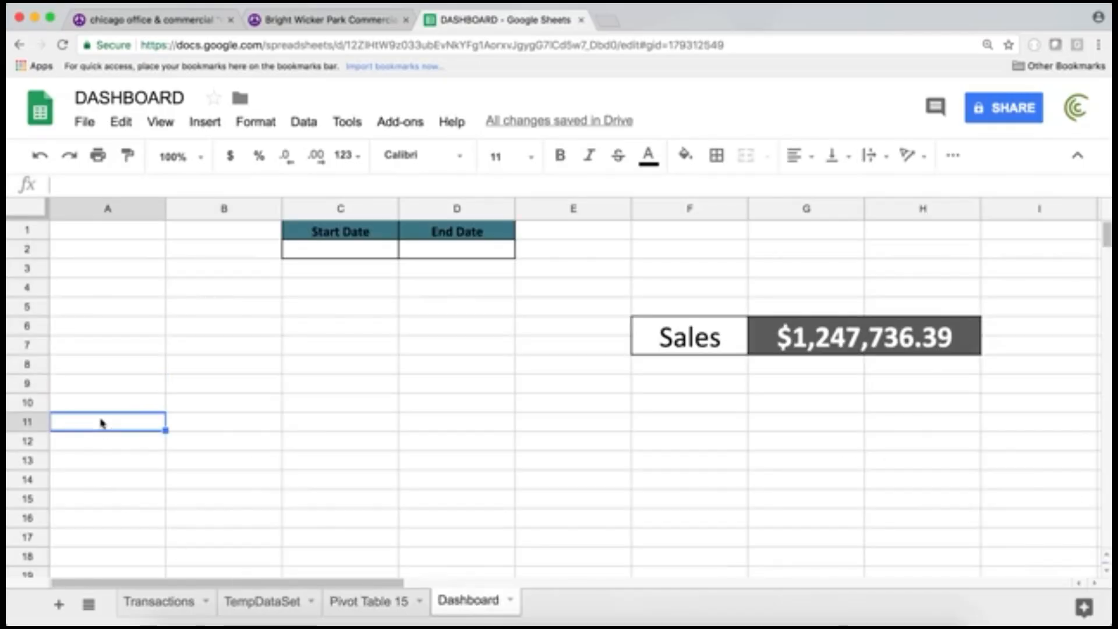
key(super+v)
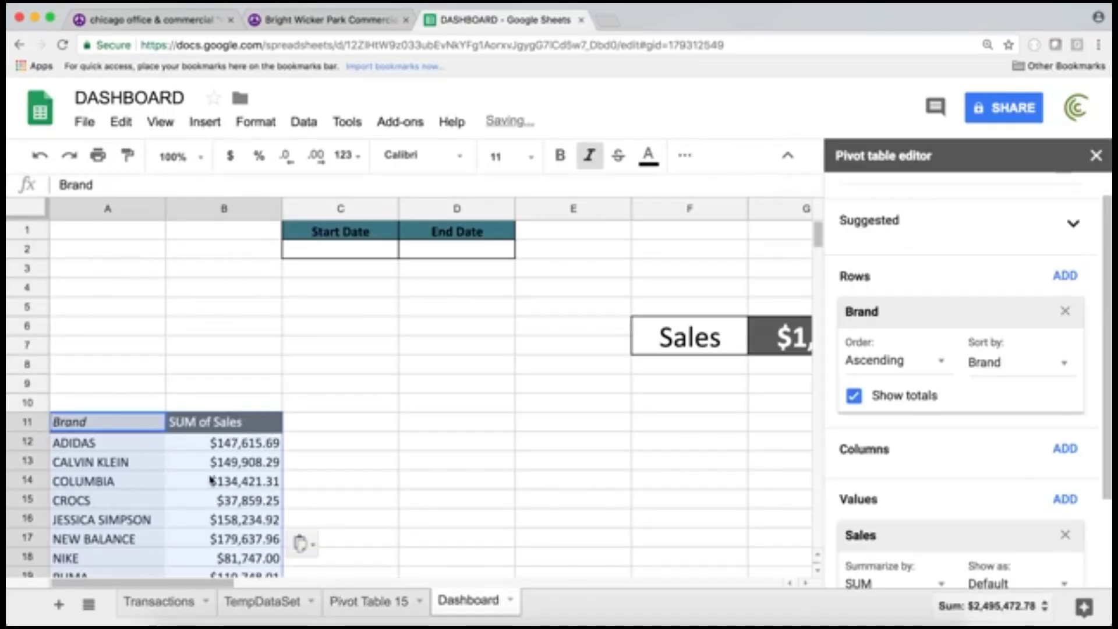
click(378, 443)
scroll(382, 442, down, 5)
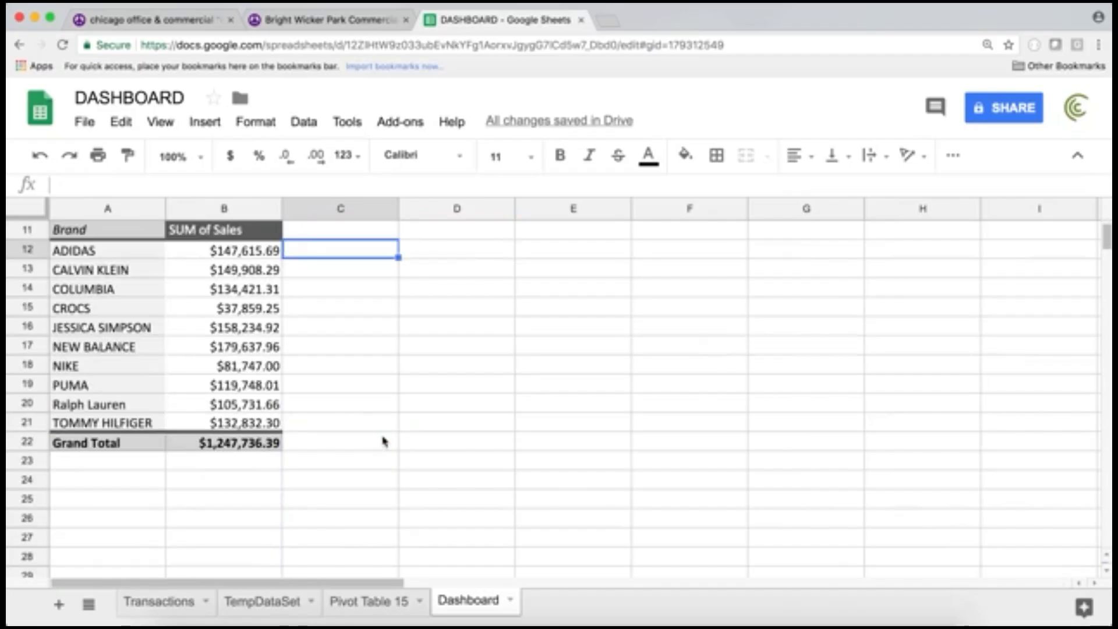
scroll(156, 239, up, 1)
scroll(156, 239, up, 3)
Step: Delete the separate sheet holding the original pivot table
click(401, 602)
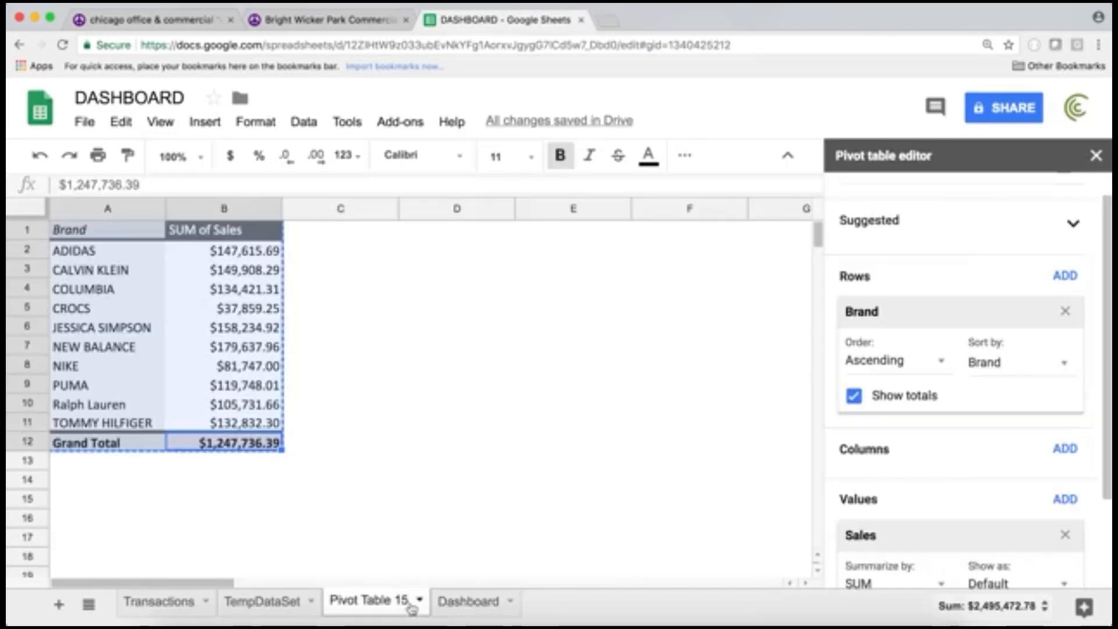
right_click(411, 606)
click(375, 322)
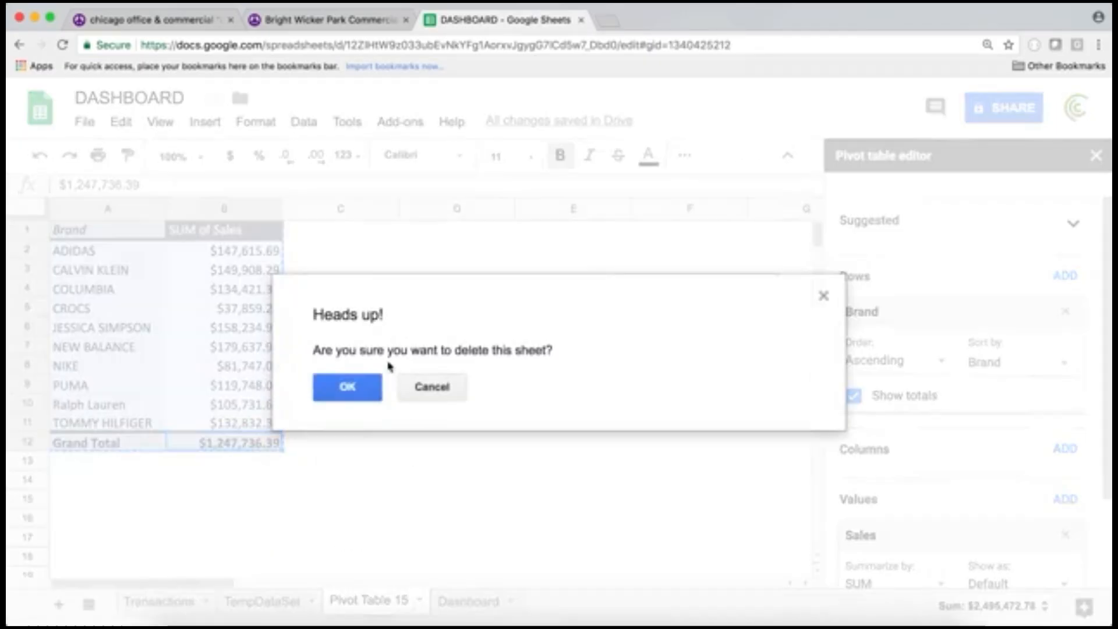
click(374, 387)
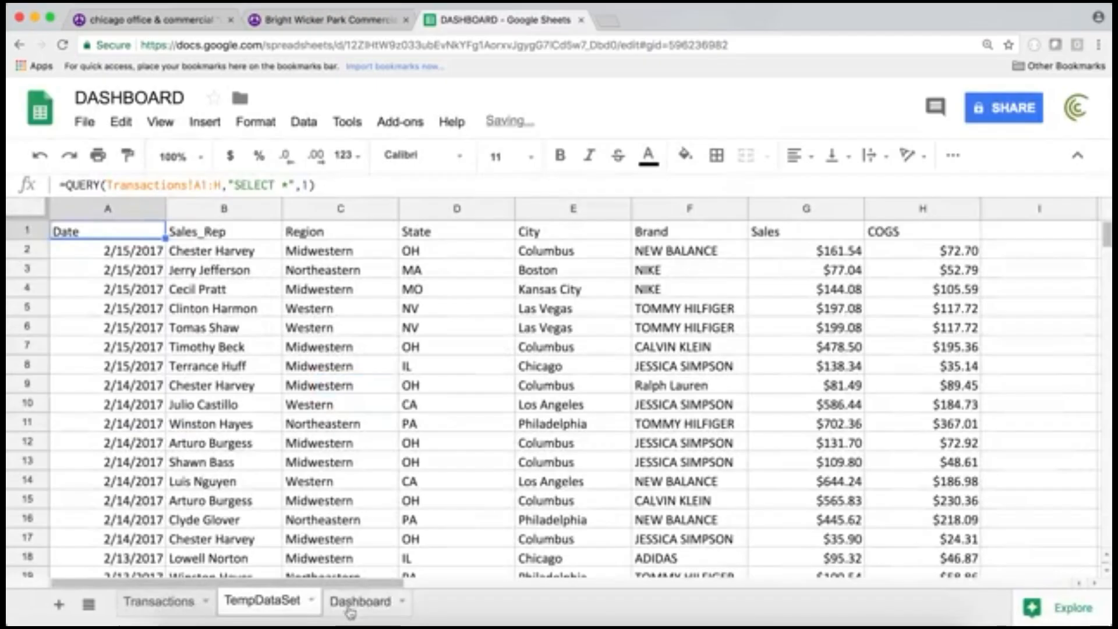
Step: Hide the gridlines on the Dashboard sheet
click(354, 602)
click(177, 329)
click(396, 319)
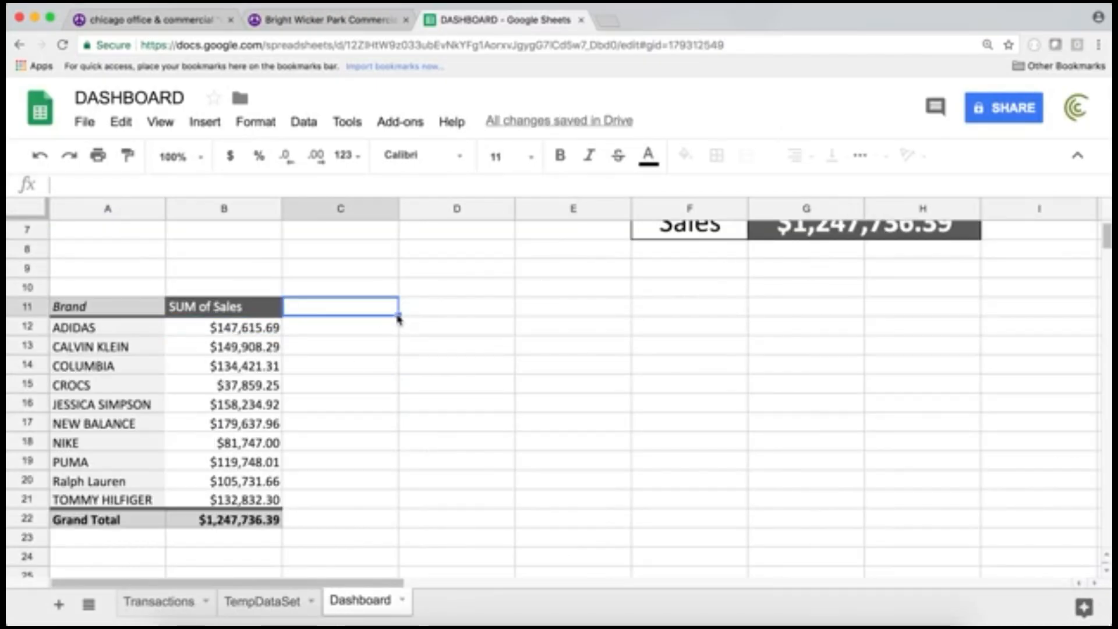
scroll(399, 319, down, 1)
scroll(399, 319, up, 2)
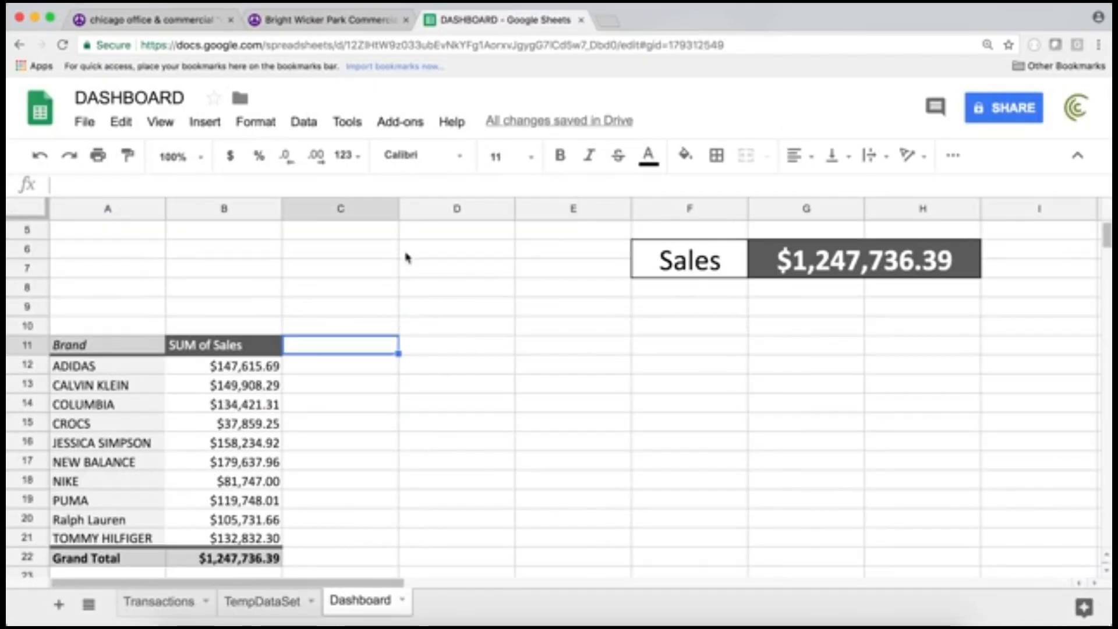
scroll(406, 257, up, 2)
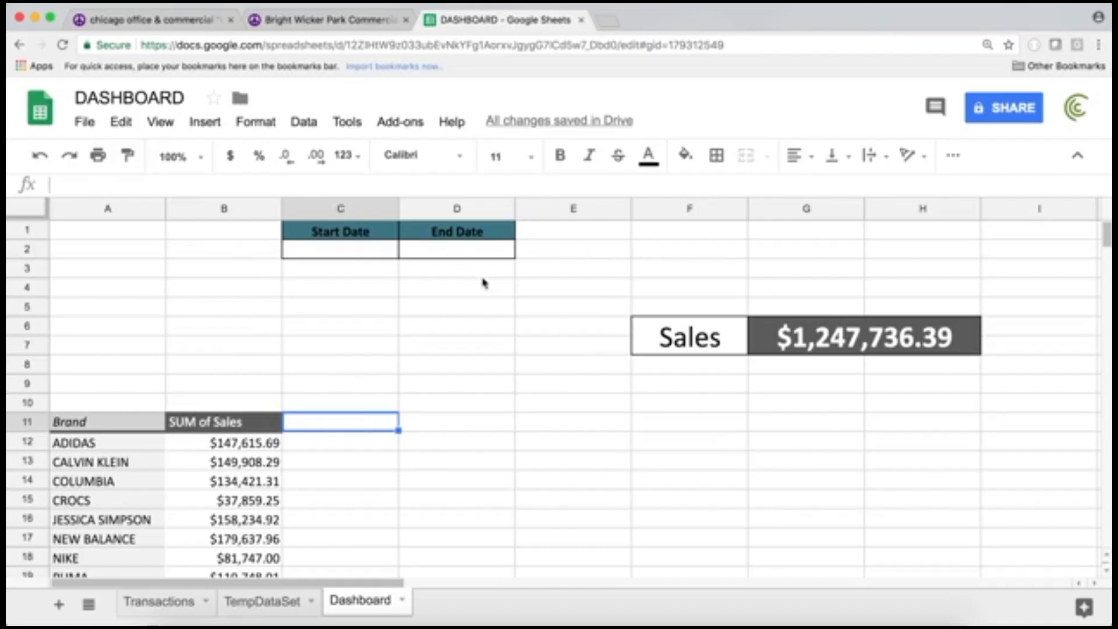
click(148, 268)
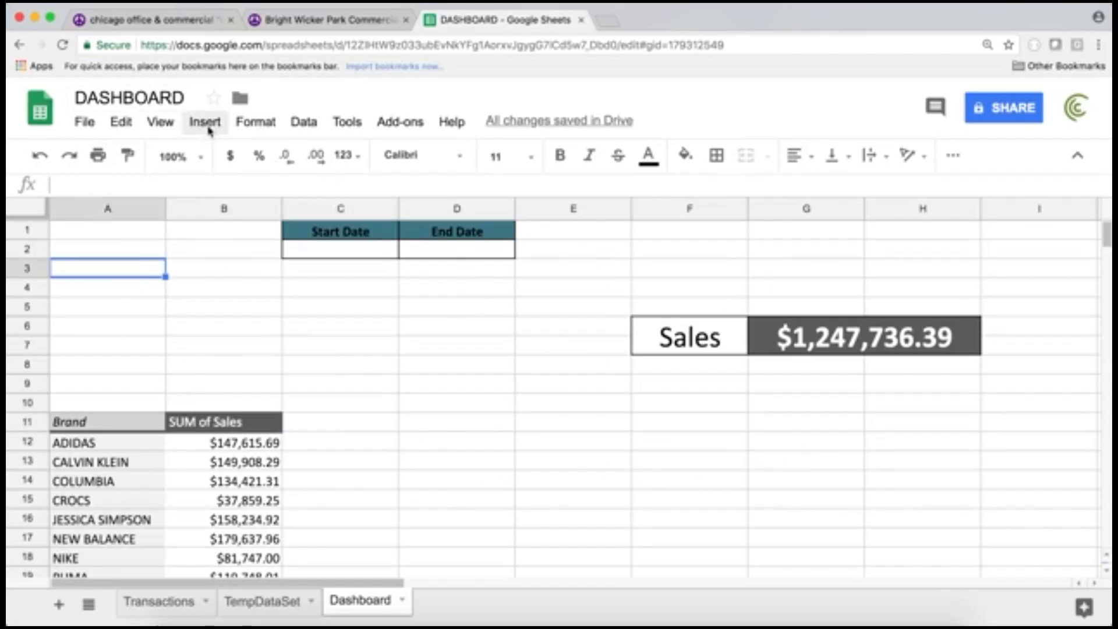
click(158, 123)
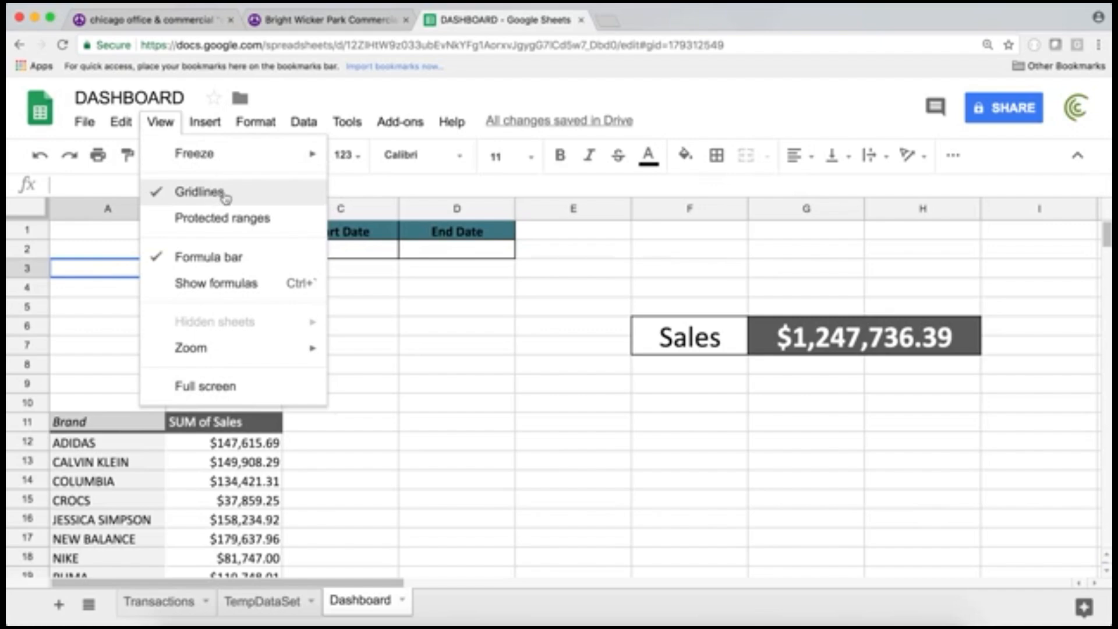
click(199, 192)
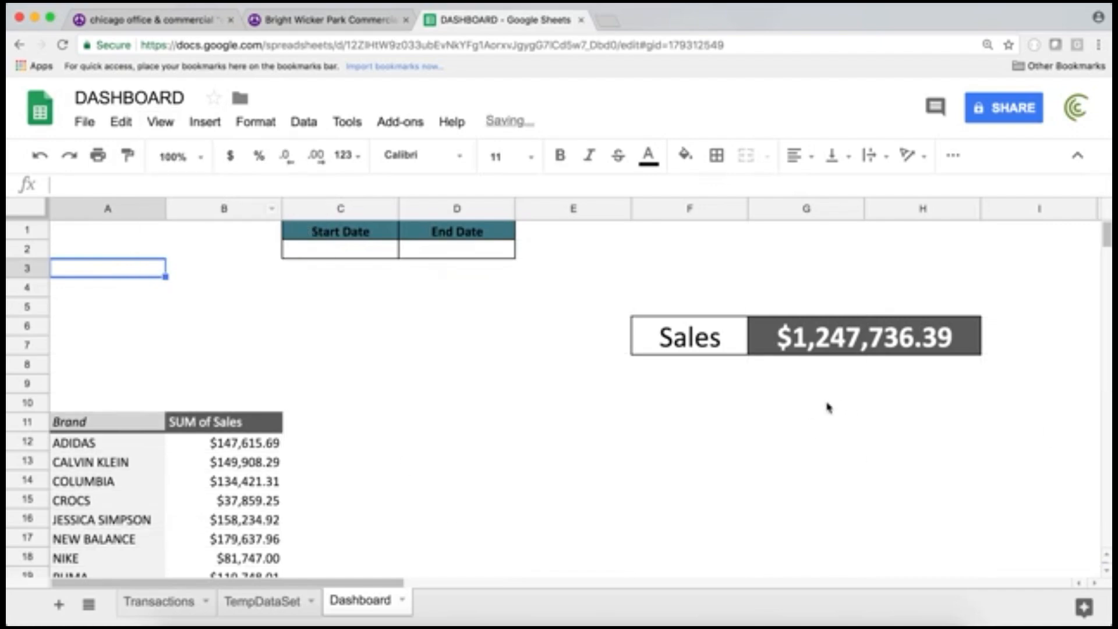
Step: Rename the SUM of Sales header in B11 of the Dashboard brand pivot table to Sales
scroll(484, 364, down, 3)
click(263, 326)
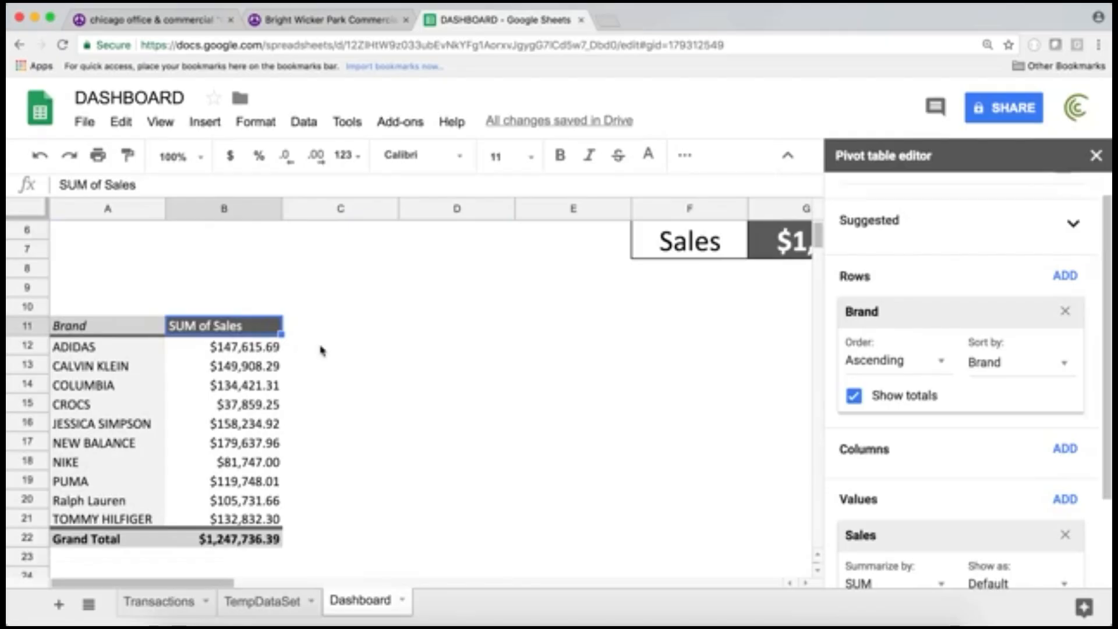
text(Sales)
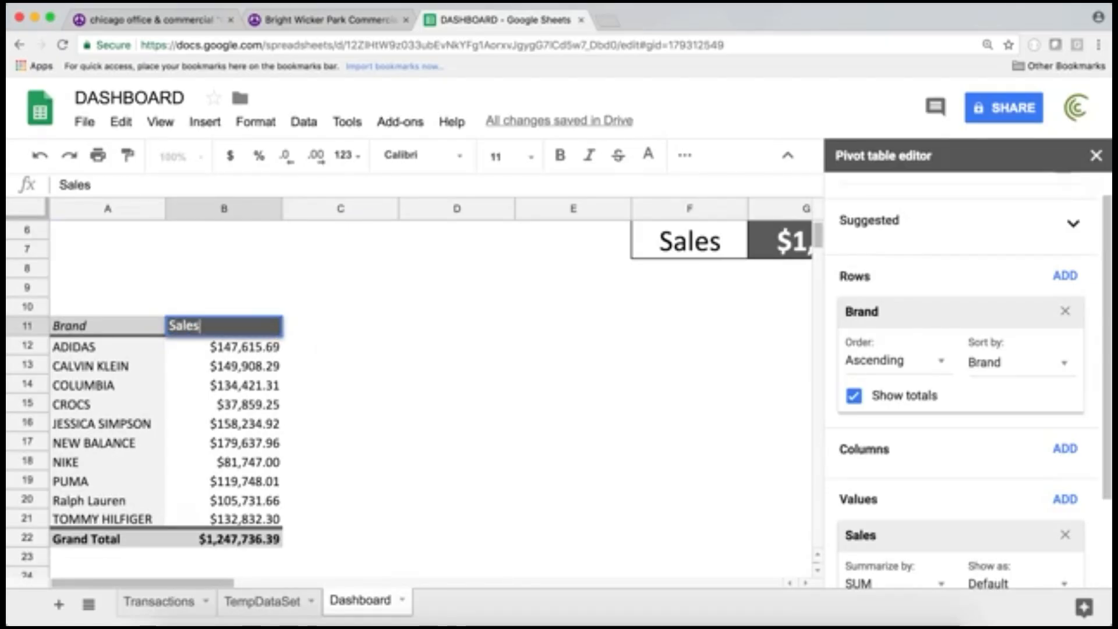
key(Return)
scroll(373, 389, up, 2)
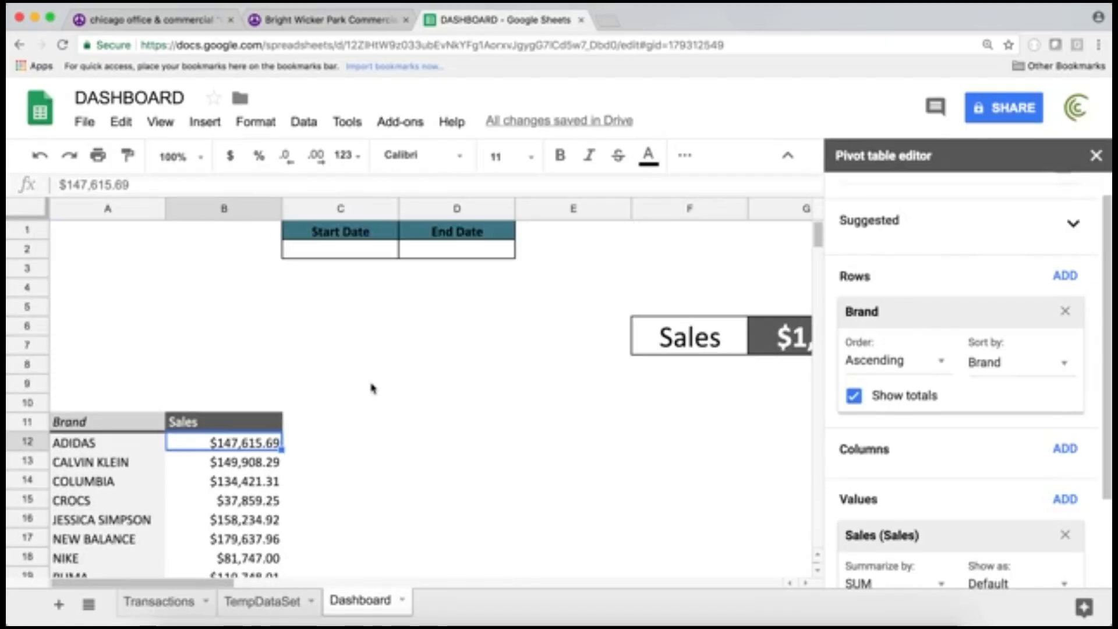
scroll(385, 393, down, 3)
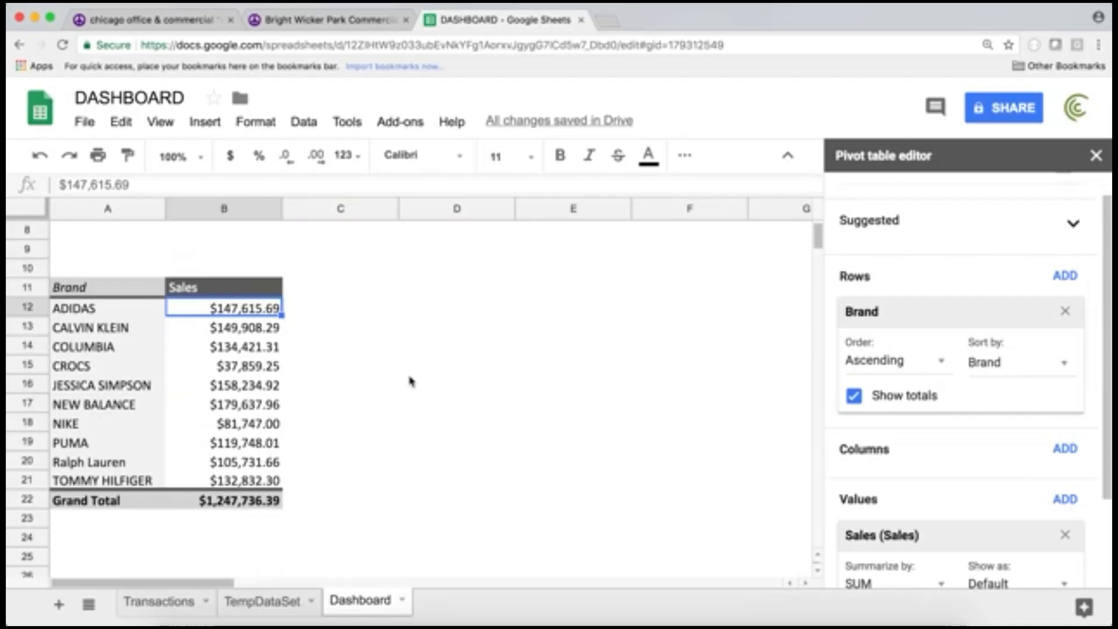
scroll(411, 381, up, 3)
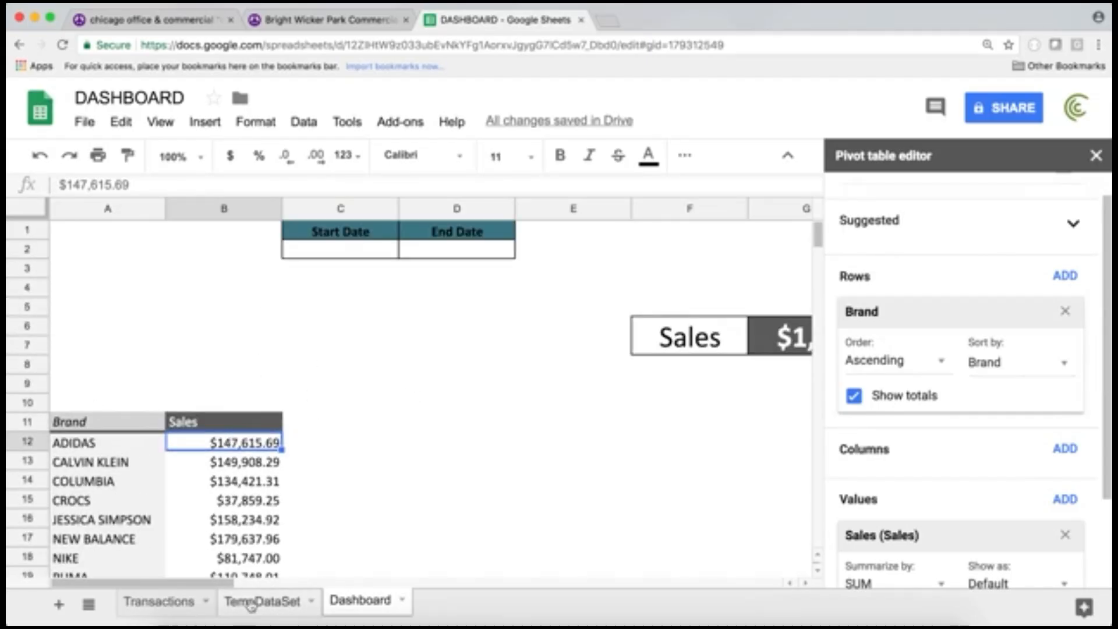
Step: Review the State and Sales columns on the Transactions sheet as source fields for another pivot table
click(166, 602)
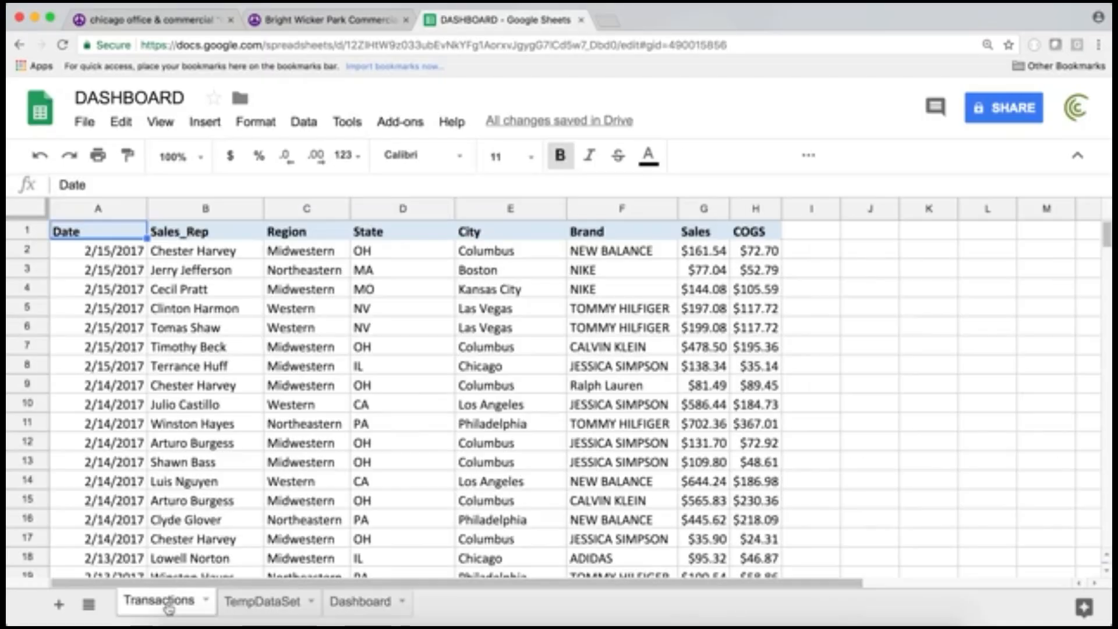
click(384, 230)
drag(385, 228, 357, 499)
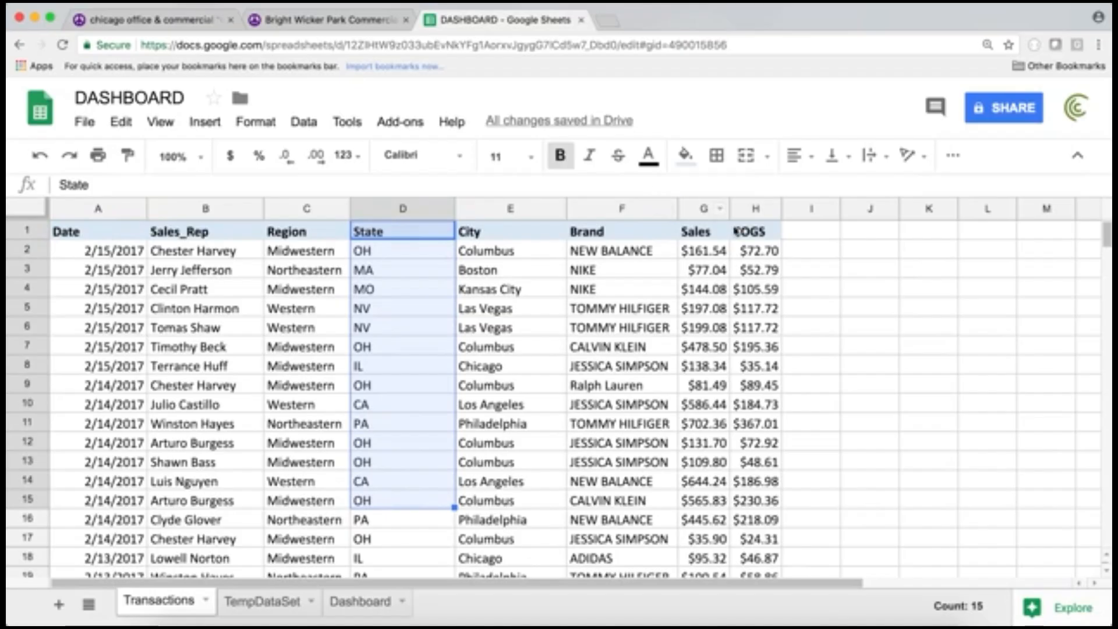
drag(702, 232, 694, 511)
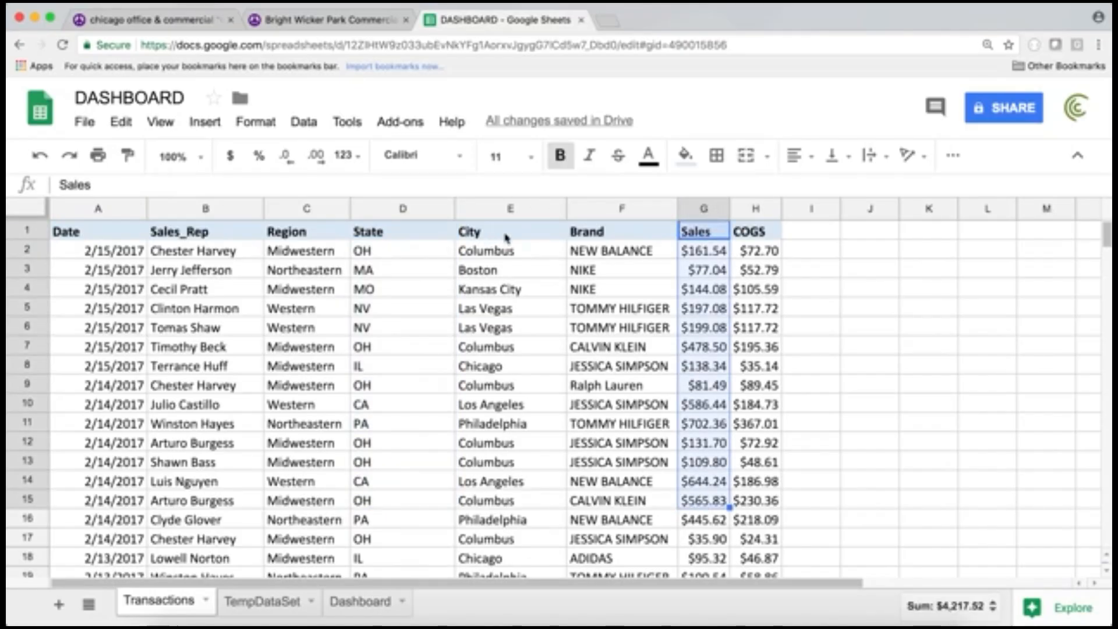
click(79, 234)
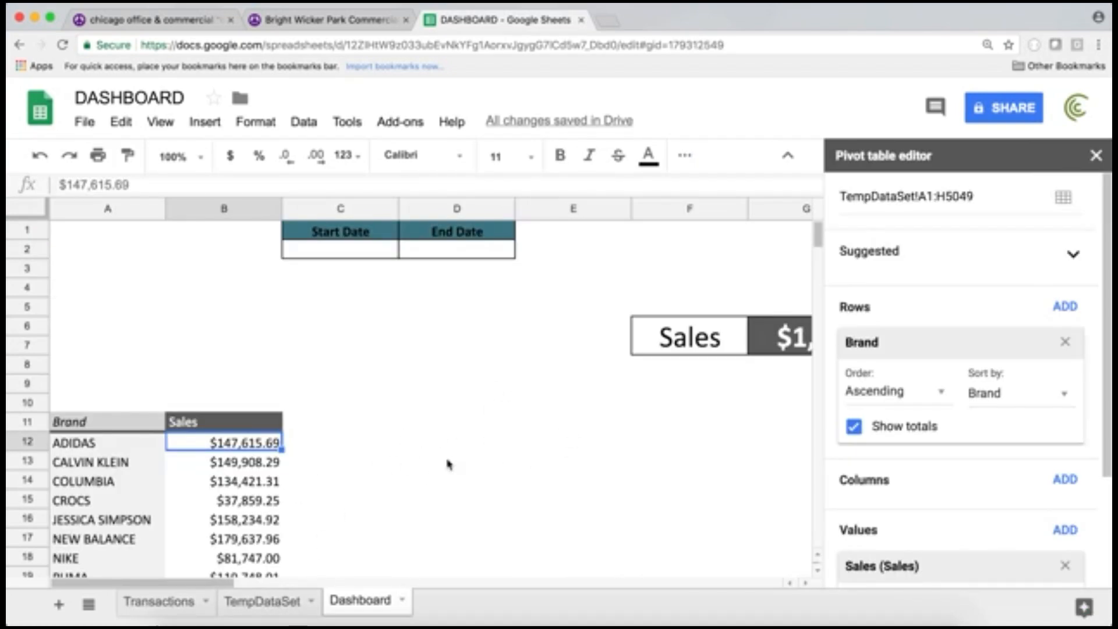
Step: Create a new pivot table on its own sheet from the TempDataSet data
click(278, 606)
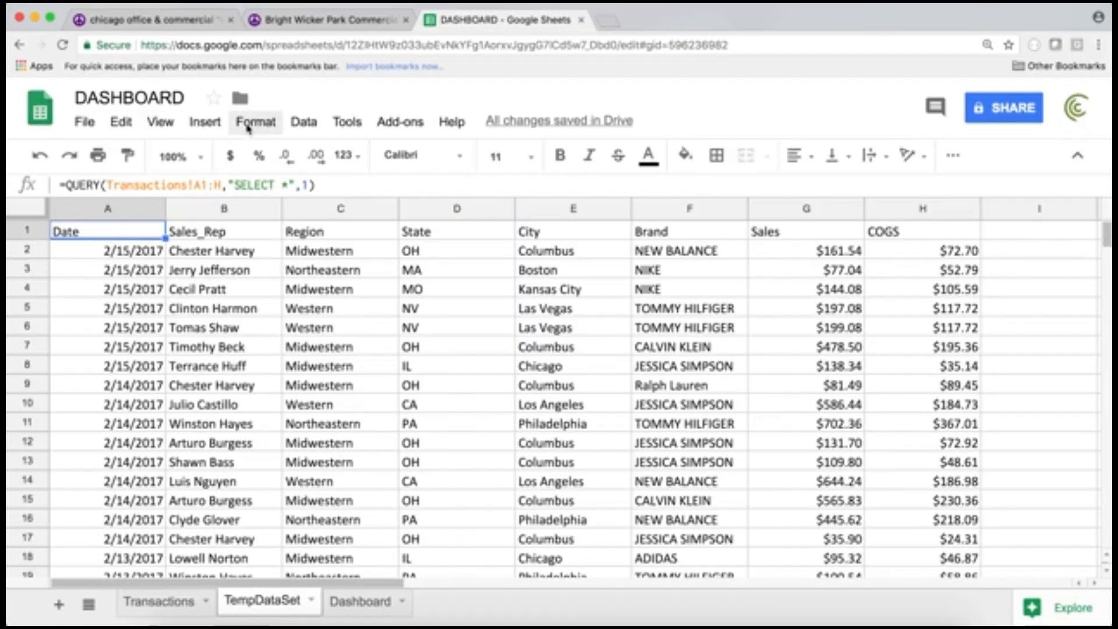
click(312, 122)
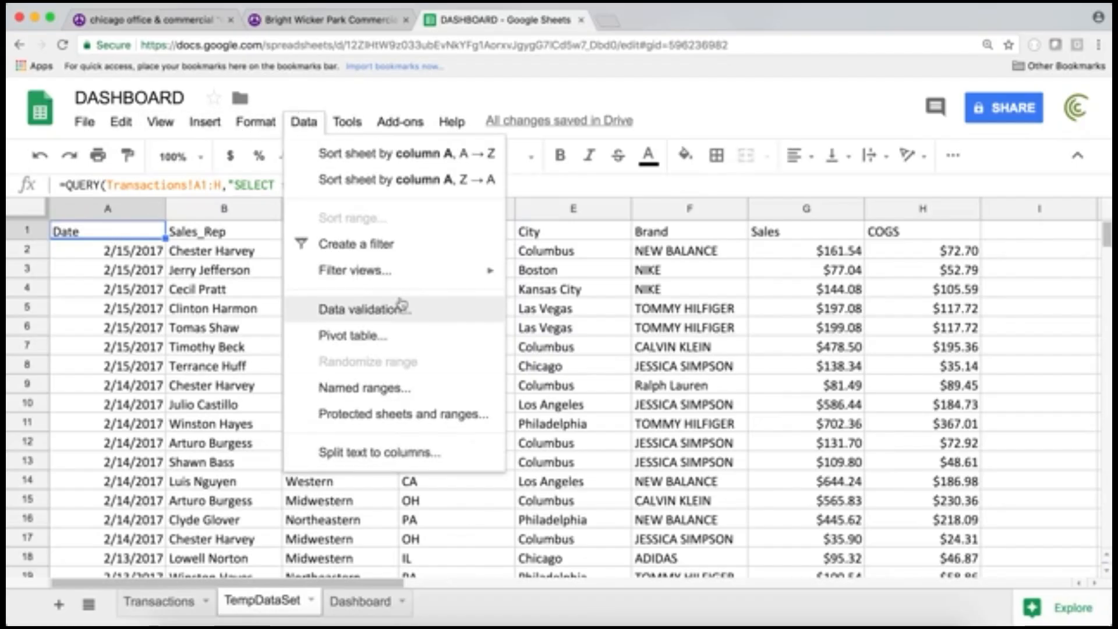
click(394, 343)
Step: Add Sales as the summed value and State as the row grouping of the new pivot table
scroll(1009, 444, down, 1)
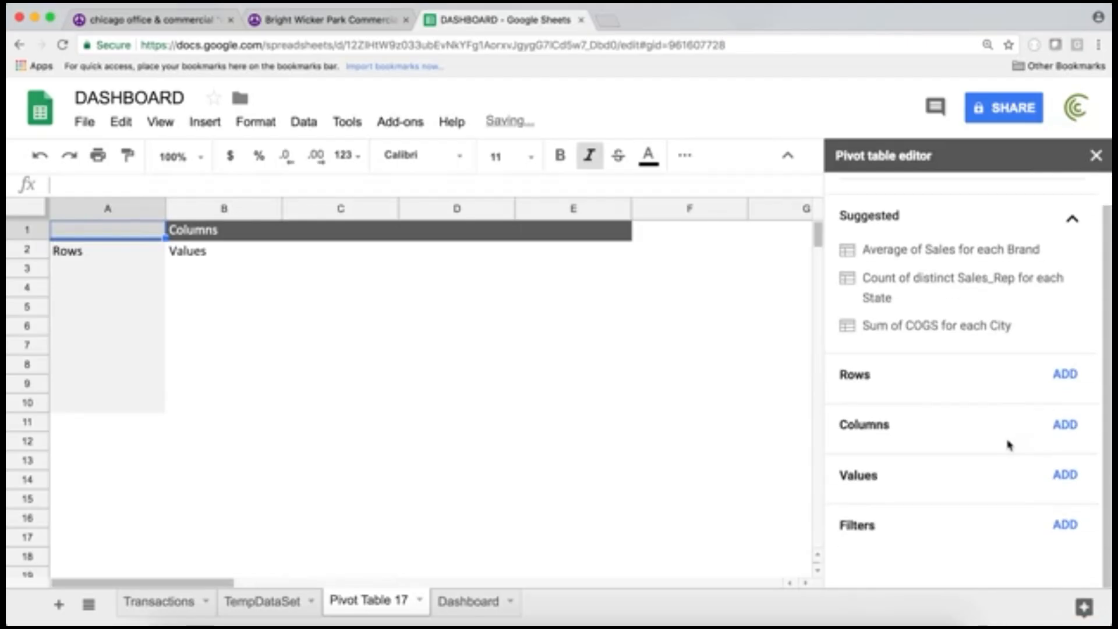
click(1066, 475)
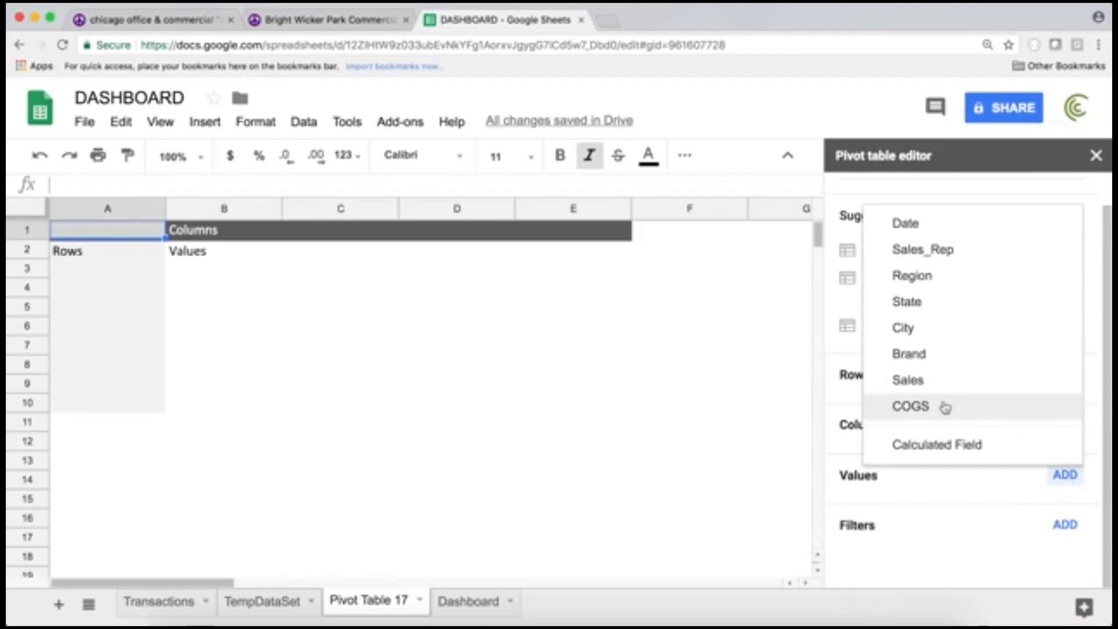
click(908, 380)
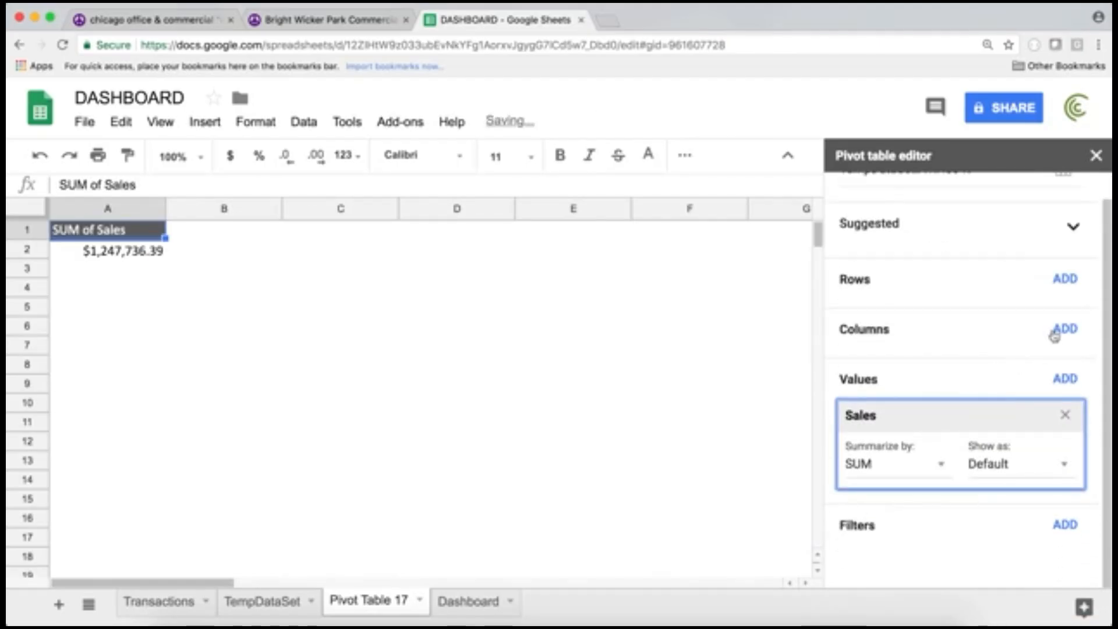
click(1064, 280)
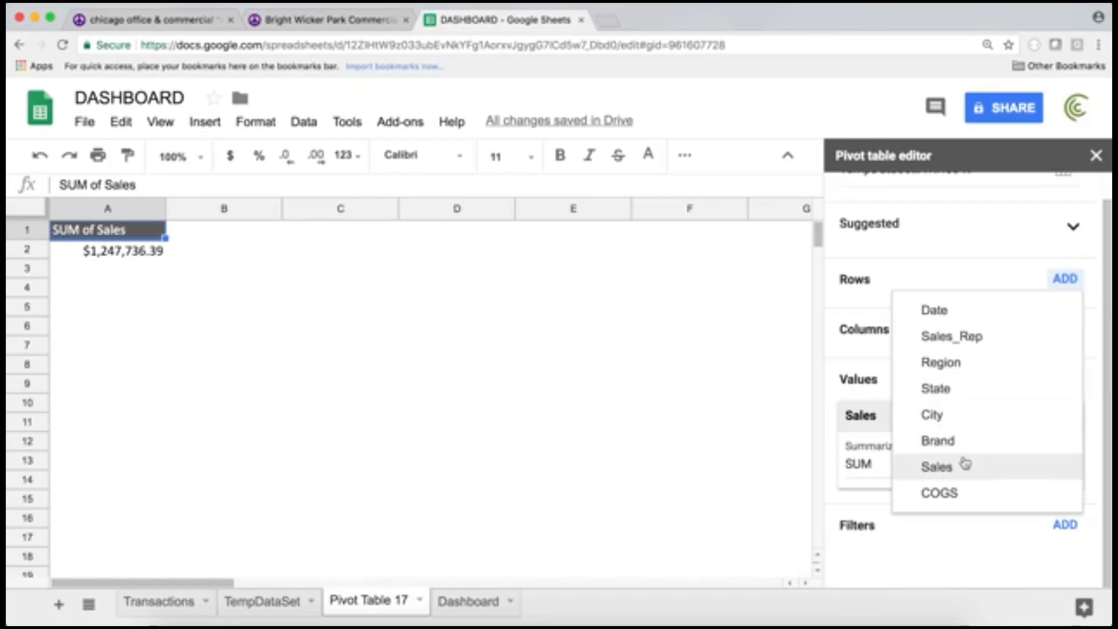
click(965, 395)
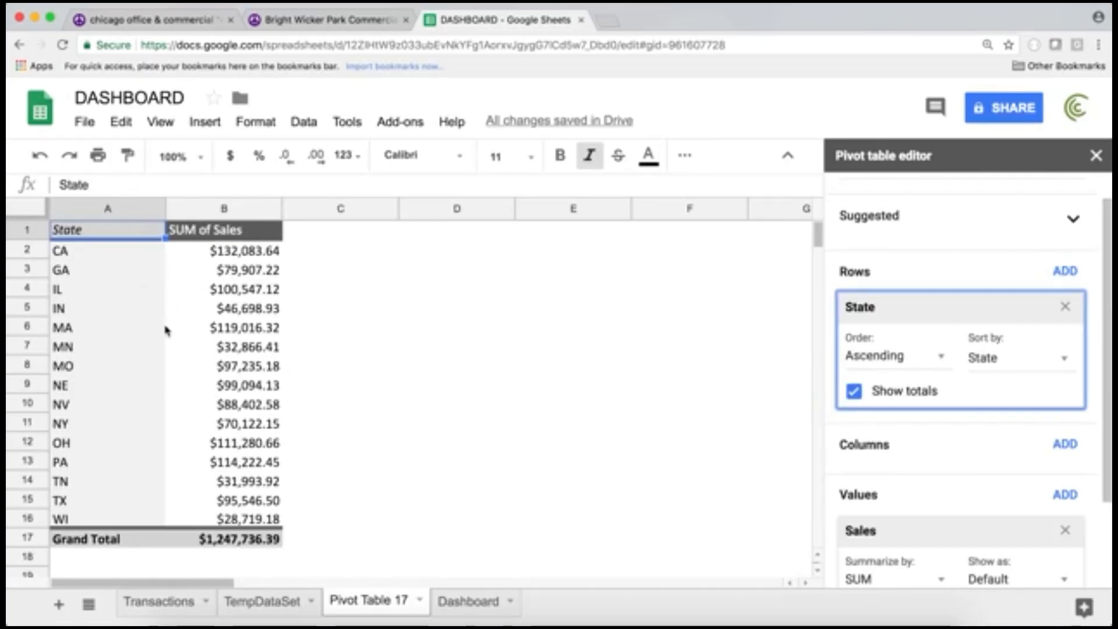
scroll(1058, 273, down, 1)
scroll(1057, 275, up, 2)
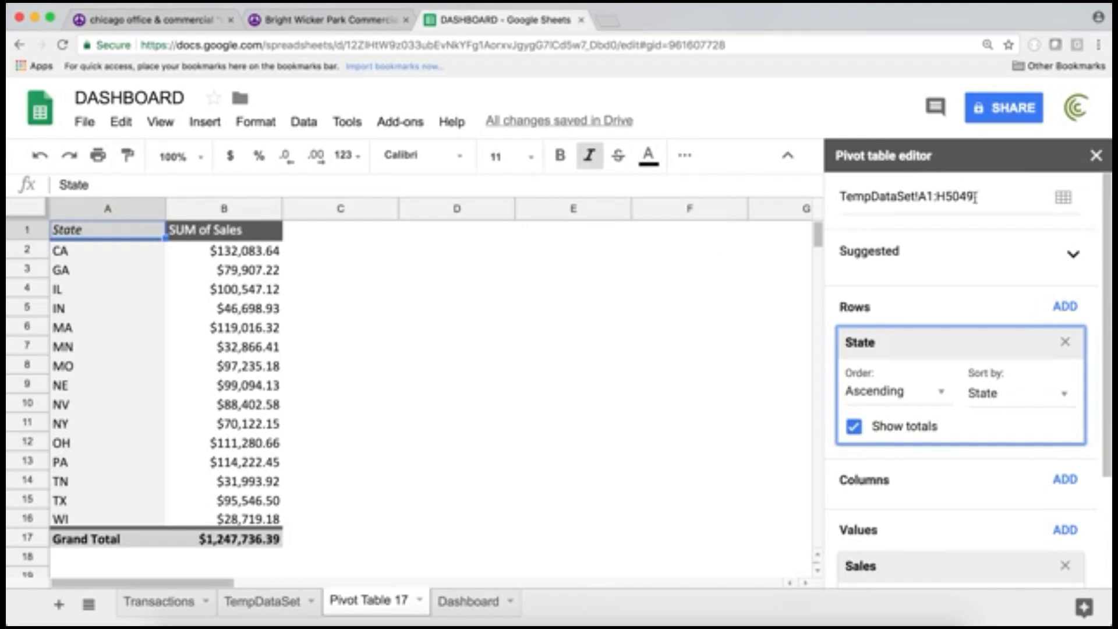
click(868, 197)
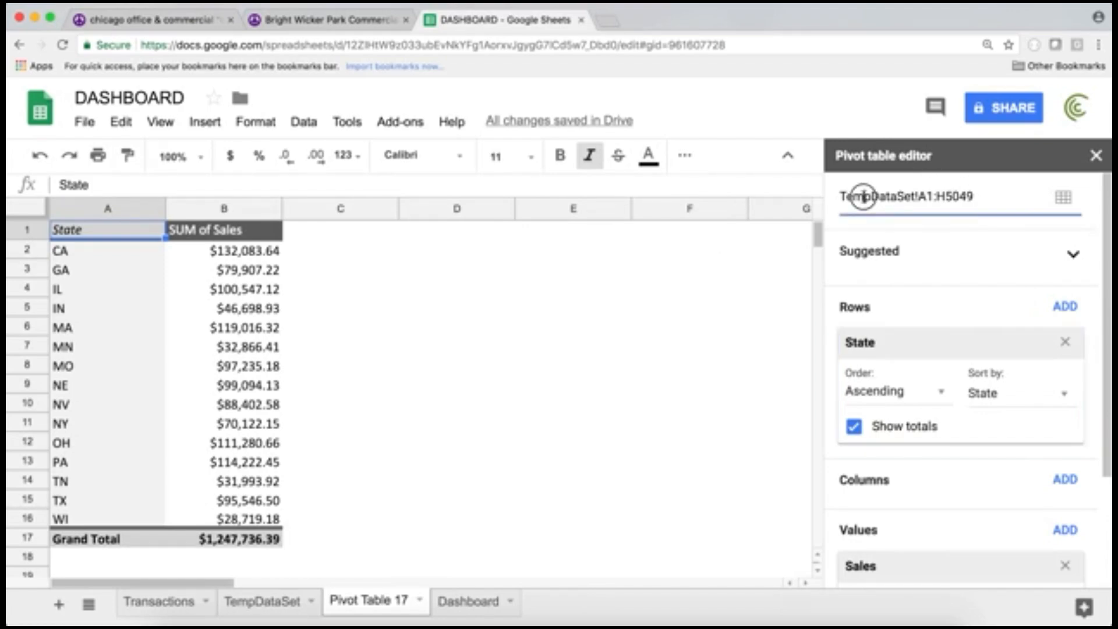
drag(868, 197, 989, 196)
click(989, 196)
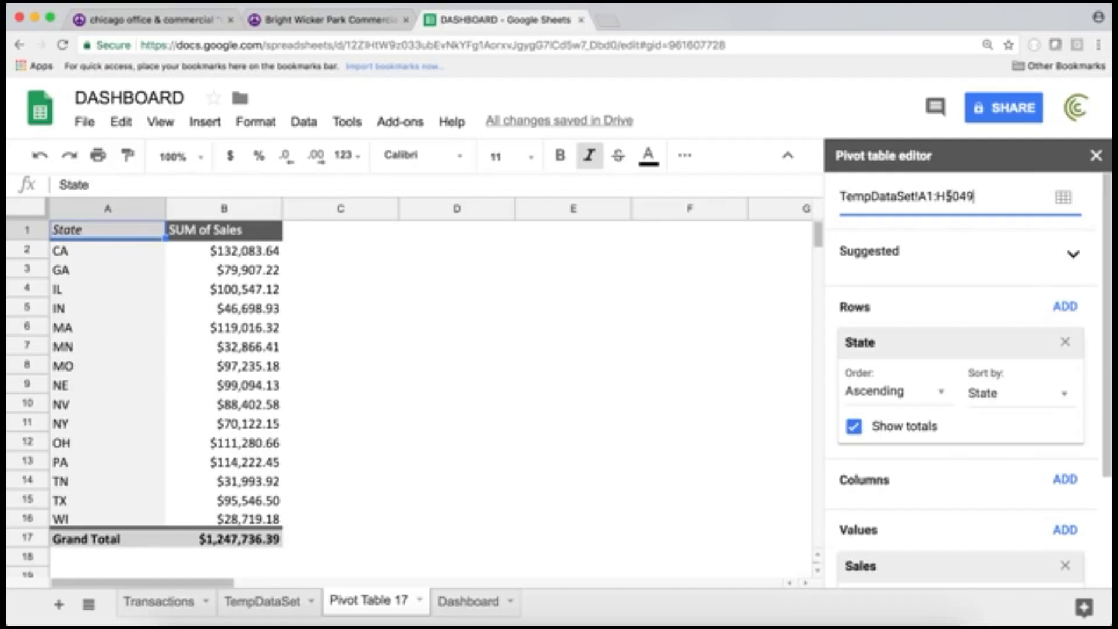
key(Return)
click(553, 397)
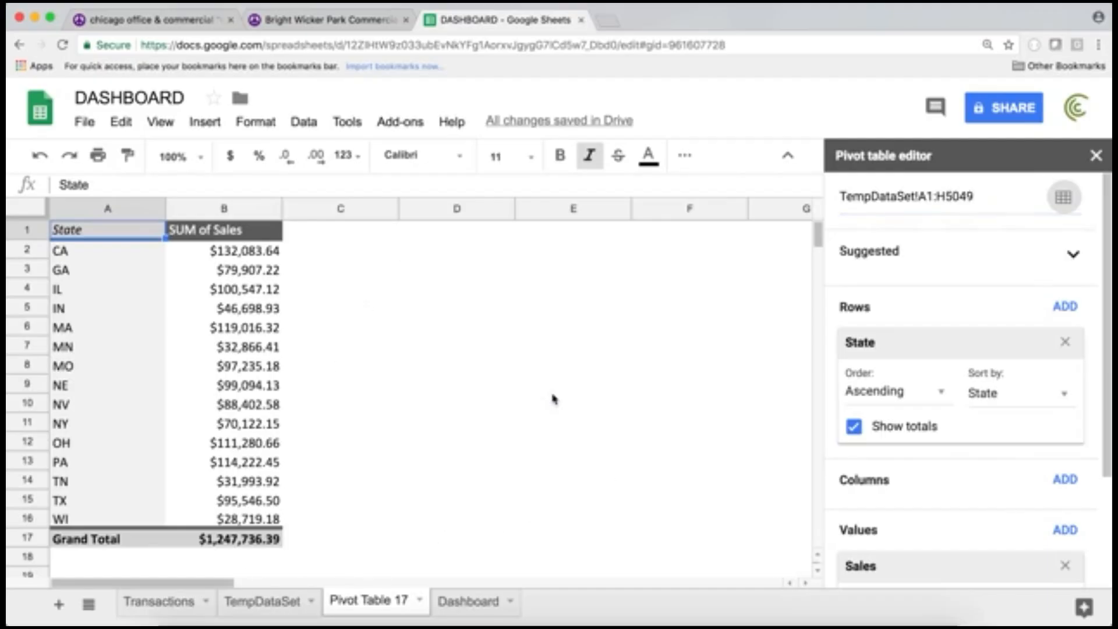
Step: Change the state pivot table's source range to the open-ended columns TempDataSet!A:H
click(1009, 203)
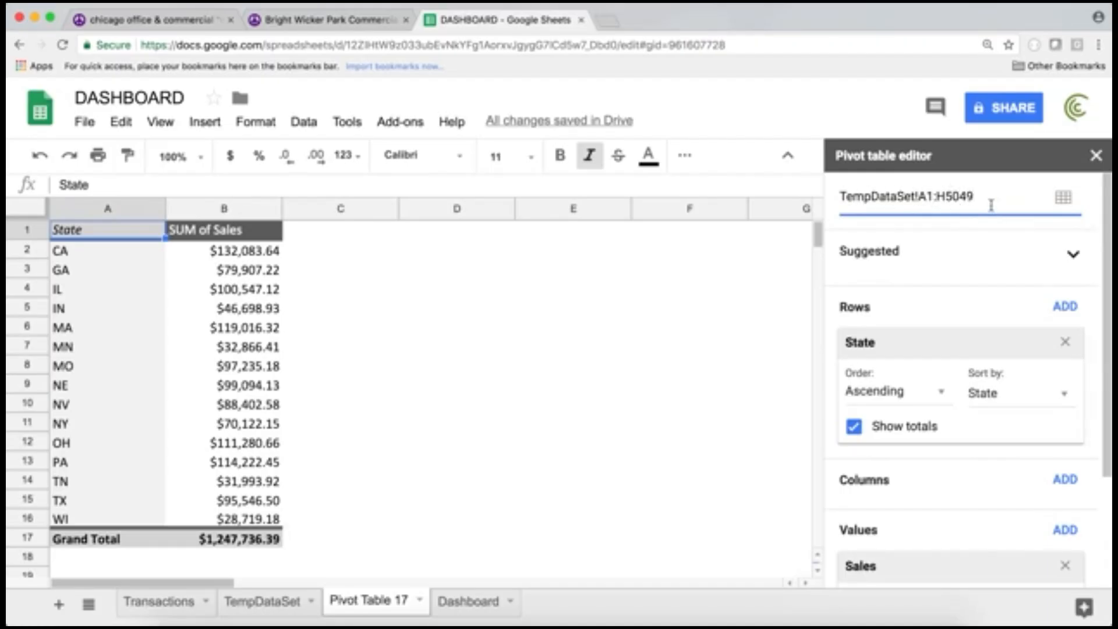
click(933, 197)
key(BackSpace)
key(BackSpace)
key(BackSpace)
key(BackSpace)
key(BackSpace)
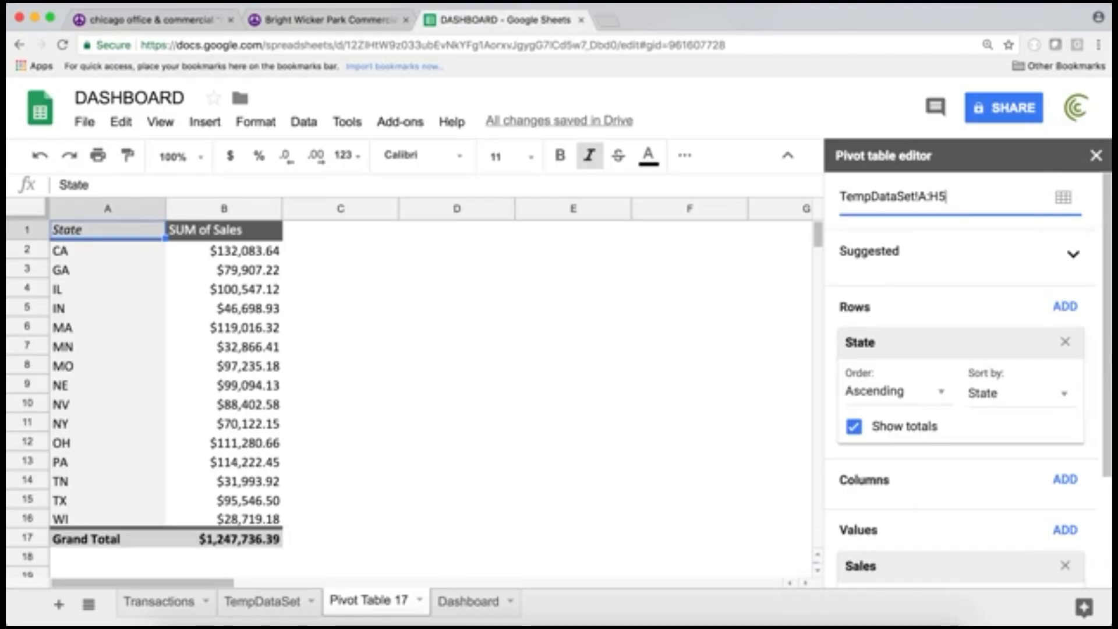
key(Return)
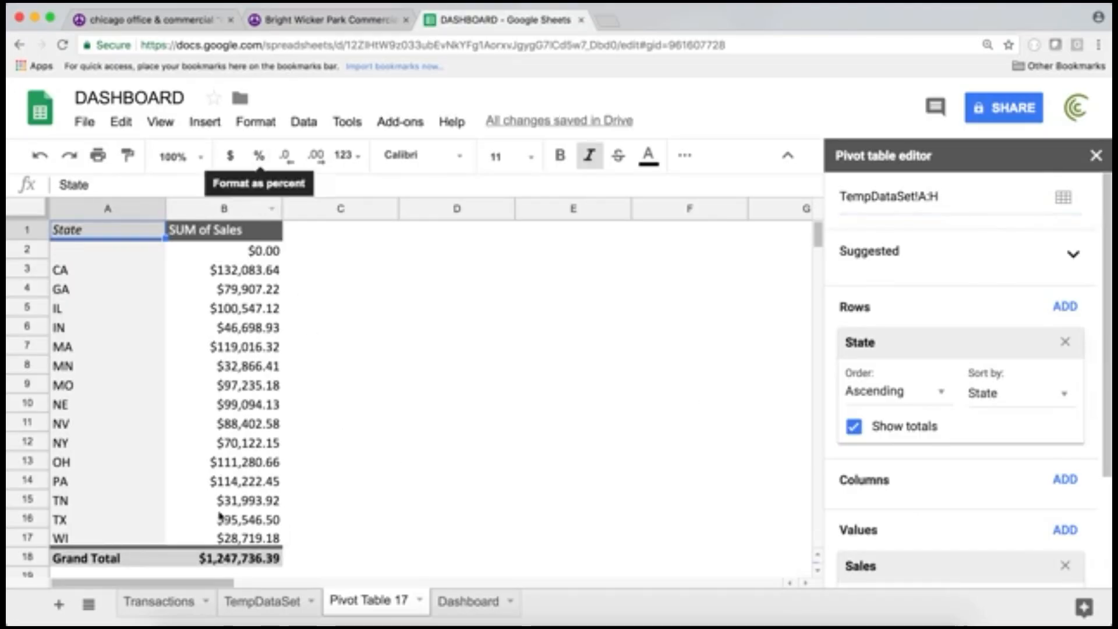
Step: Change the source range of the brand pivot table on the Dashboard sheet to TempDataSet!A:H
click(465, 607)
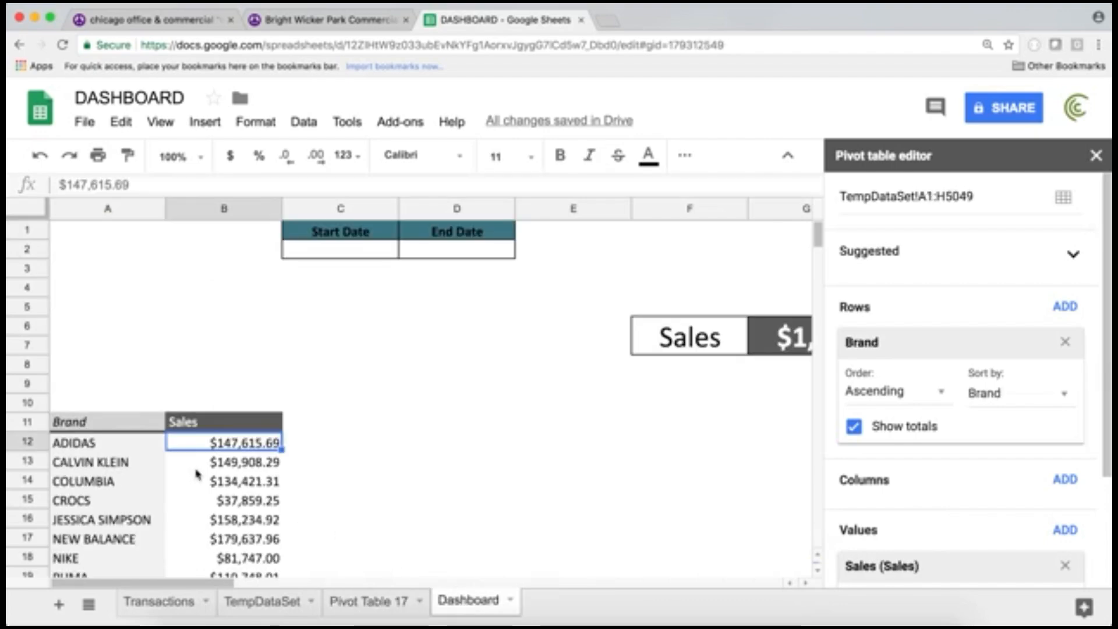
click(198, 464)
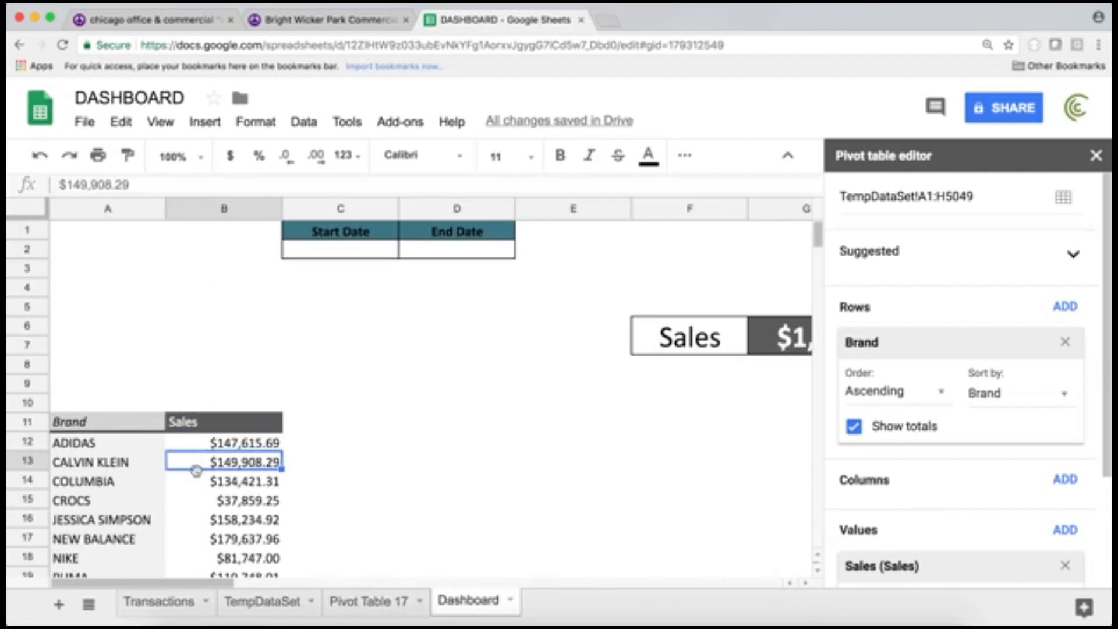
click(936, 196)
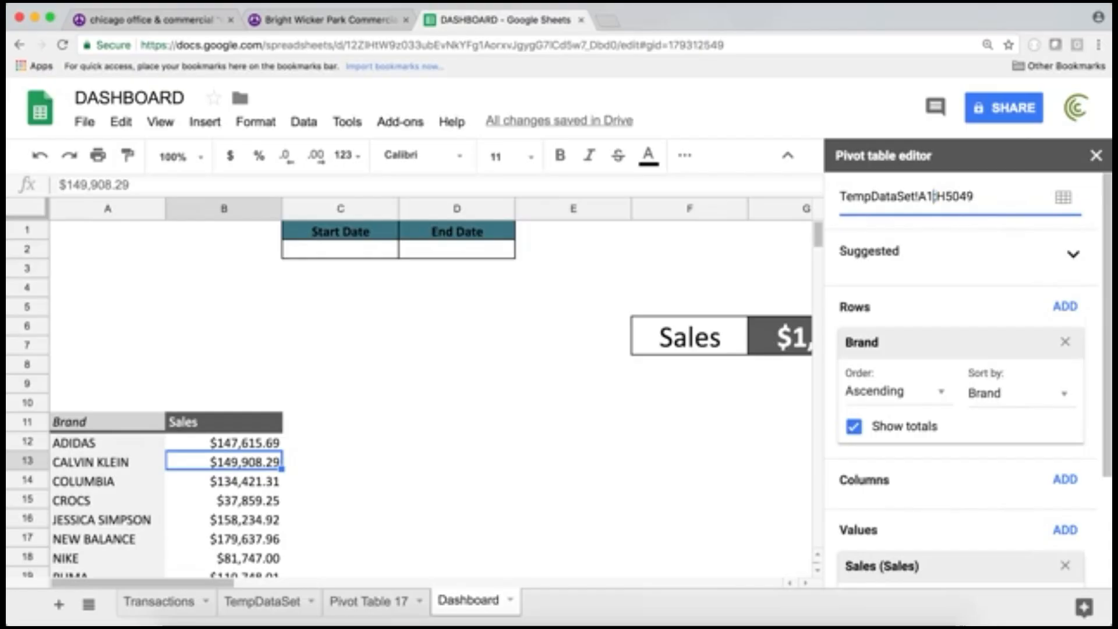
key(BackSpace)
key(Return)
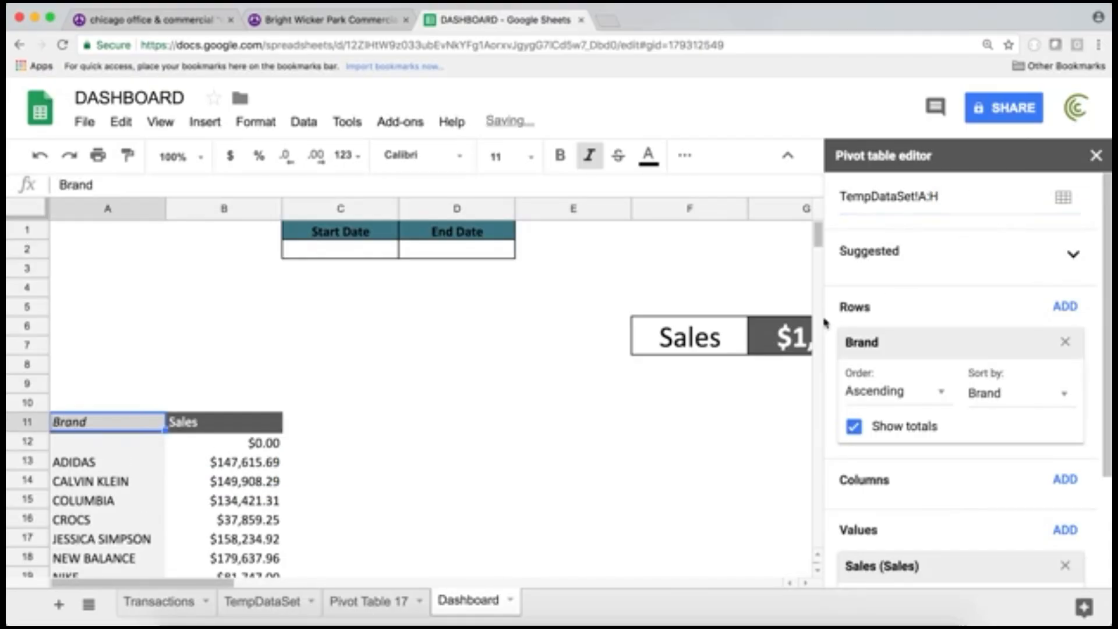
scroll(314, 437, down, 3)
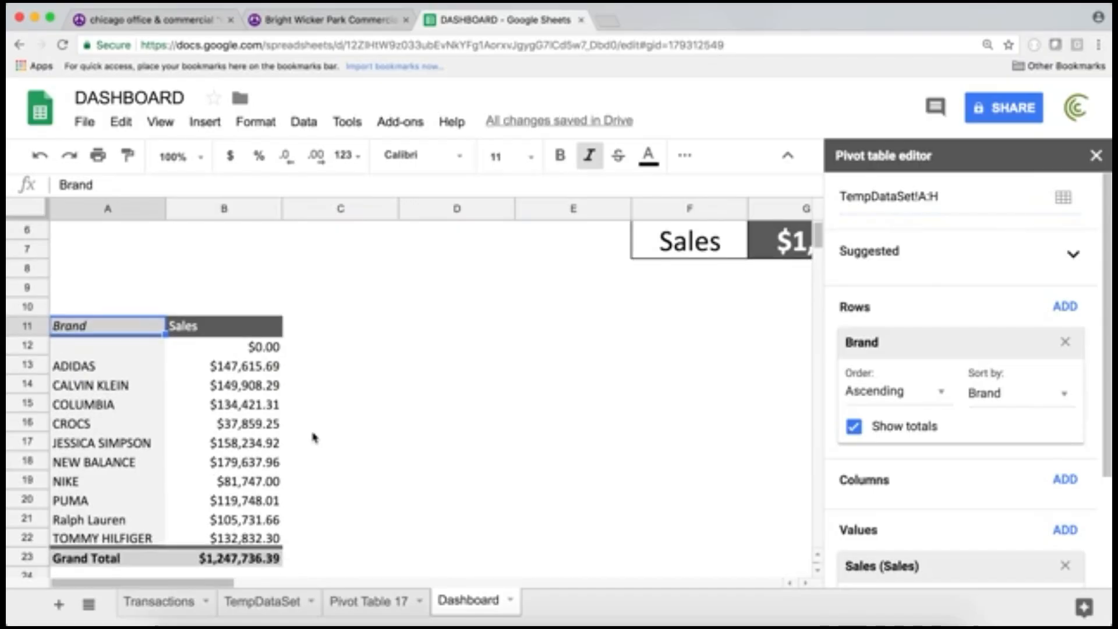
Step: Examine the first row under the brand pivot table's headers and the rows at the end of the TempDataSet data
click(197, 349)
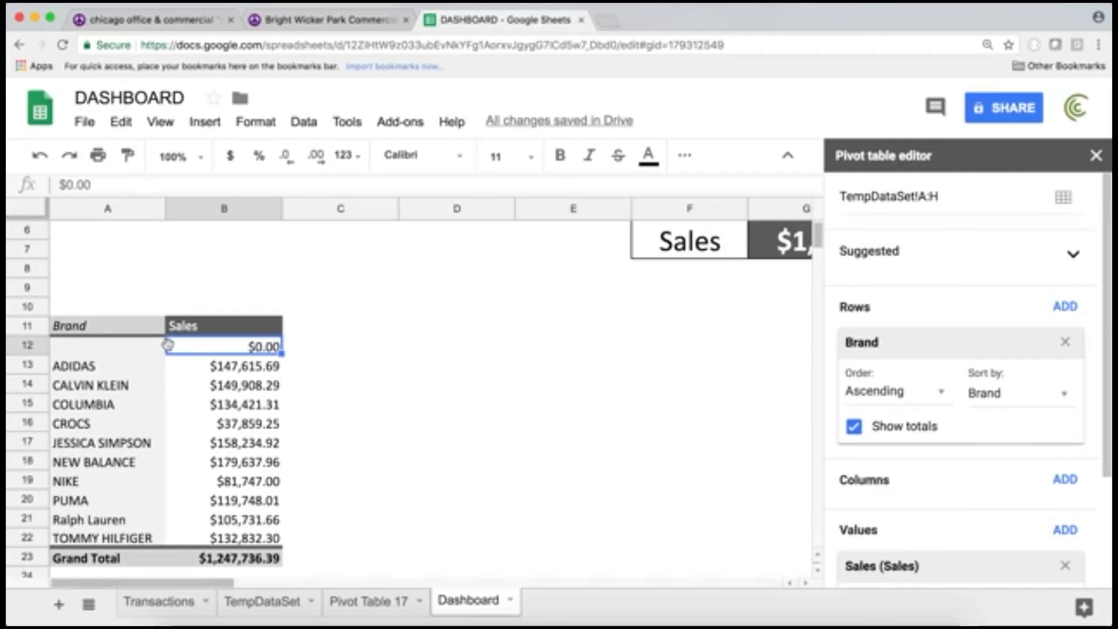
click(291, 602)
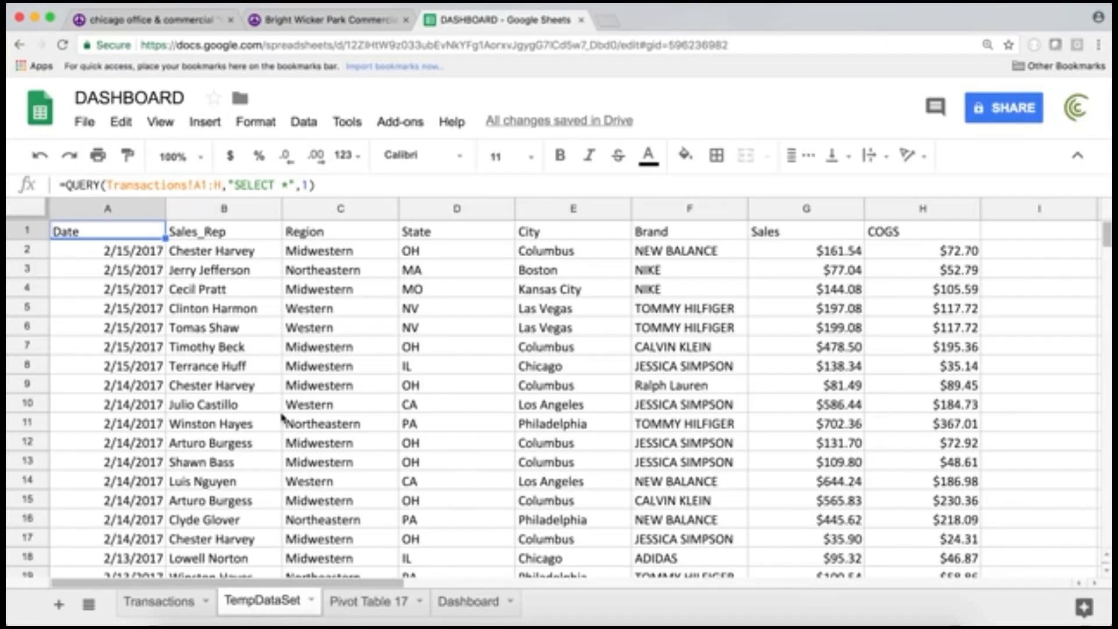
click(233, 405)
click(233, 424)
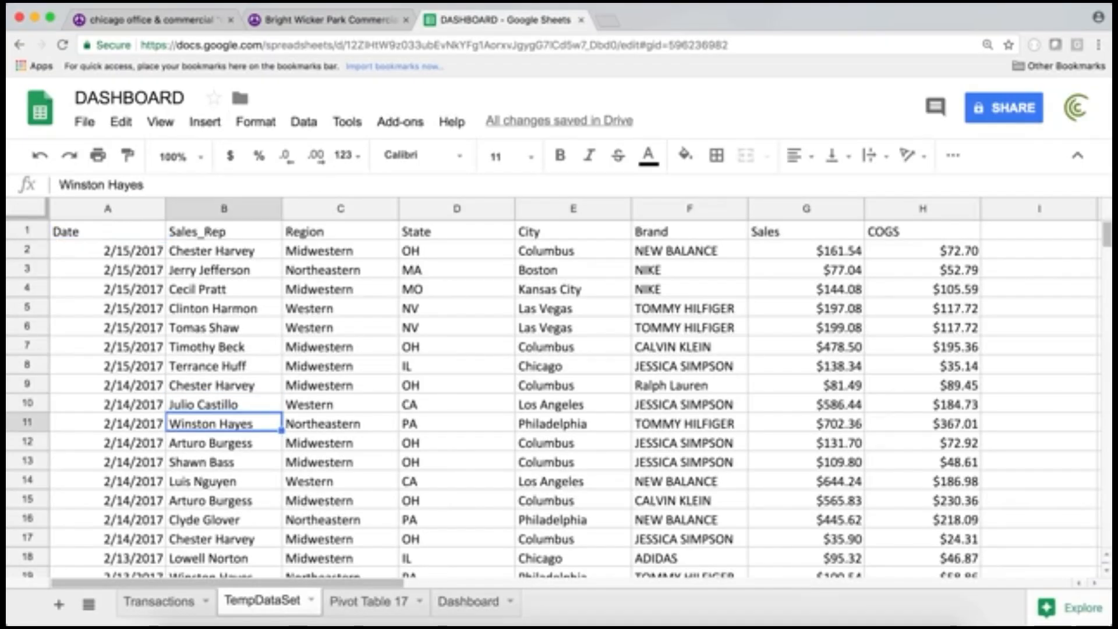
key(super+Down)
scroll(362, 326, down, 5)
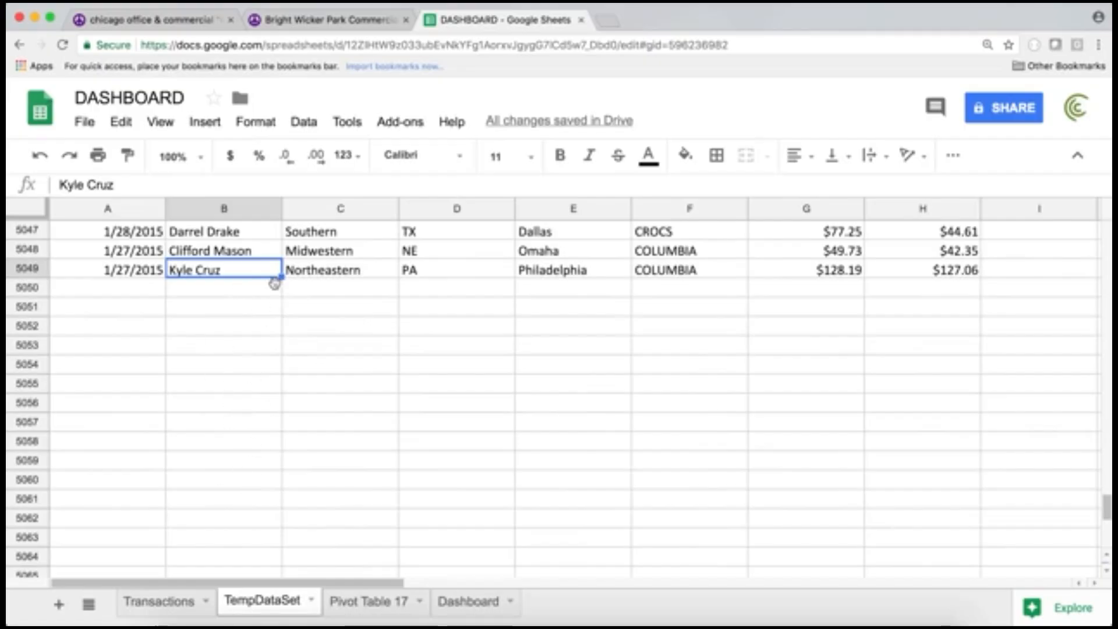
Step: Add a State filter to the state pivot table that excludes the (Blanks) item
click(375, 600)
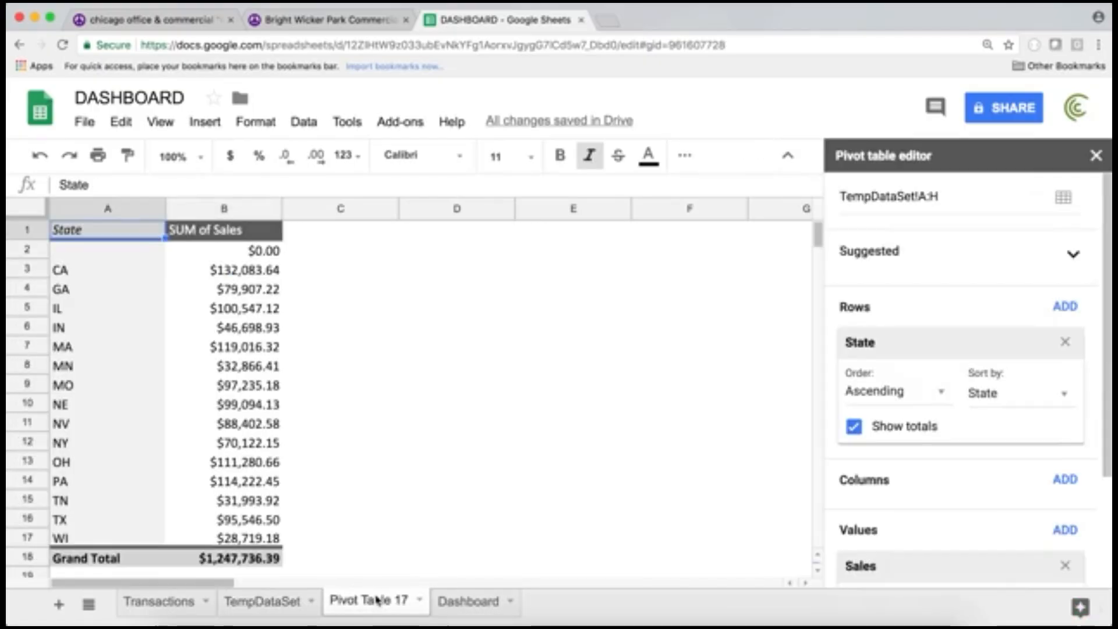
drag(145, 251, 192, 279)
click(199, 288)
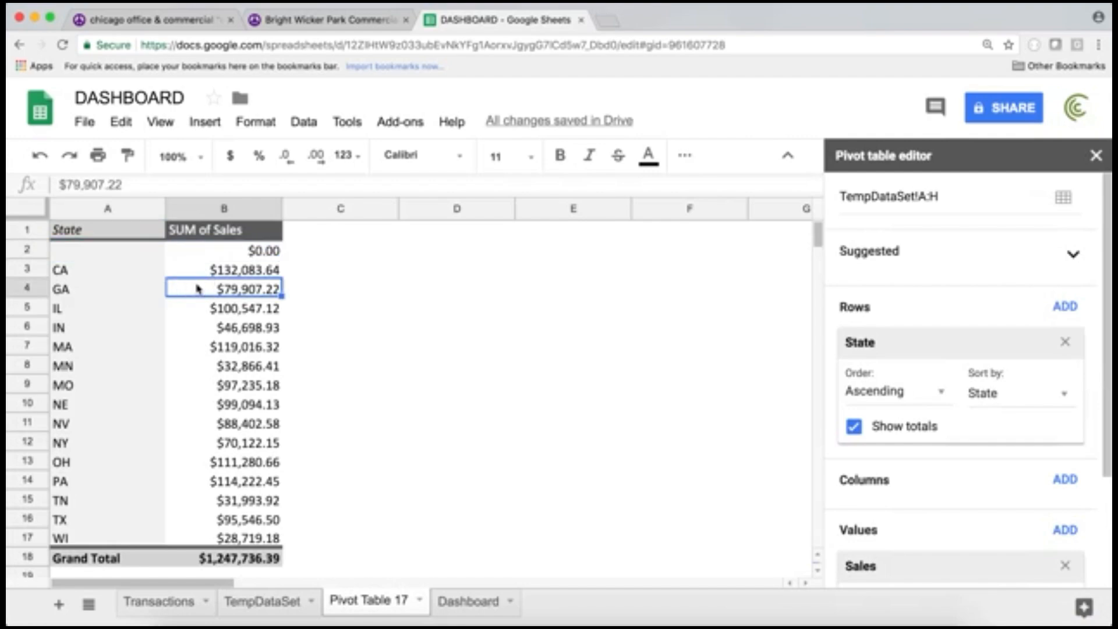
scroll(991, 437, down, 5)
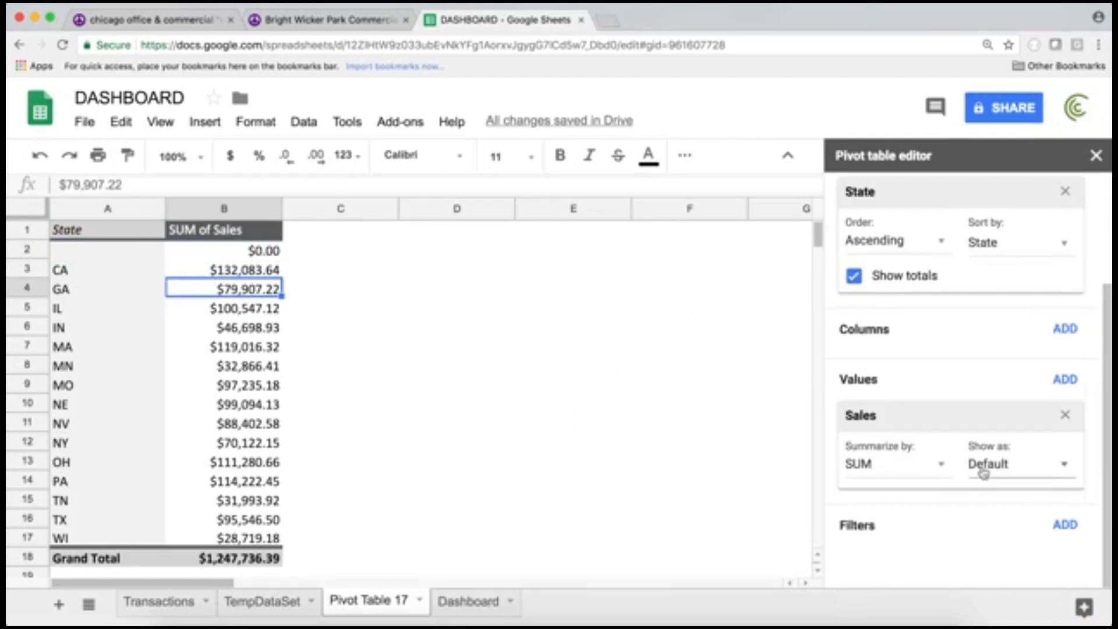
click(1063, 525)
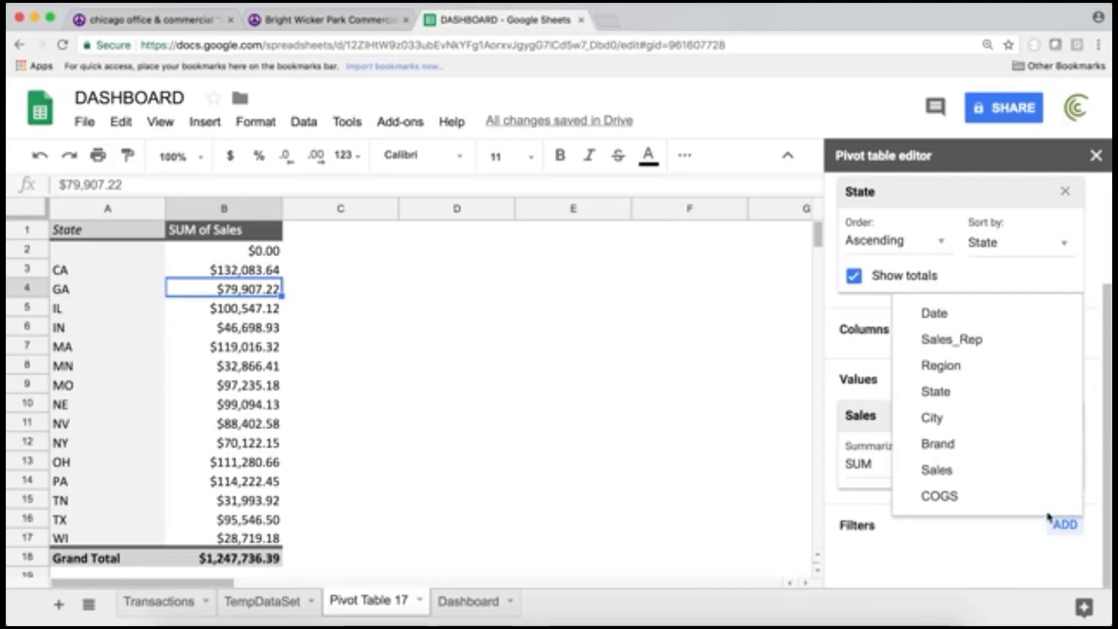
click(953, 389)
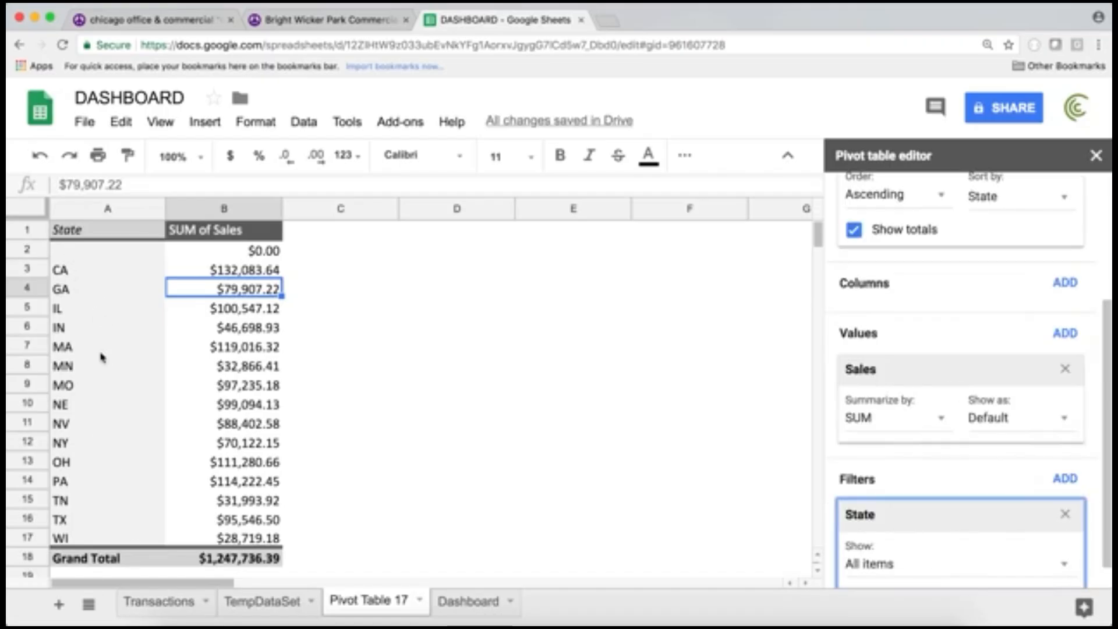
scroll(999, 490, down, 1)
click(1062, 531)
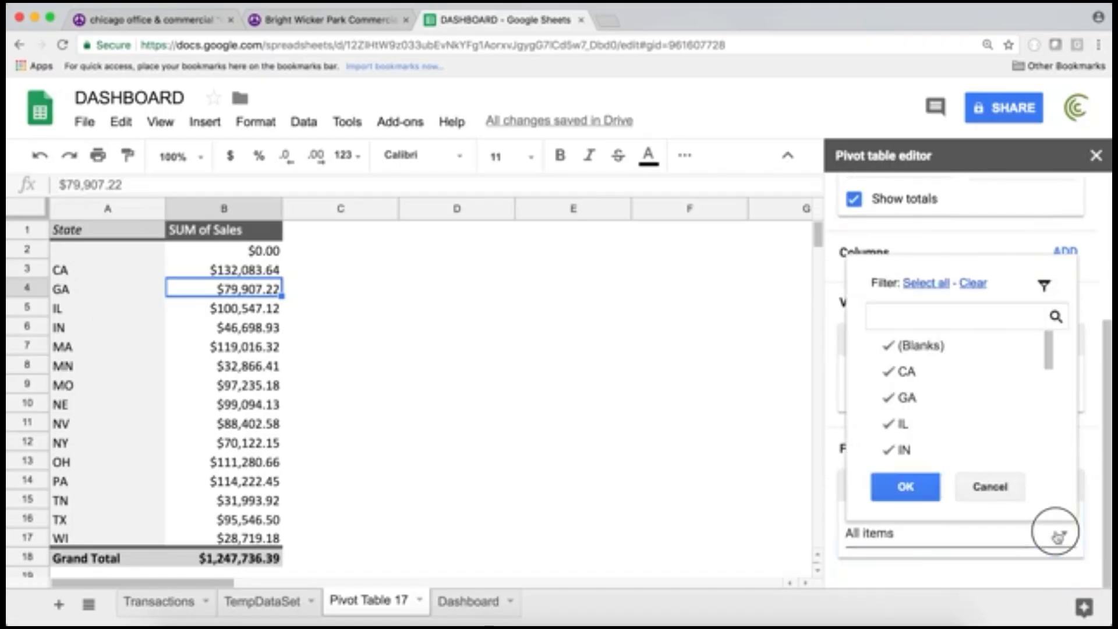
click(919, 350)
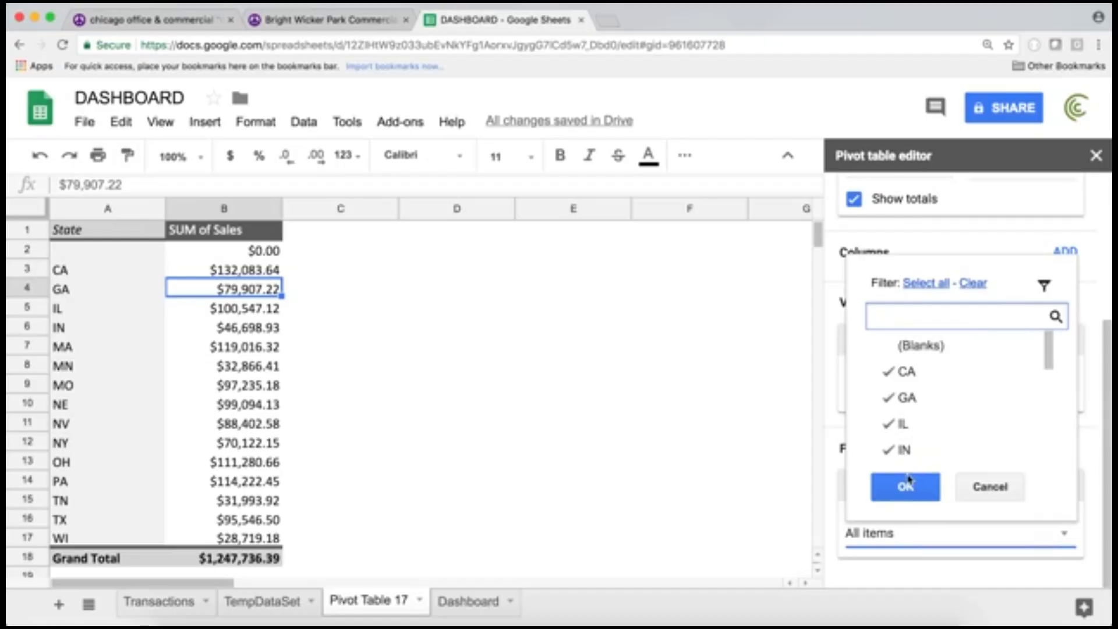
click(906, 488)
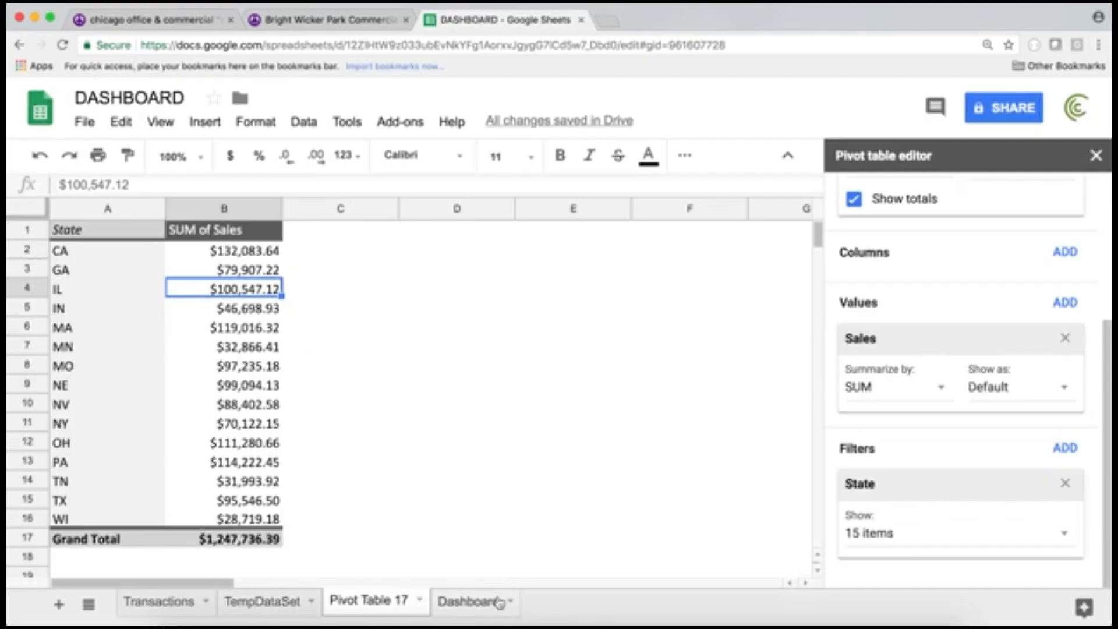
Step: Add a Brand filter to the Dashboard sheet's brand pivot table that excludes the (Blanks) item
click(476, 603)
click(227, 428)
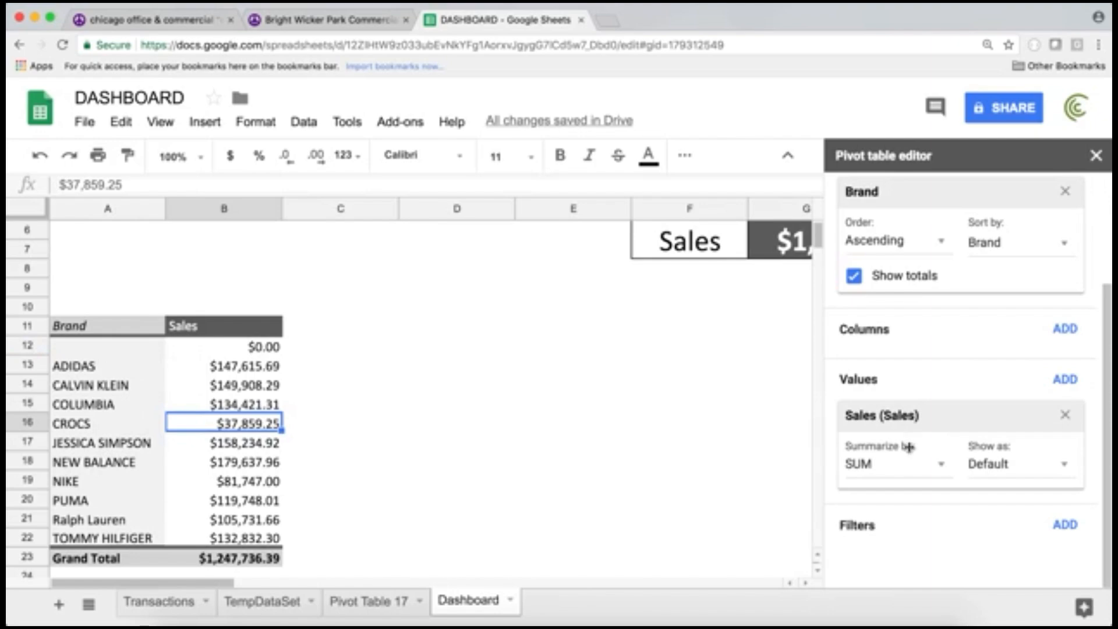
click(1107, 336)
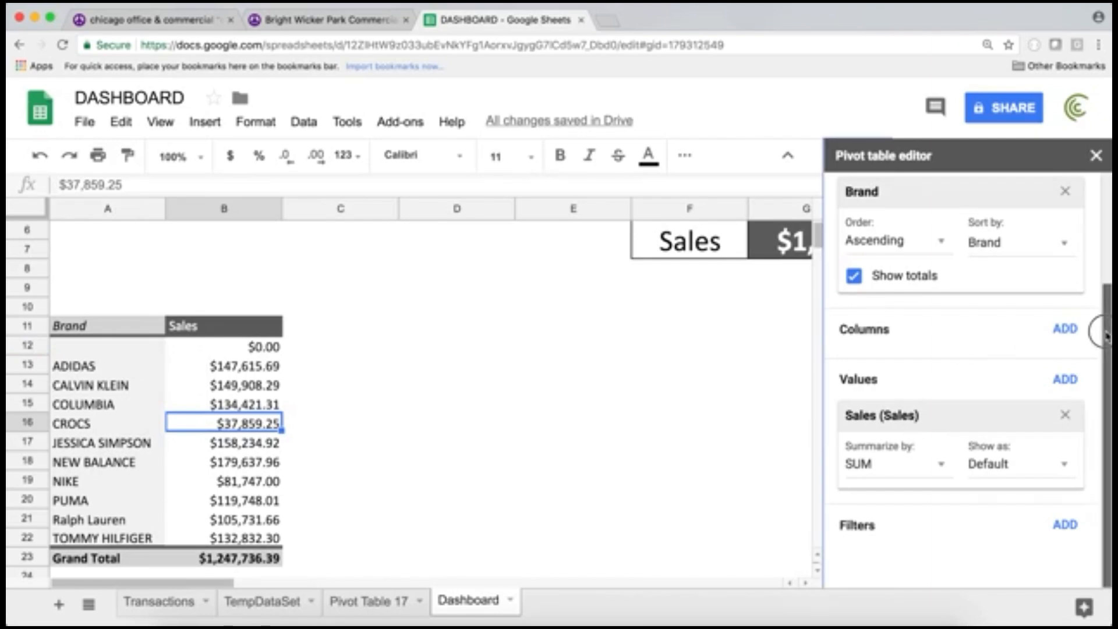
click(1067, 526)
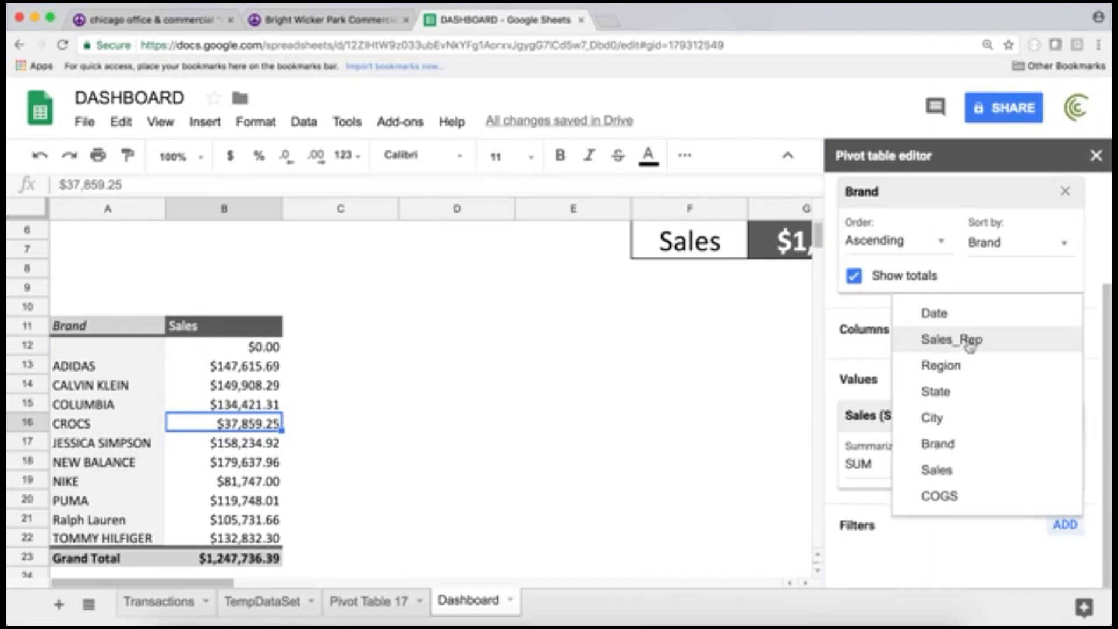
click(938, 443)
scroll(978, 472, down, 1)
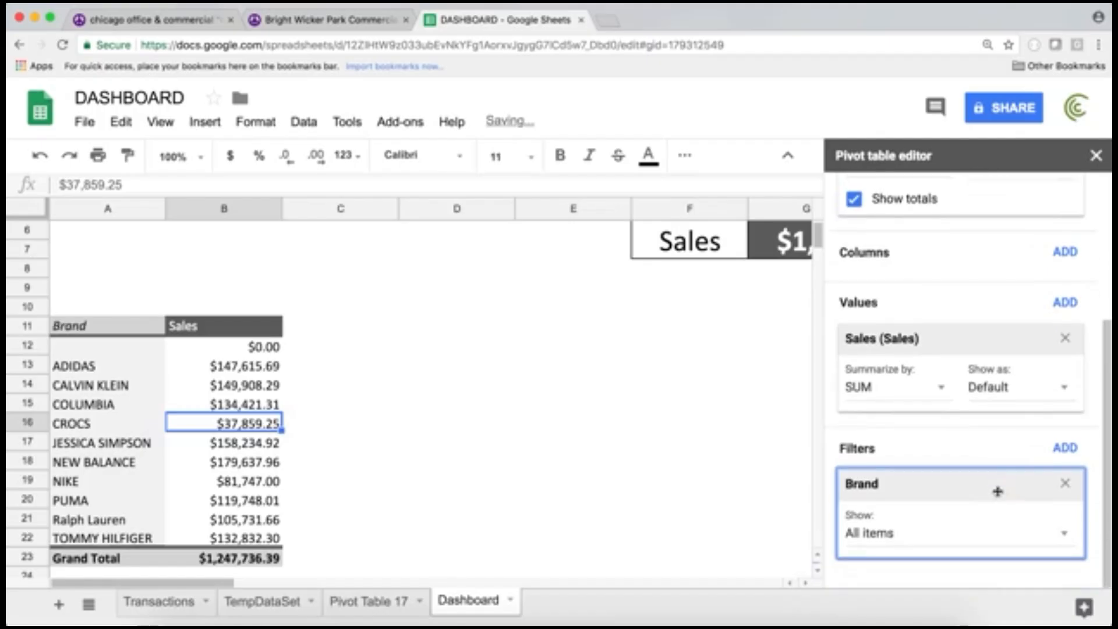
click(971, 535)
click(918, 345)
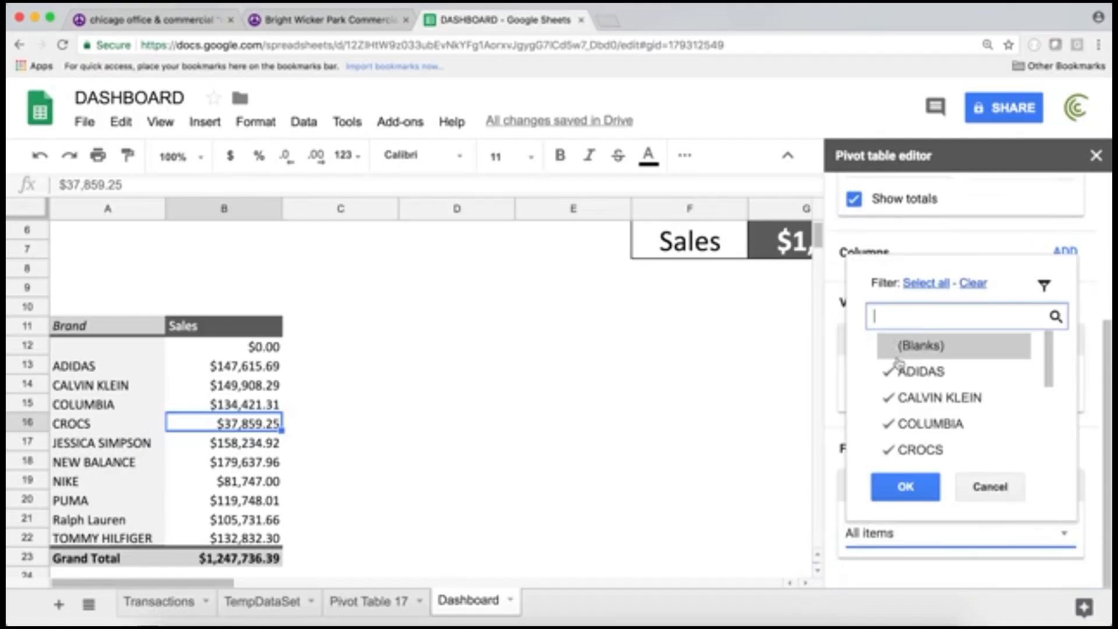
click(905, 487)
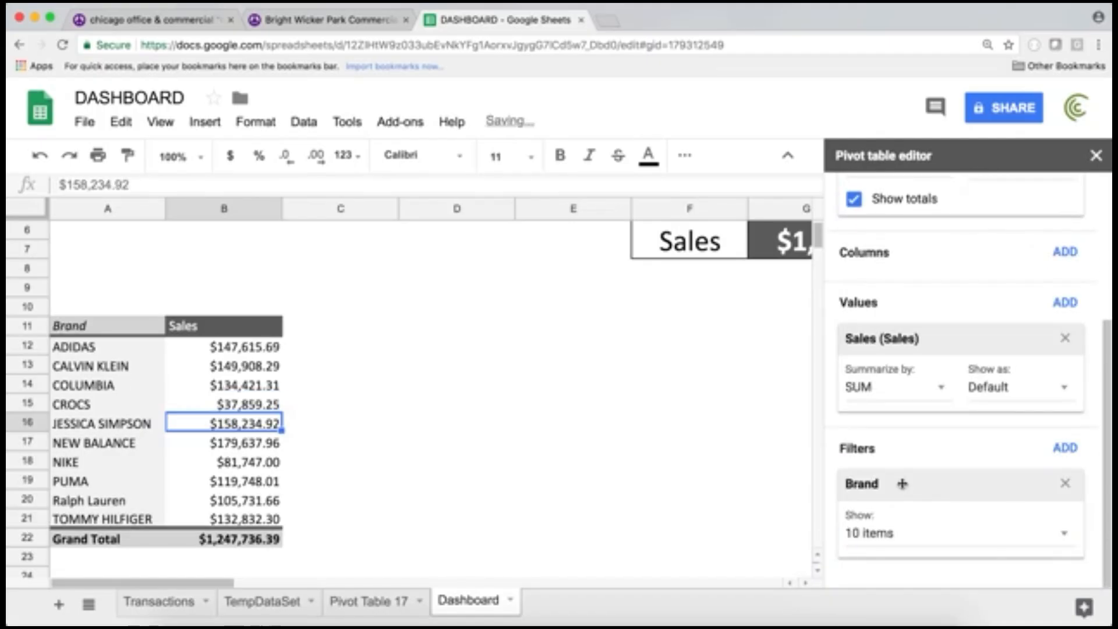
click(559, 424)
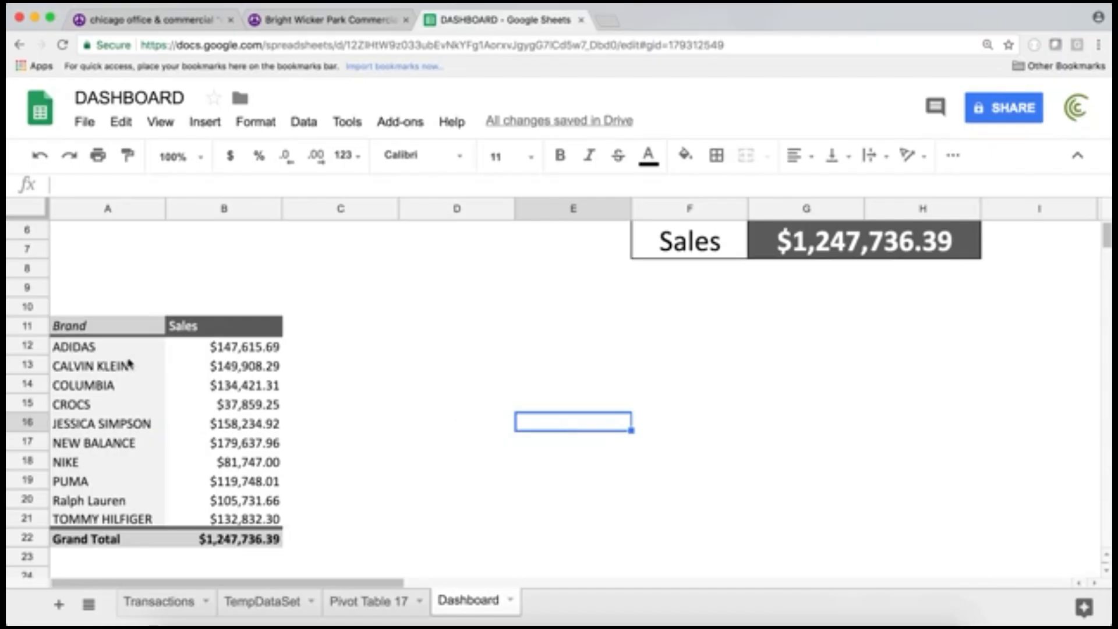
Step: Review the brand pivot table, the TempDataSet rows and its QUERY formula, and the last rows of the Transactions data
click(194, 375)
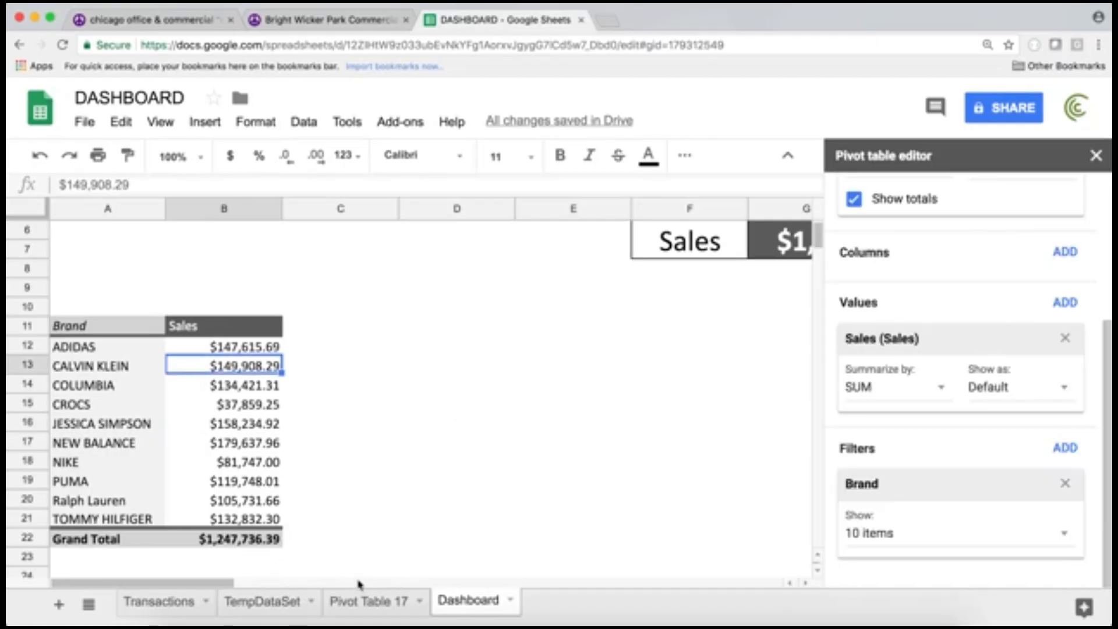
click(274, 602)
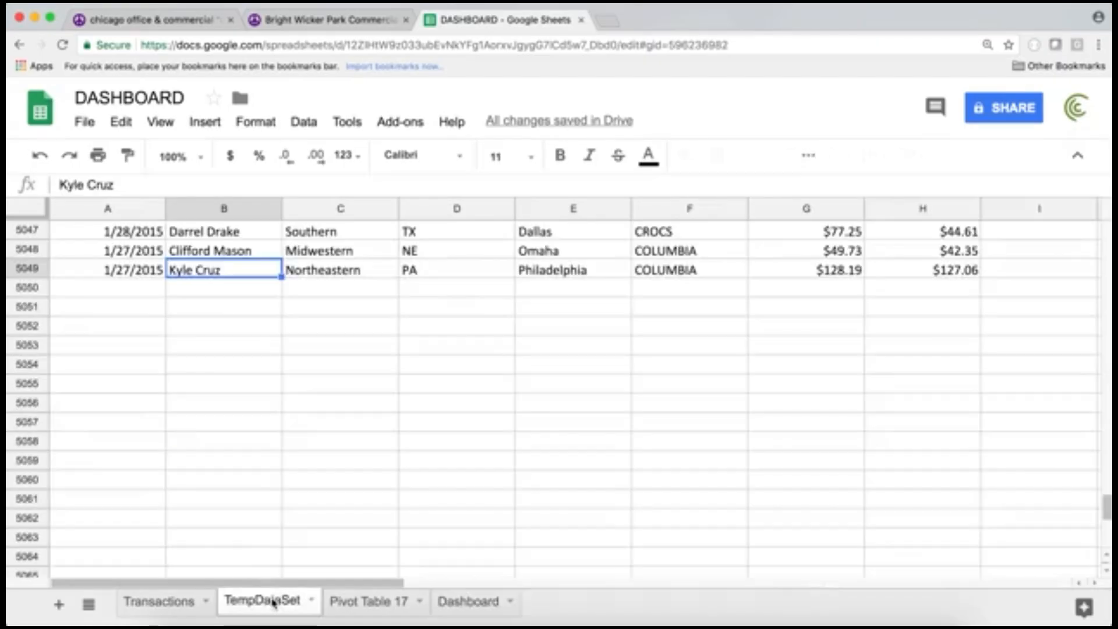
scroll(375, 379, down, 4)
scroll(376, 378, up, 15)
scroll(377, 374, up, 5)
click(378, 373)
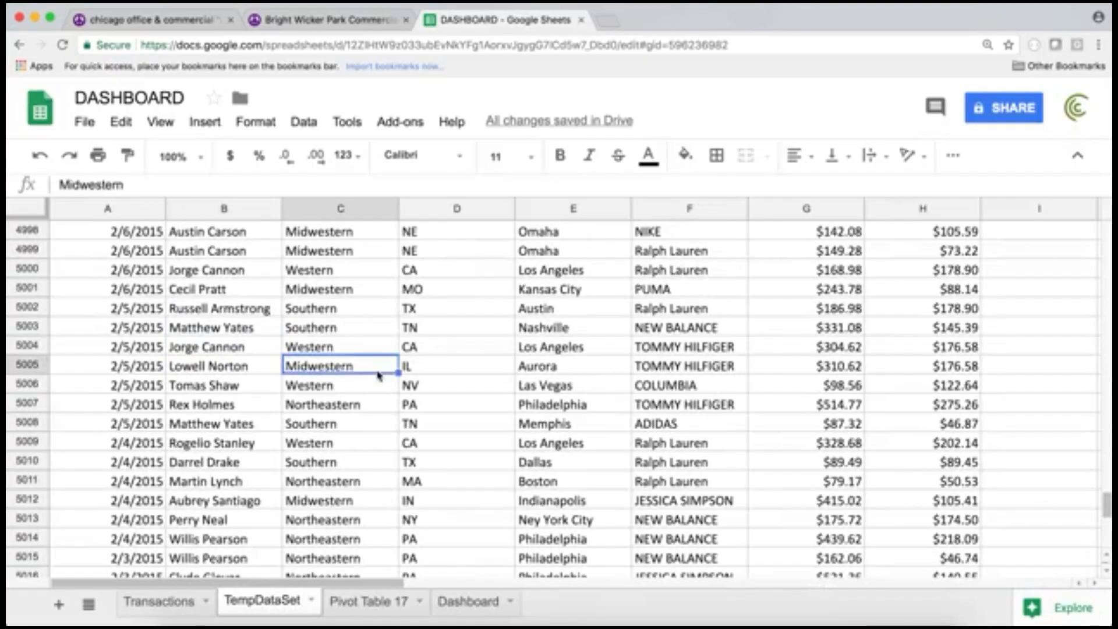
key(ctrl+Home)
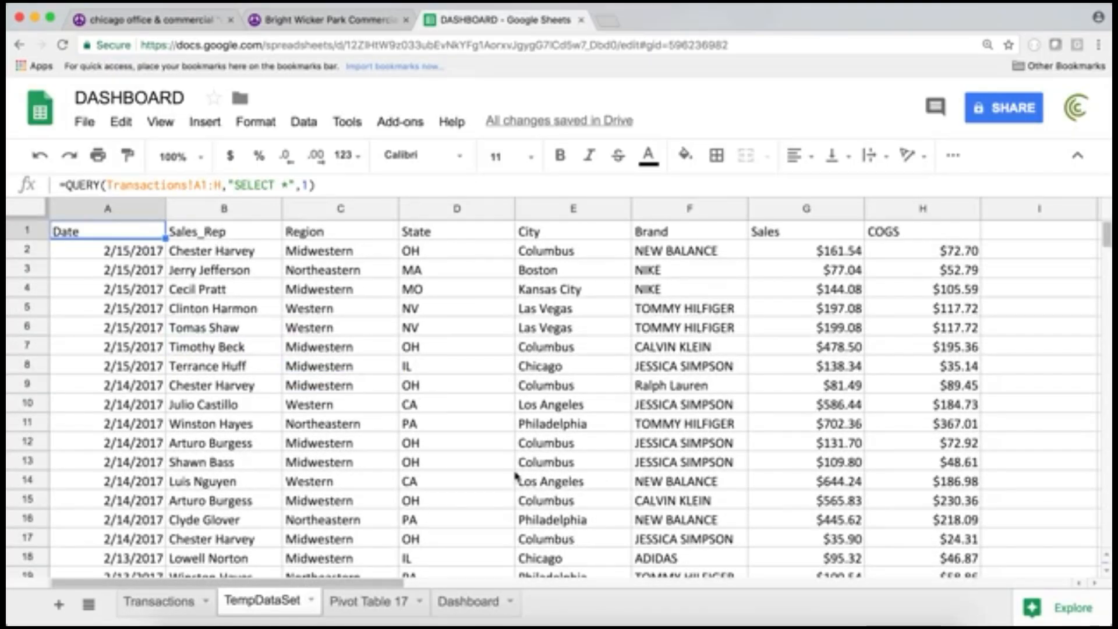
click(373, 286)
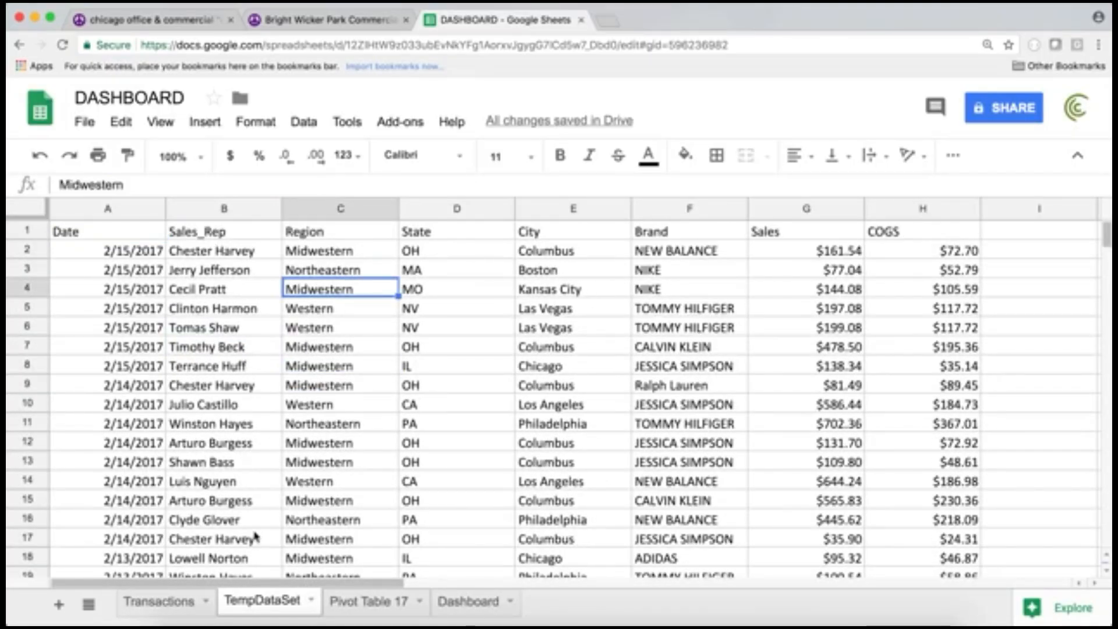
click(175, 601)
click(120, 412)
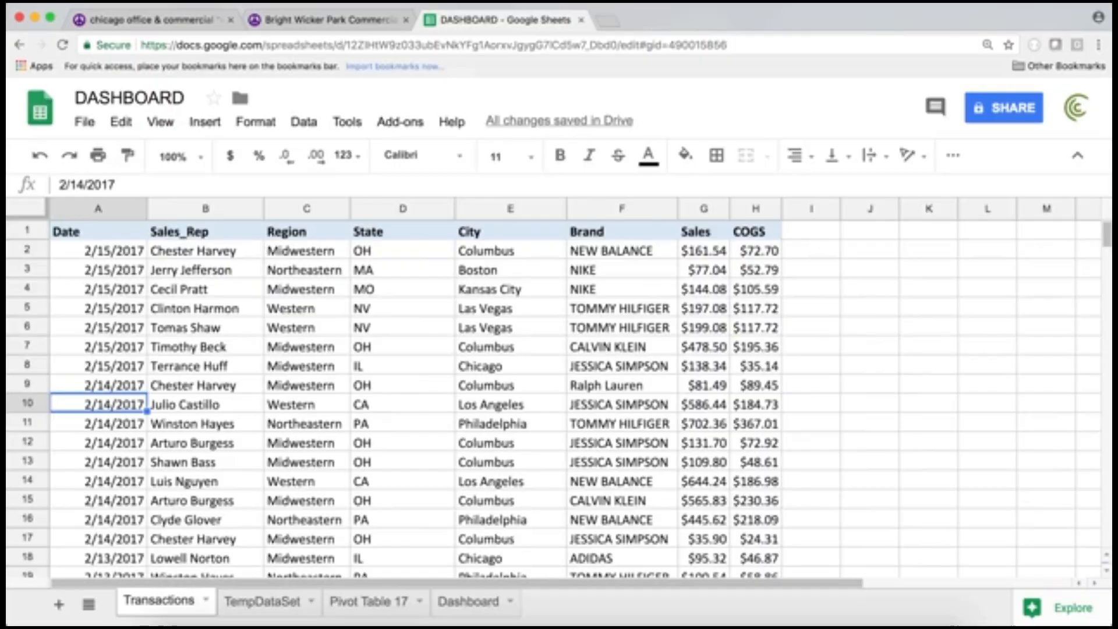
key(ctrl+Down)
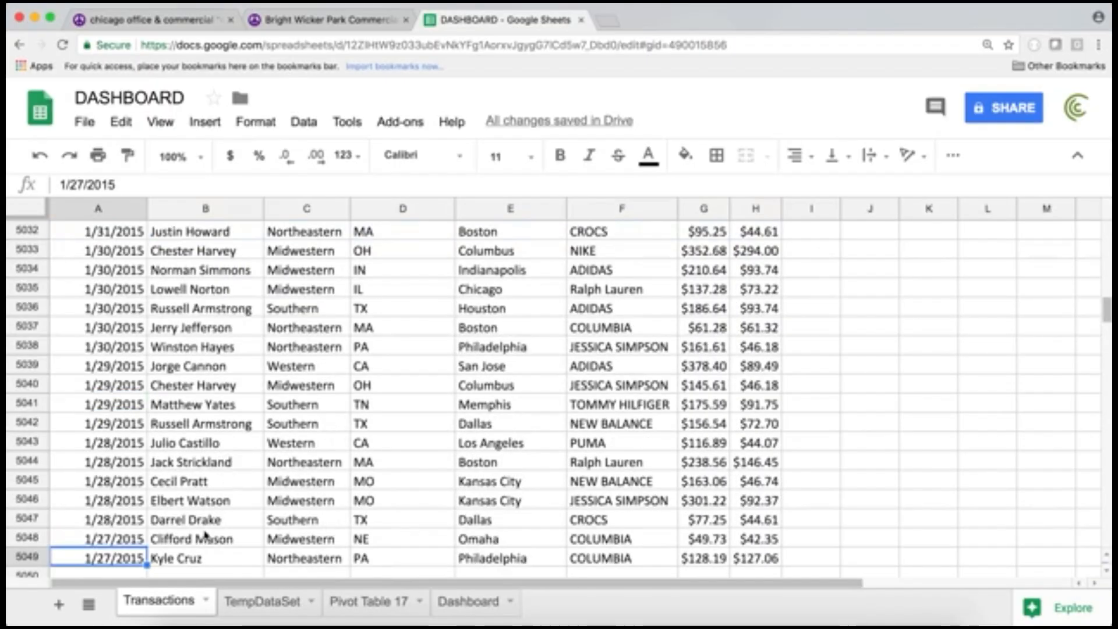
click(285, 601)
key(ctrl+Home)
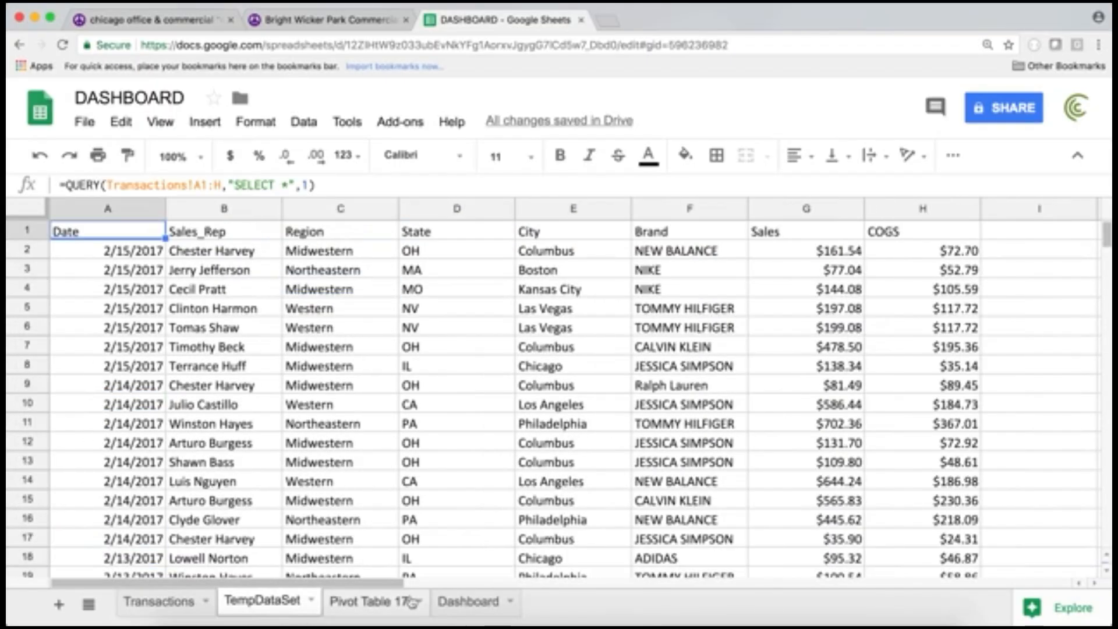
Step: Rename the sheet holding the state pivot table as "Pivot Slaes by State"
click(376, 613)
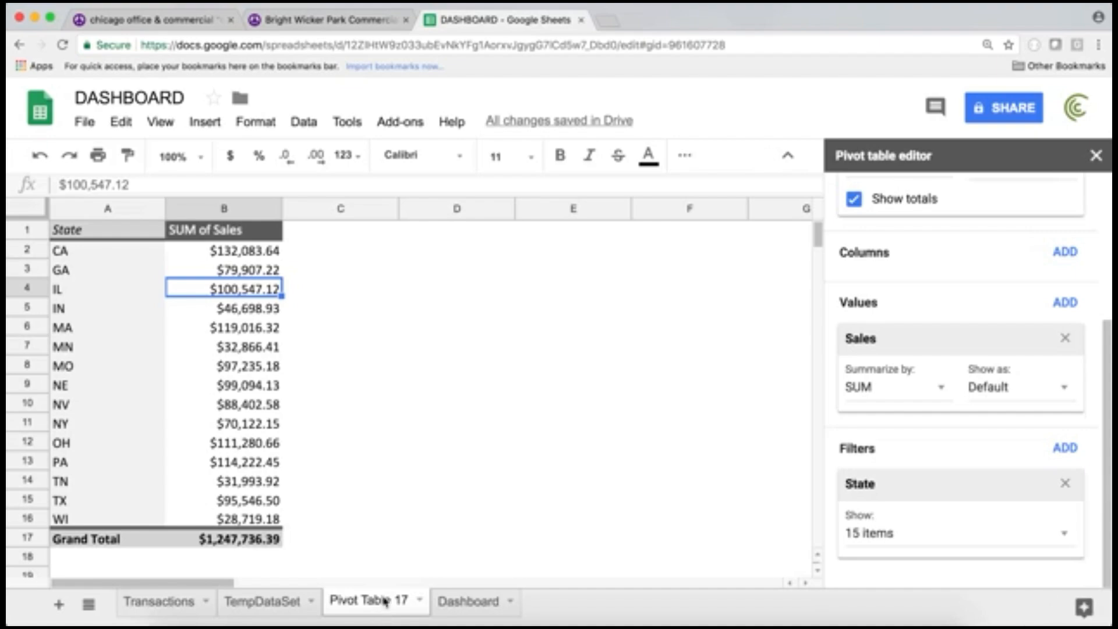
double_click(383, 600)
text(P)
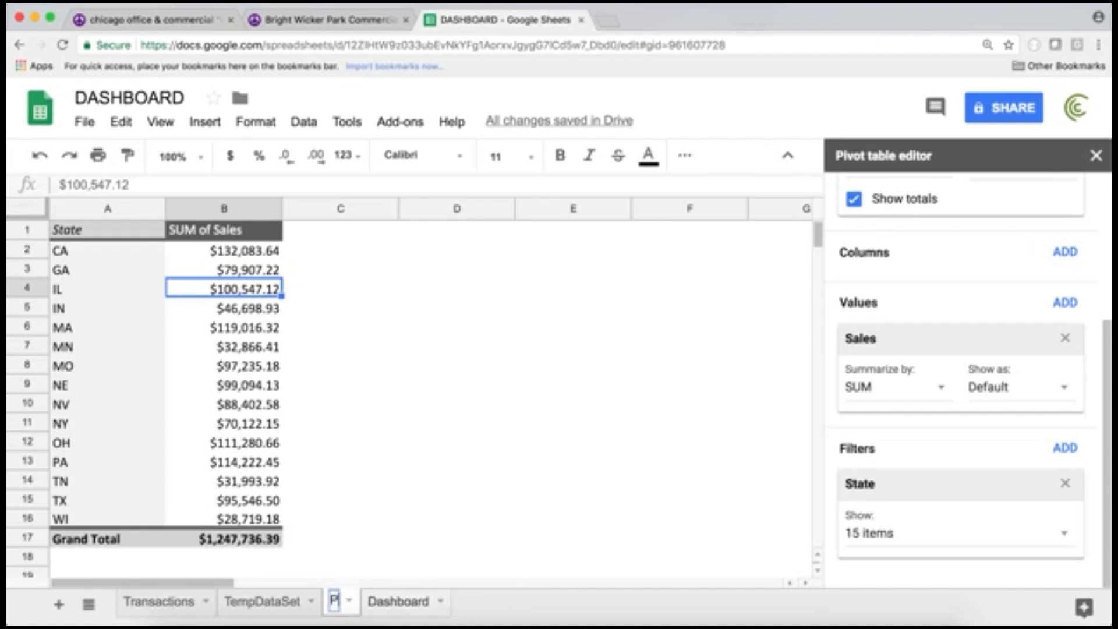
text(ivot by )
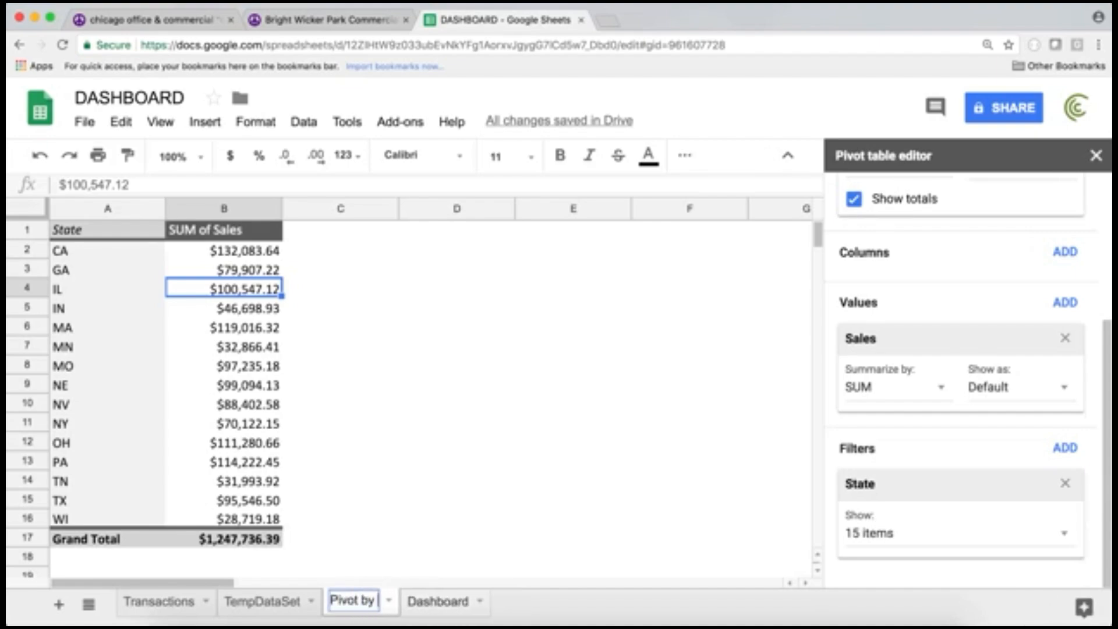
text(S)
key(BackSpace)
key(BackSpace)
key(BackSpace)
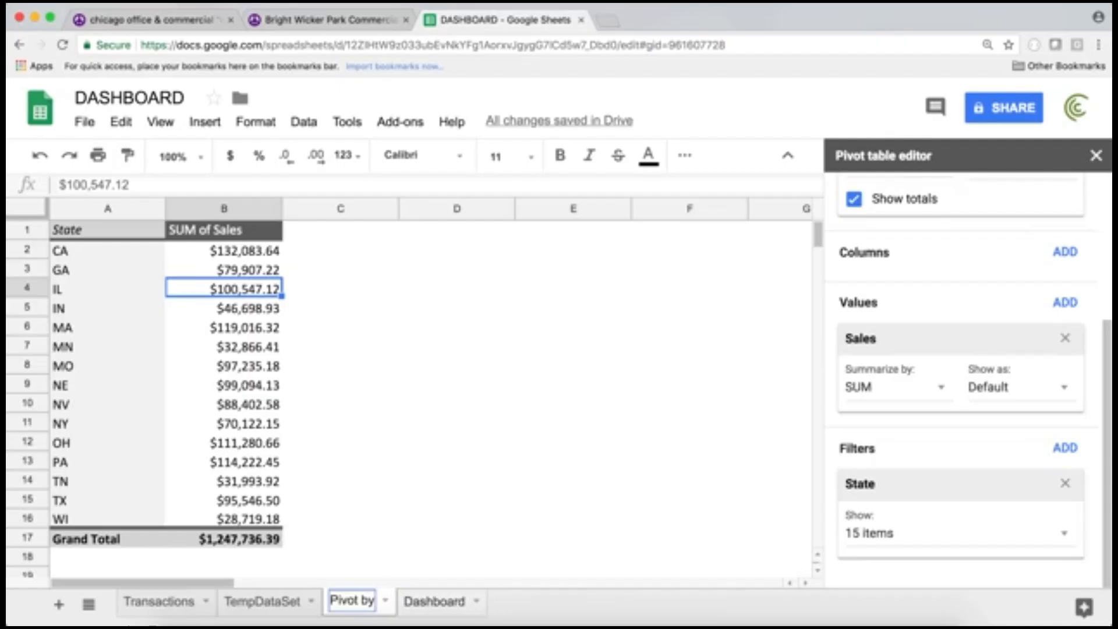
text(Slaes)
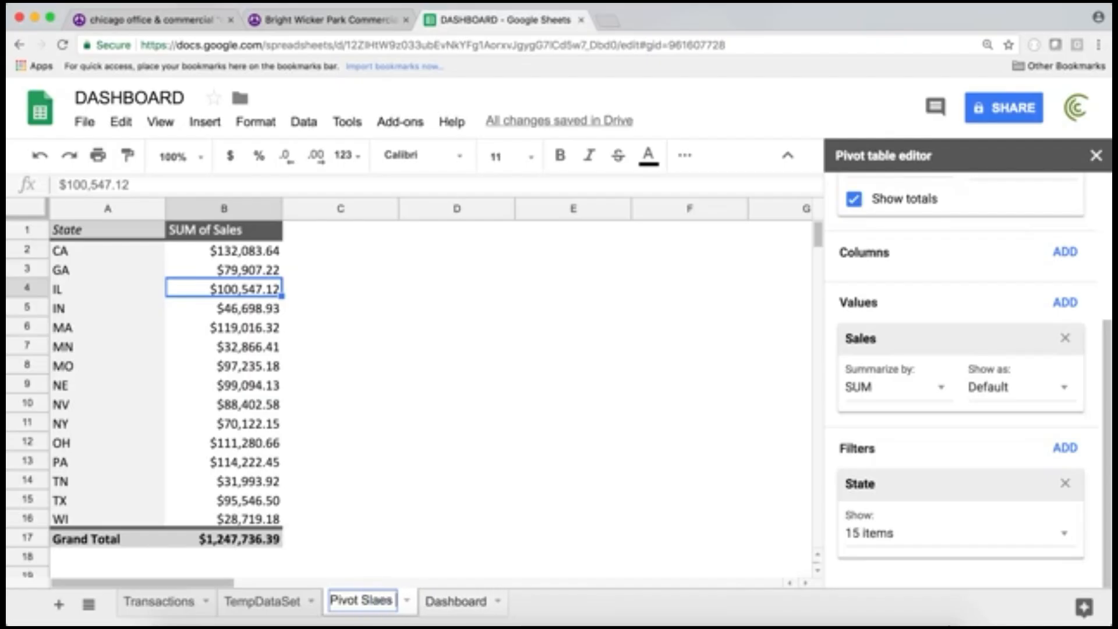
text( by Stat)
key(BackSpace)
key(BackSpace)
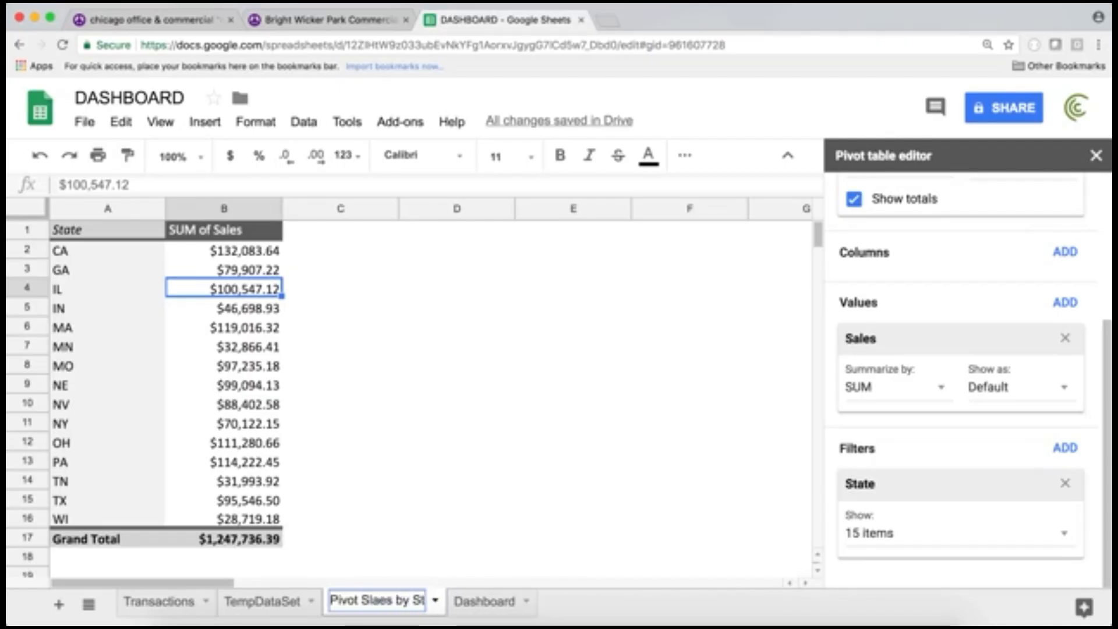
text(ate)
key(Return)
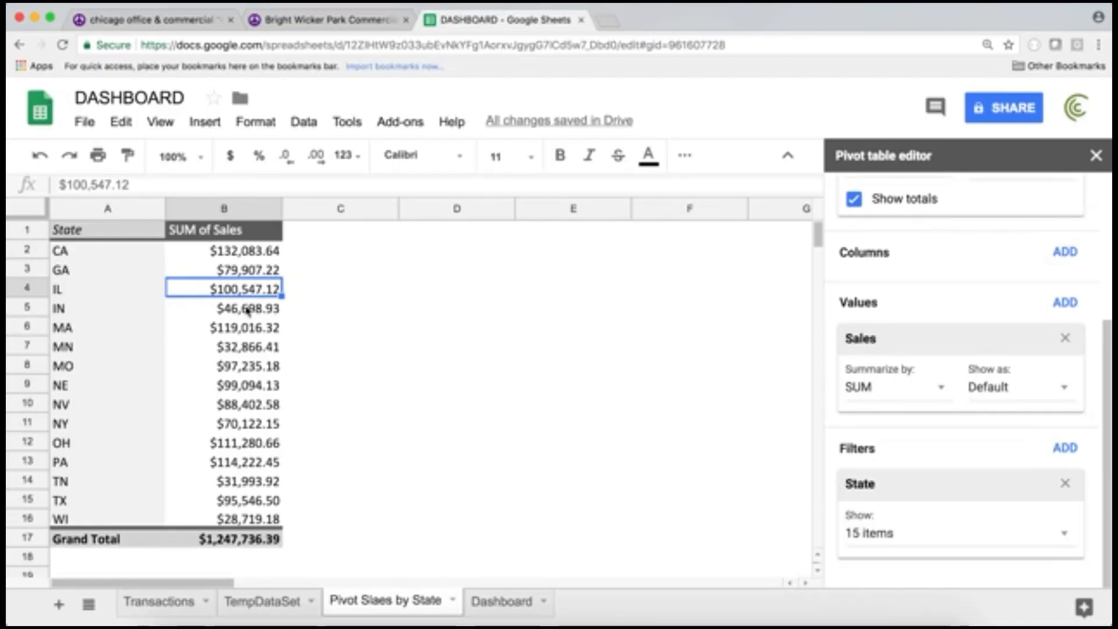
Step: Insert a chart based on the state pivot table's data
click(115, 236)
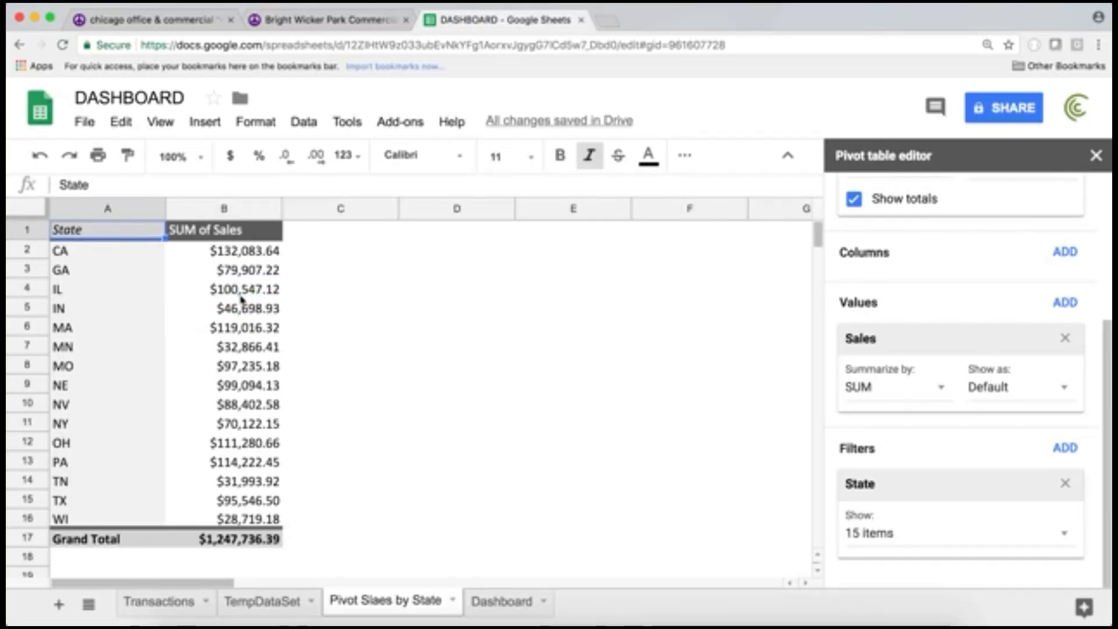
click(214, 129)
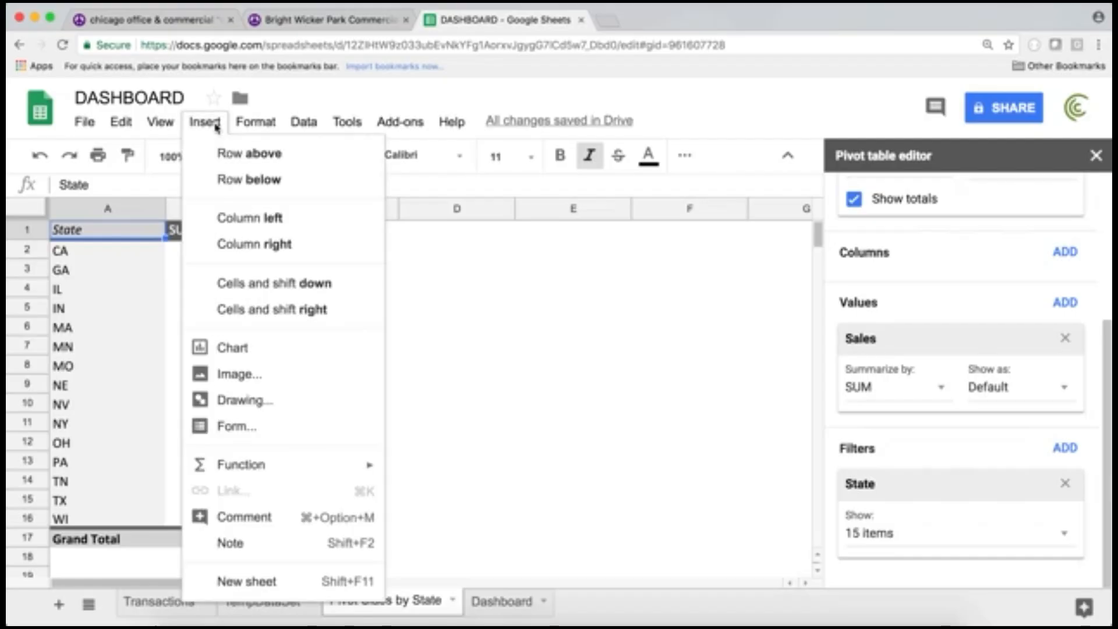
click(287, 353)
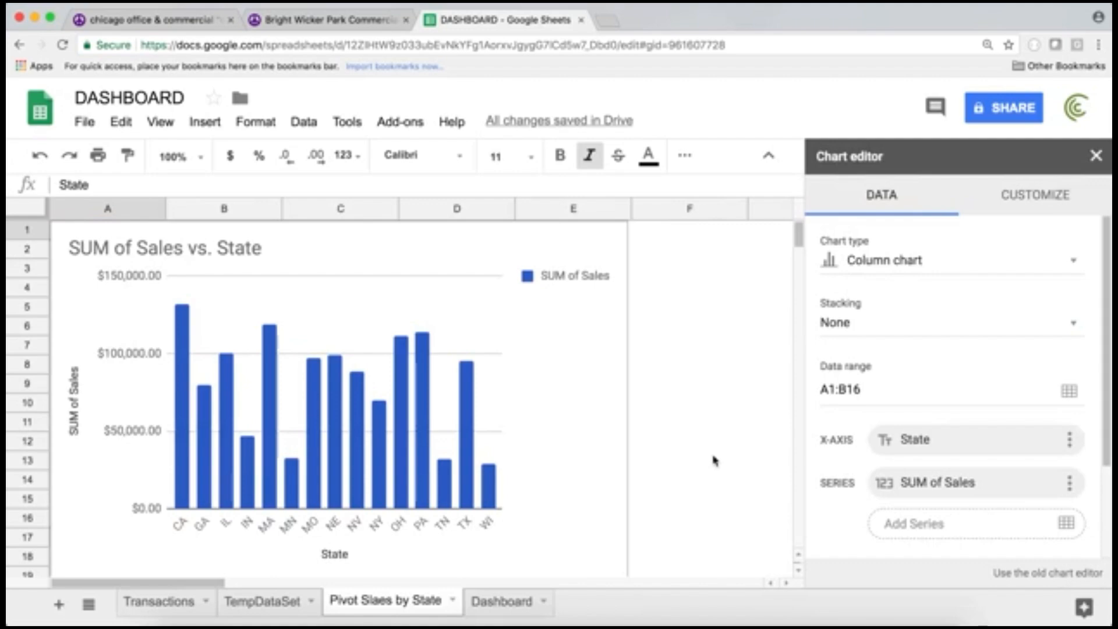
Step: Change the state sales chart's type to Geo chart
click(985, 268)
scroll(1005, 362, down, 1)
scroll(1005, 363, down, 5)
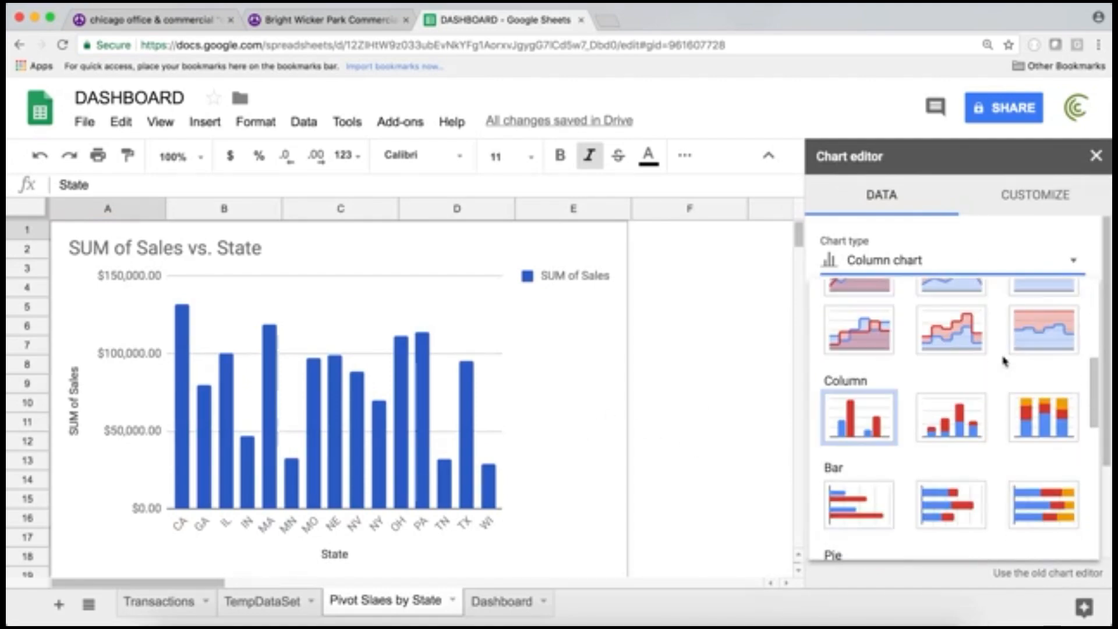
scroll(1003, 362, down, 5)
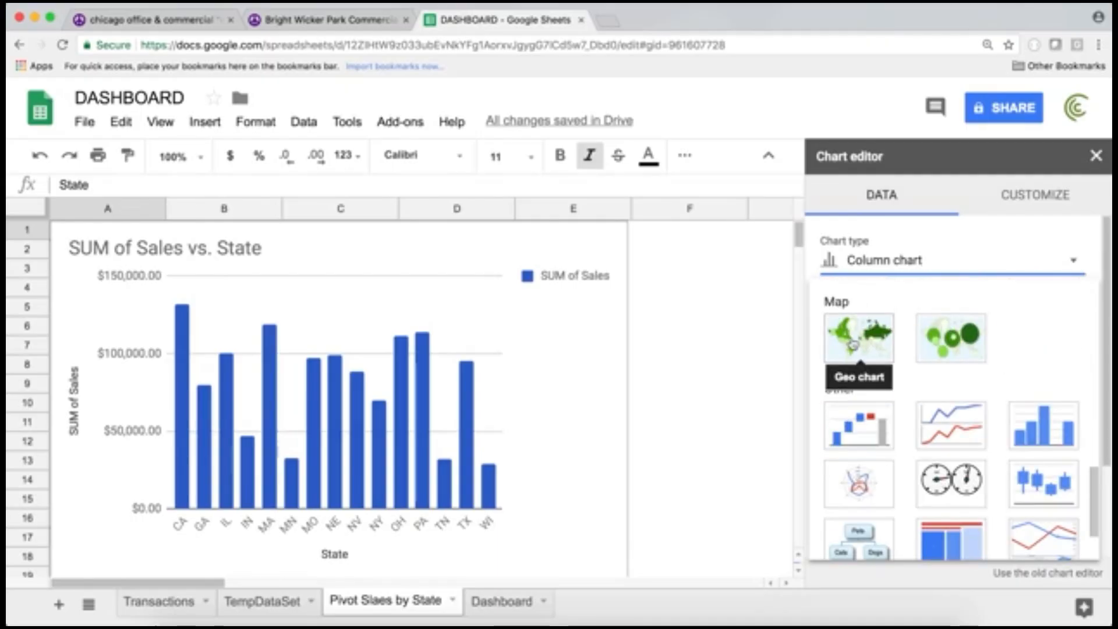
click(872, 346)
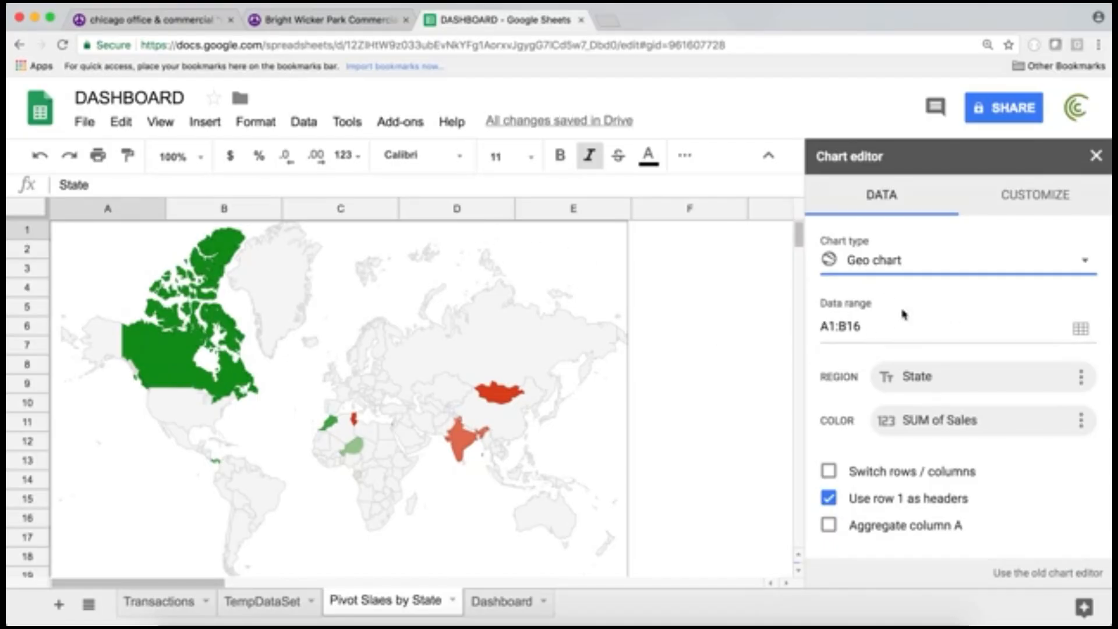
Step: Set the geo chart's region to United States
click(603, 239)
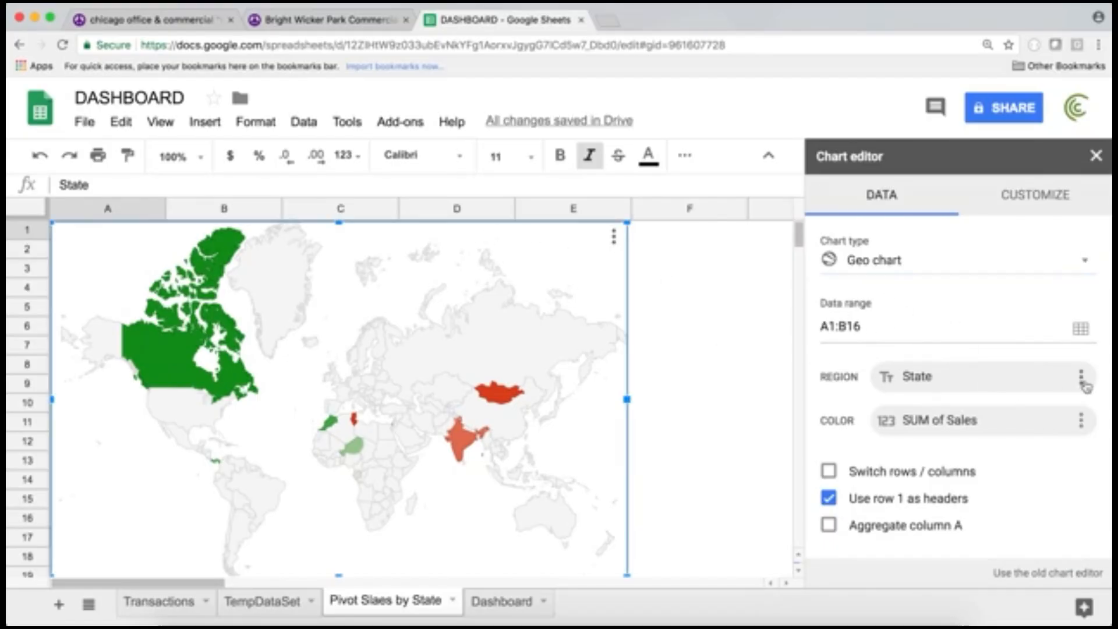
click(1023, 197)
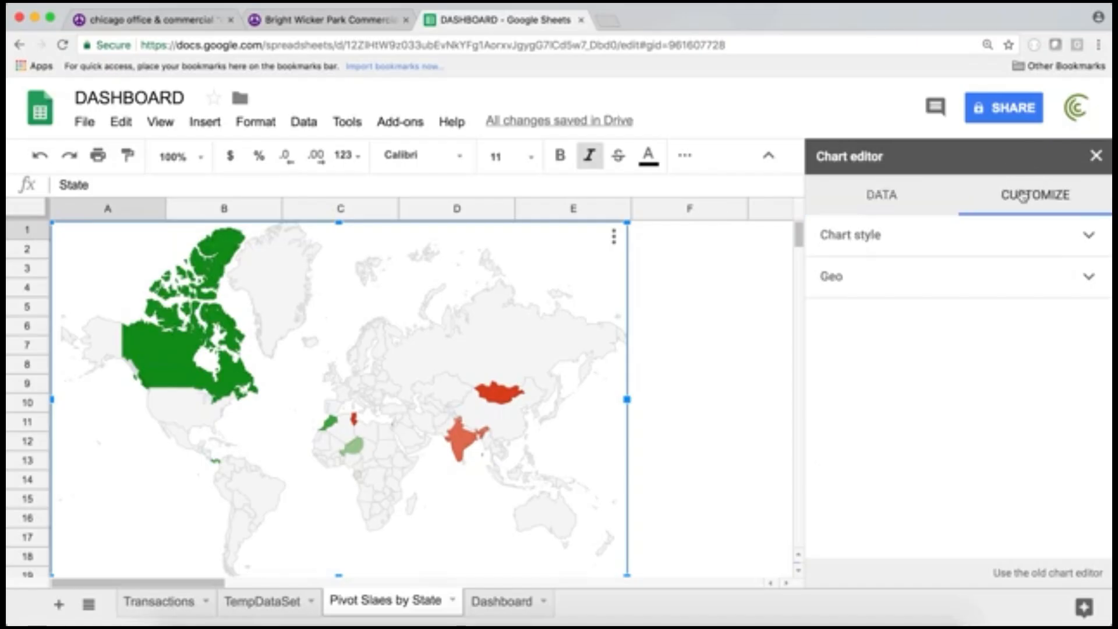
click(886, 284)
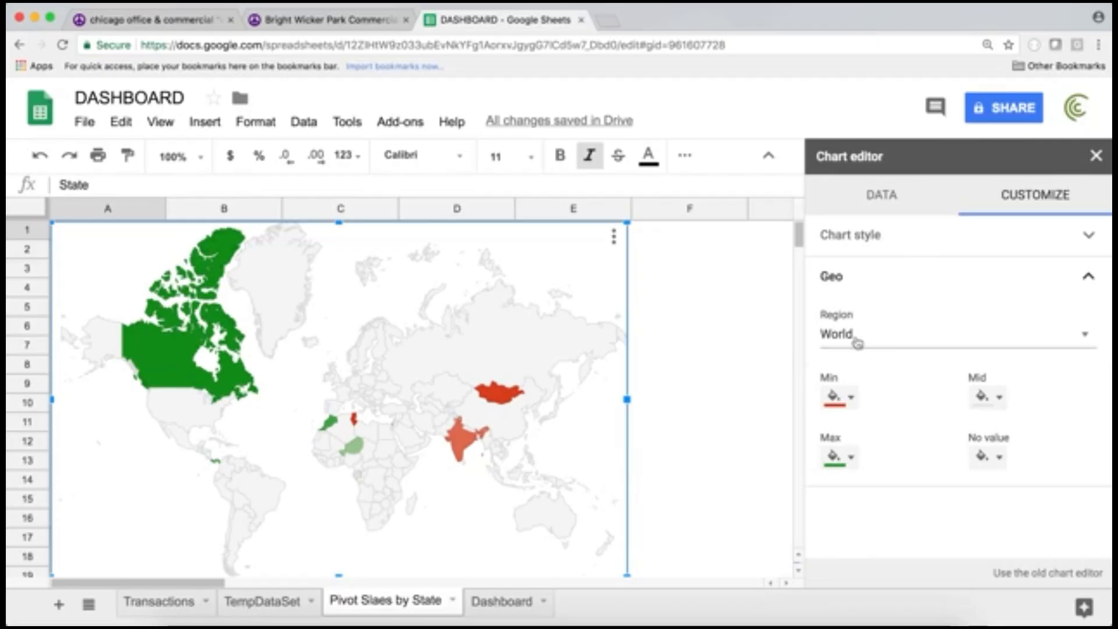
click(911, 349)
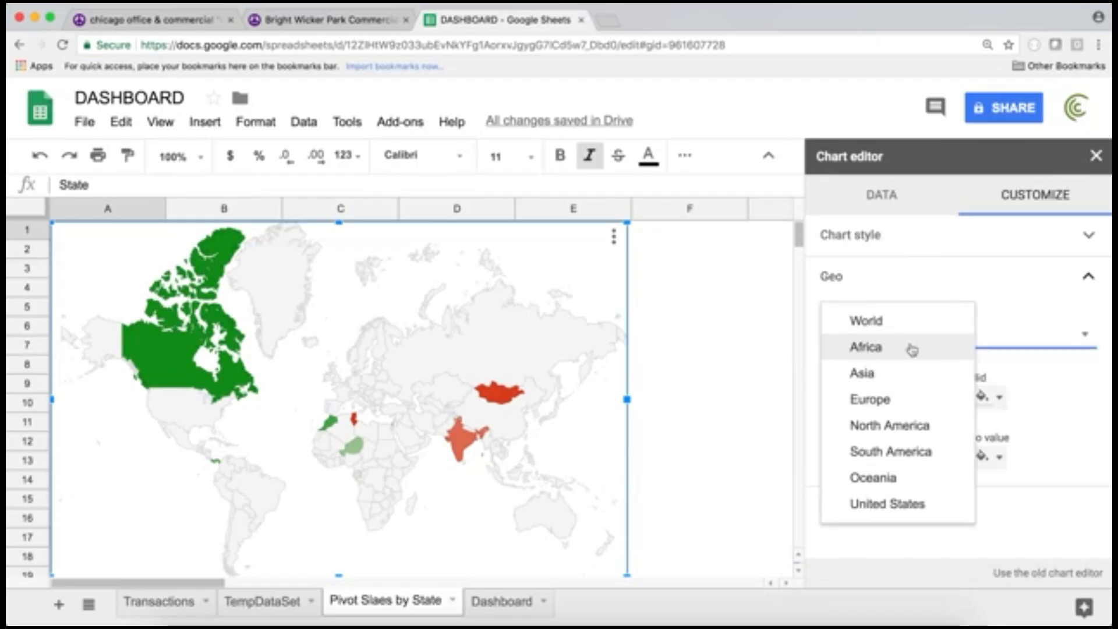
click(917, 505)
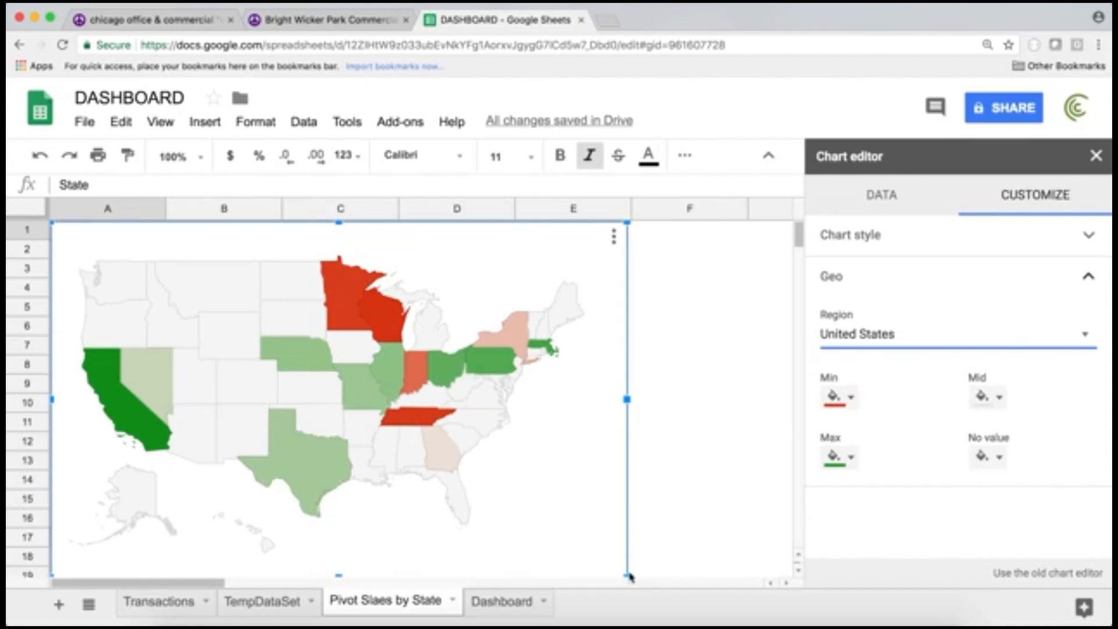
Step: Shrink the map chart to span about rows 1 to 14, and copy it to cell C12 of the Dashboard sheet
drag(624, 578, 487, 431)
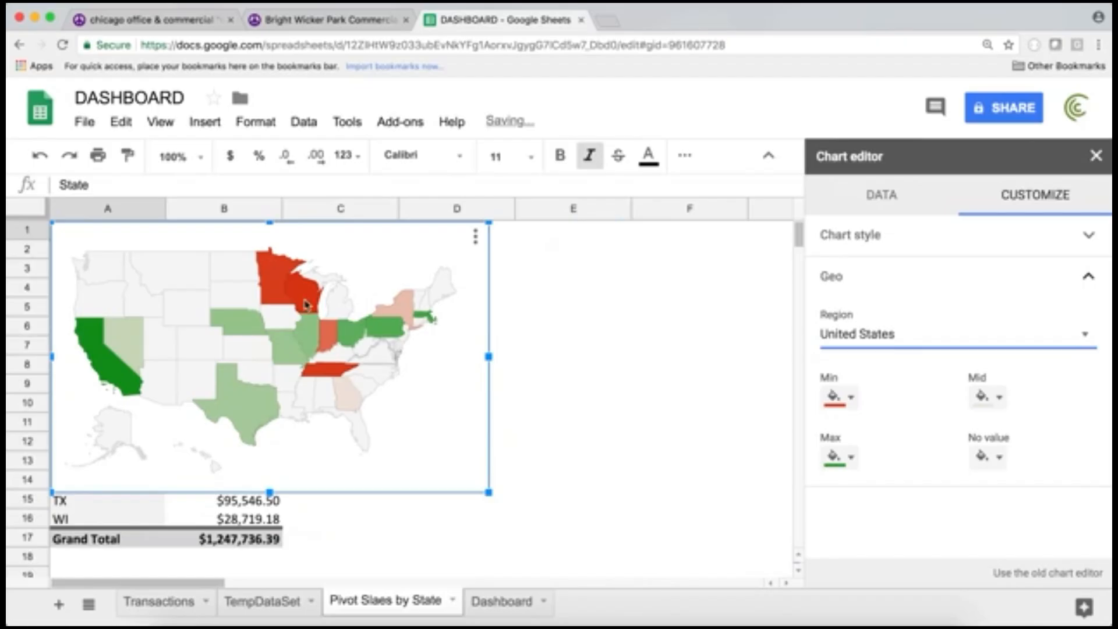
click(271, 259)
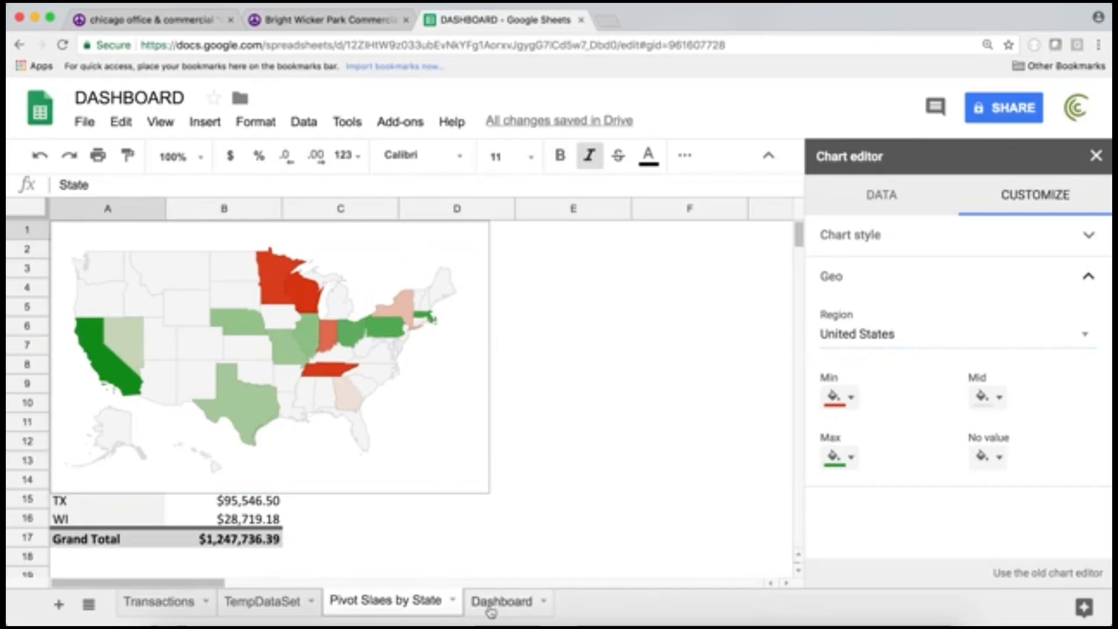
click(491, 606)
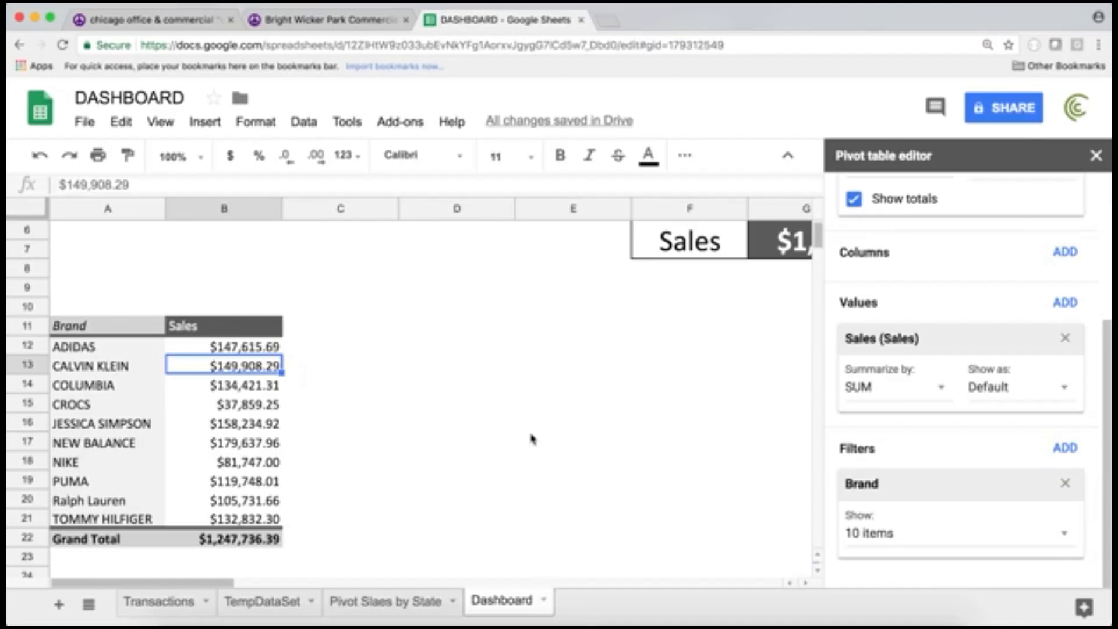
click(406, 351)
key(ctrl+v)
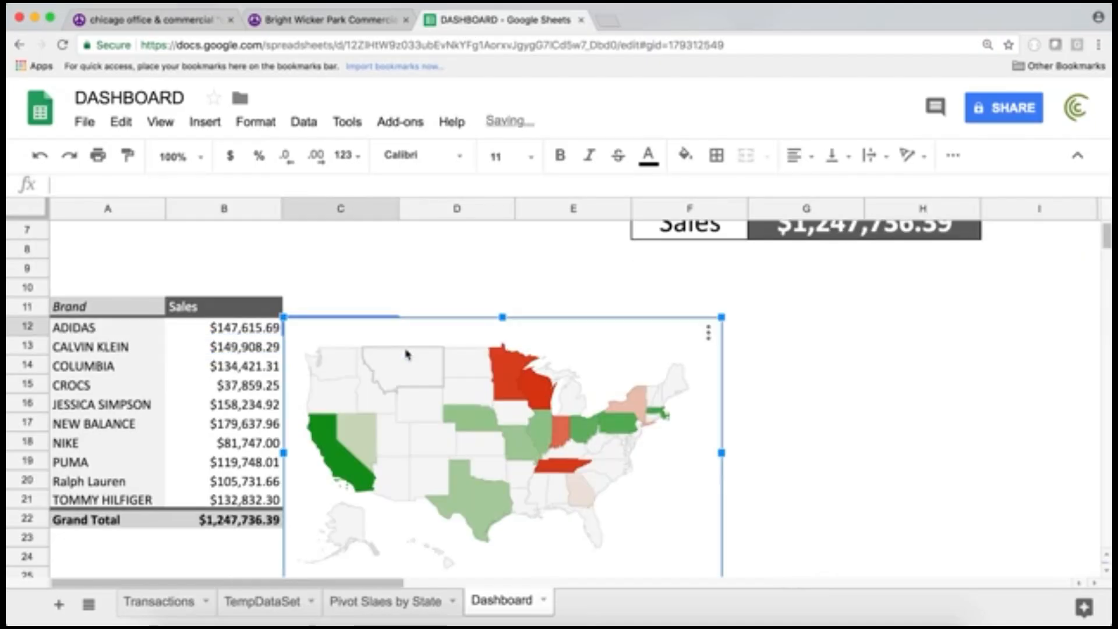
Step: Reduce the map chart on the Dashboard sheet and place it beside the brand pivot table, starting at about row 12
drag(381, 333, 570, 298)
drag(468, 551, 585, 479)
scroll(650, 449, up, 3)
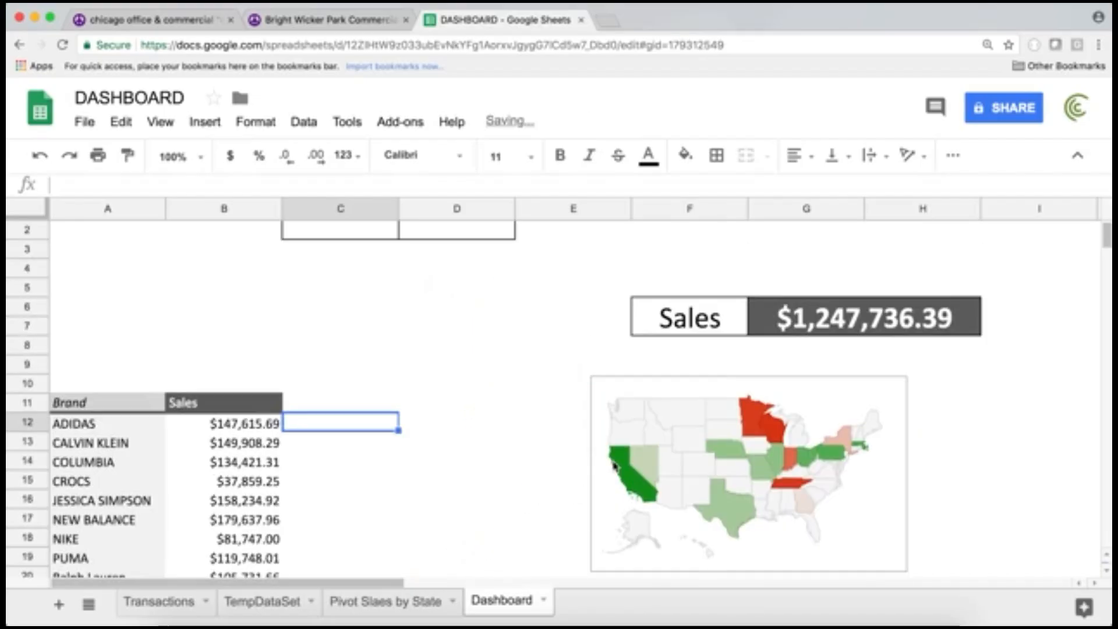
drag(755, 414, 399, 452)
Step: Enter "Total Sales by State" as a bold title above the map chart, merged across D10:F11
click(397, 421)
click(440, 421)
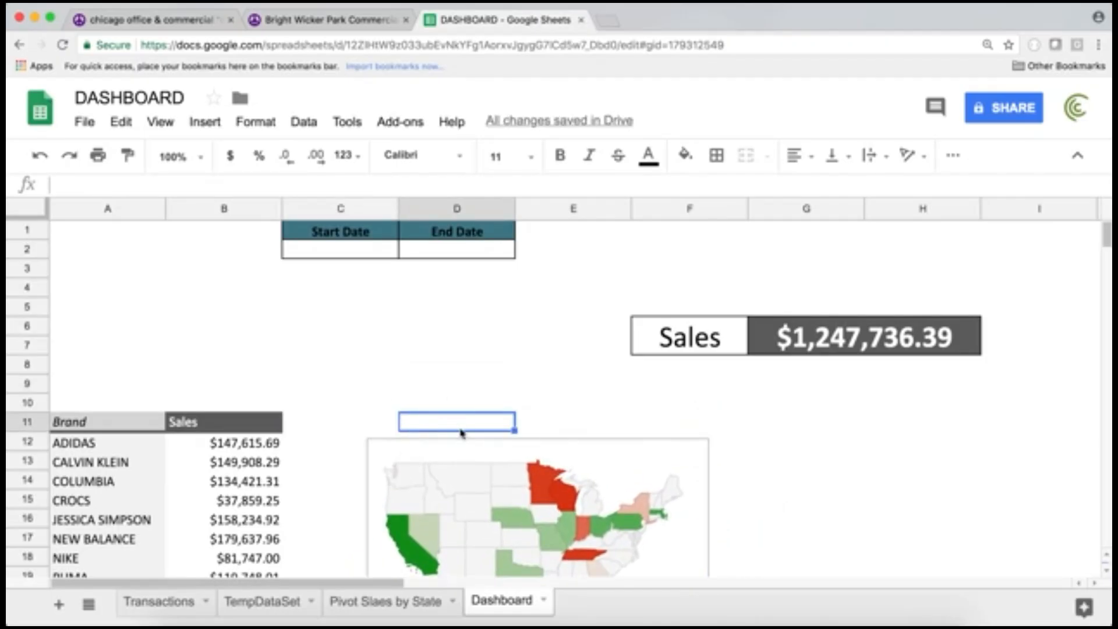
text(Total Sales b)
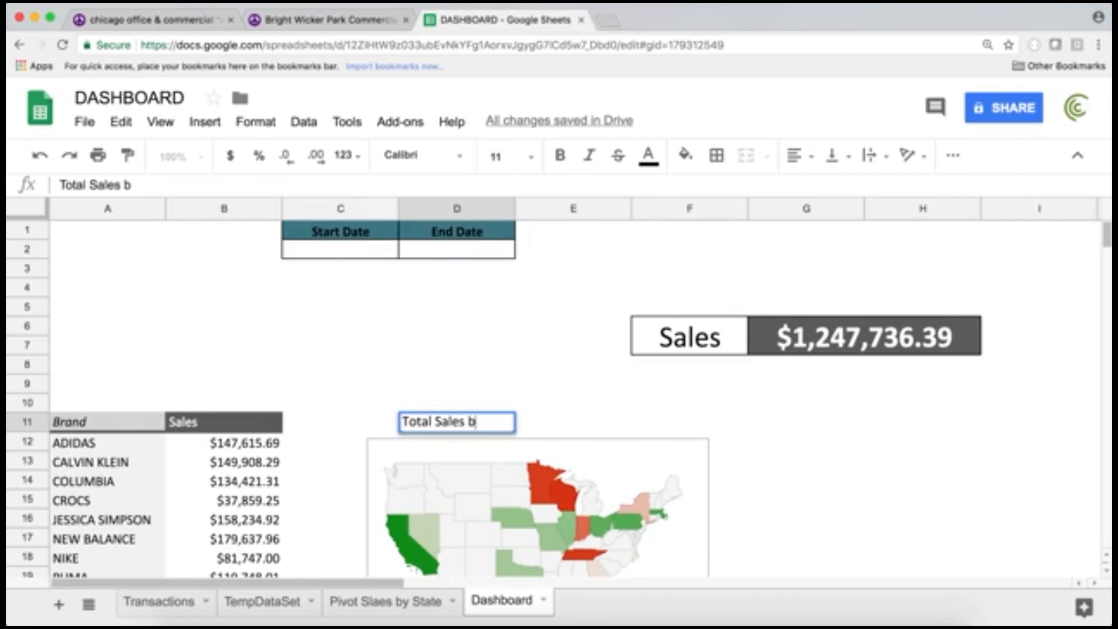
text(y State)
key(Return)
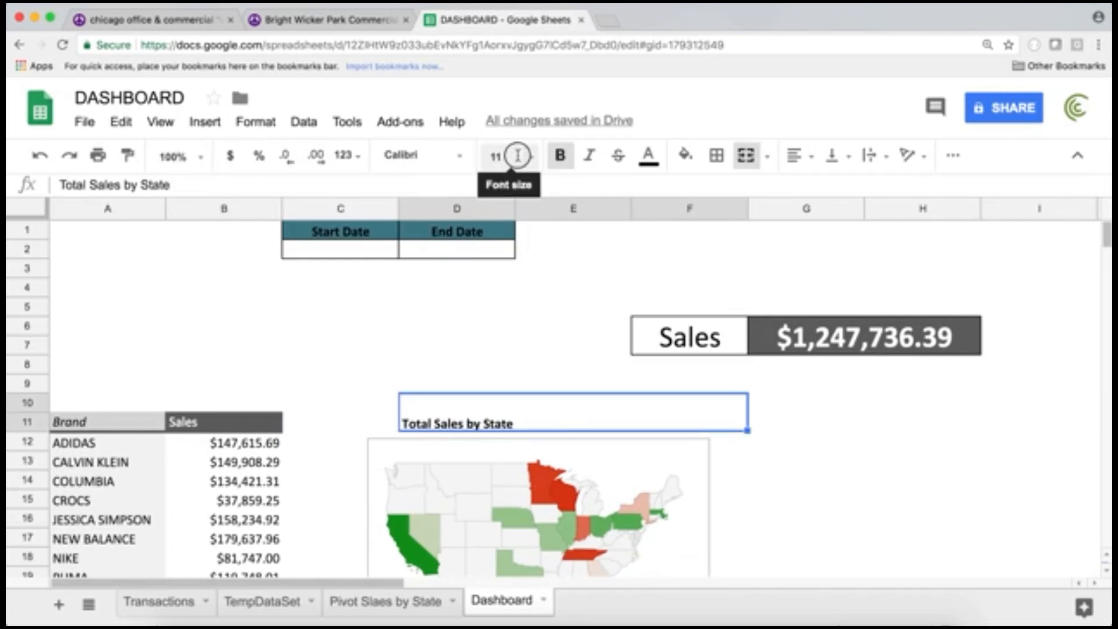
Step: Set the map title's font size to 18
click(517, 156)
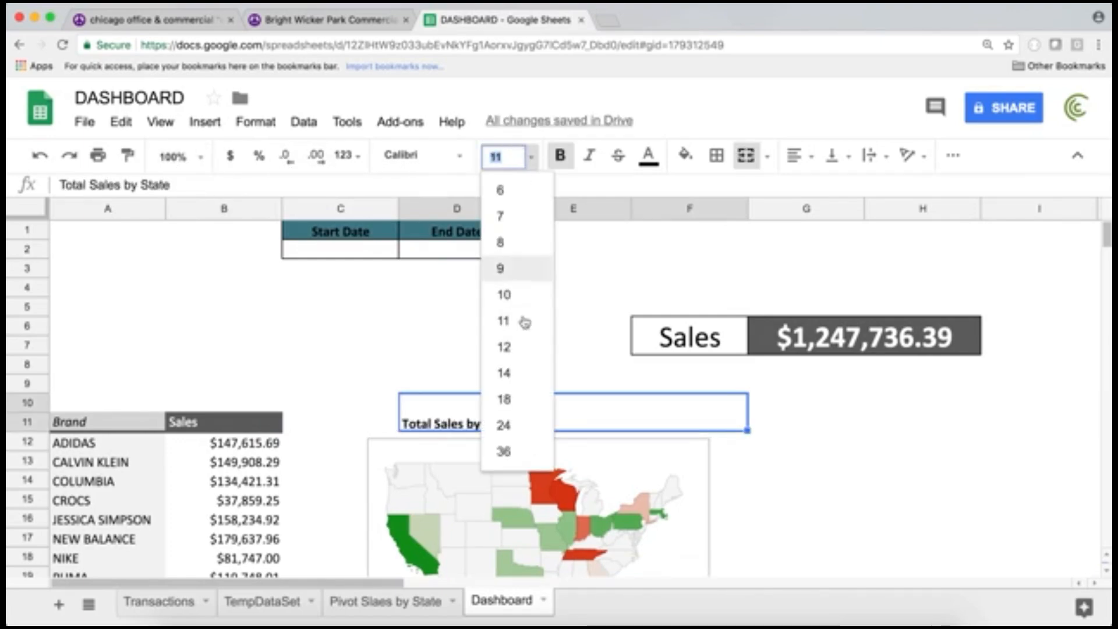
click(504, 425)
click(527, 159)
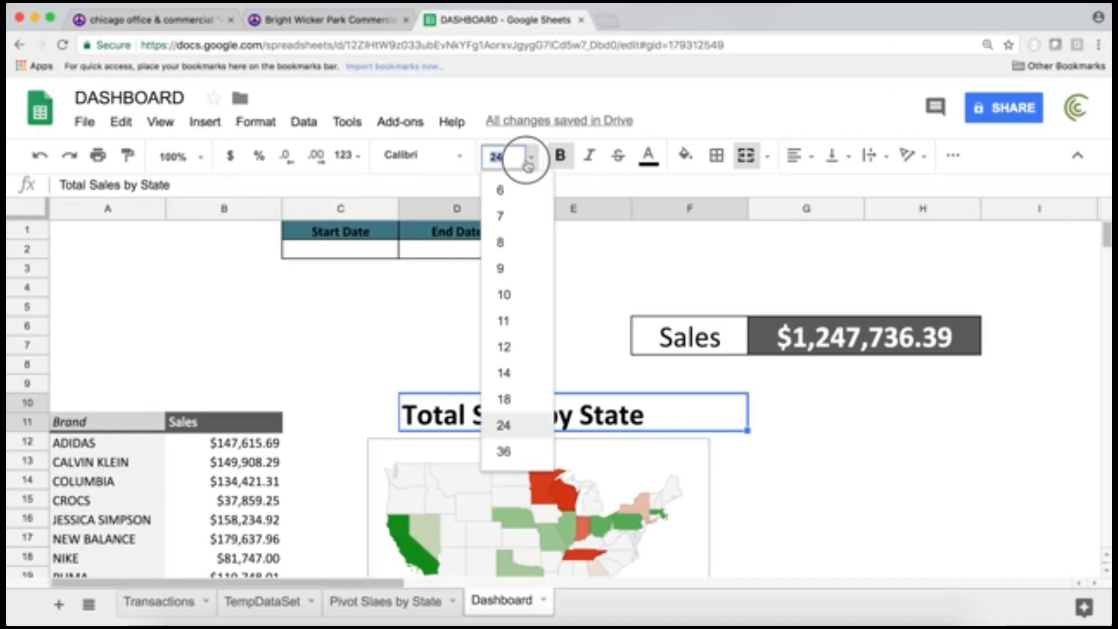
click(519, 406)
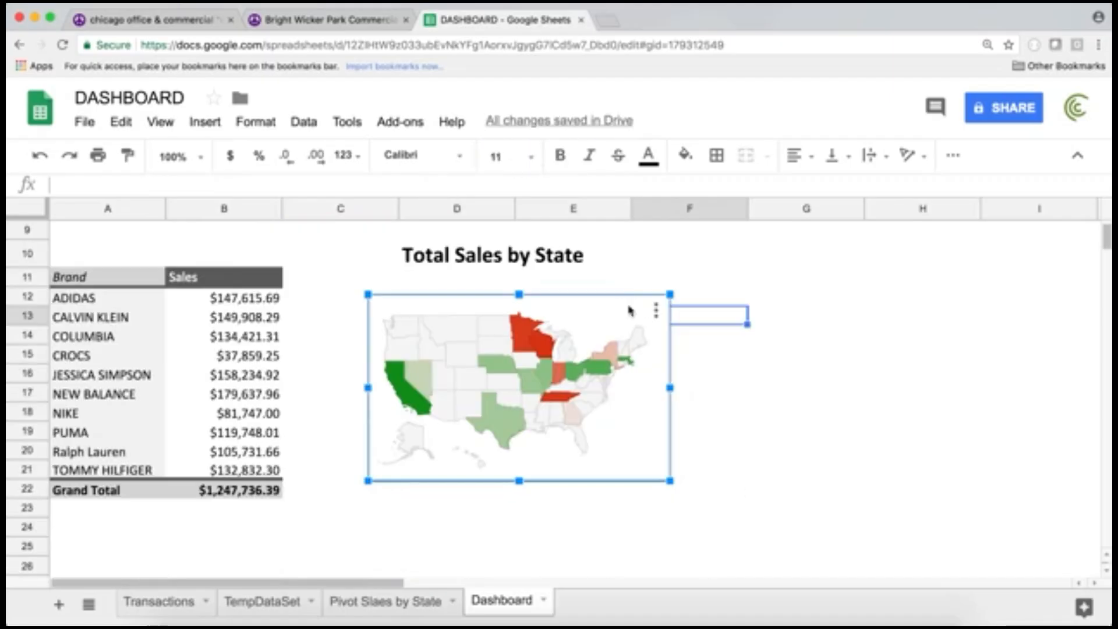
Step: Shift the map chart slightly toward the brand pivot table, just beneath the "Total Sales by State" title
drag(628, 306, 602, 302)
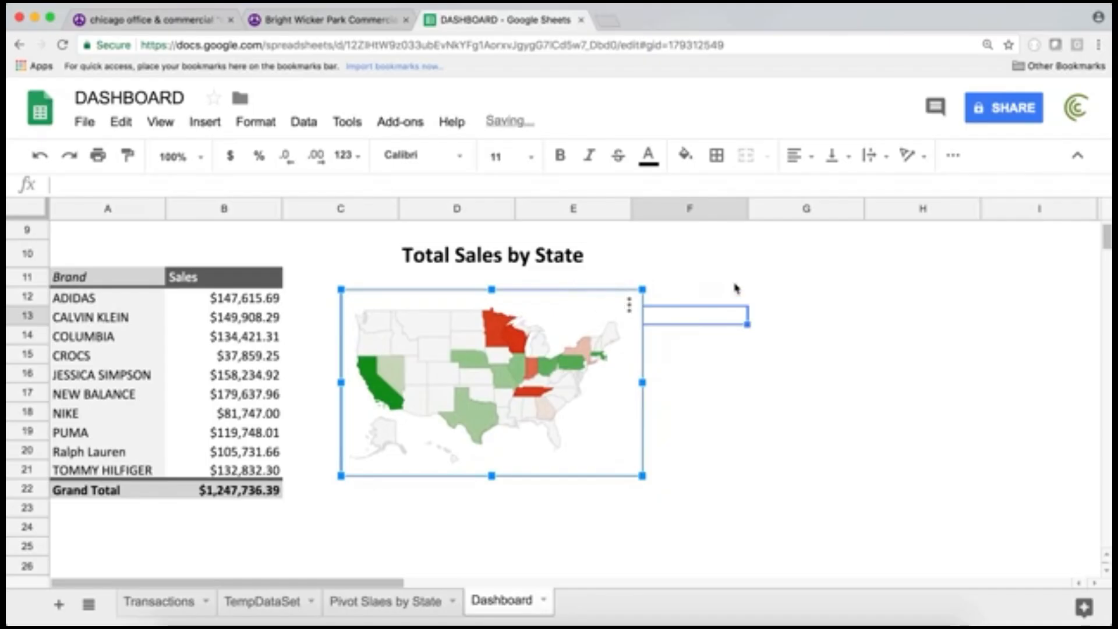
click(735, 285)
scroll(684, 306, up, 3)
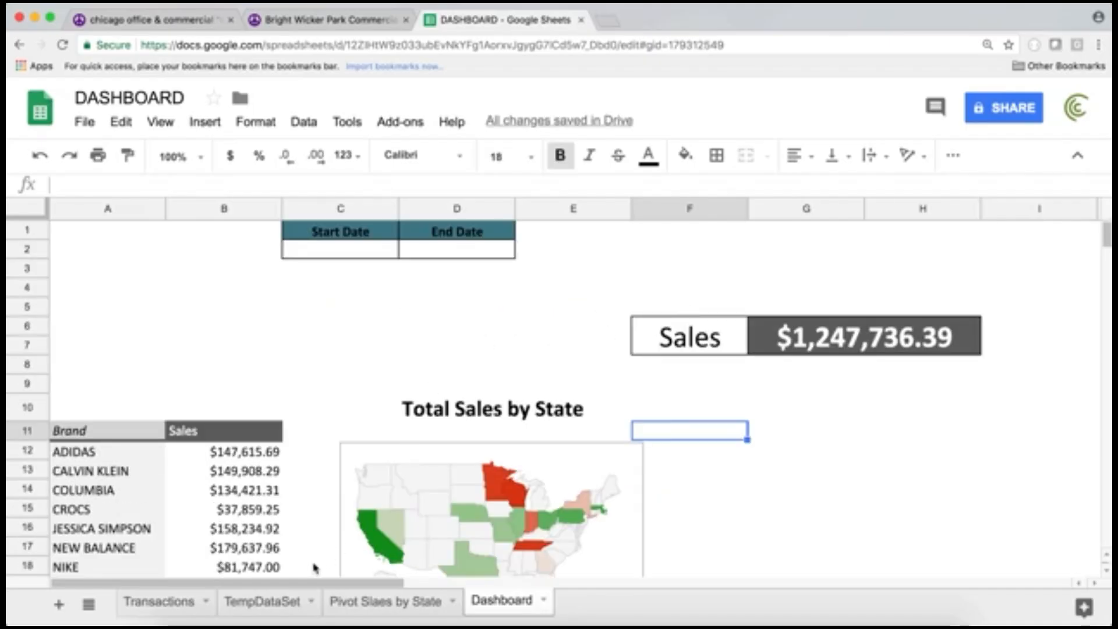
Step: Delete the original map chart from the "Pivot Slaes by State" sheet
click(372, 606)
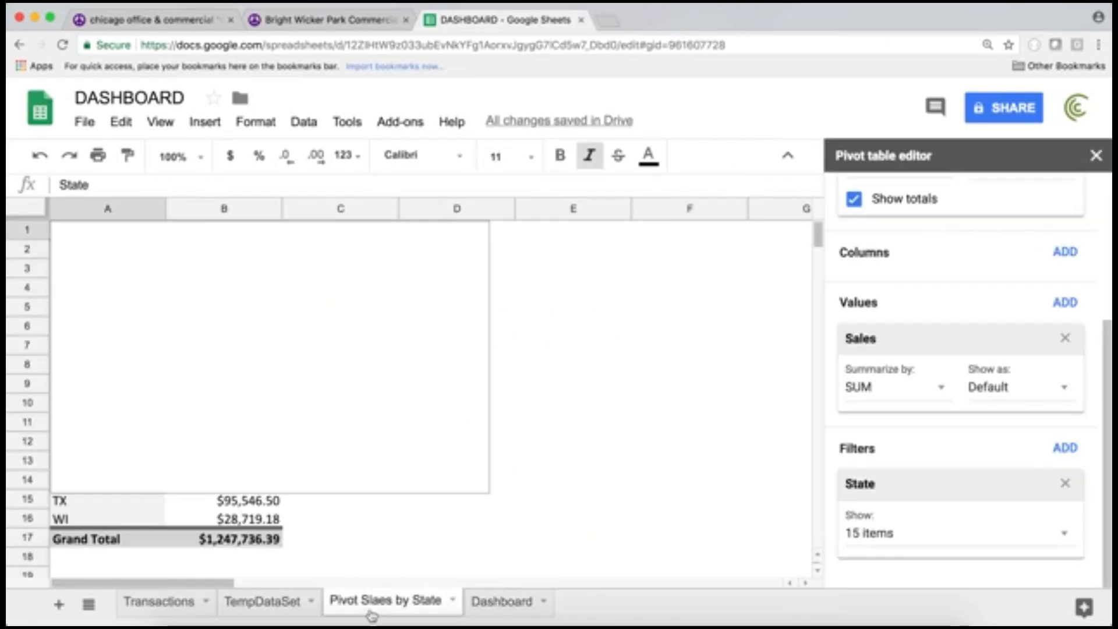
click(478, 236)
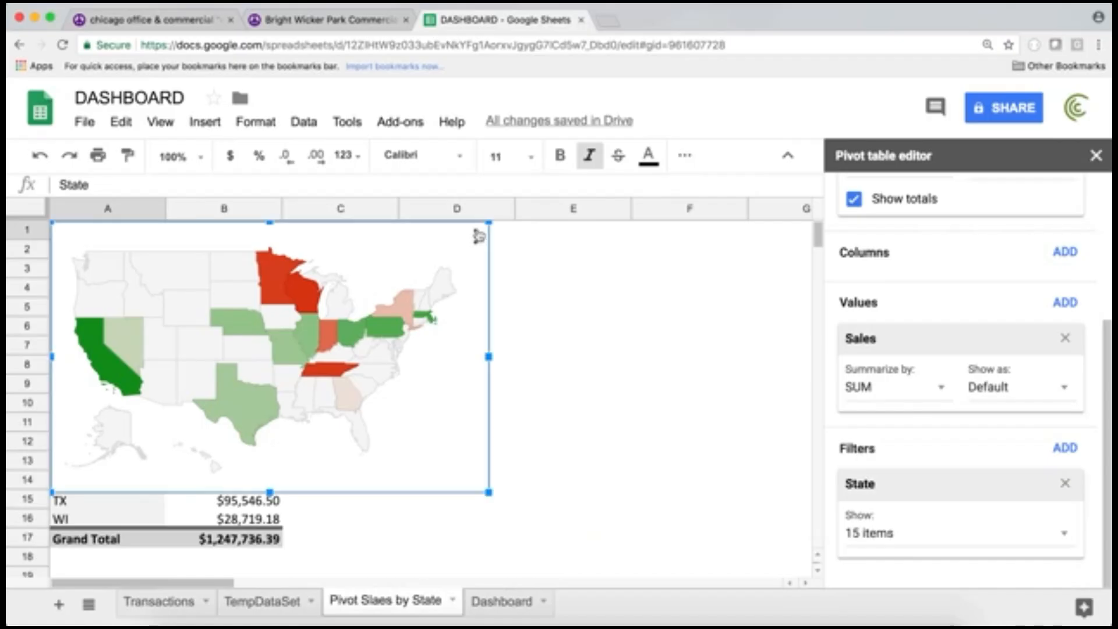
key(Delete)
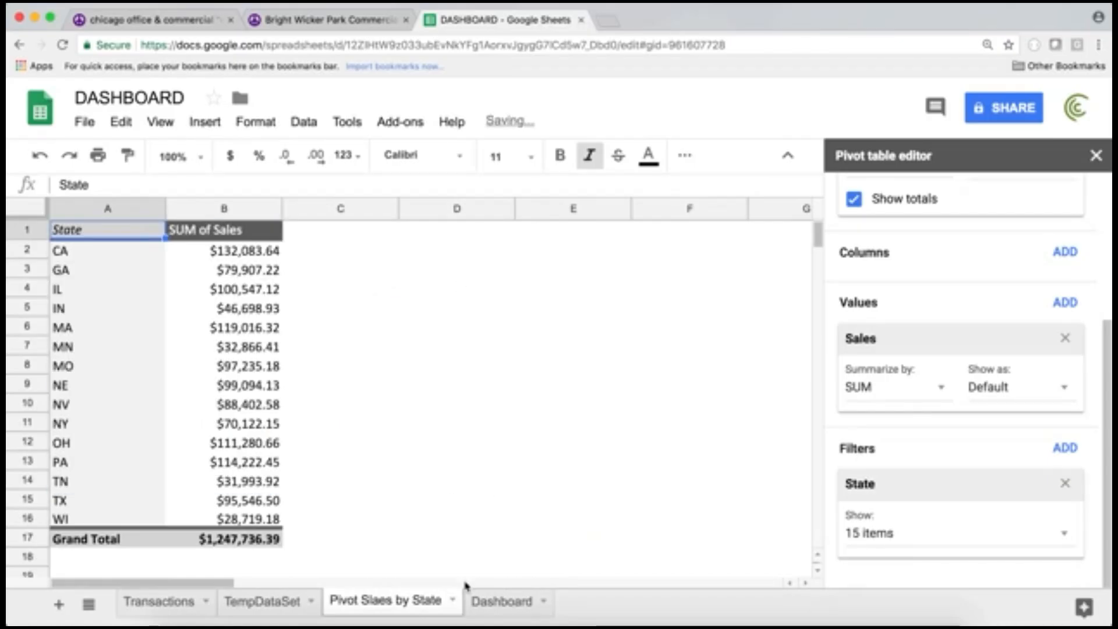
Step: Hide the "Pivot Slaes by State" sheet
click(473, 606)
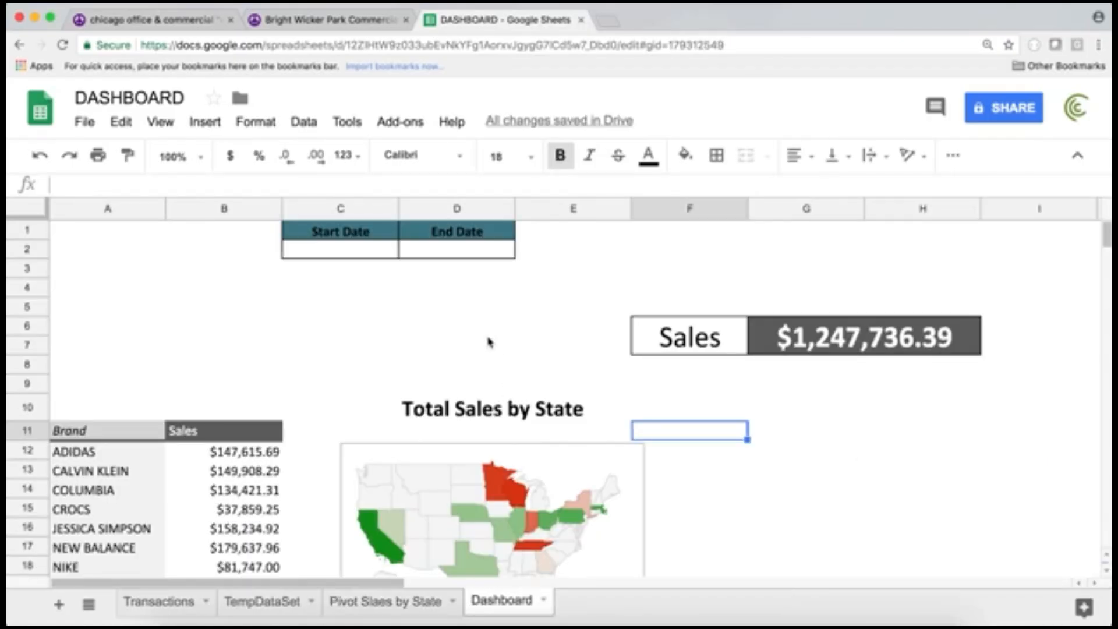
scroll(488, 342, down, 3)
scroll(488, 342, up, 3)
right_click(409, 603)
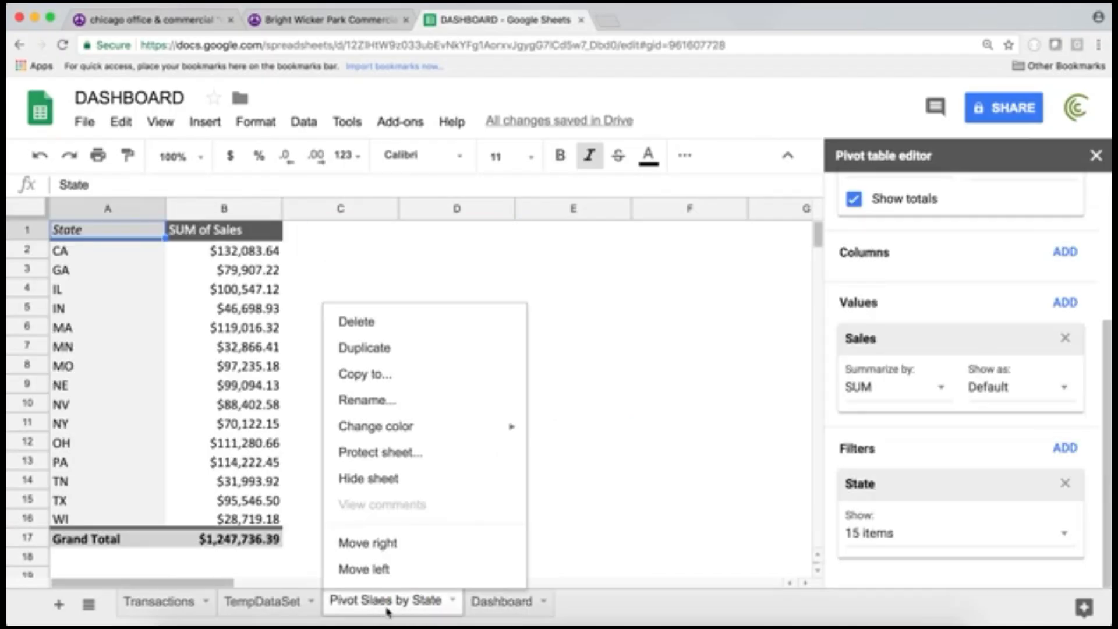
click(376, 481)
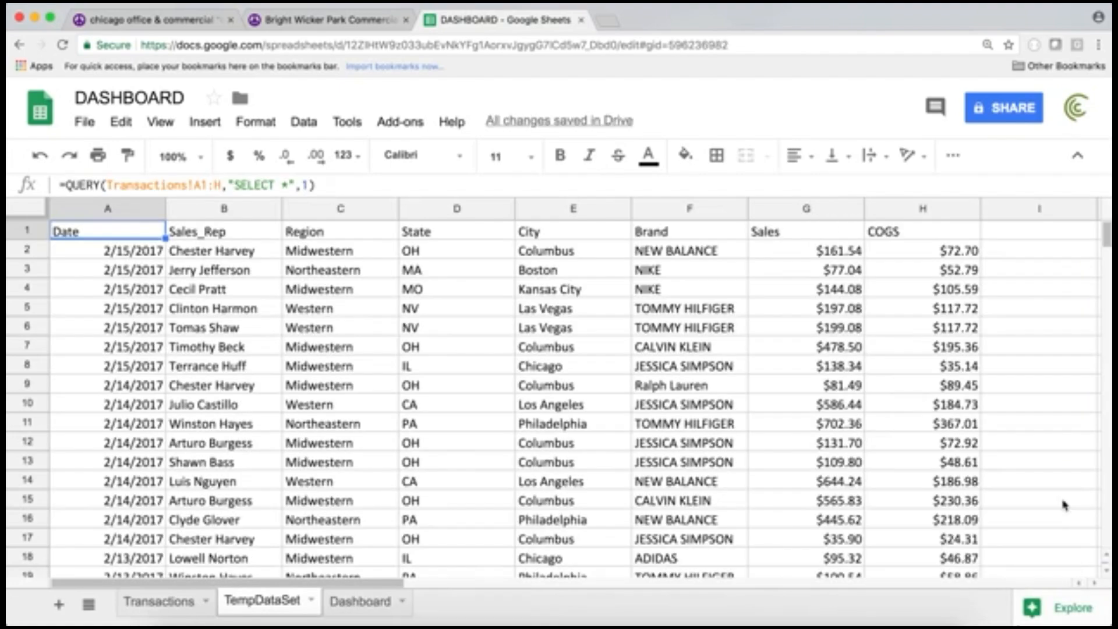
click(346, 604)
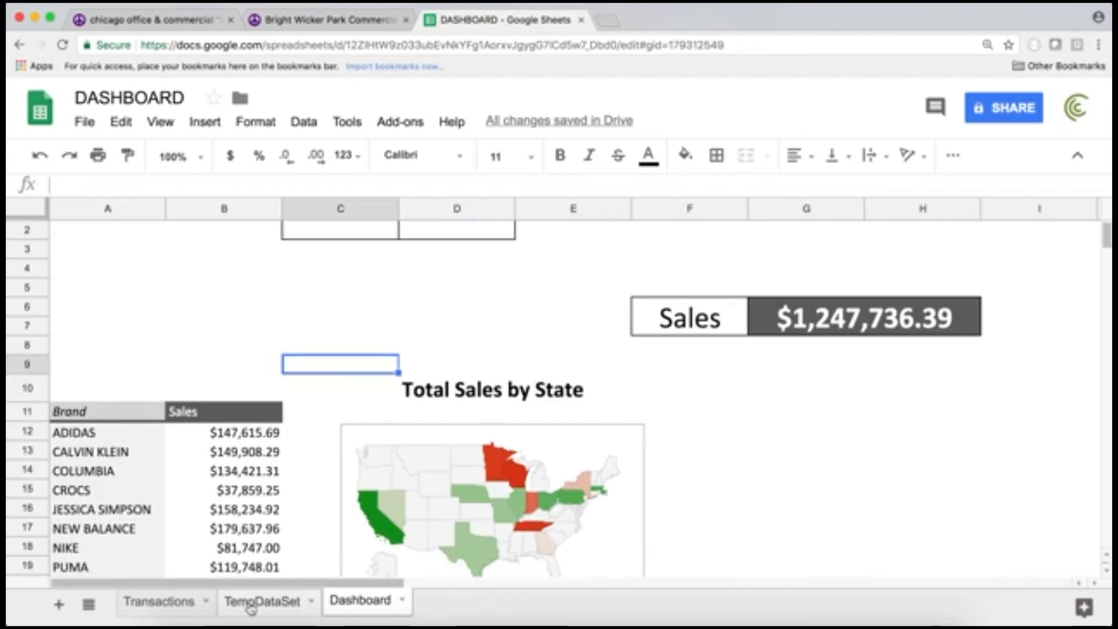
click(250, 605)
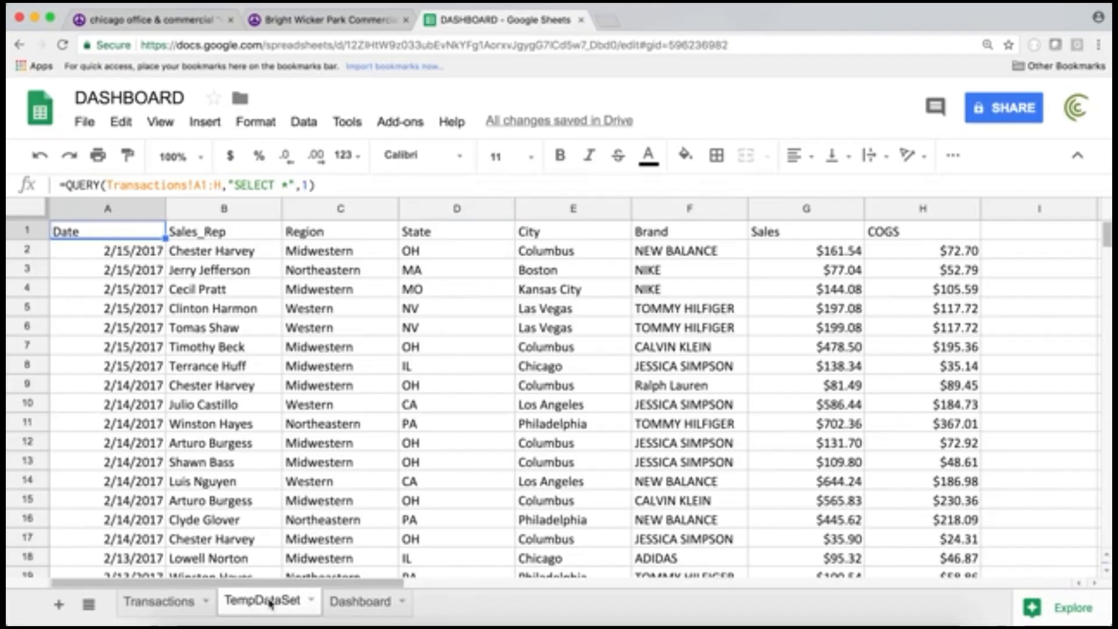
click(350, 602)
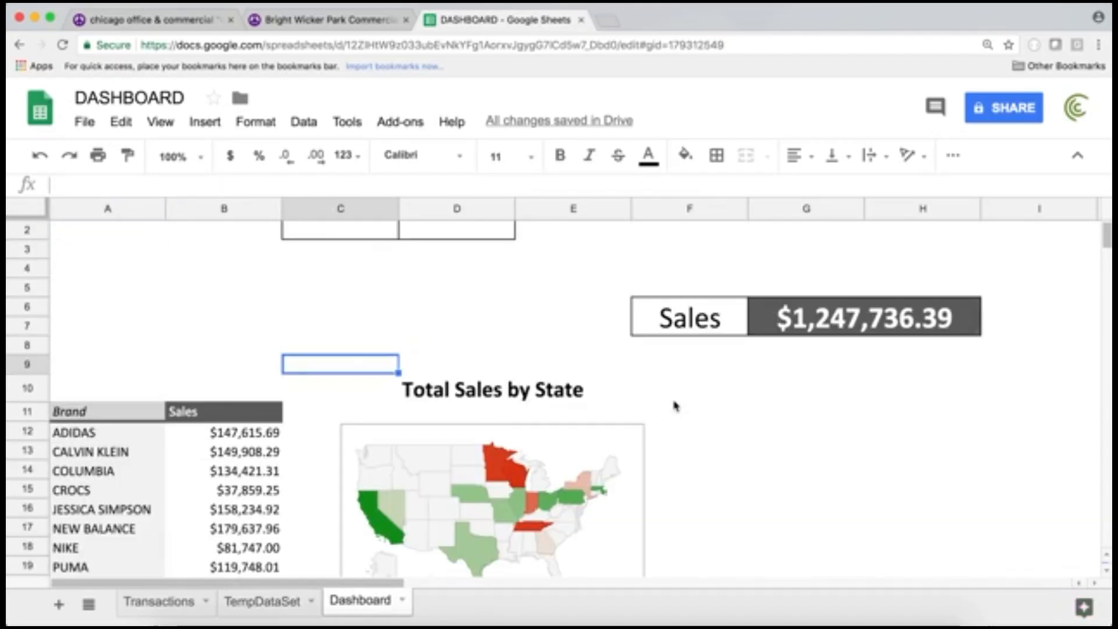
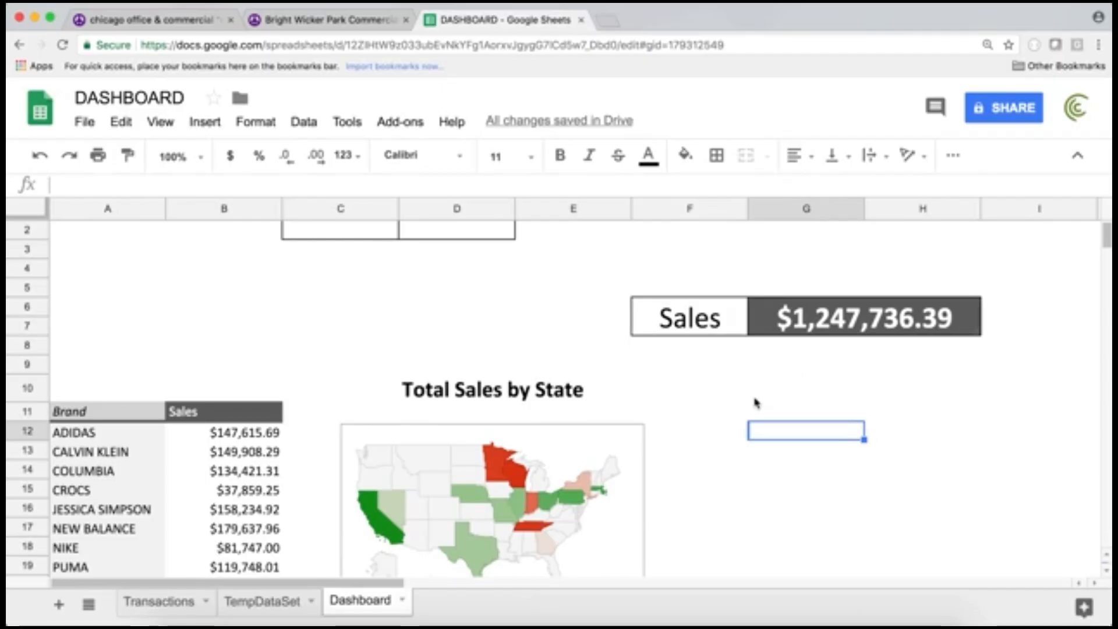
Step: Create a new pivot table on its own sheet from the TempDataSet data
click(262, 608)
click(88, 236)
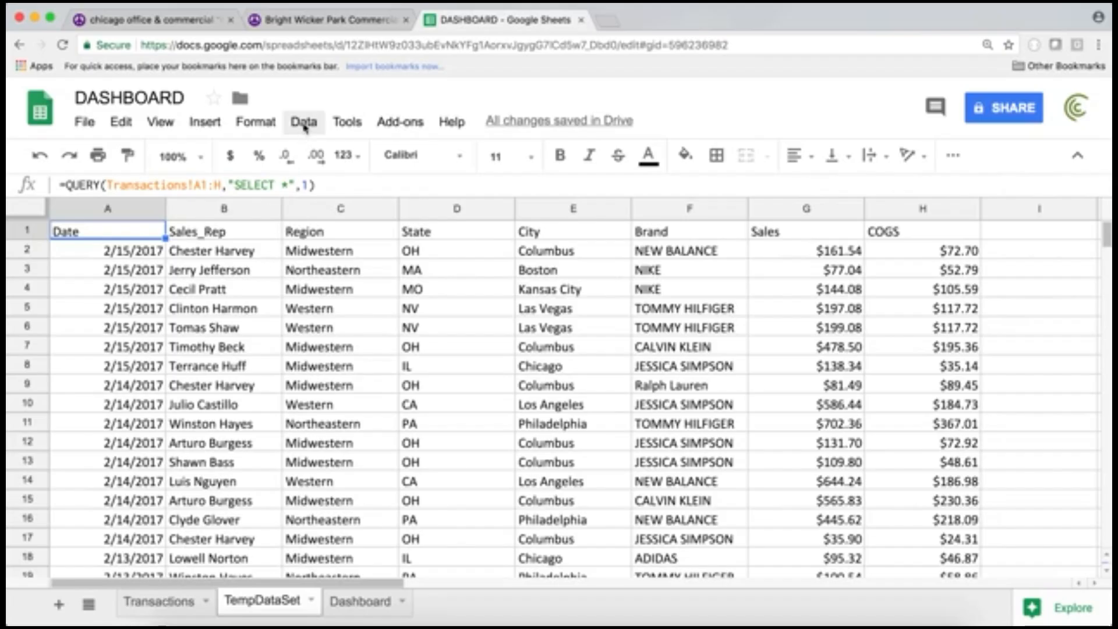
click(304, 123)
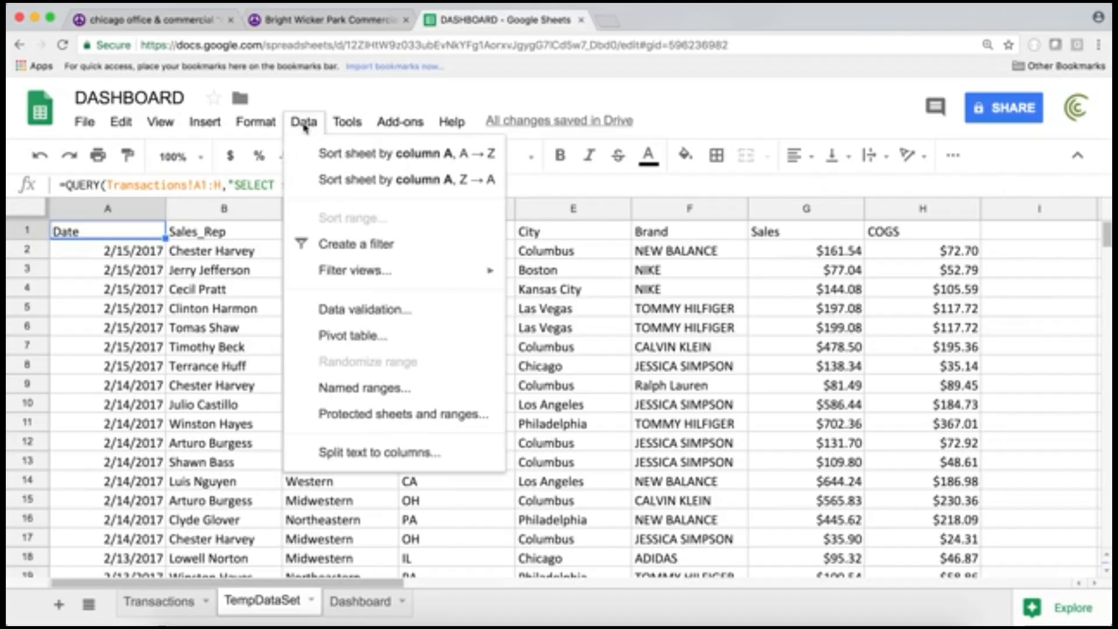
click(368, 336)
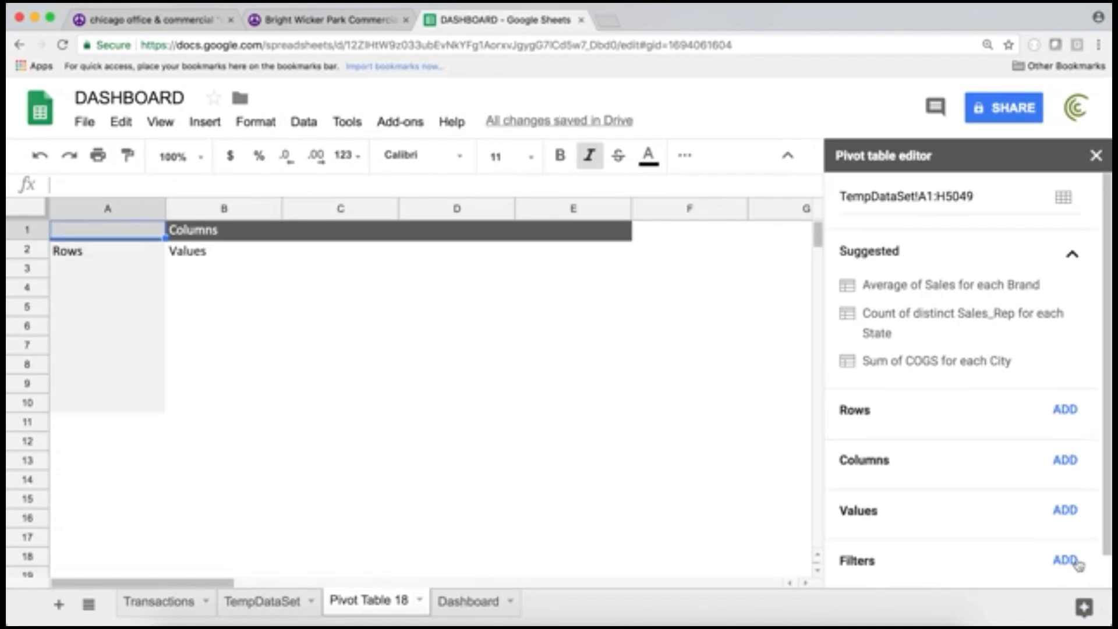
Step: Add Sales summarized by SUM as the pivot values and Sales_Rep as the pivot rows
click(1066, 512)
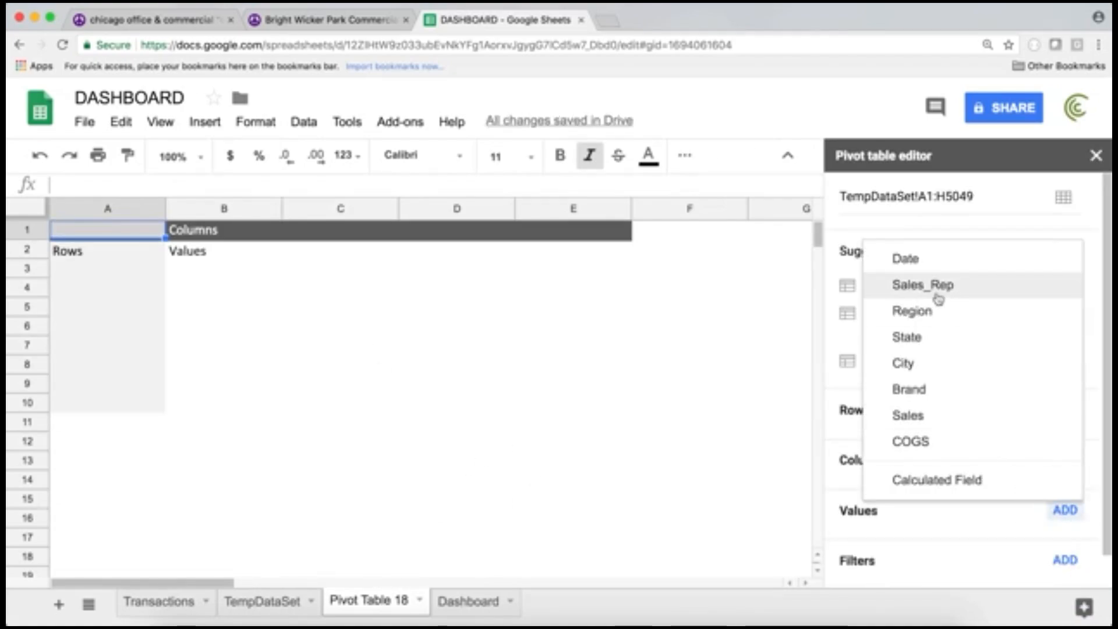
click(923, 416)
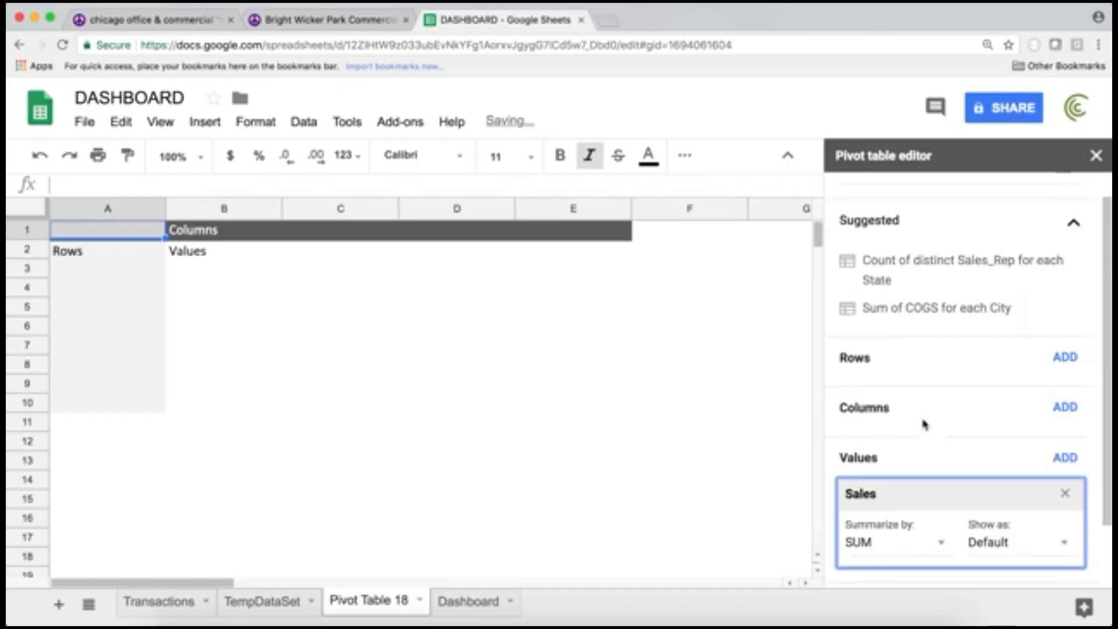
click(1066, 280)
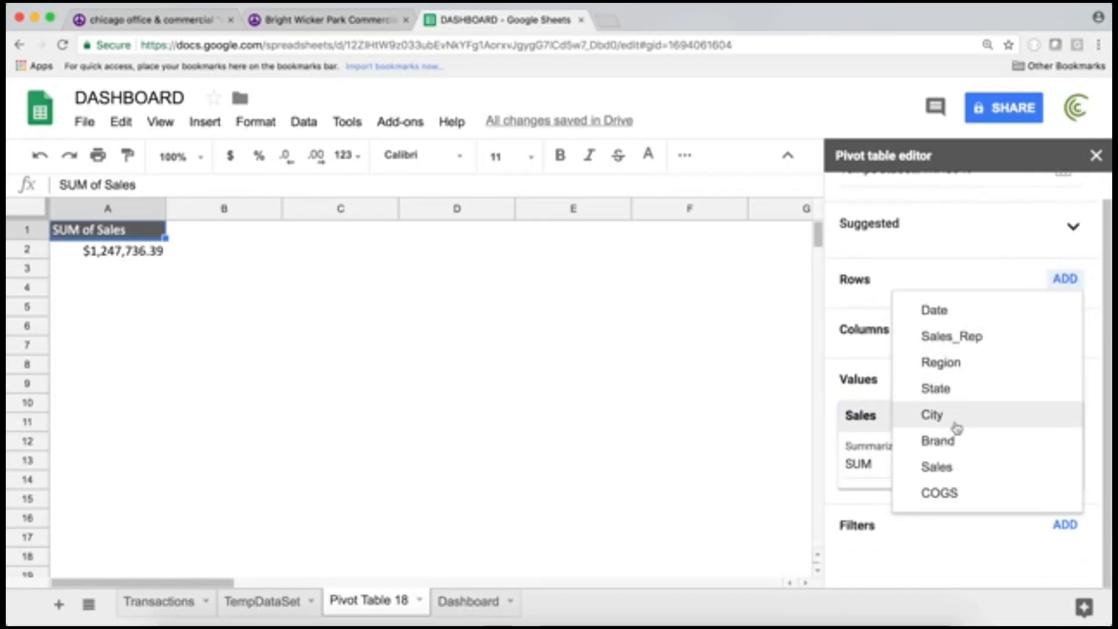
click(978, 340)
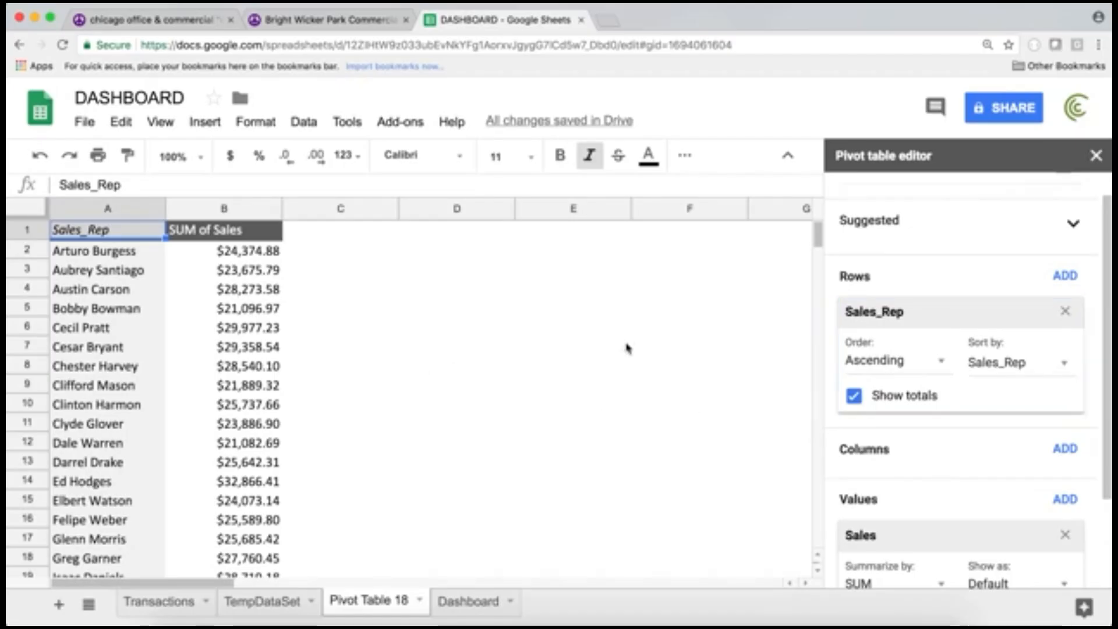
Step: Change the pivot table's source range to the open-ended TempDataSet!A:H
mouse_move(818, 236)
mouse_down()
mouse_move(817, 255)
mouse_move(814, 221)
mouse_up()
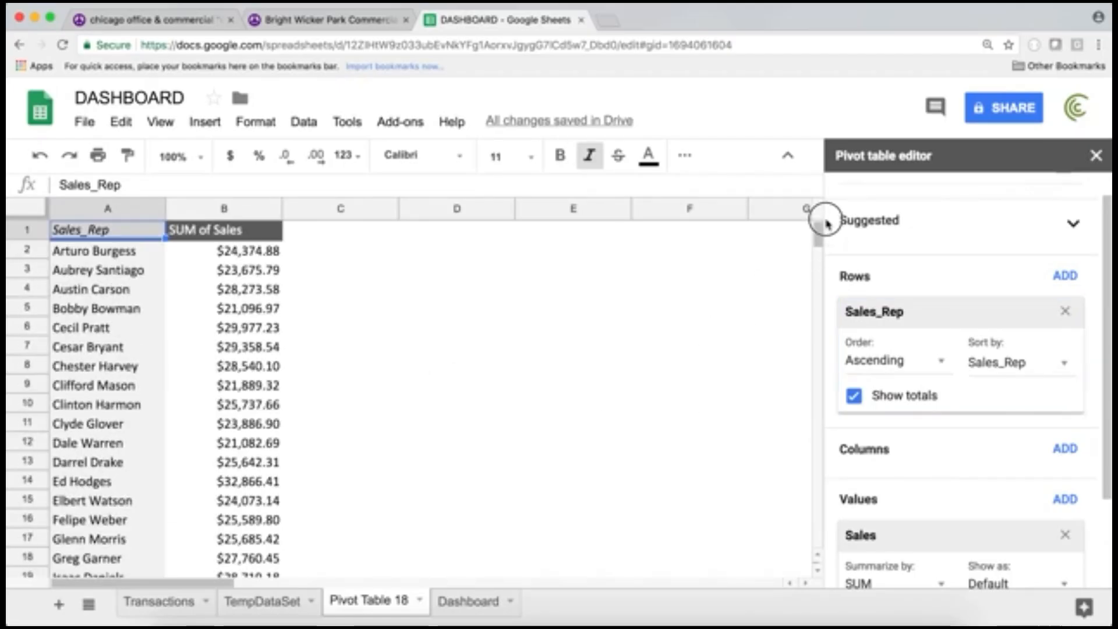
drag(1109, 230, 1110, 202)
click(955, 201)
key(BackSpace)
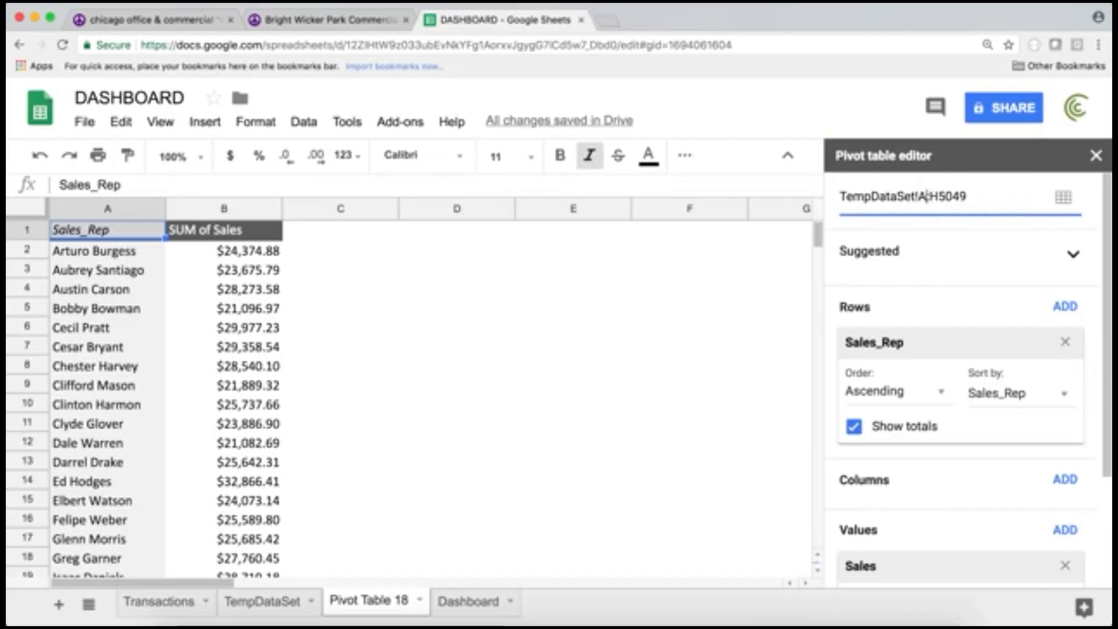
drag(940, 196, 1028, 194)
key(BackSpace)
key(Return)
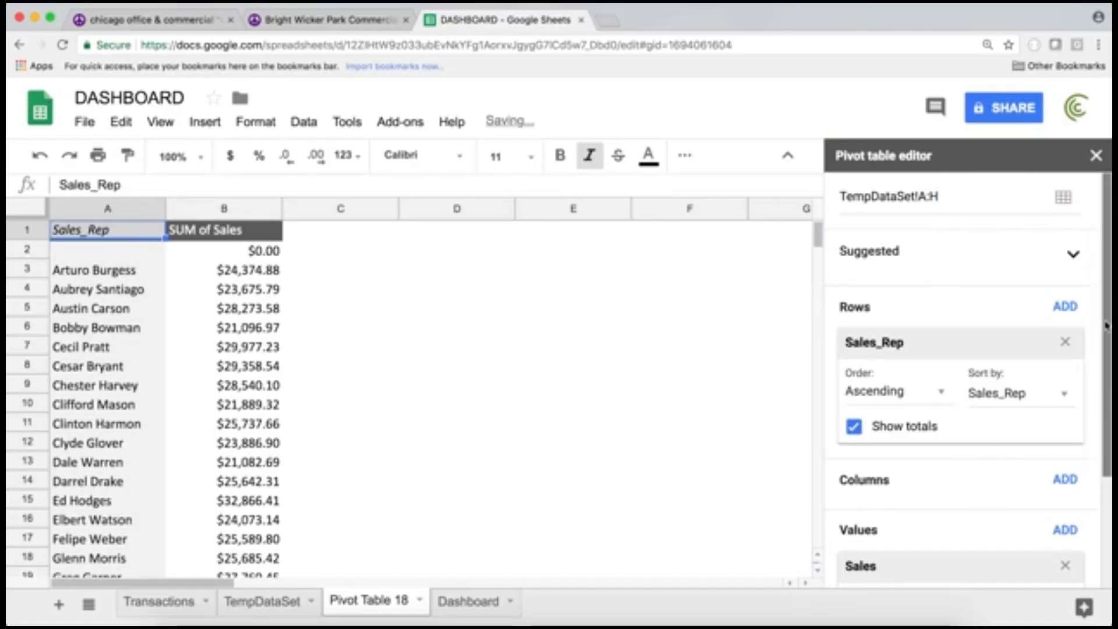
Step: Add a Sales_Rep filter to the pivot table that excludes the blanks
drag(1110, 340, 1107, 454)
click(1065, 524)
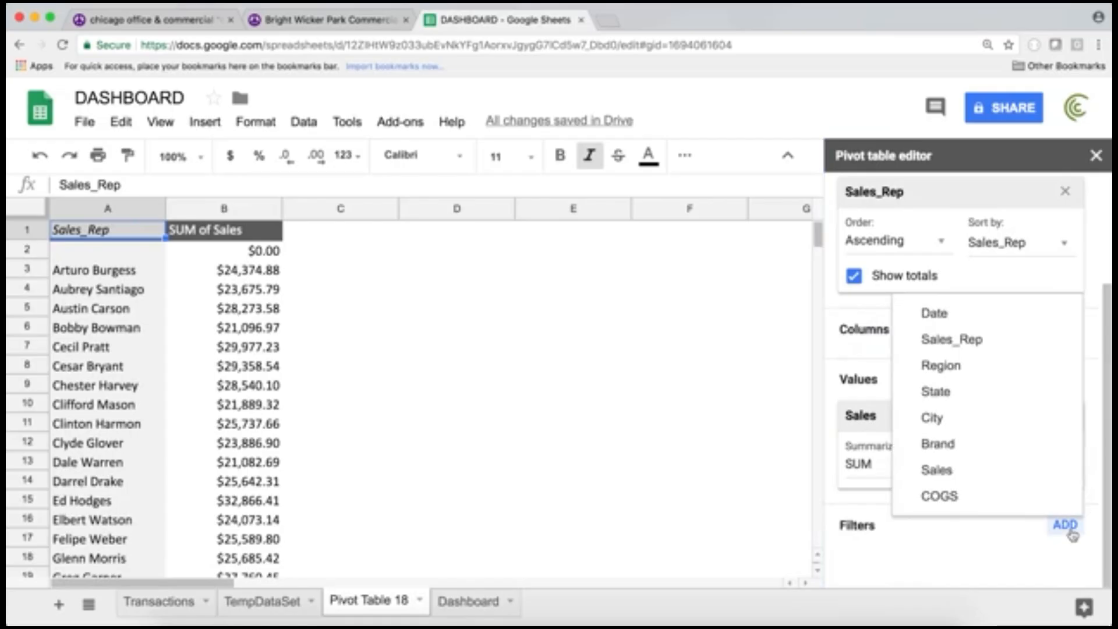
click(976, 340)
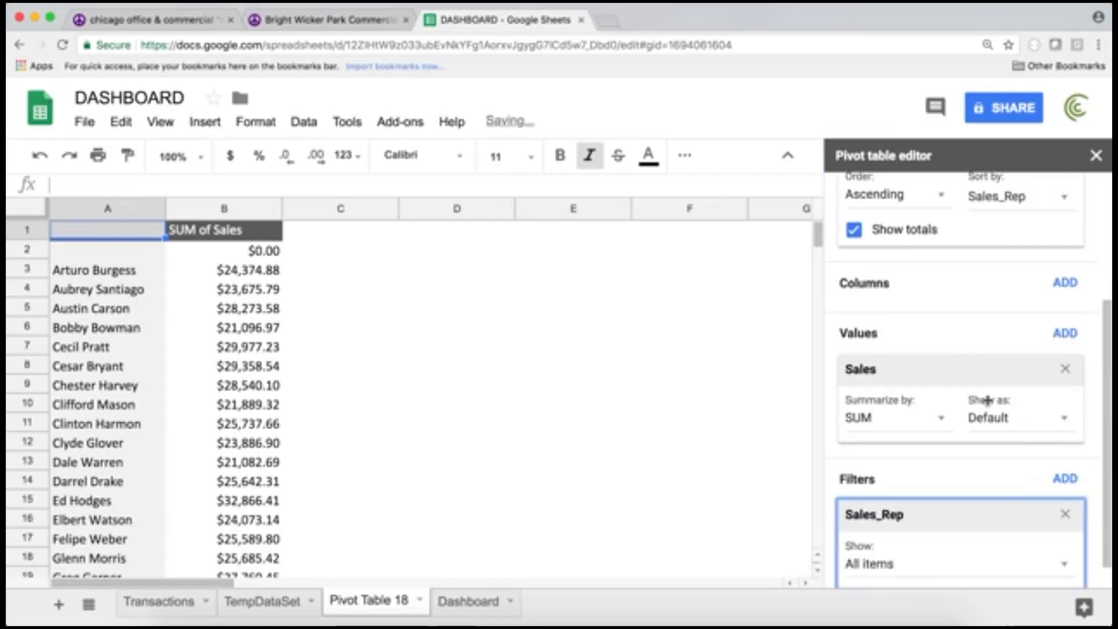
click(954, 542)
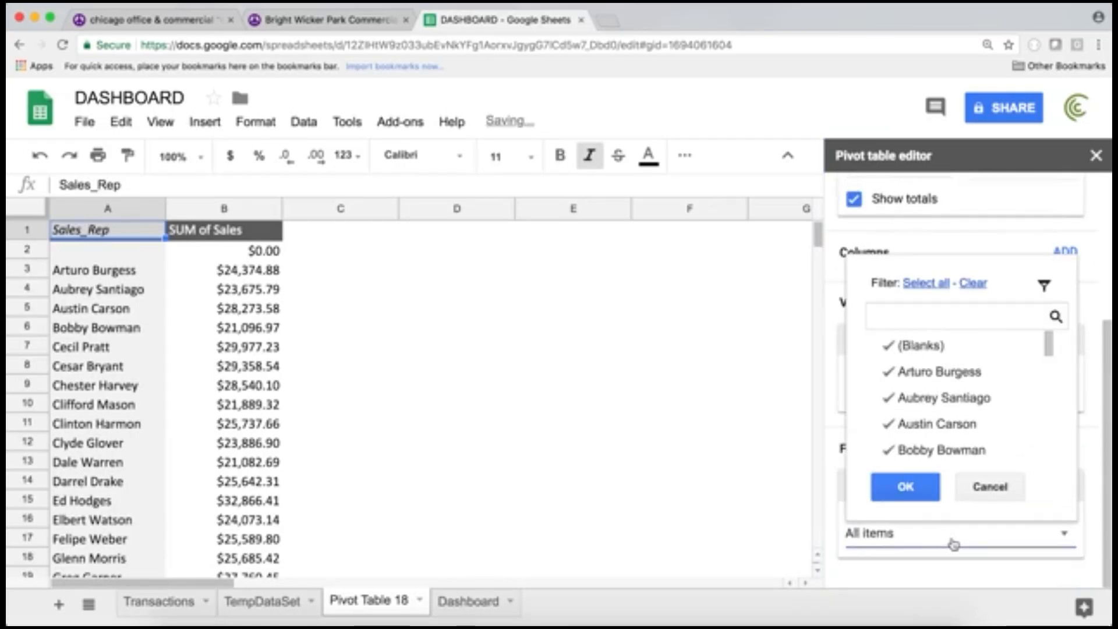
click(890, 345)
click(910, 488)
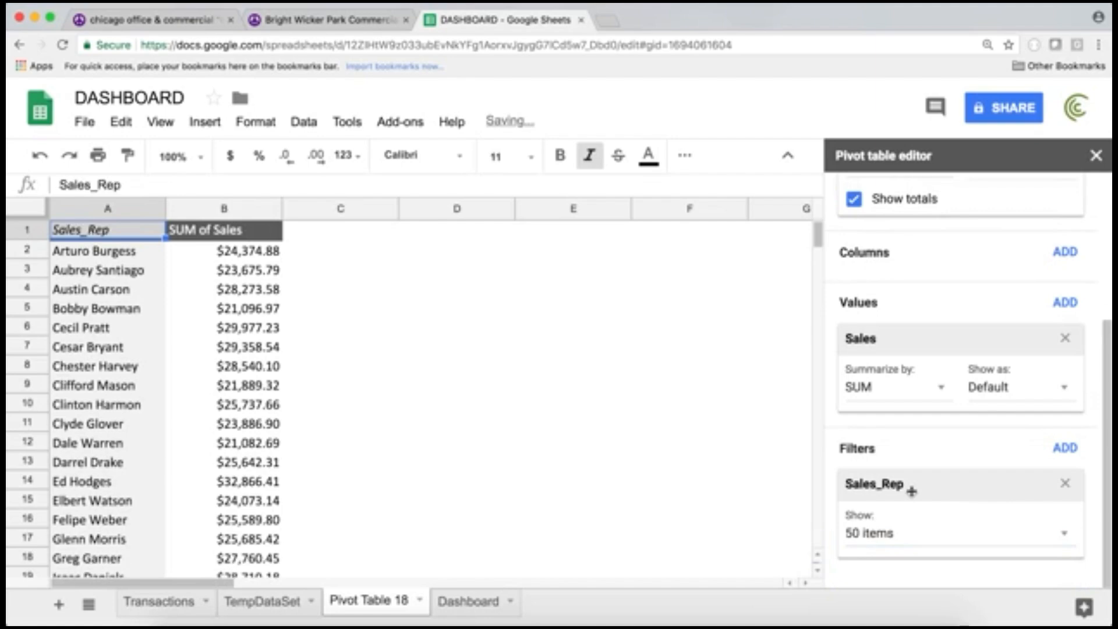
scroll(205, 320, down, 10)
scroll(204, 320, up, 10)
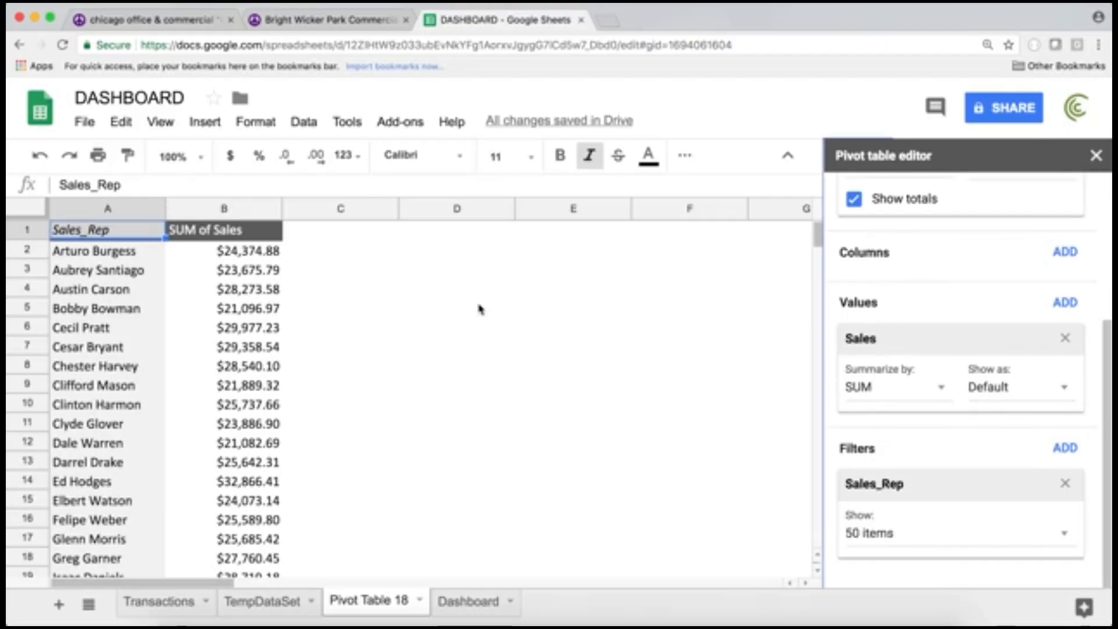
Step: Total all sales in cell E6 beside the pivot table with =SUM(TempDataSet!G2:G)
click(524, 327)
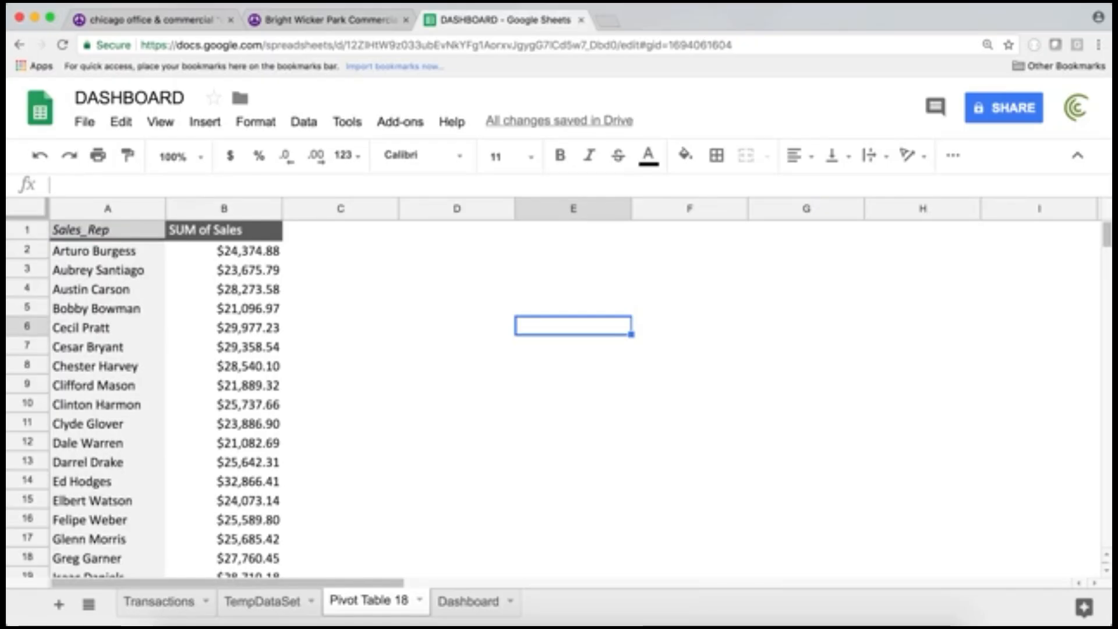
text(=sum)
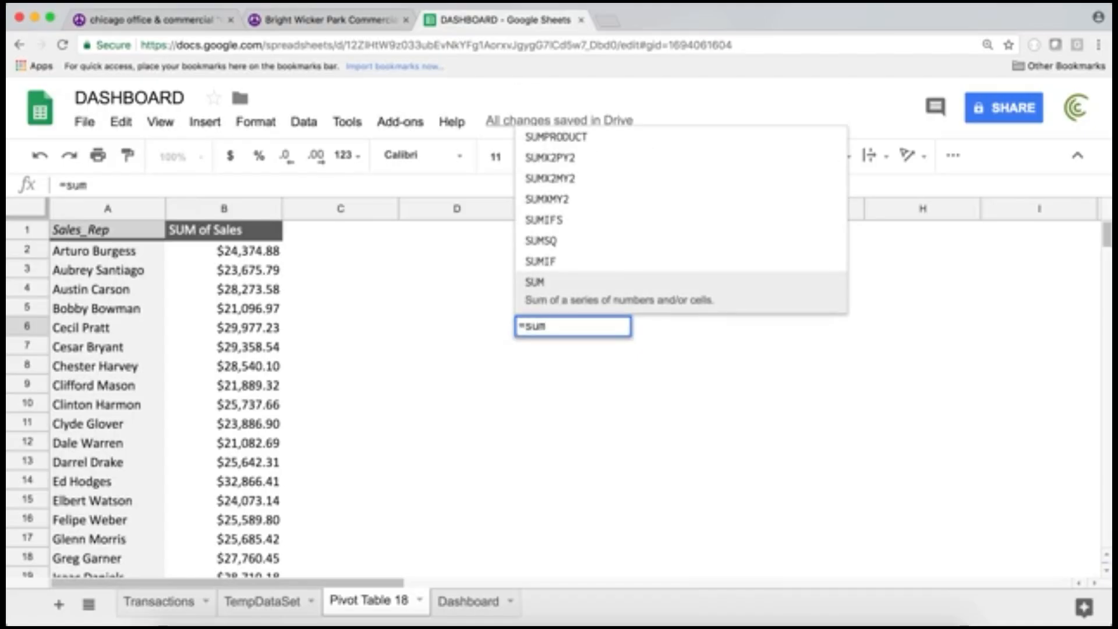
key(Tab)
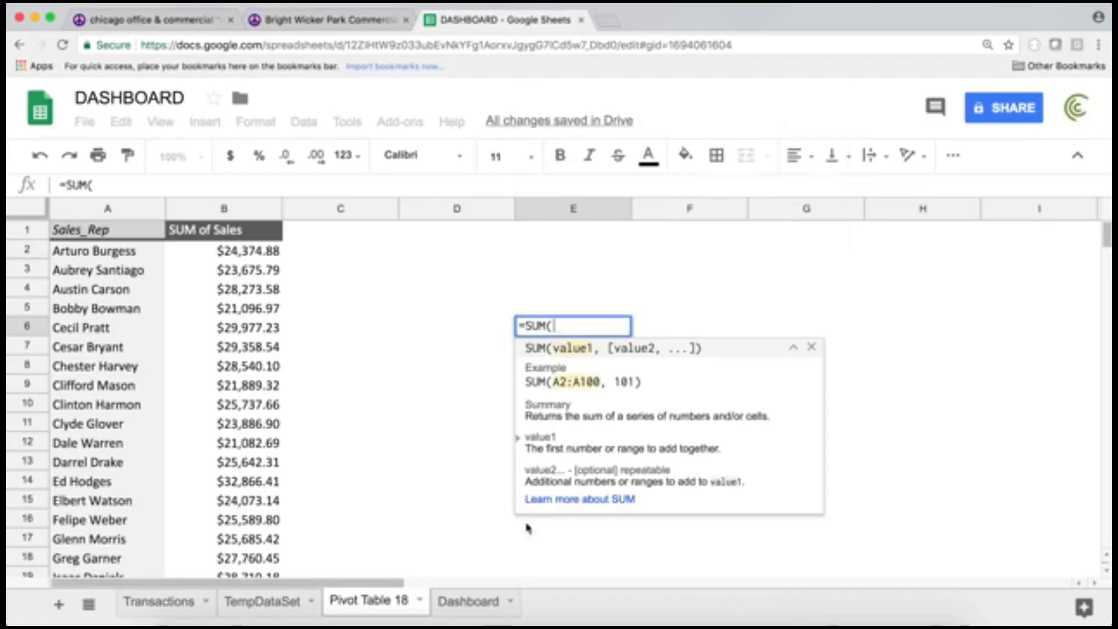
click(272, 603)
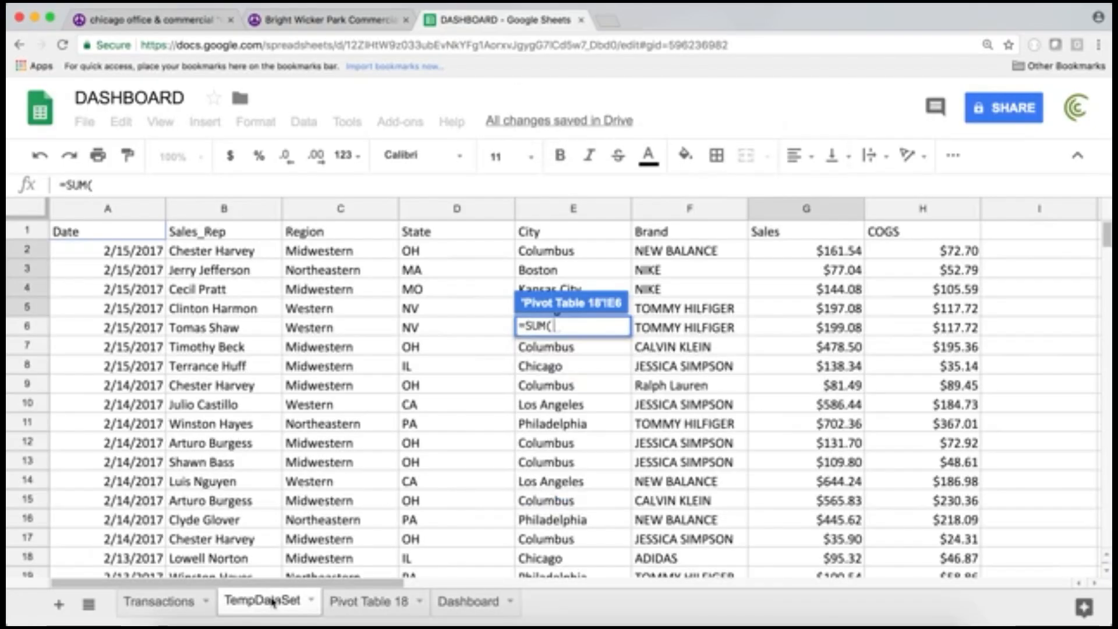
click(800, 254)
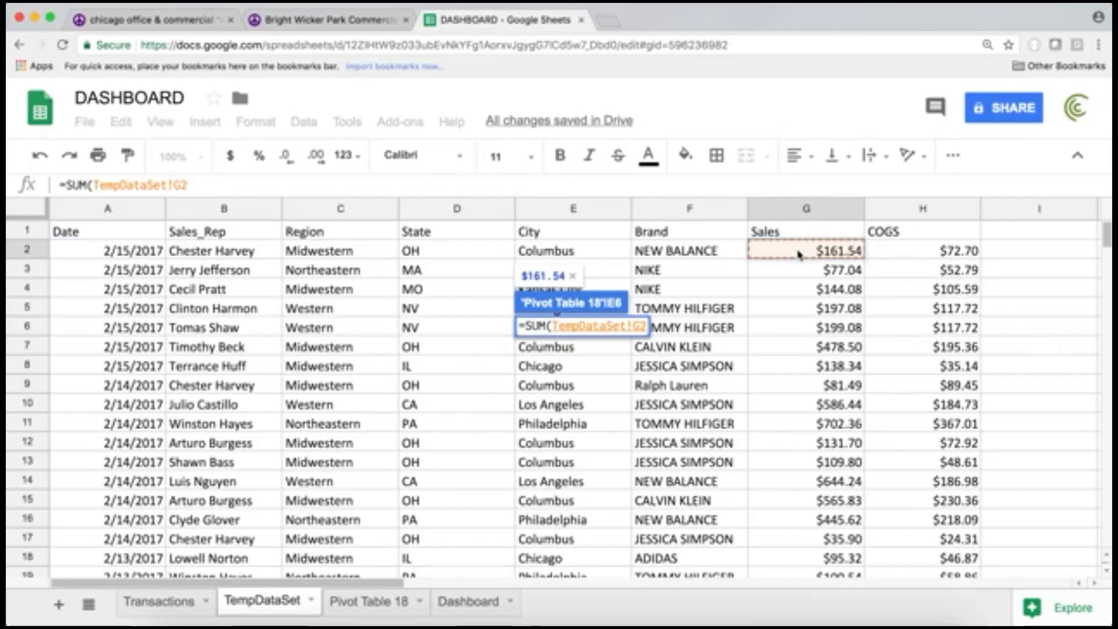
drag(800, 255, 800, 271)
click(219, 184)
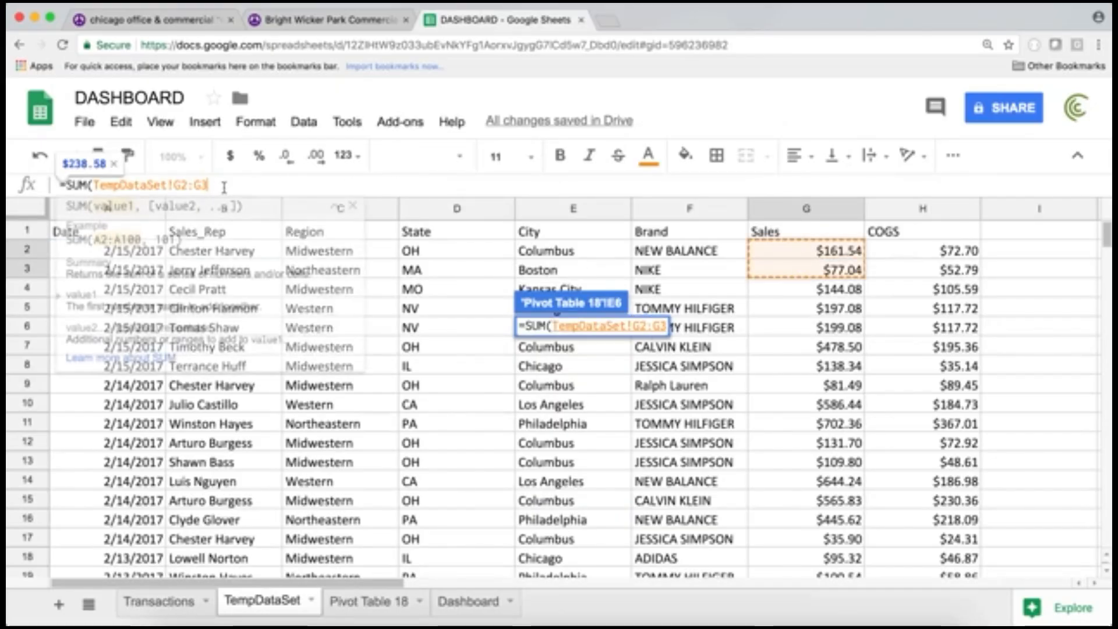
key(BackSpace)
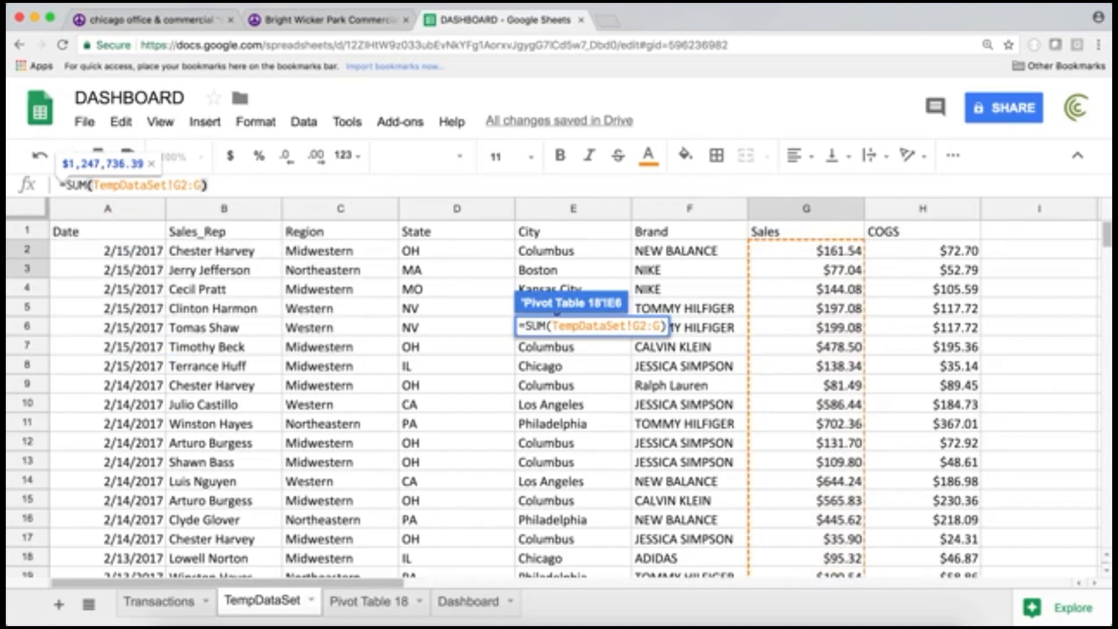
key(Return)
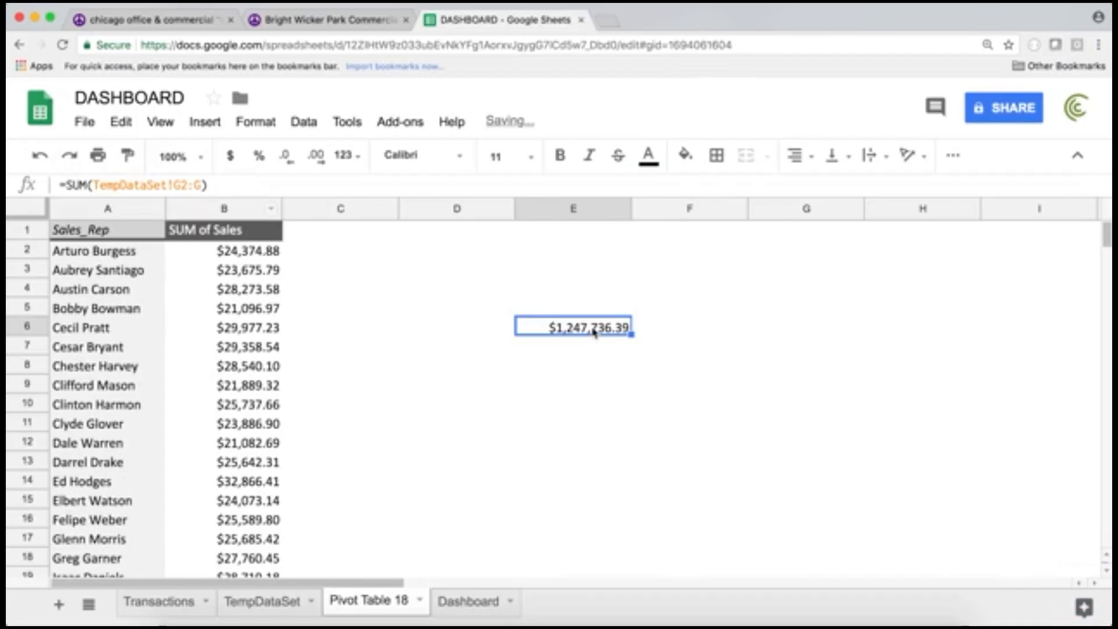
scroll(380, 439, down, 10)
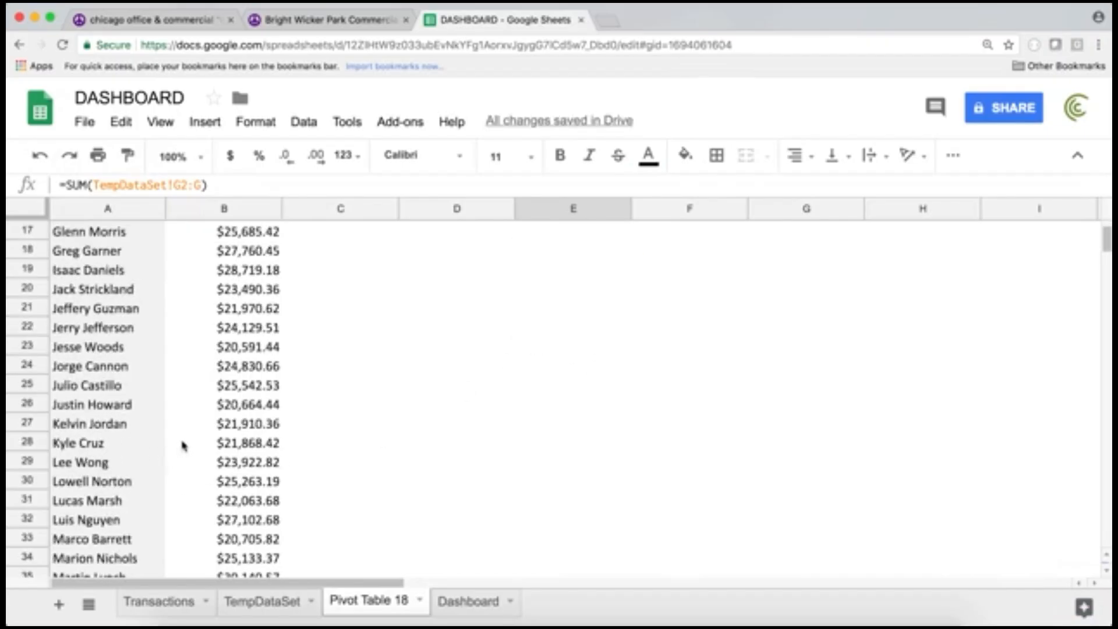
click(260, 442)
scroll(434, 389, up, 10)
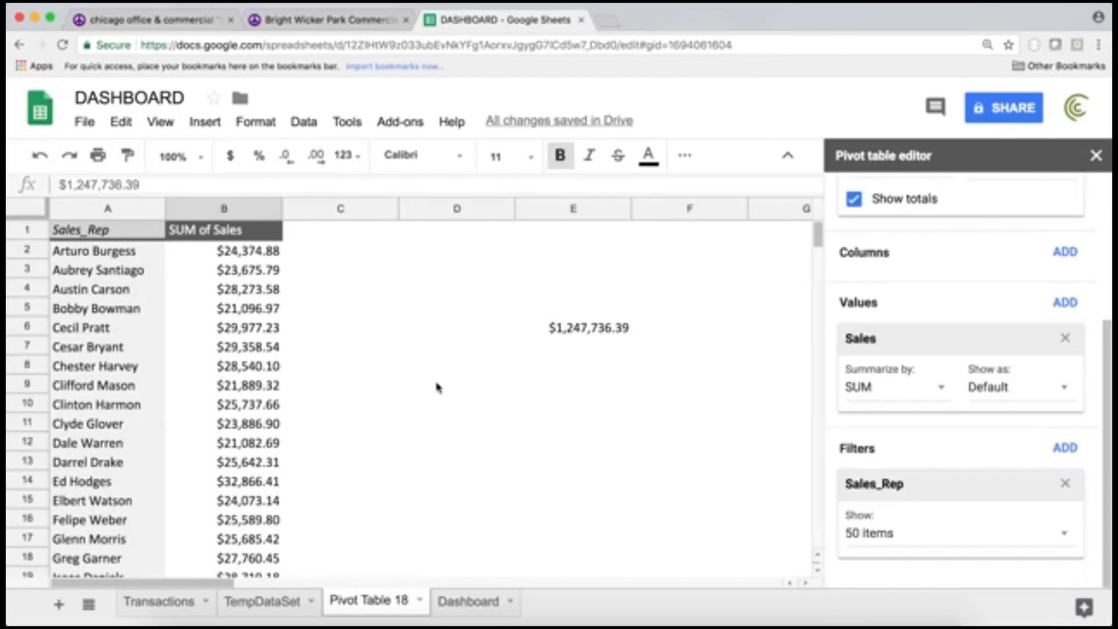
Step: Extend the E6 formula to divide the sales sum by a COUNTUNIQUE function
click(621, 329)
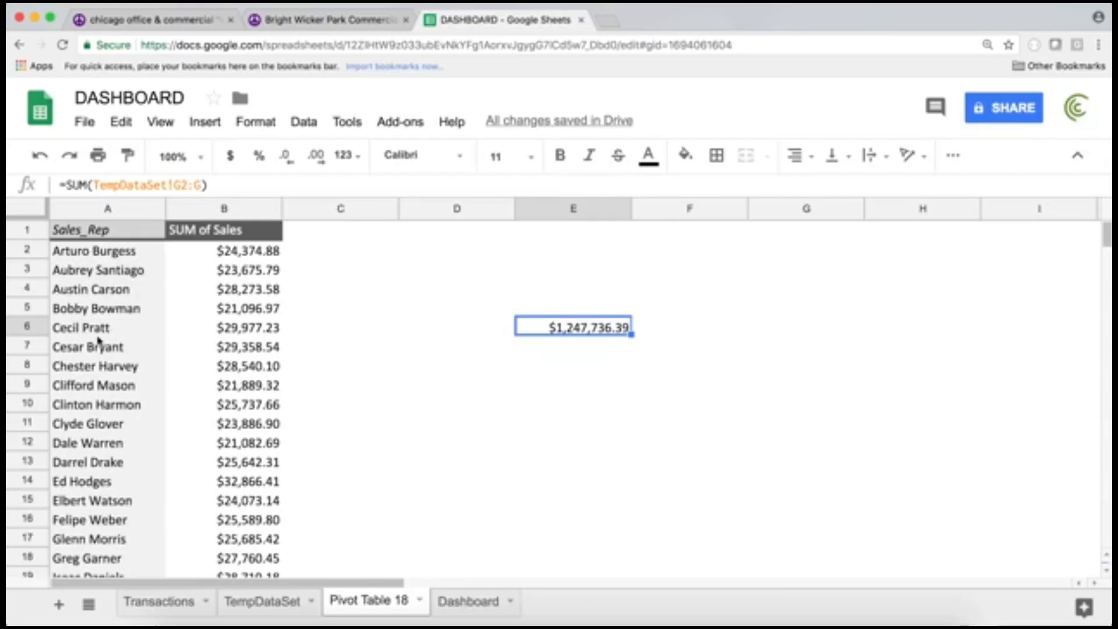
double_click(582, 331)
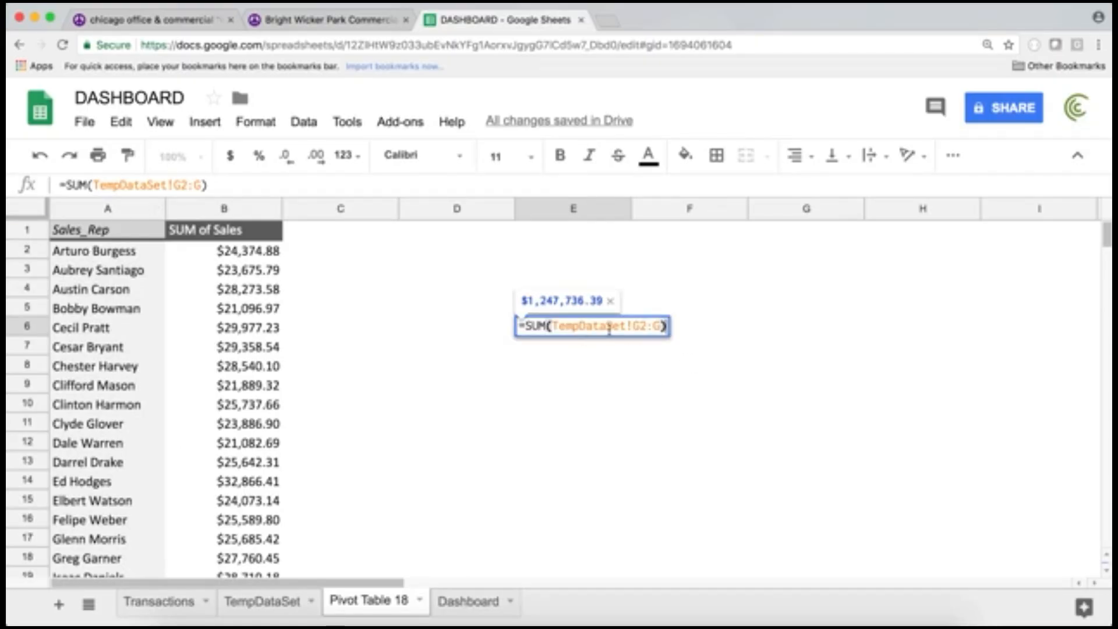
click(667, 327)
text(/)
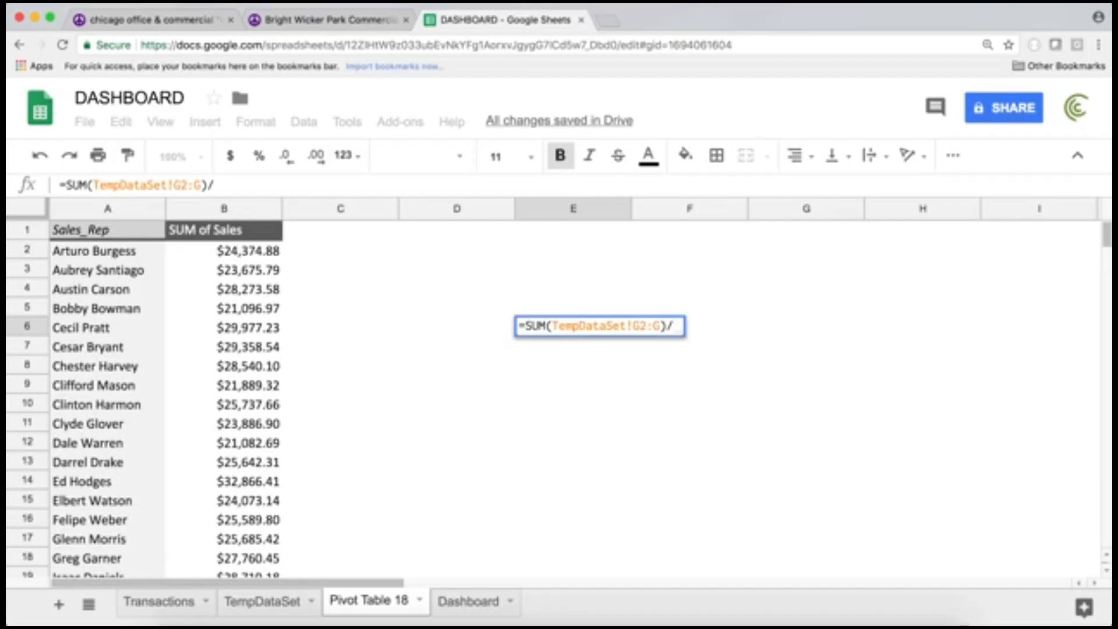
text(COUNT)
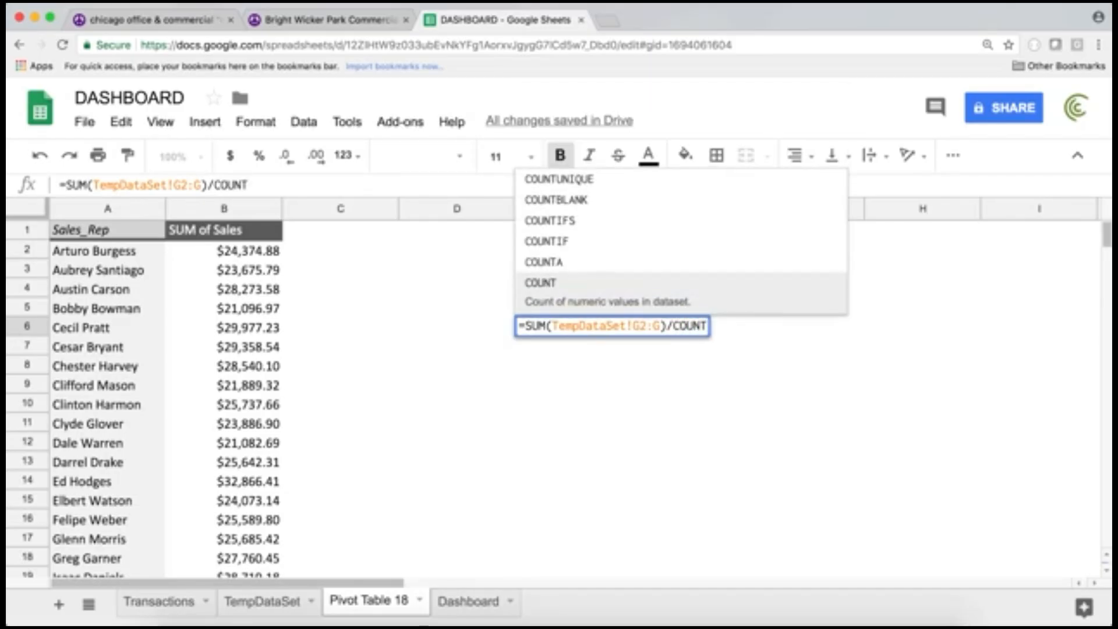
key(Up)
key(Up)
key(Up)
key(Up)
key(Up)
key(Tab)
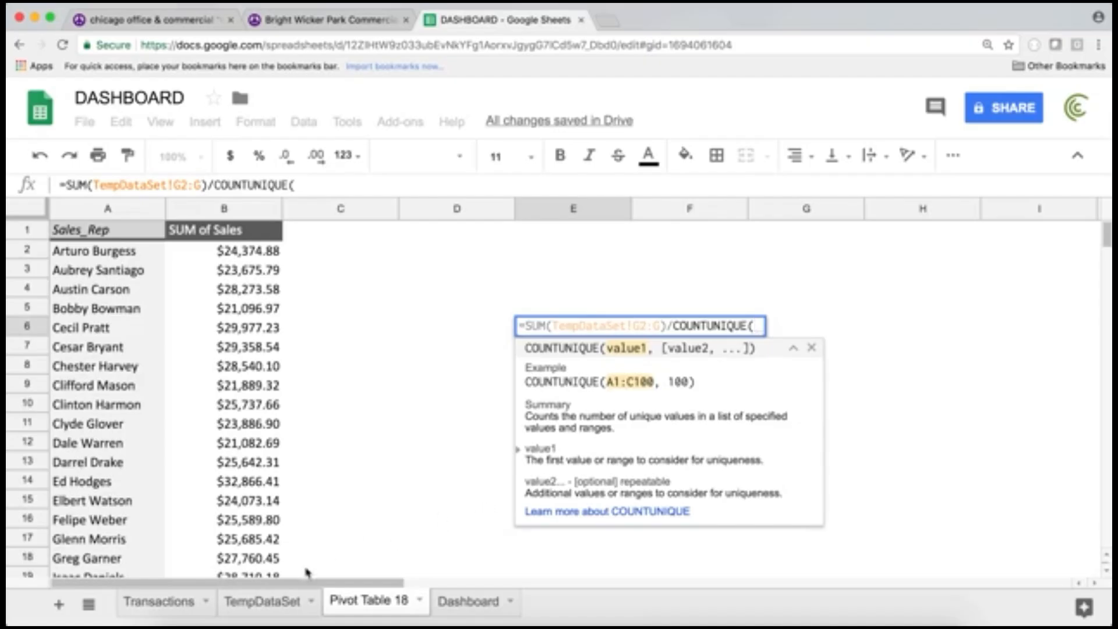
Step: Complete the E6 formula by setting the COUNTUNIQUE range to TempDataSet!B2:B, the Sales_Rep column
click(270, 600)
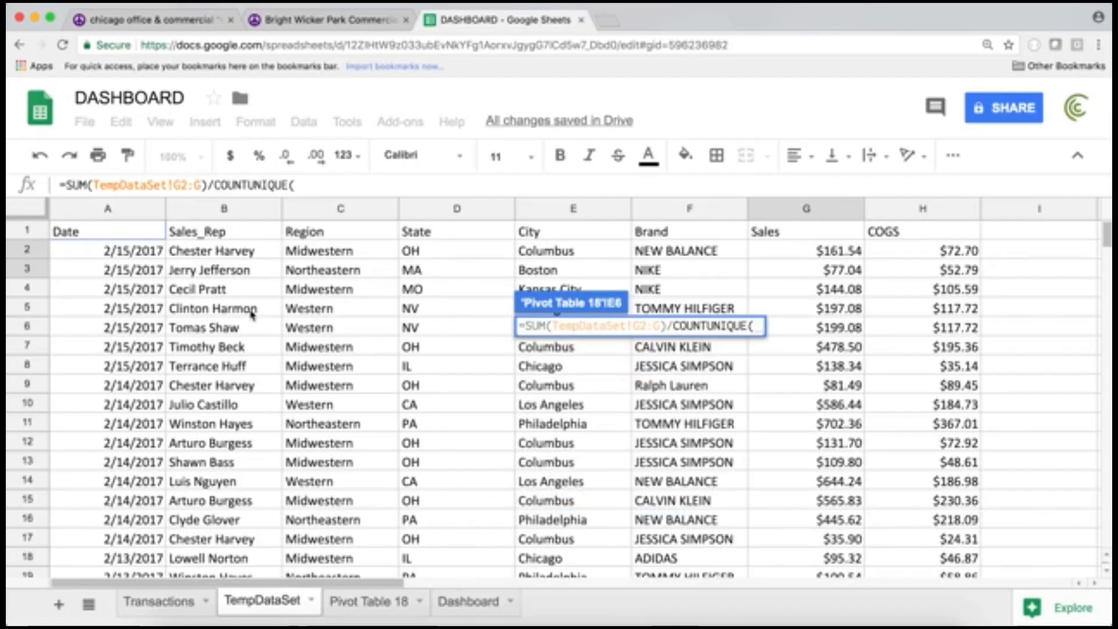
click(220, 256)
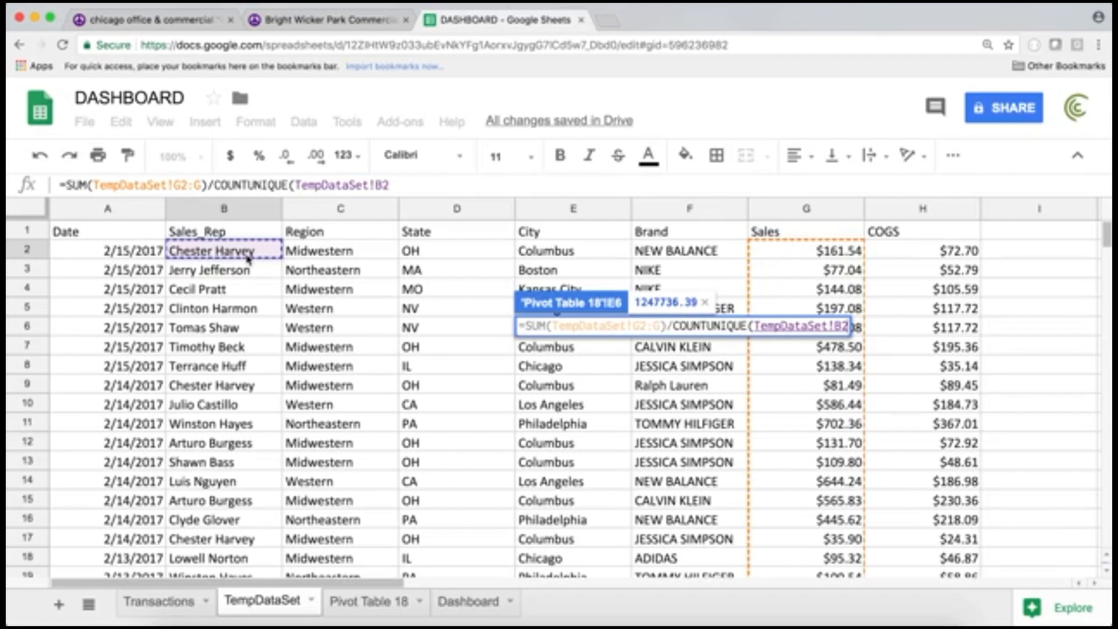
drag(248, 256, 249, 267)
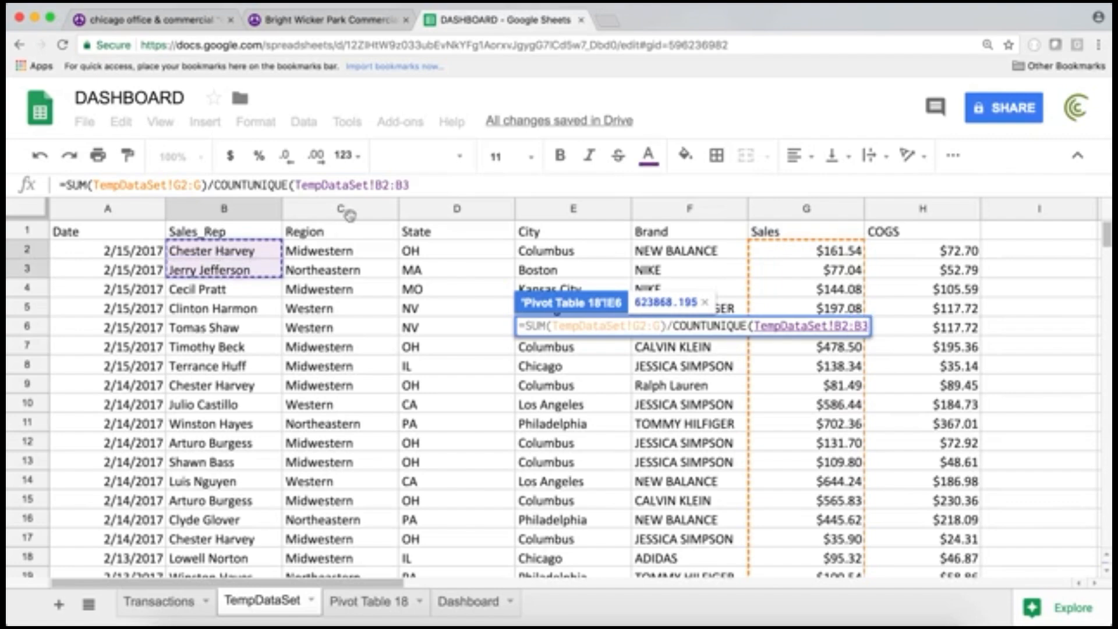
click(446, 185)
key(BackSpace)
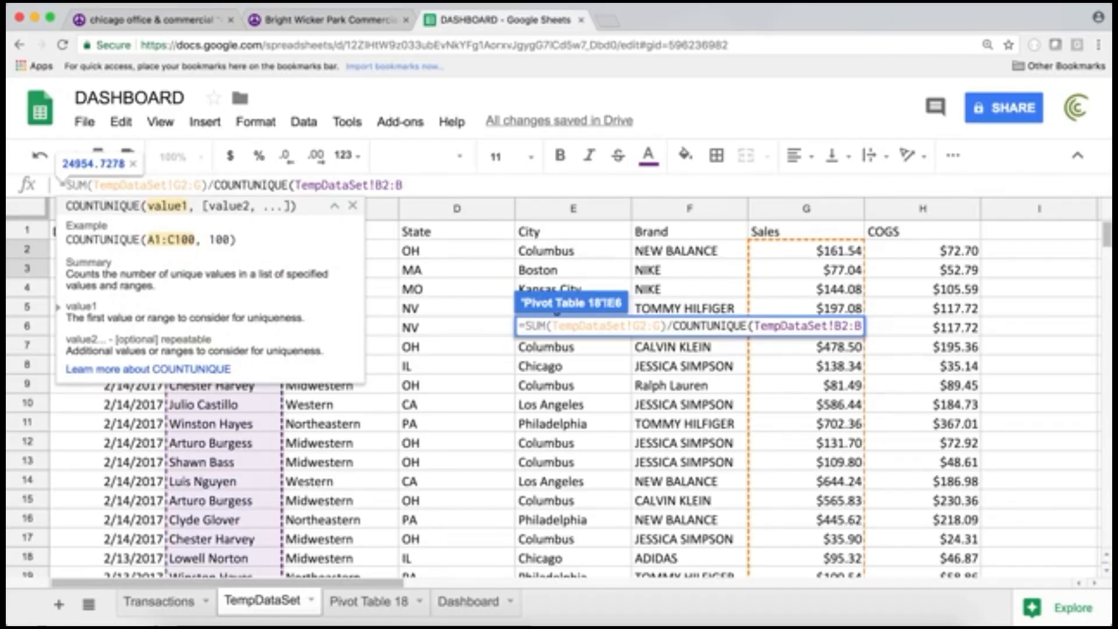
text())
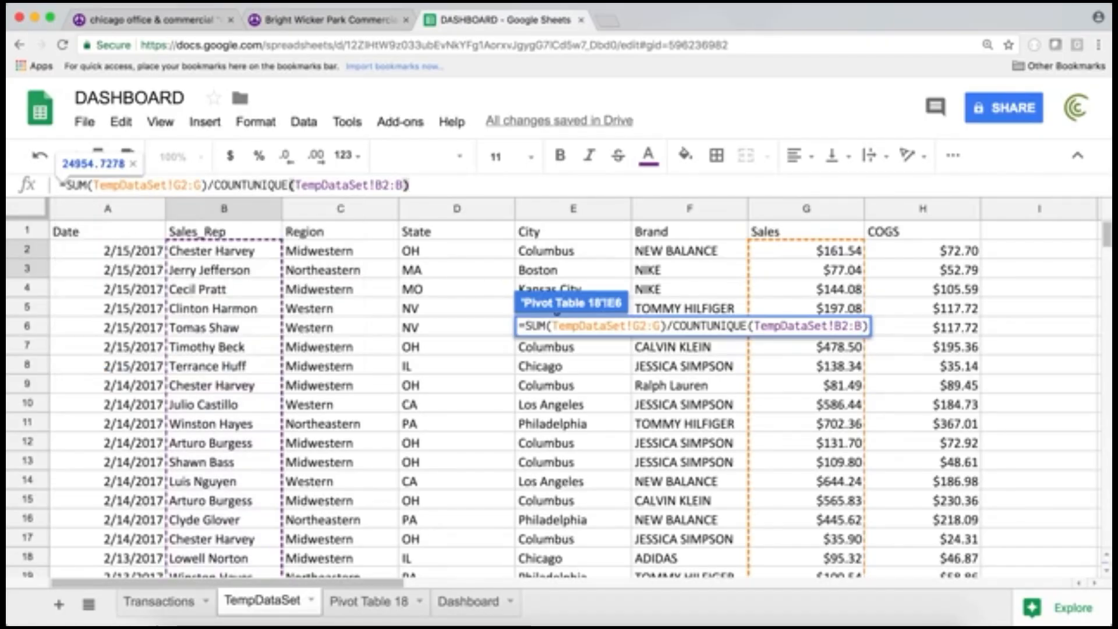
key(Return)
scroll(550, 326, down, 1)
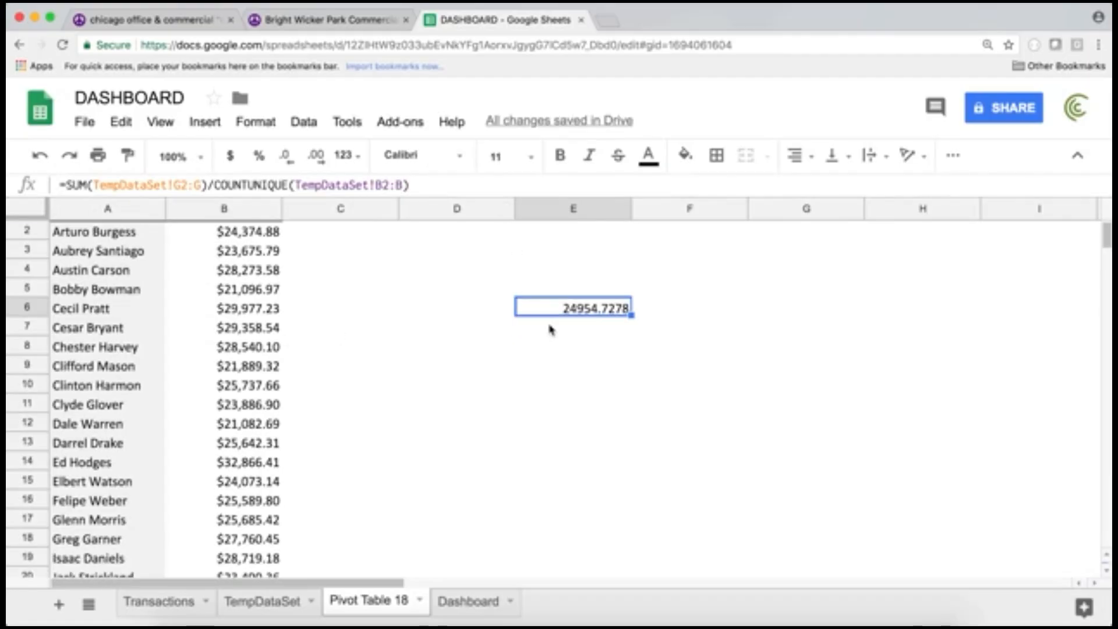
scroll(558, 315, up, 1)
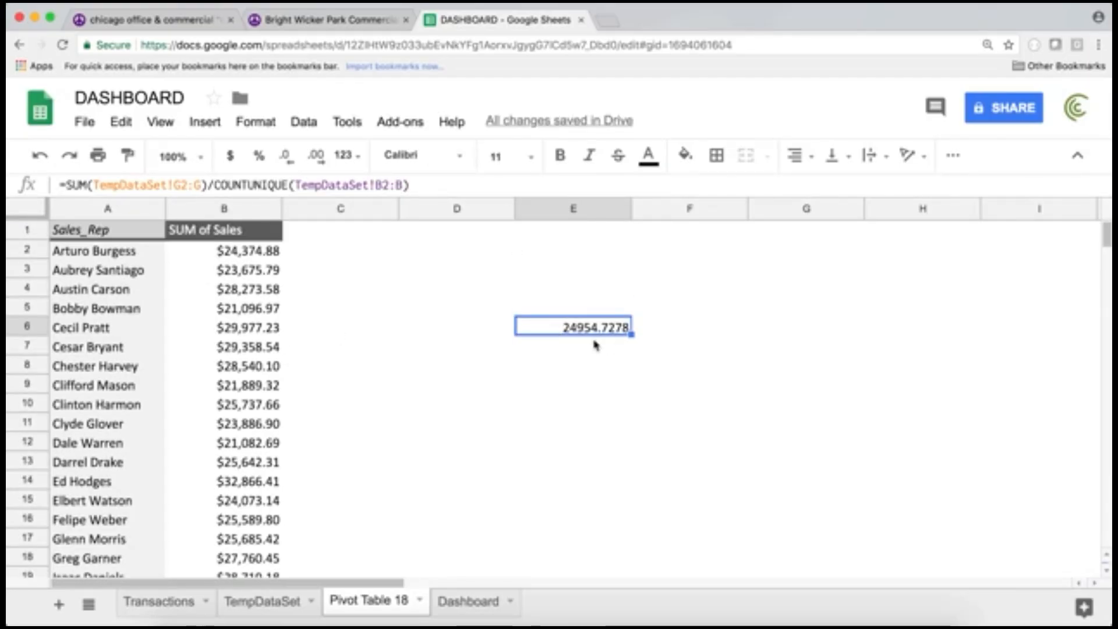
Step: Average the pivot table's sales sums in cell D4 with =AVERAGE(B2:B51)
click(462, 291)
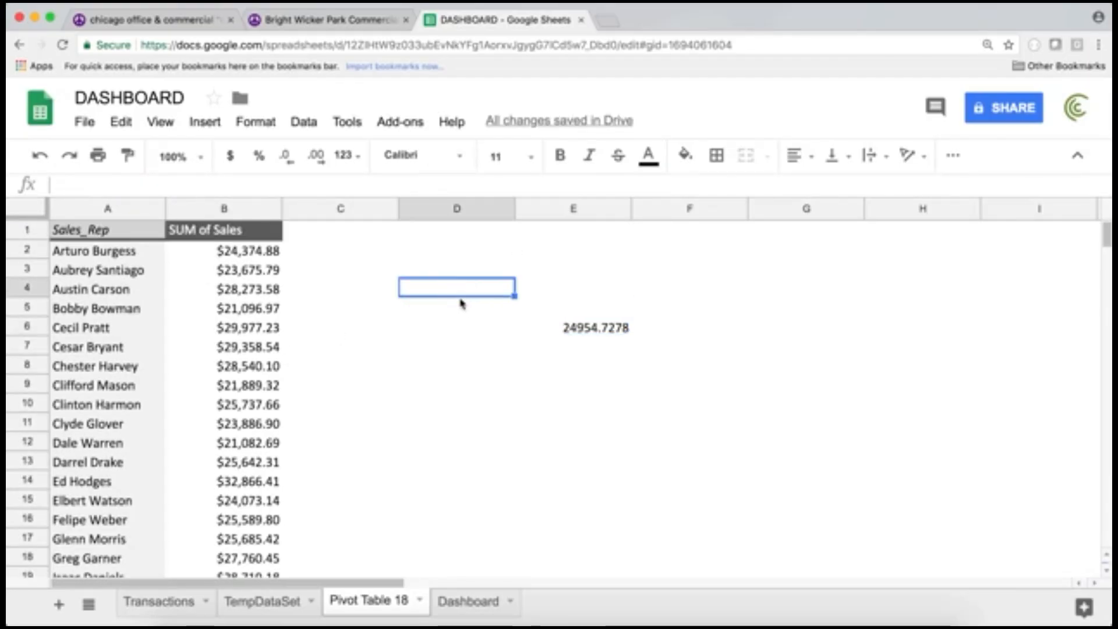
text(=ave)
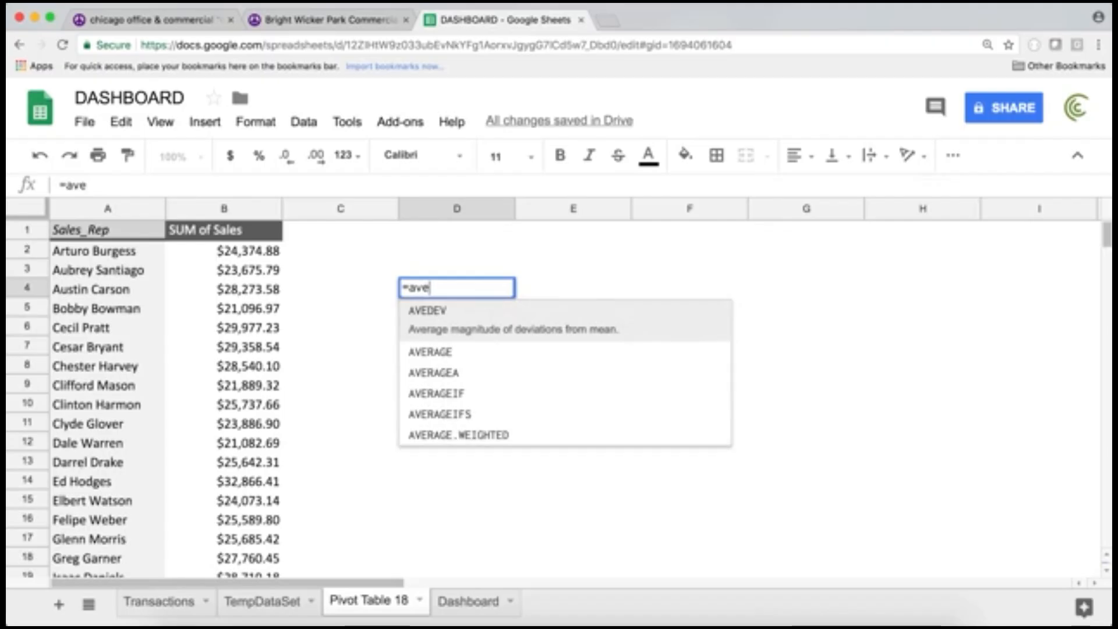
key(Tab)
drag(228, 256, 245, 210)
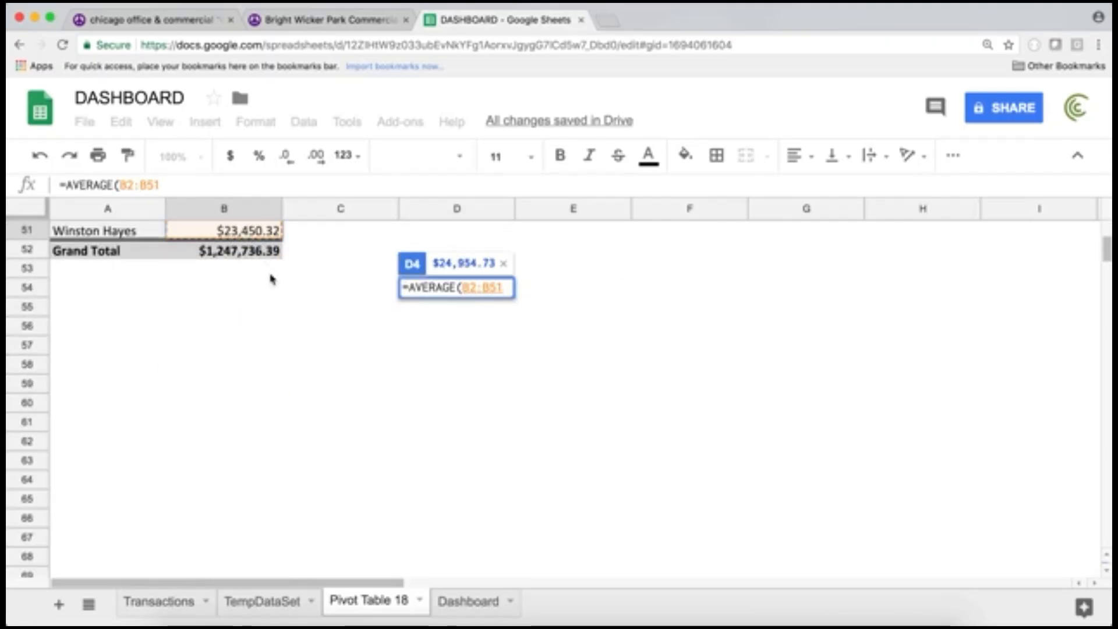
scroll(270, 277, up, 15)
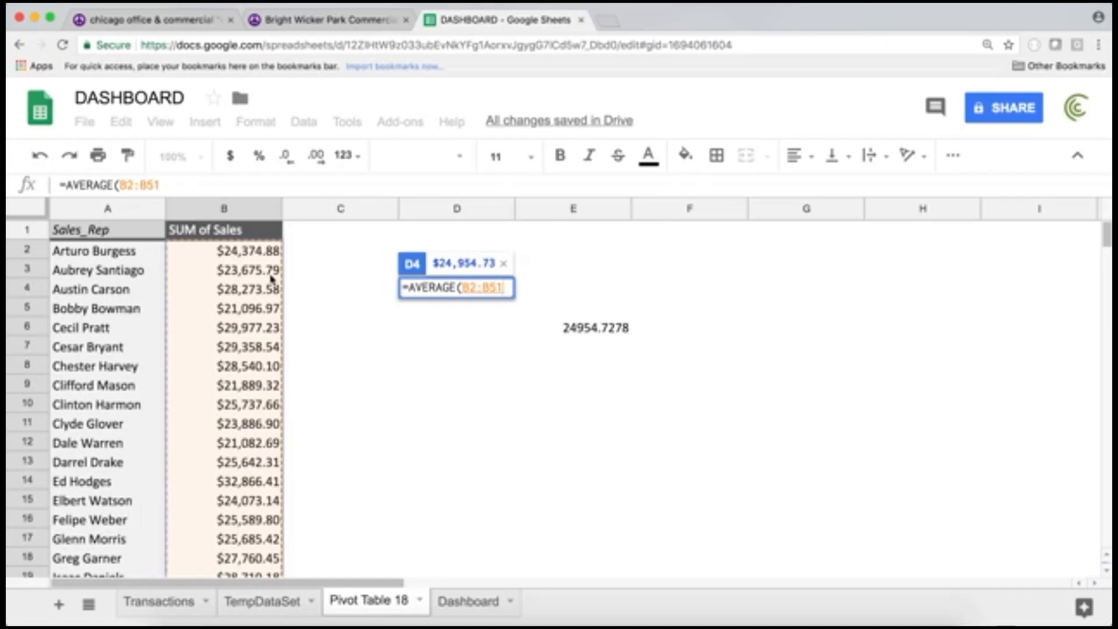
key(Return)
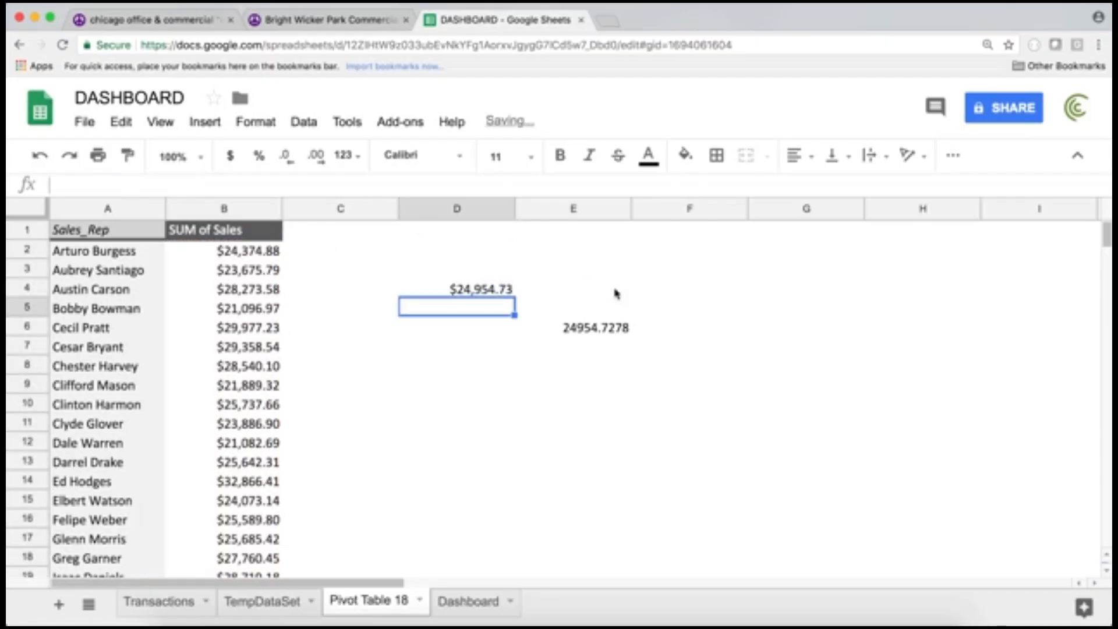
Step: Compare the averages in D4 and E6, and format E6 as currency
click(483, 292)
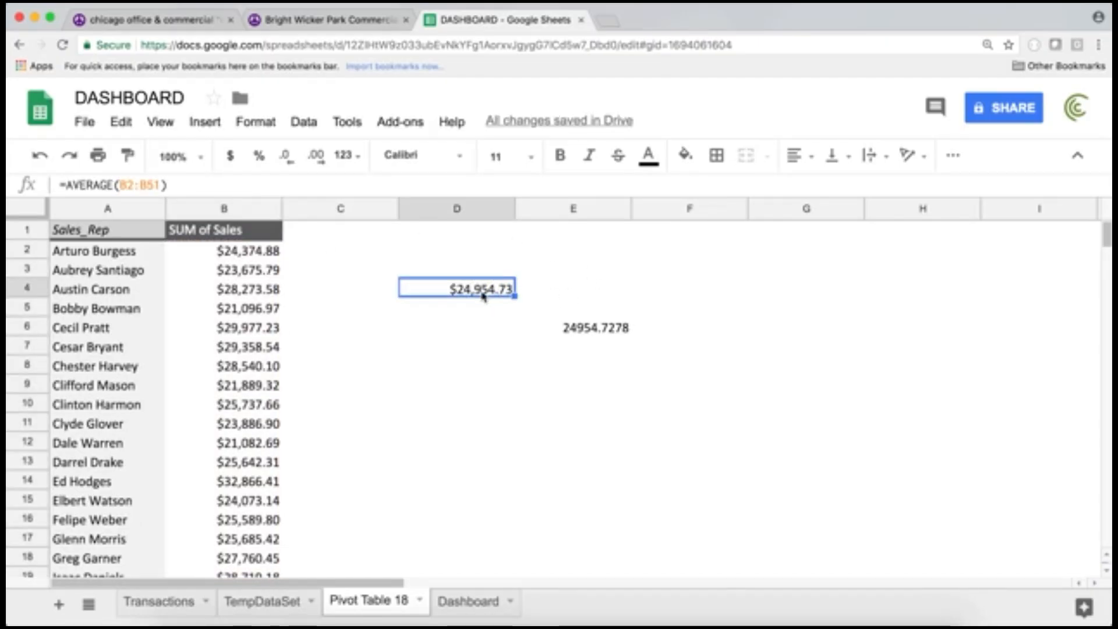
click(608, 332)
click(483, 280)
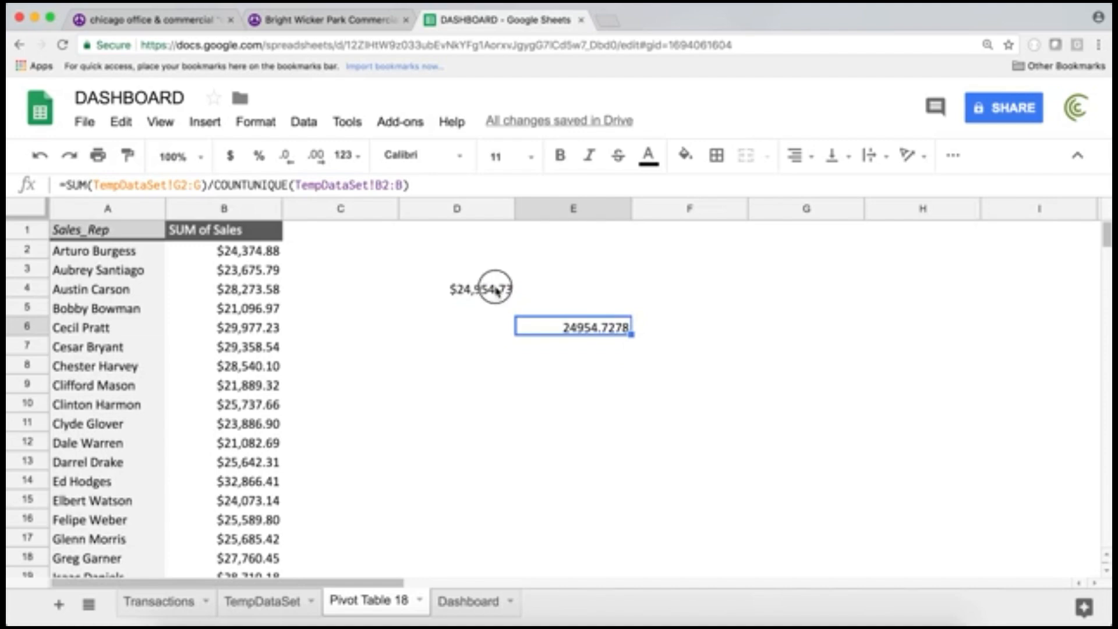
click(564, 327)
click(231, 157)
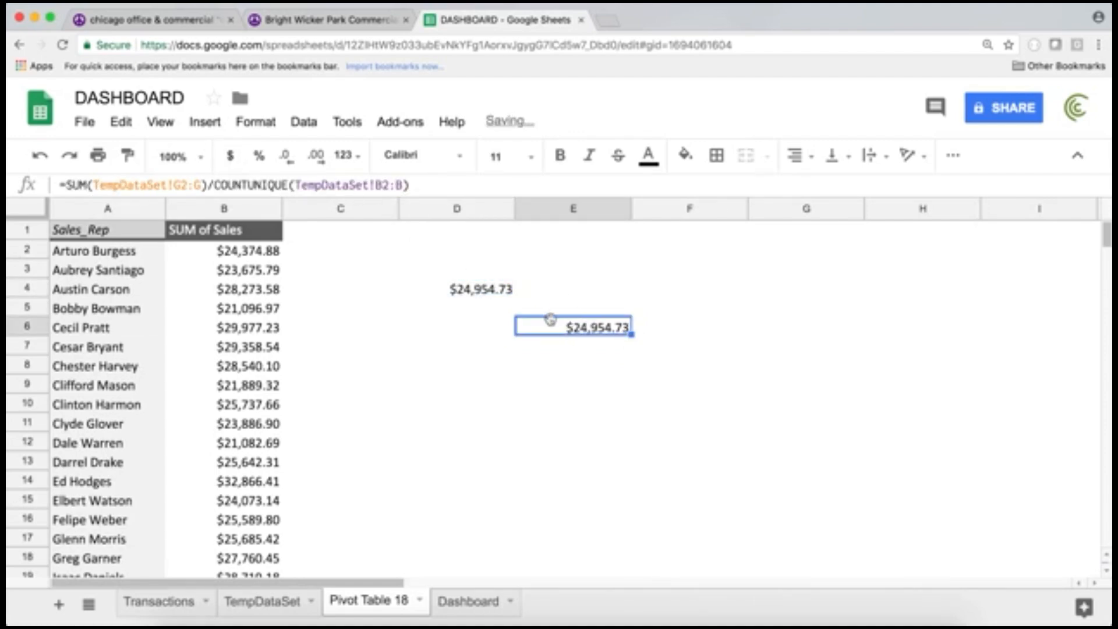
Step: Delete the AVERAGE formula from cell D4
click(466, 292)
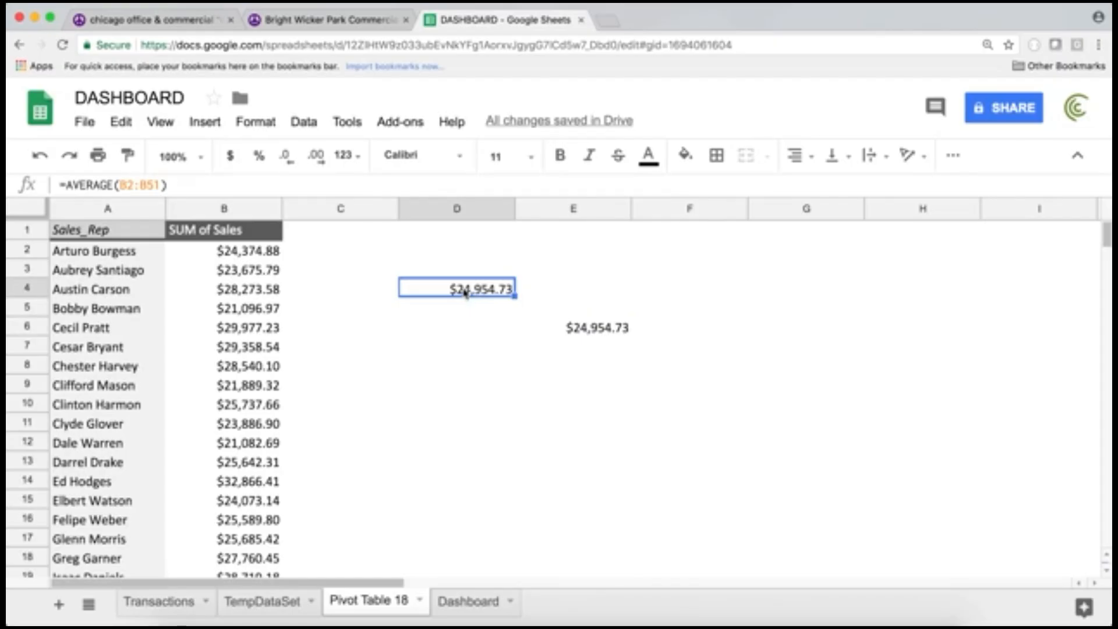
double_click(465, 290)
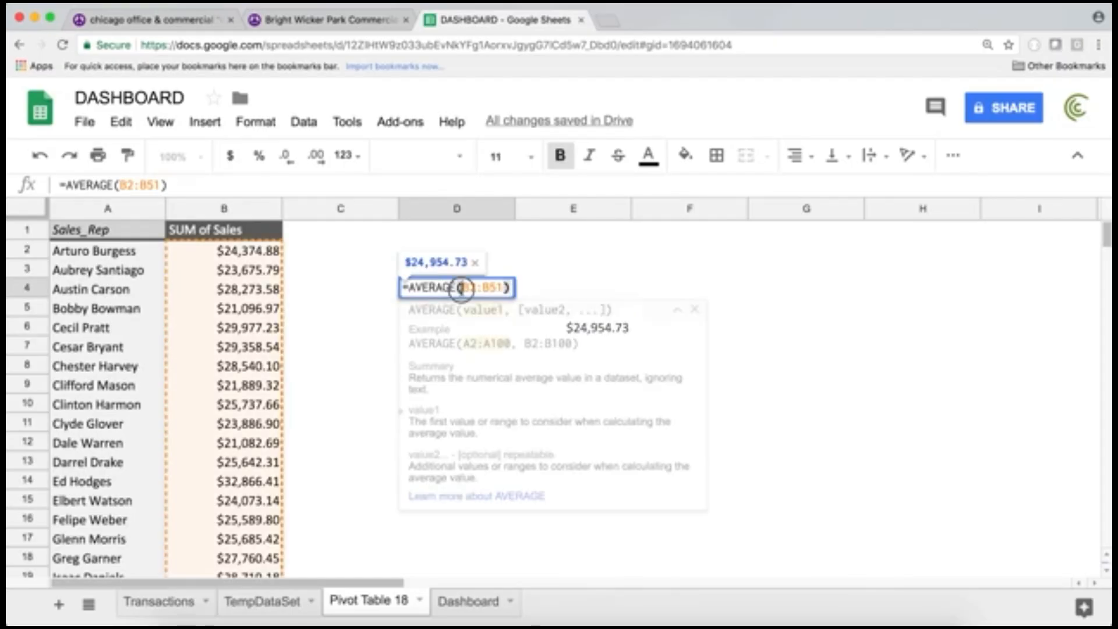
key(ctrl+a)
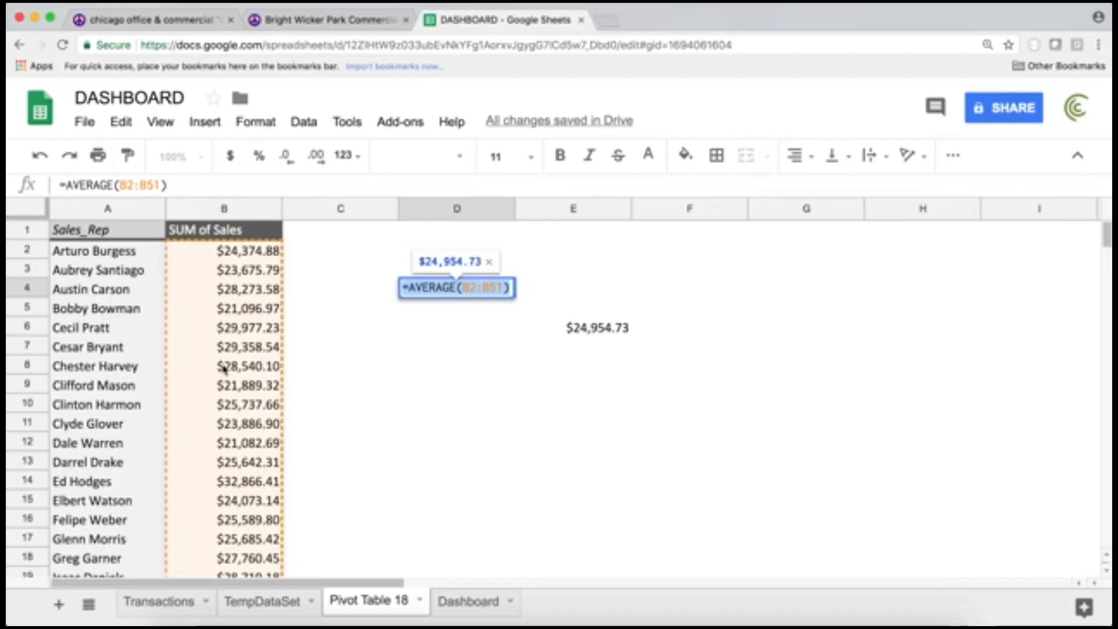
key(BackSpace)
key(Return)
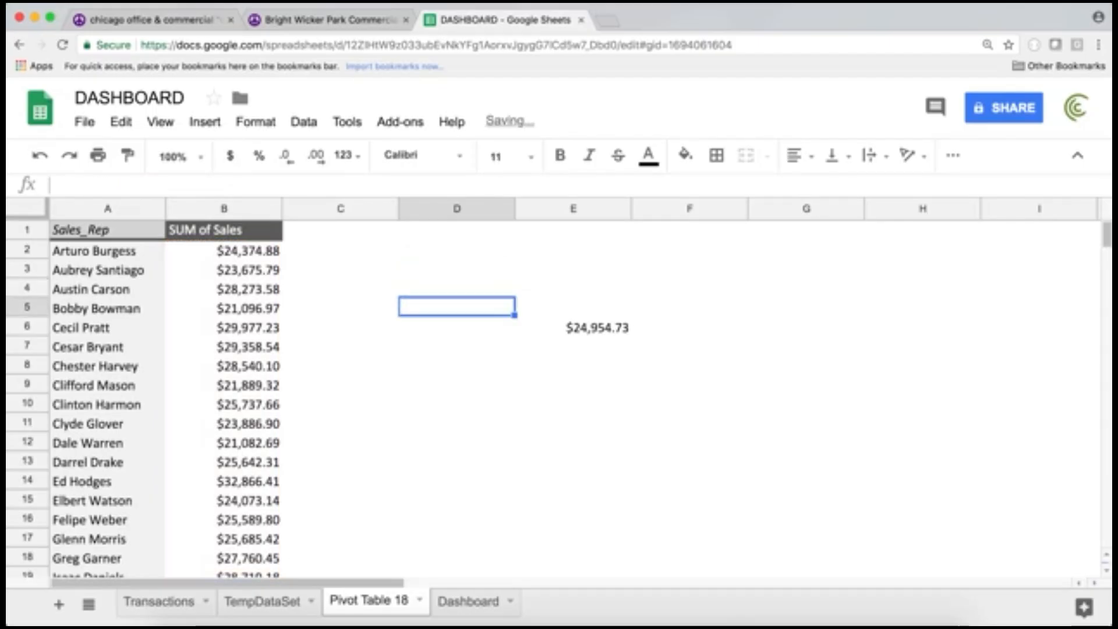
Step: Cut the whole SUM/COUNTUNIQUE formula out of cell E6, leaving the cell empty
click(589, 331)
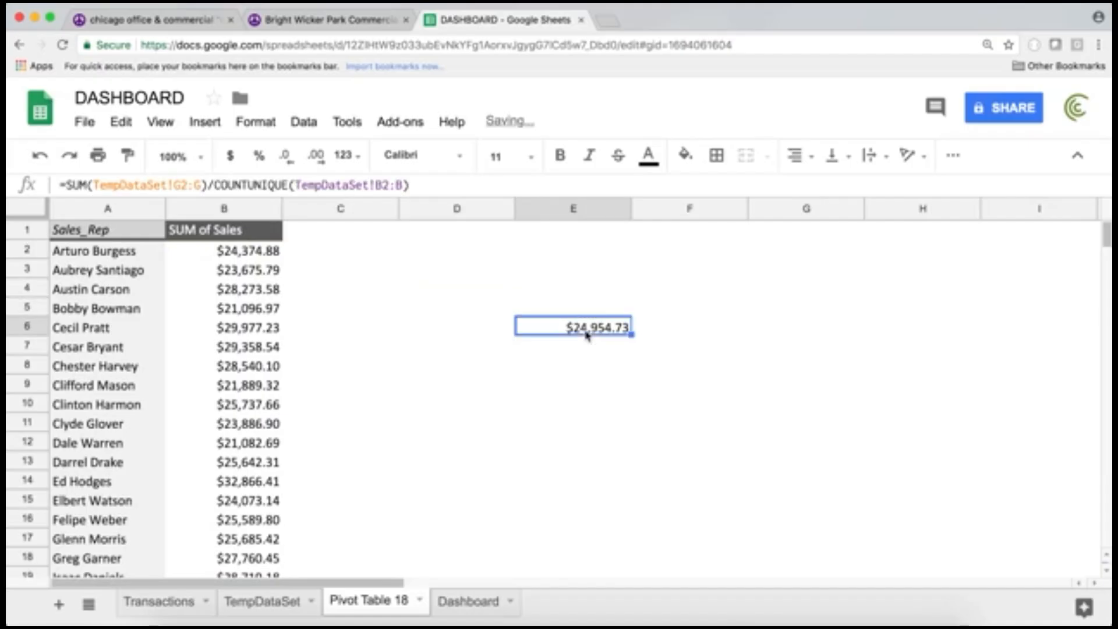
triple_click(432, 186)
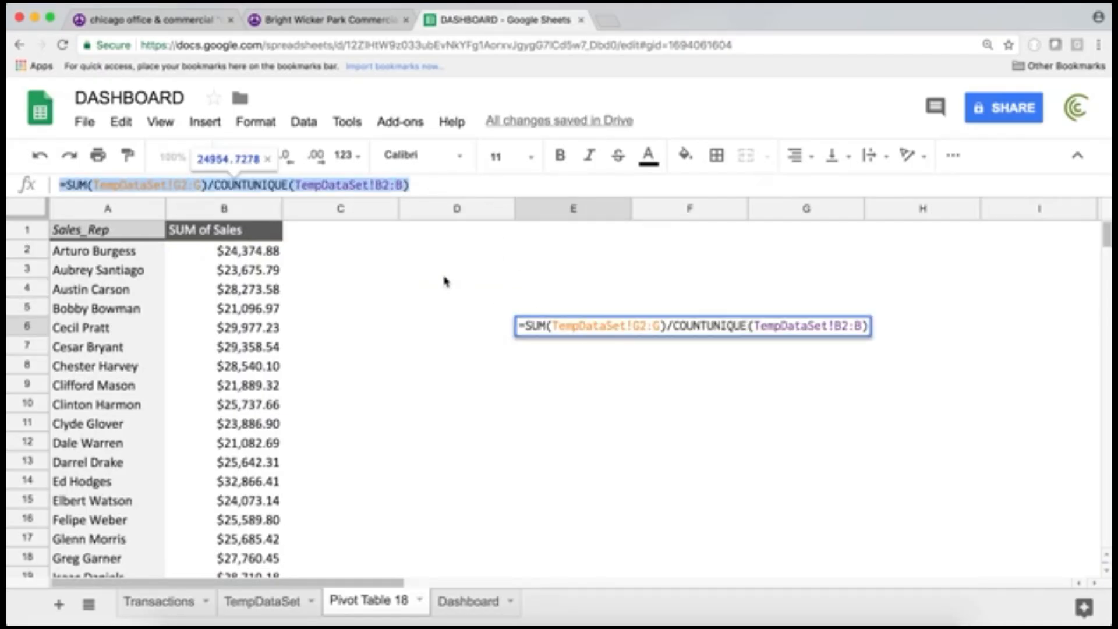
key(ctrl+x)
key(Return)
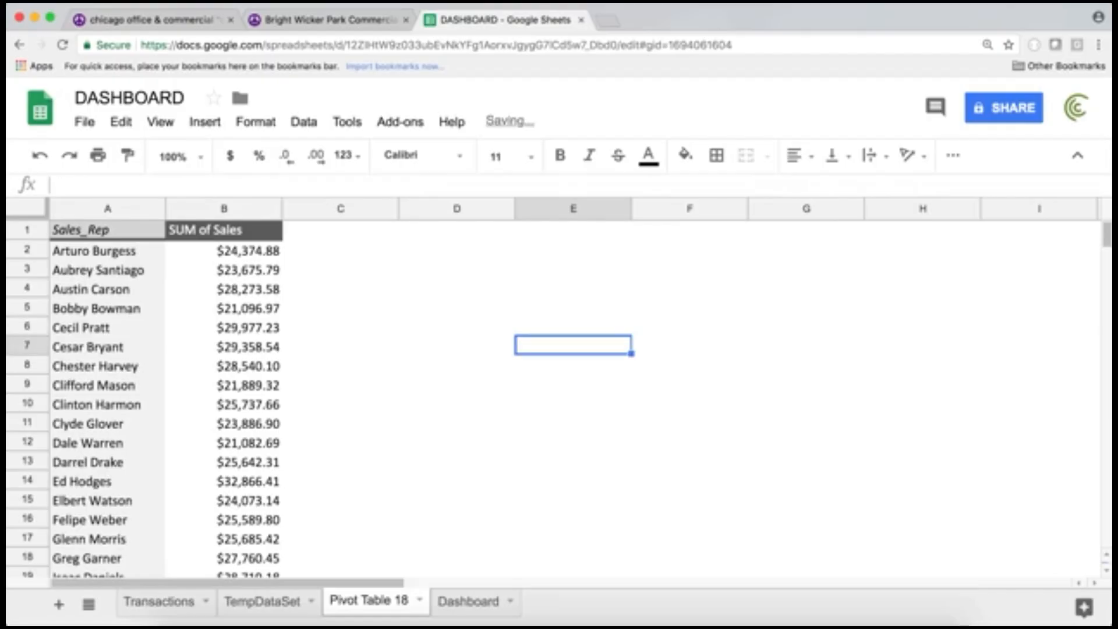
Step: Add a calculated field to the pivot table's values, summarized by Custom, with =SUM(TempDataSet!G2:G)/COUNTUNIQUE(TempDataSet!B2:B)
click(231, 289)
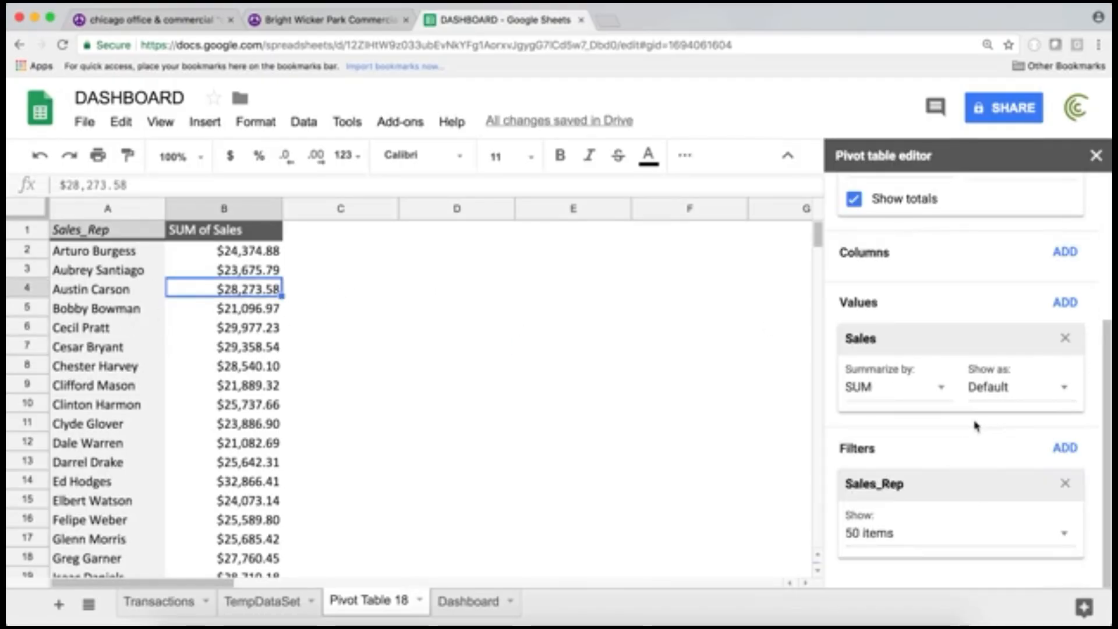
click(1068, 310)
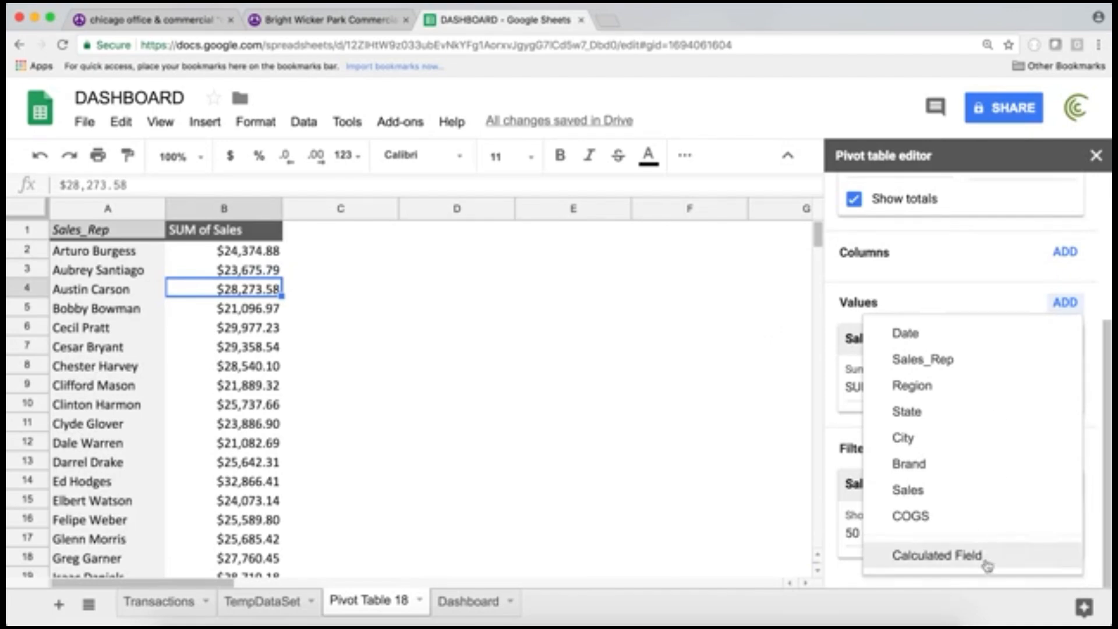
click(949, 554)
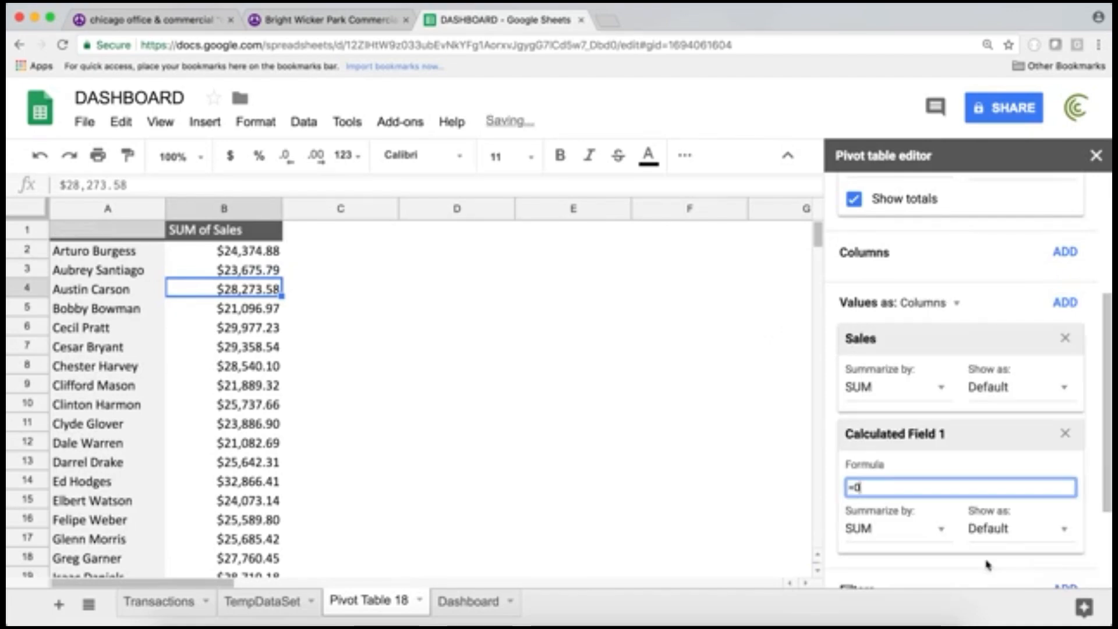
click(891, 530)
click(913, 587)
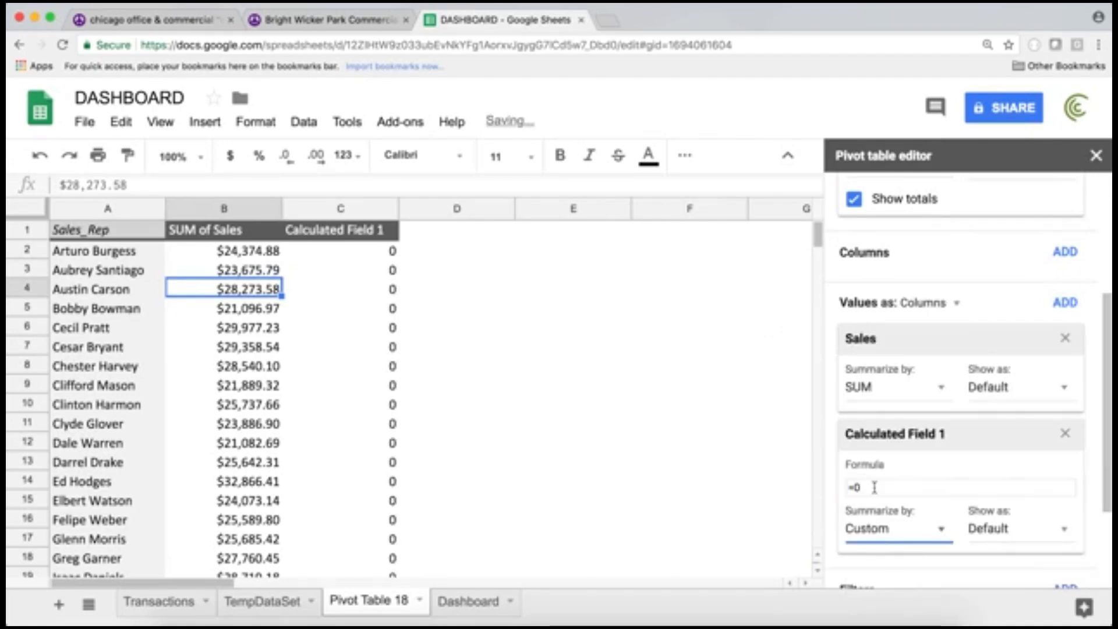
key(super+v)
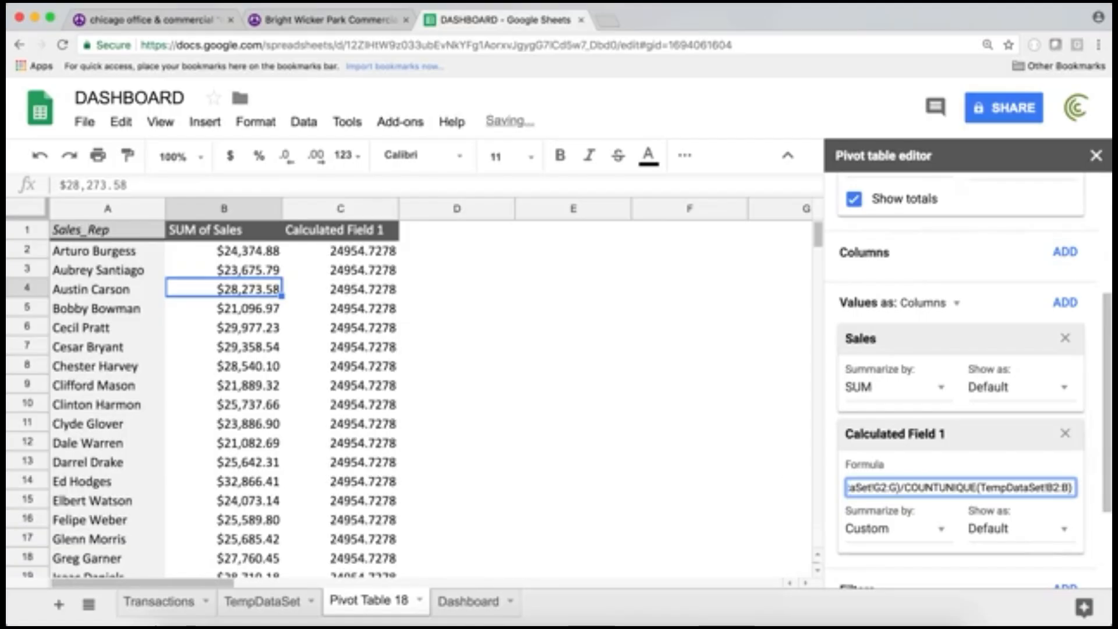
Step: Rename the calculated field's header to Average and format column C as currency
click(354, 233)
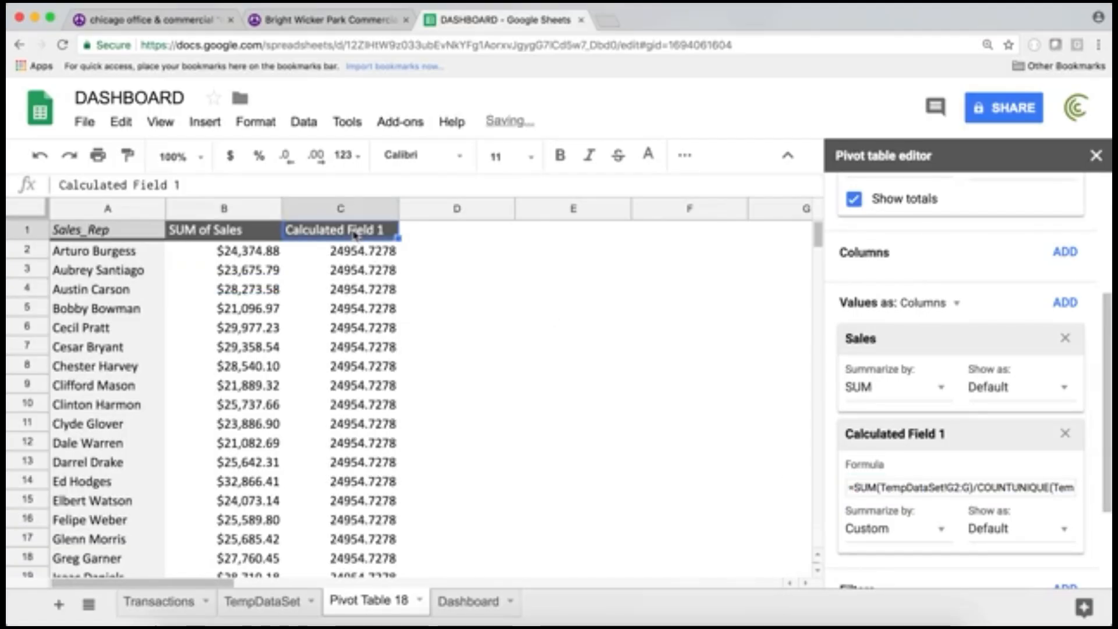
text(Average)
key(Return)
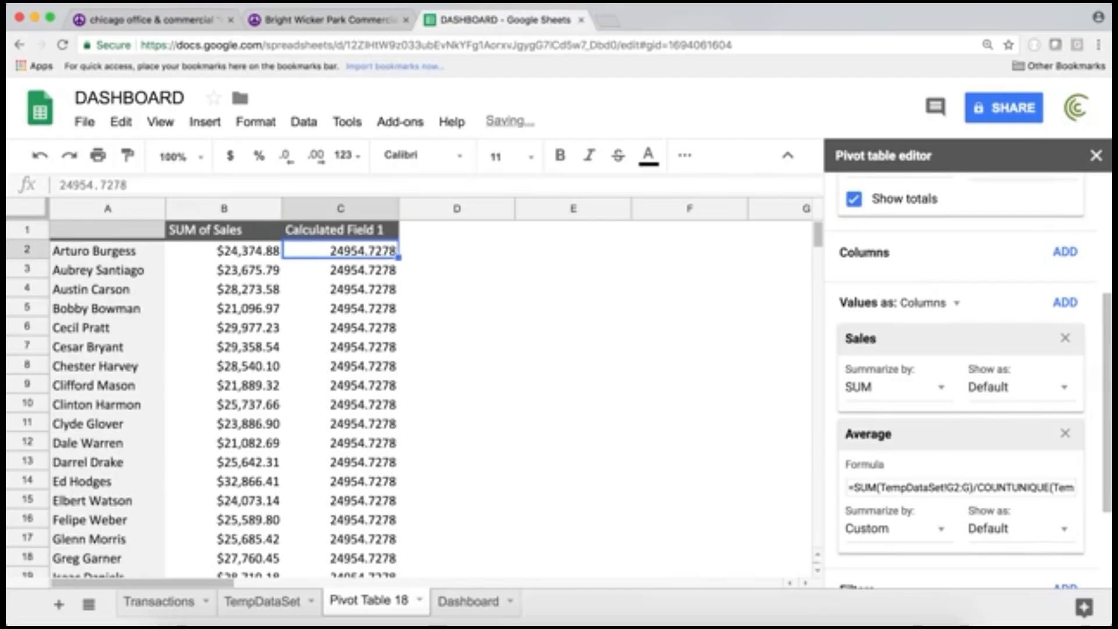
click(367, 209)
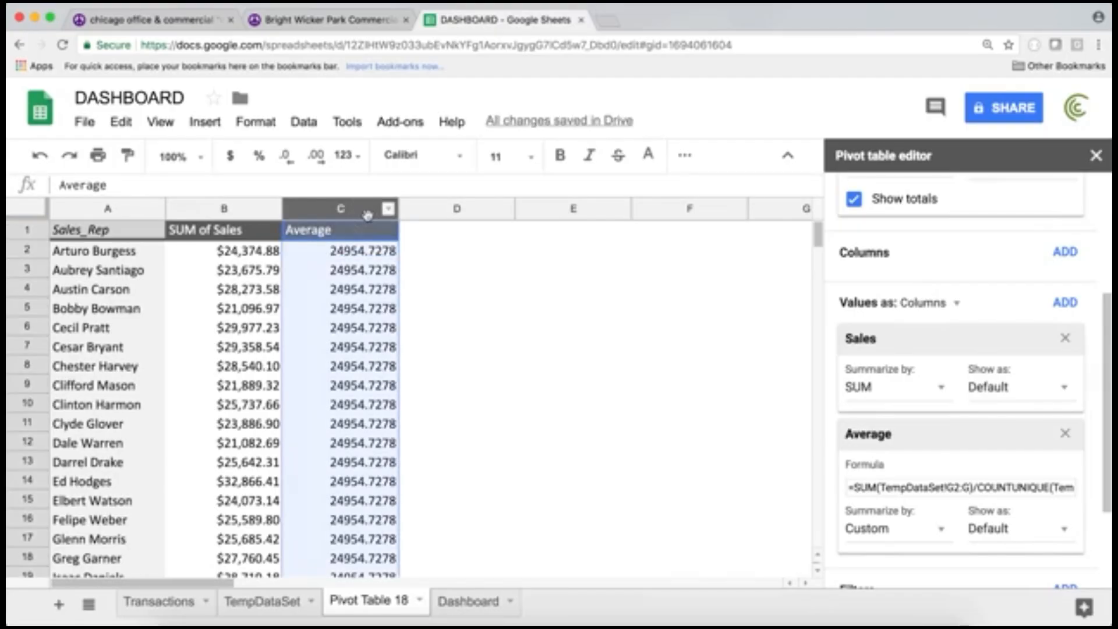
click(230, 162)
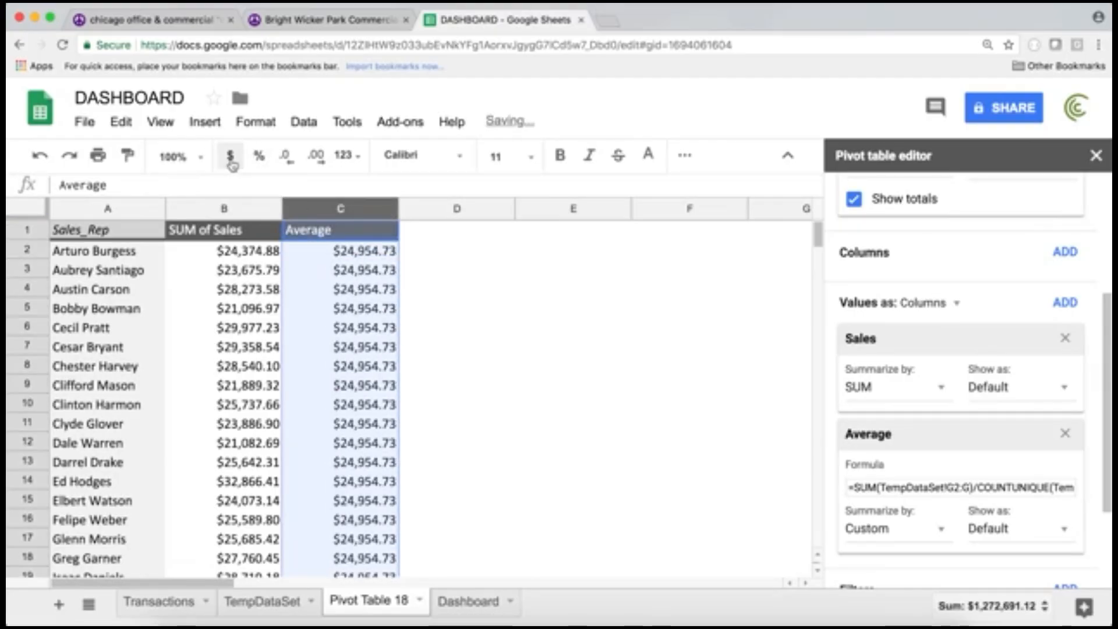
click(559, 269)
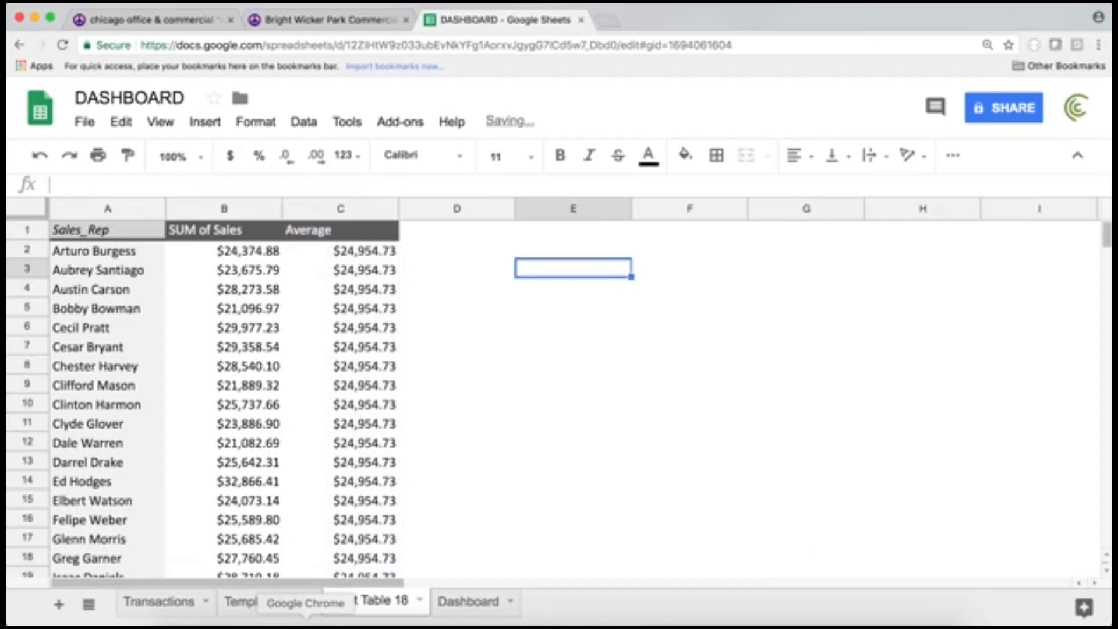
click(513, 373)
Step: Insert a chart based on the sales-rep pivot table starting at the Sales_Rep header
click(304, 286)
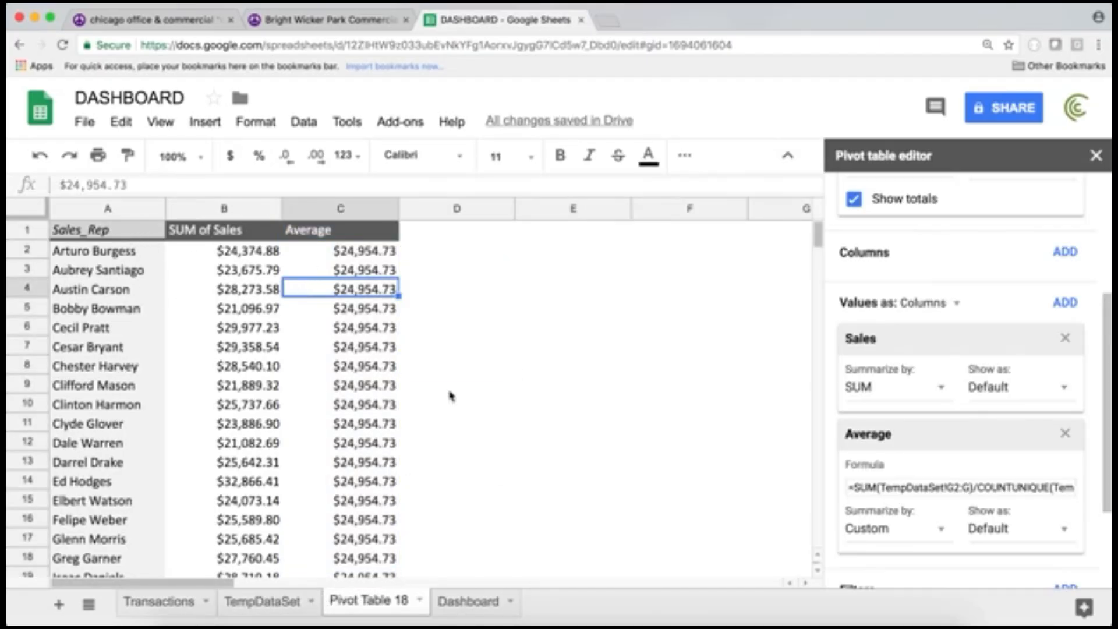
scroll(321, 371, down, 15)
scroll(324, 371, up, 15)
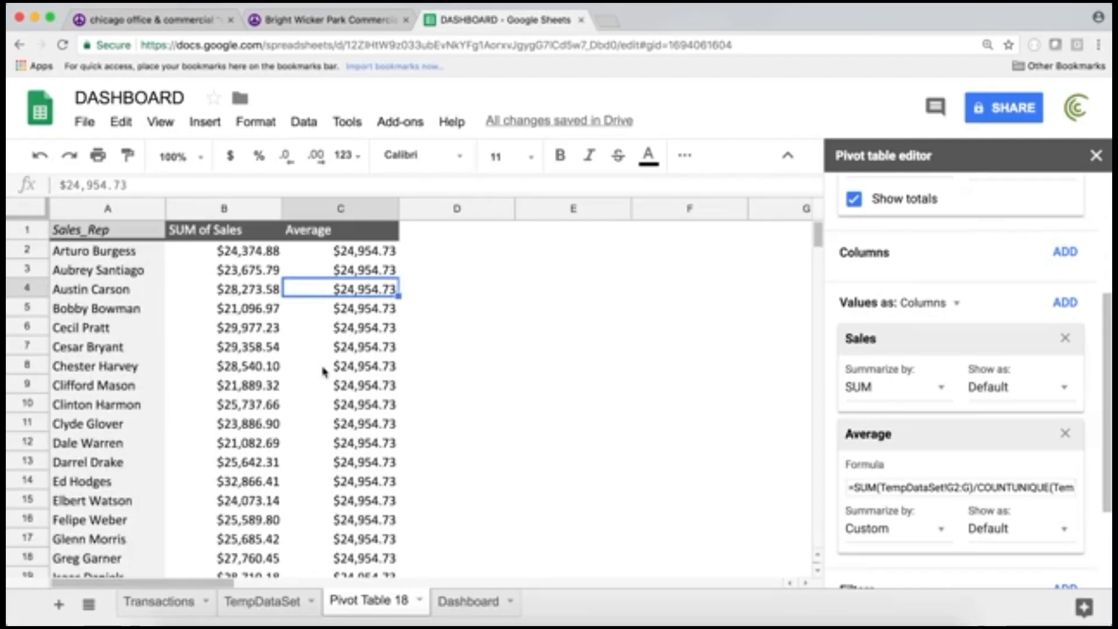
click(94, 235)
click(205, 121)
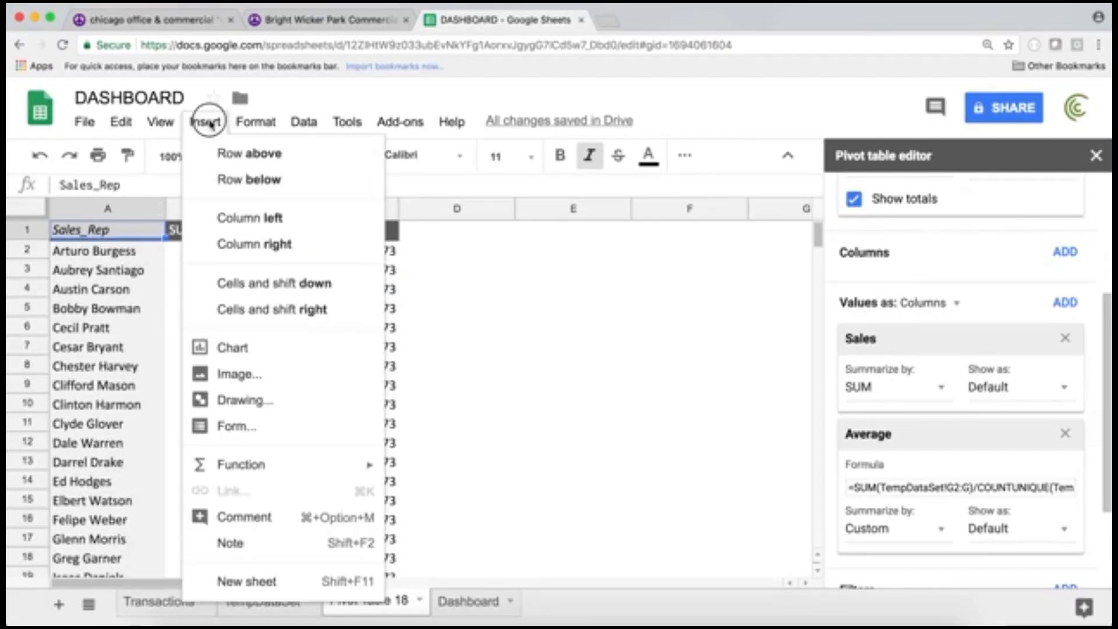
click(262, 349)
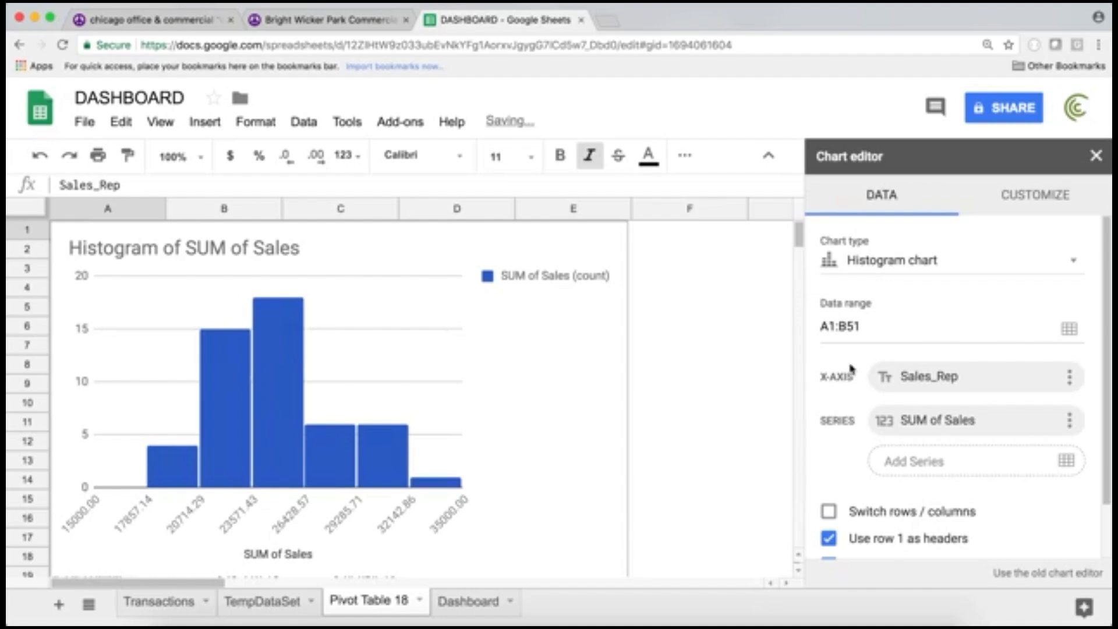
Step: Change the chart type to Combo chart and move the chart off the pivot table's columns
click(868, 264)
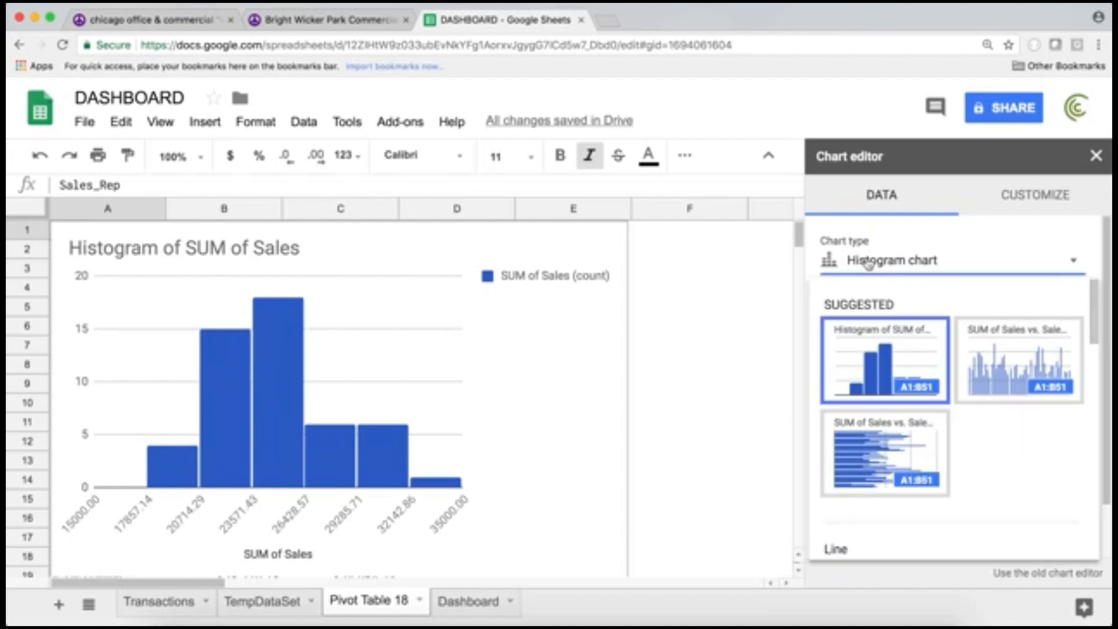
scroll(1043, 373, down, 5)
scroll(1043, 372, up, 3)
click(1053, 373)
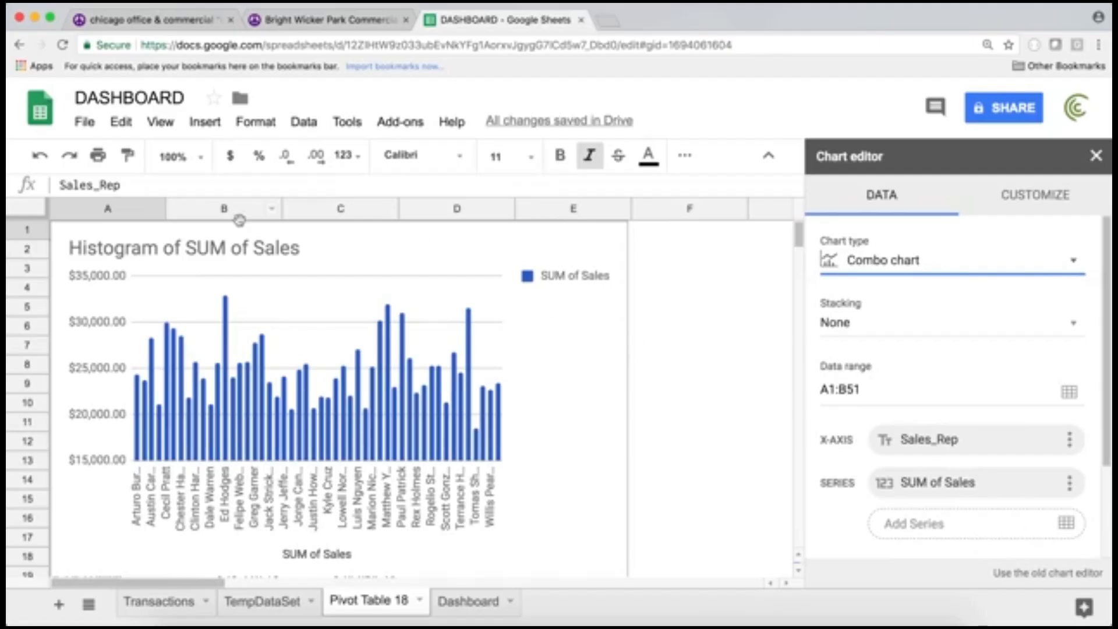
click(252, 233)
drag(252, 233, 544, 300)
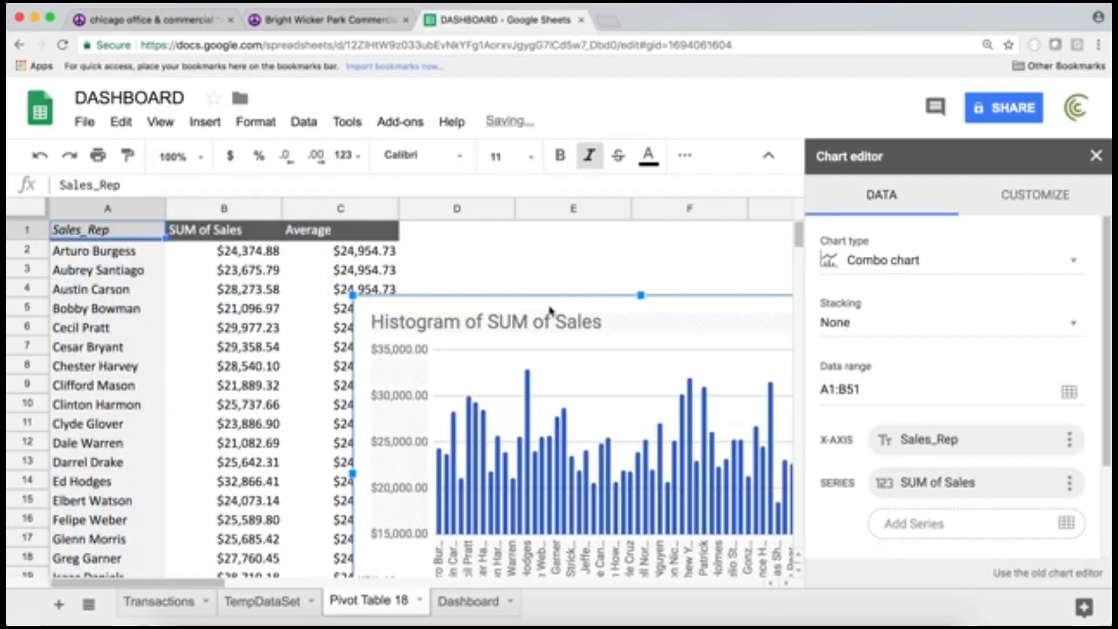
Step: Add the Average column as a second chart series using the range 'Pivot Table 18'!C1:C51, leaving out the Grand Total row
click(1066, 523)
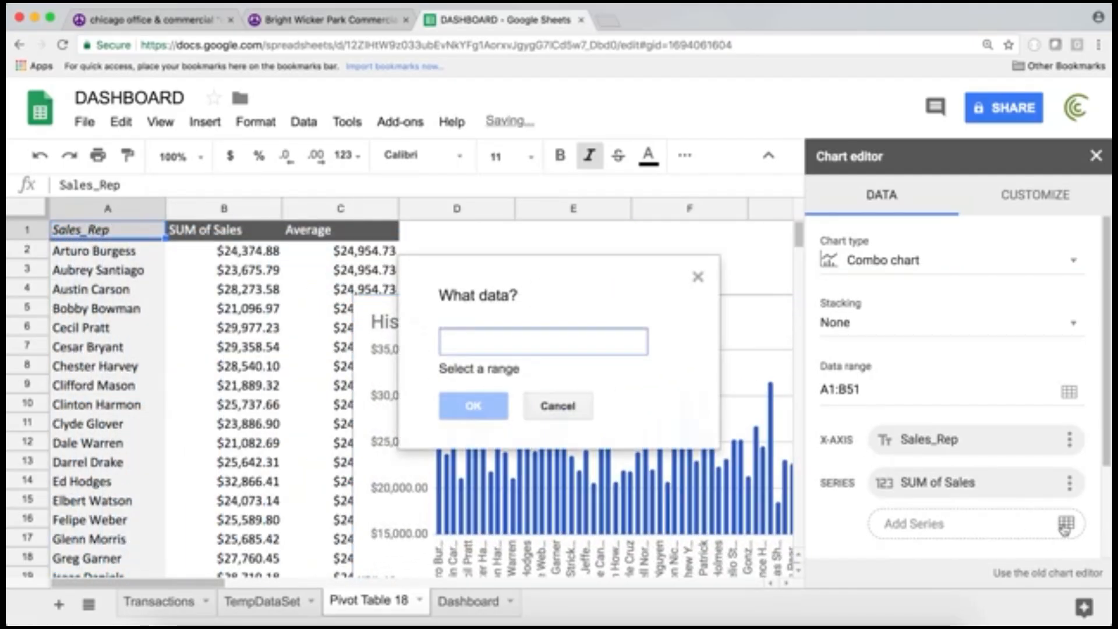
click(340, 252)
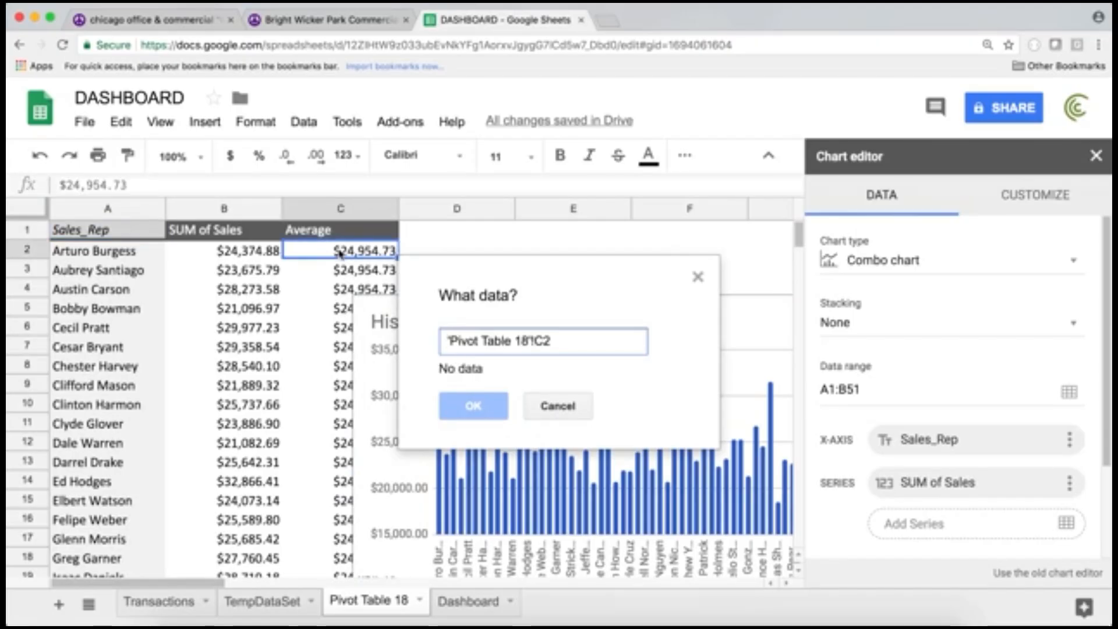
click(340, 231)
key(ctrl+shift+Down)
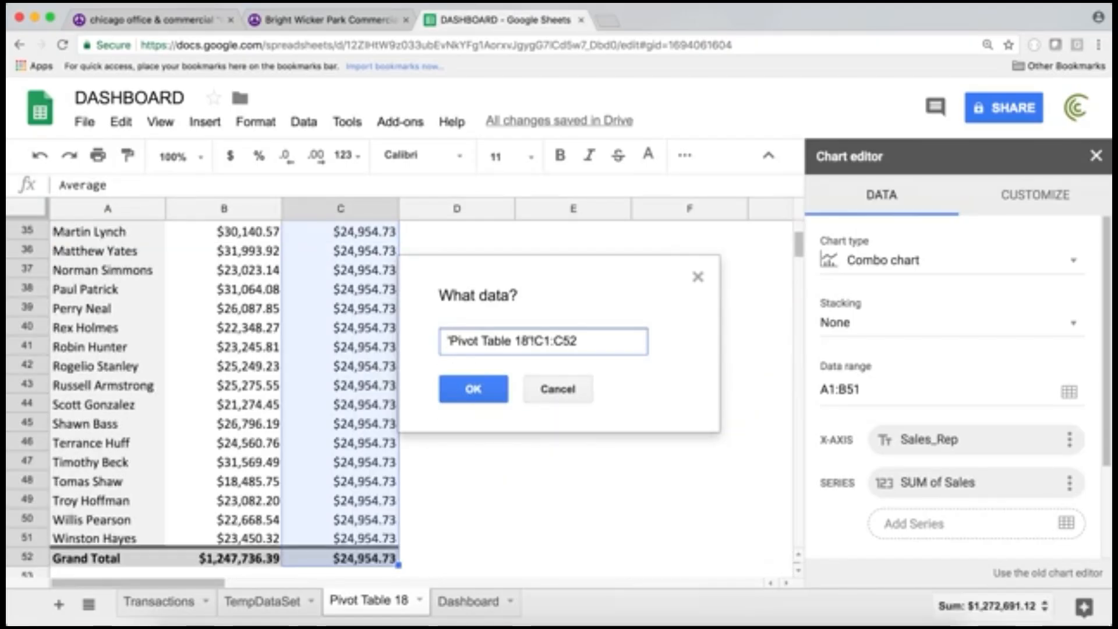
key(shift+Up)
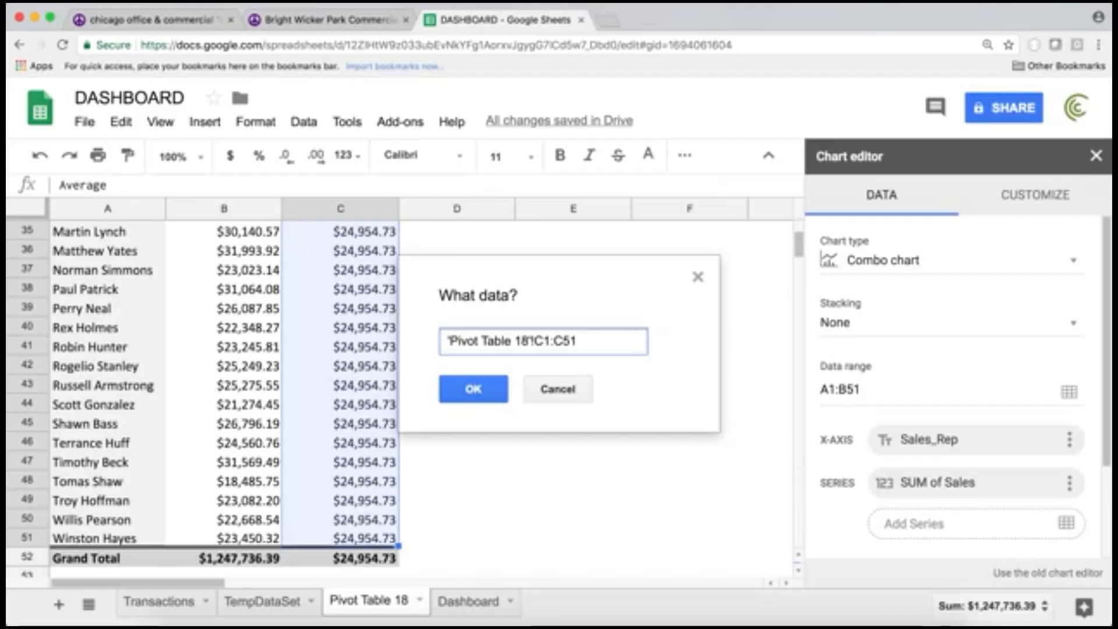
click(488, 396)
scroll(469, 364, up, 10)
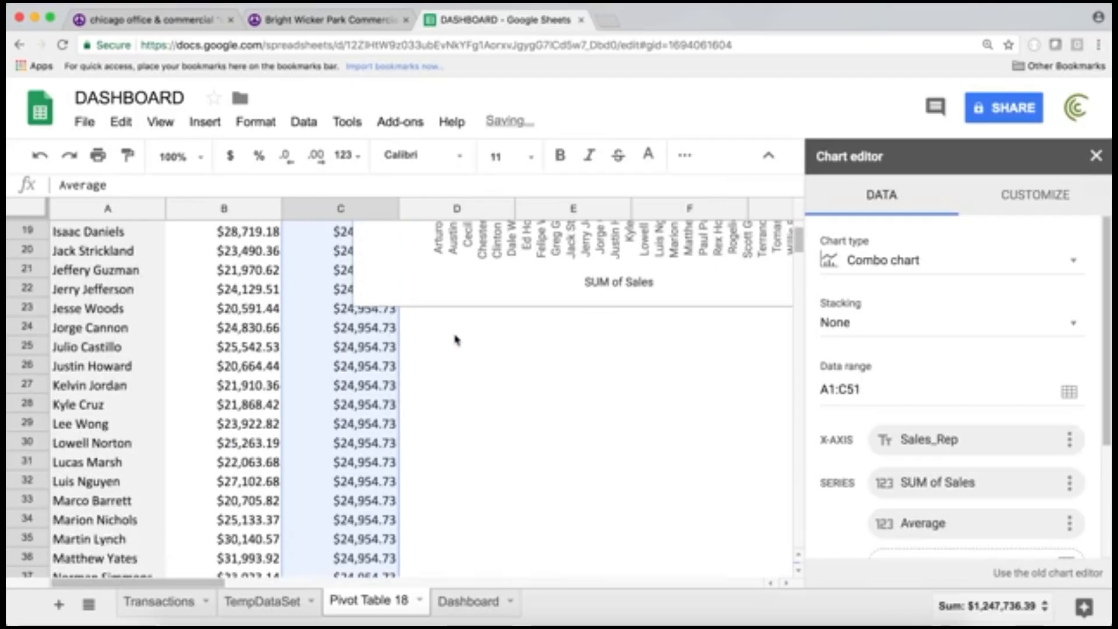
Step: Move the combo chart back to the top of the sheet and set its legend position to Top
drag(652, 302, 400, 249)
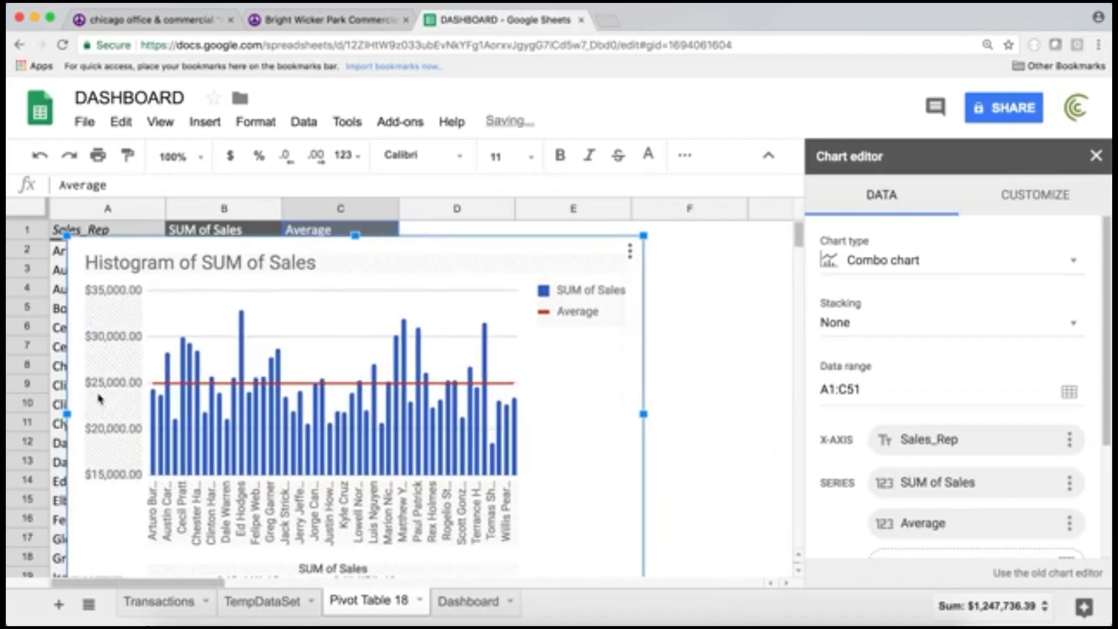
click(589, 304)
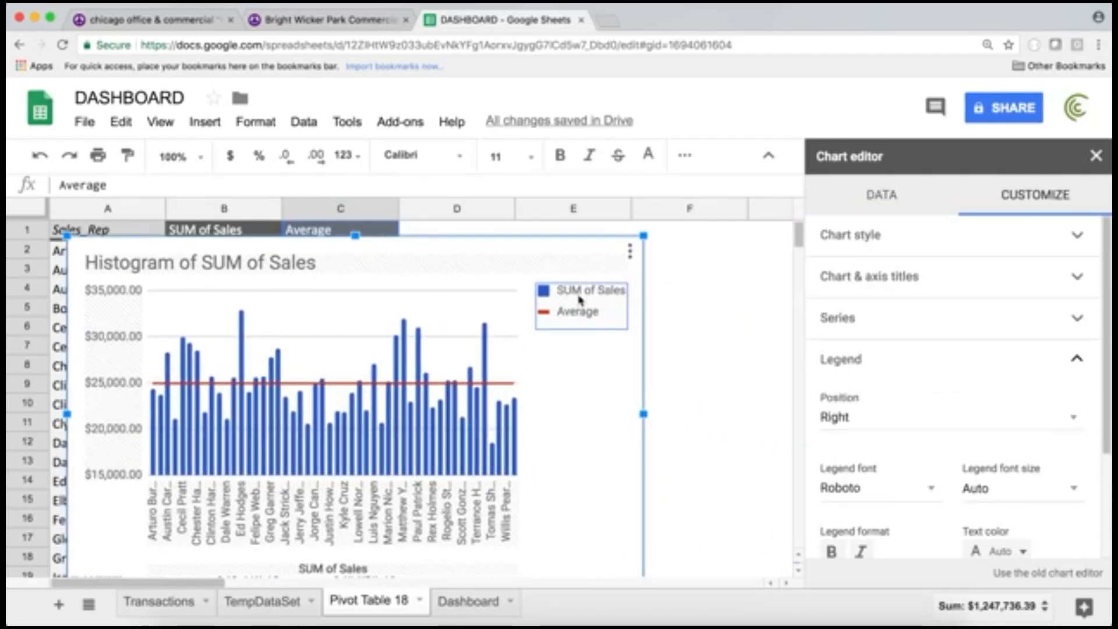
click(913, 422)
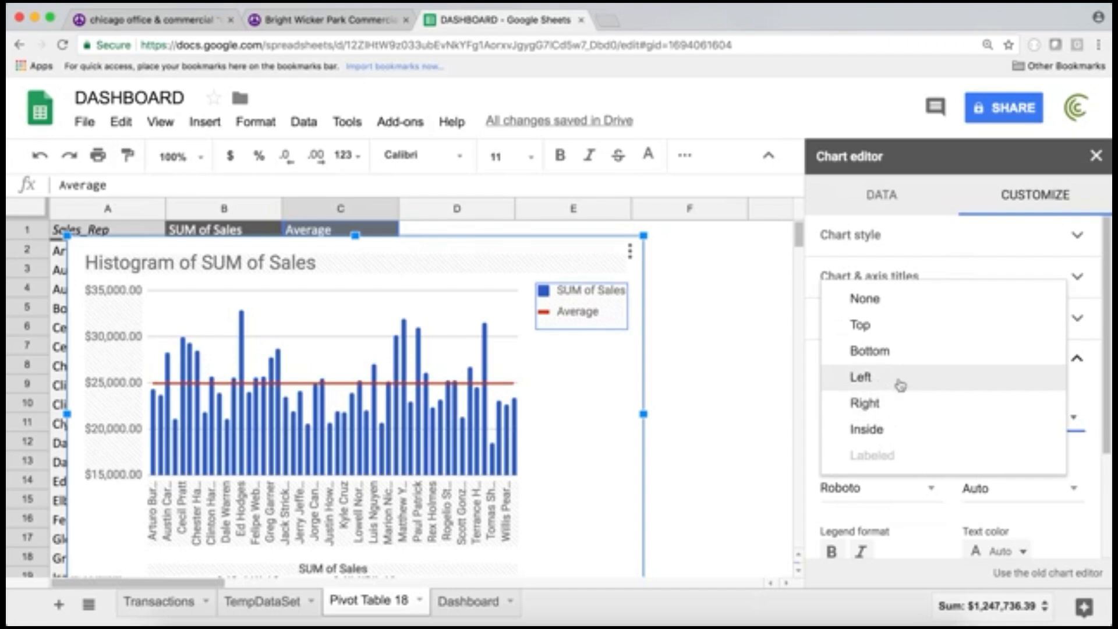
click(886, 326)
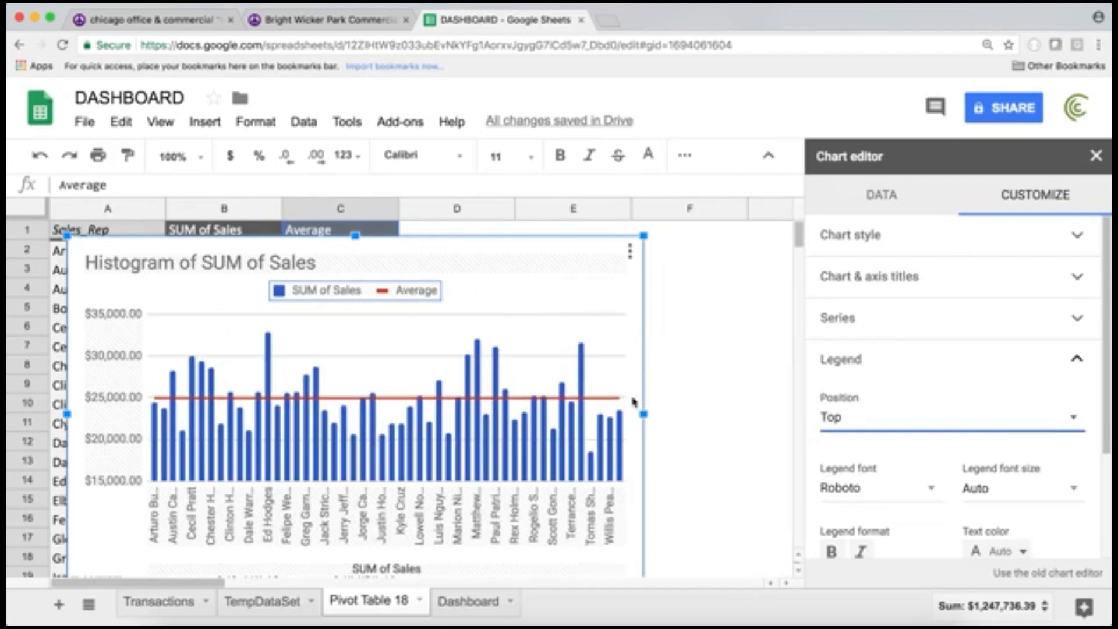
Step: Change the line color of the chart's Average series to light green
mouse_move(615, 405)
click(838, 318)
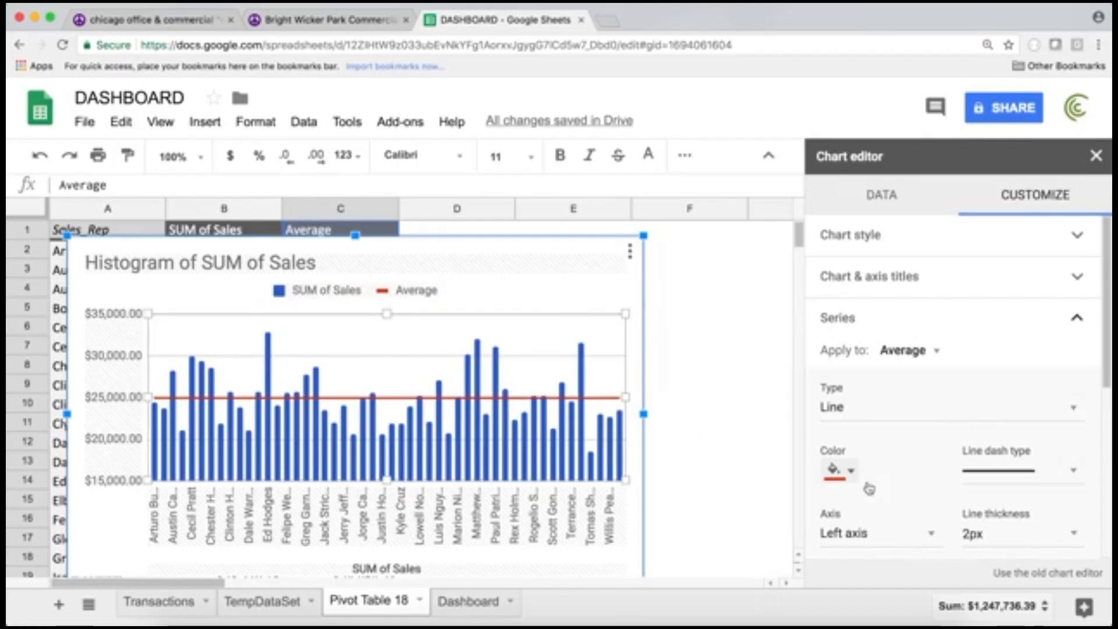
click(851, 473)
click(913, 353)
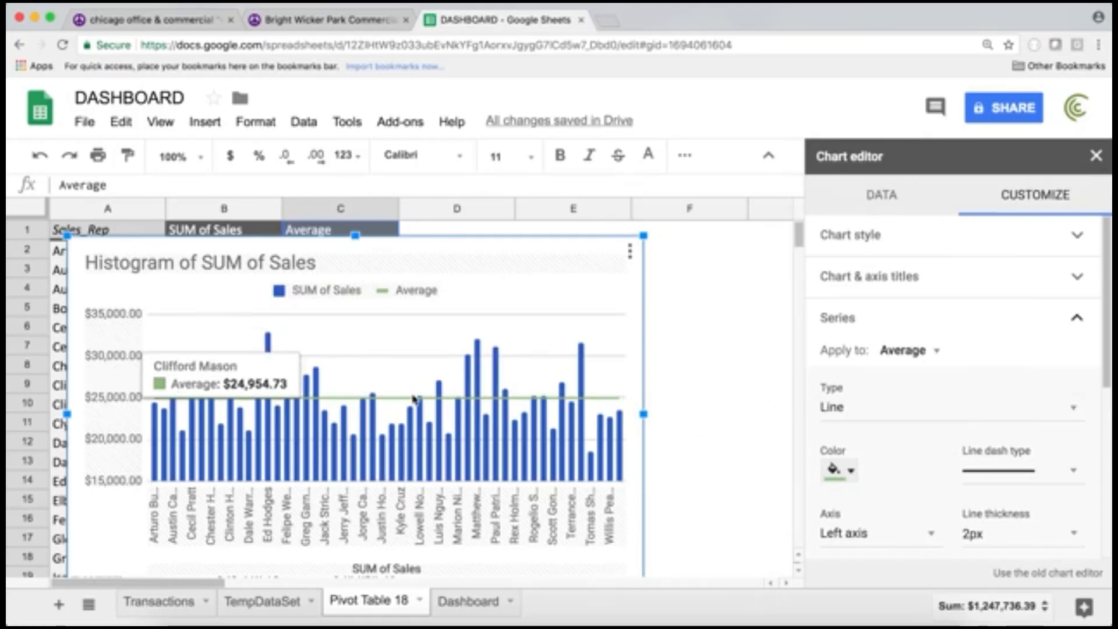
Step: Shift the chart slightly toward column F and shorten its plot area to make room for the full sales rep names
drag(552, 242, 620, 235)
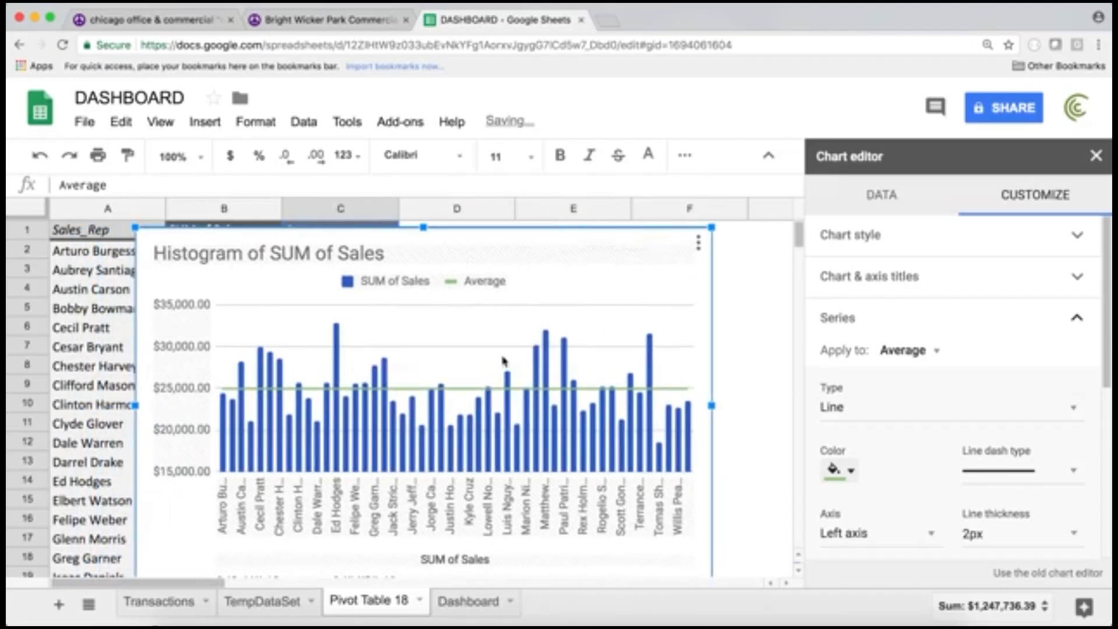
click(511, 445)
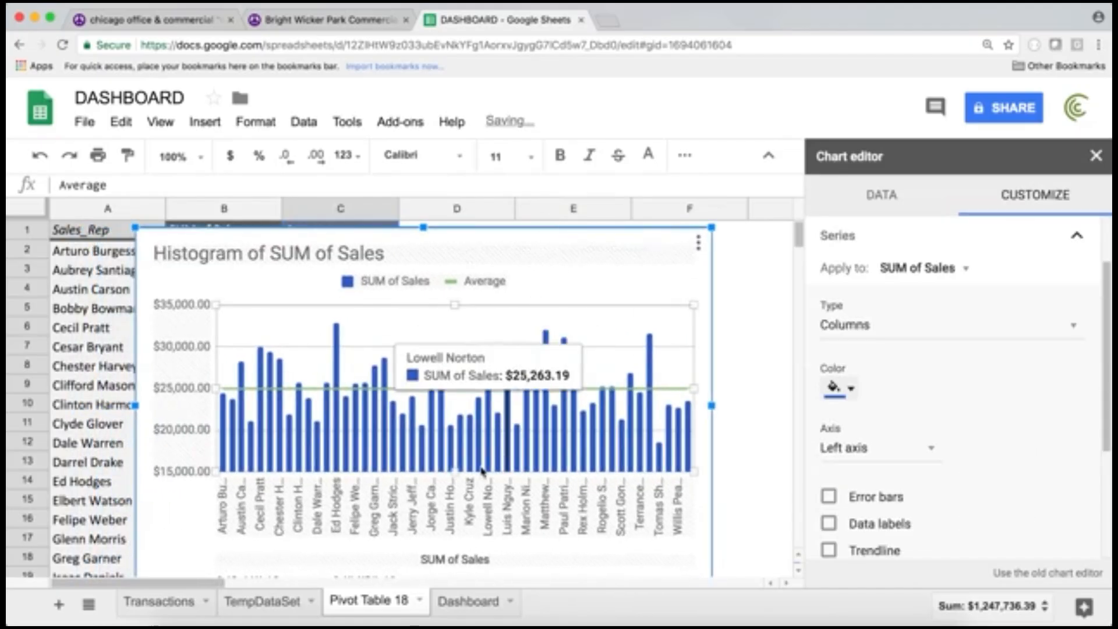
drag(455, 471, 457, 427)
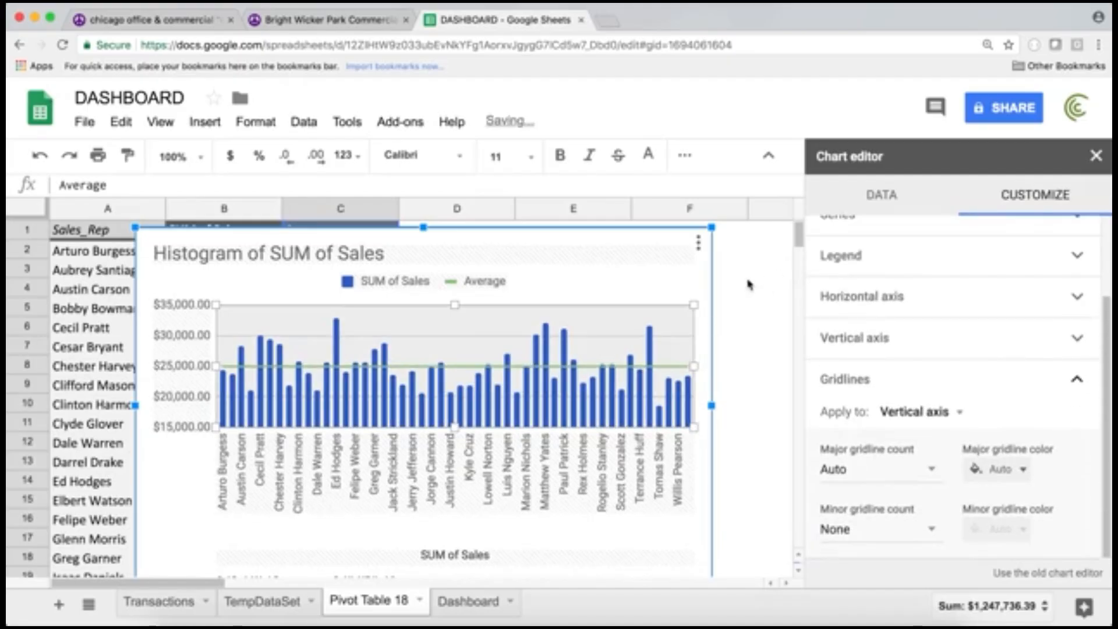
Step: Change the chart title to Sales Rep Performance
double_click(316, 254)
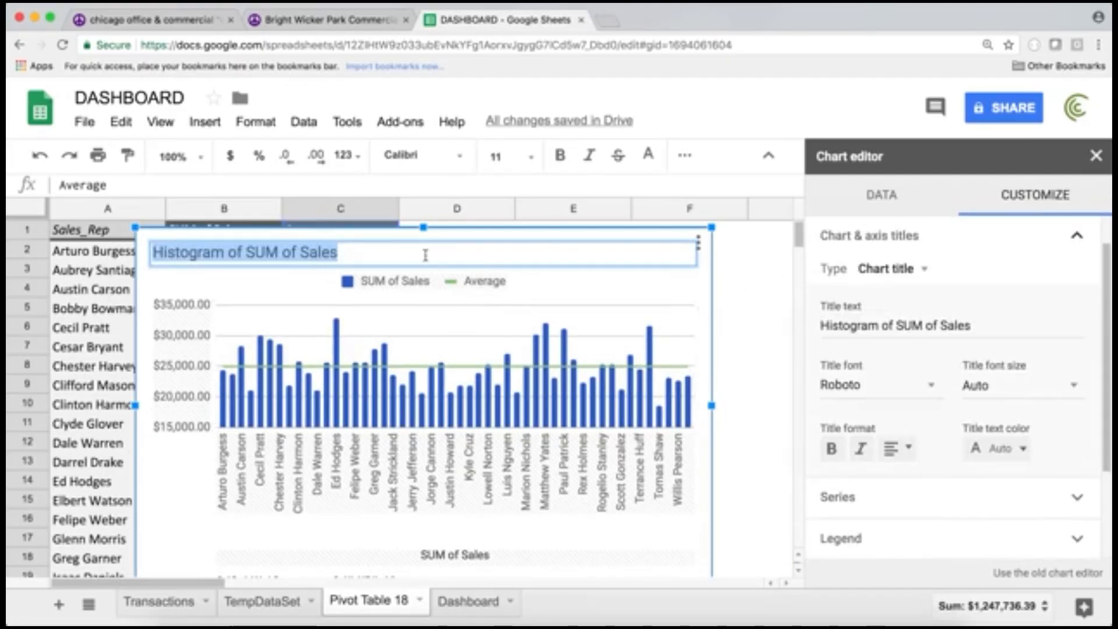
text(Sales Rep Performance)
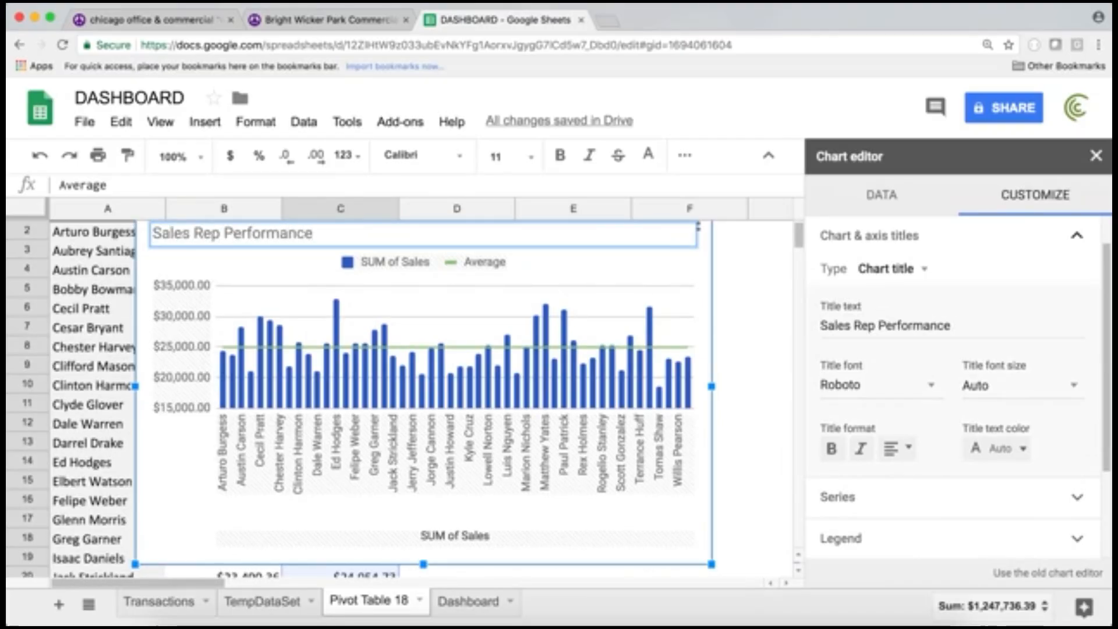
key(Return)
click(513, 211)
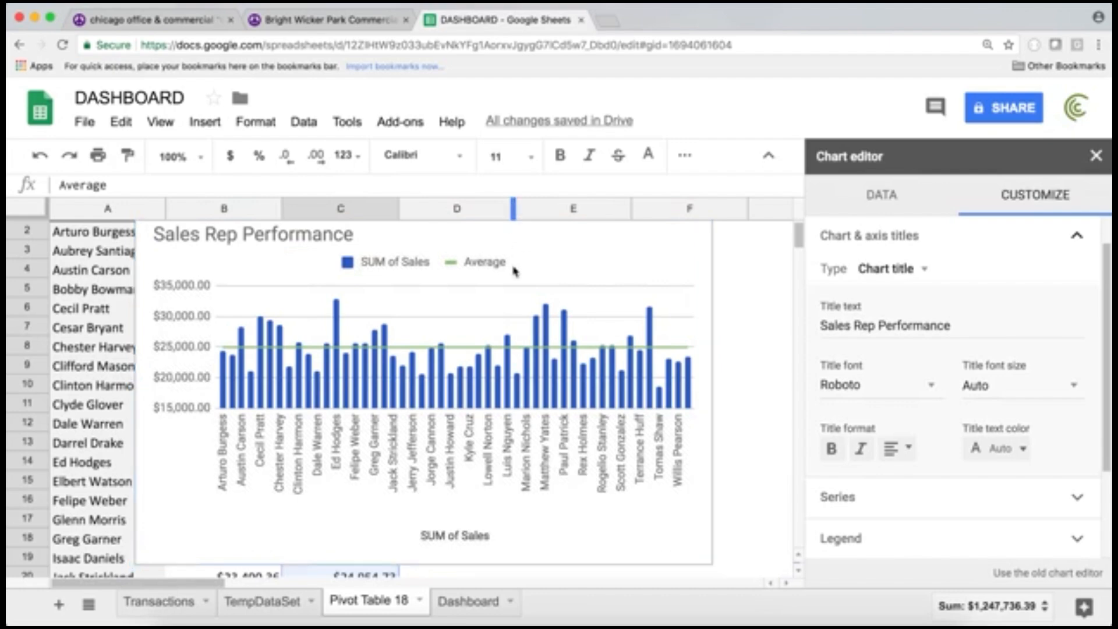
Step: Make the chart smaller just below the header row and clear its horizontal axis title
scroll(512, 271, up, 1)
drag(317, 249, 442, 244)
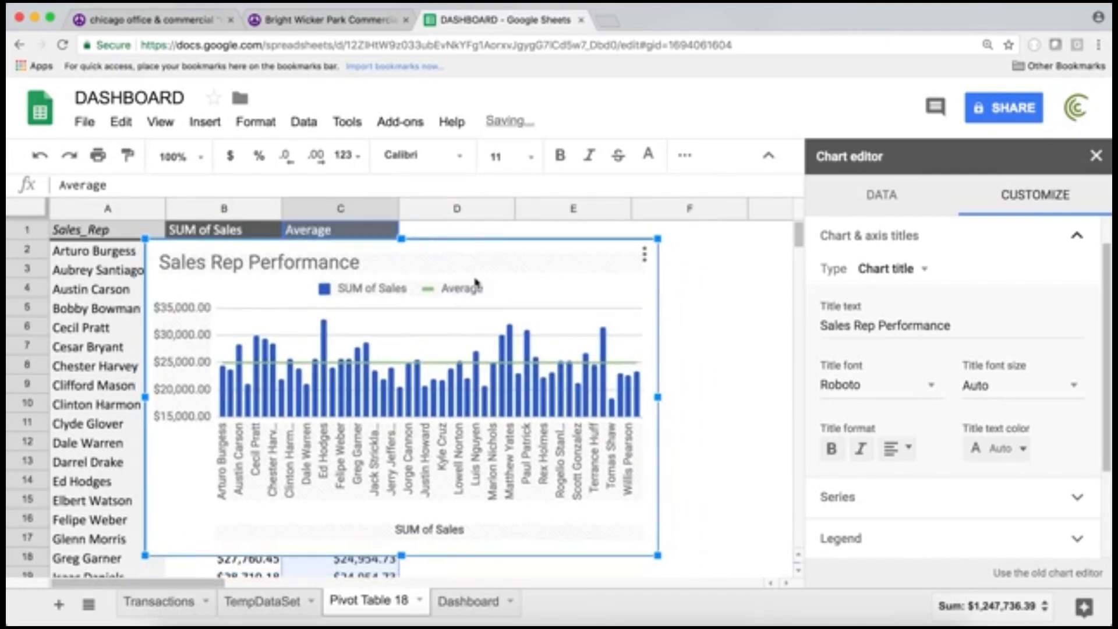
click(437, 536)
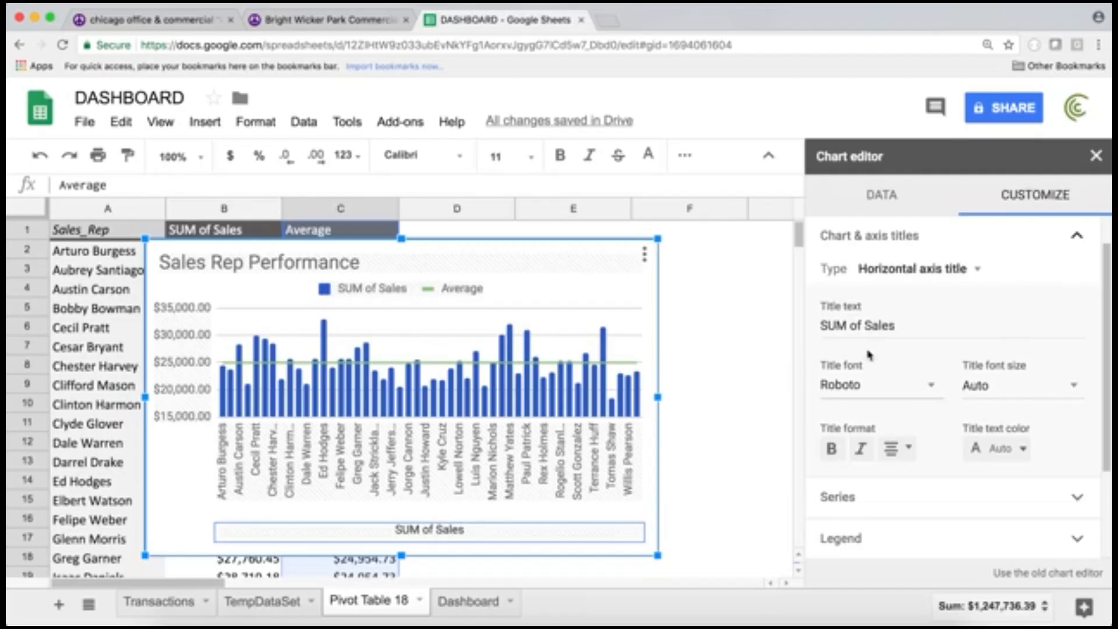
click(911, 324)
key(BackSpace)
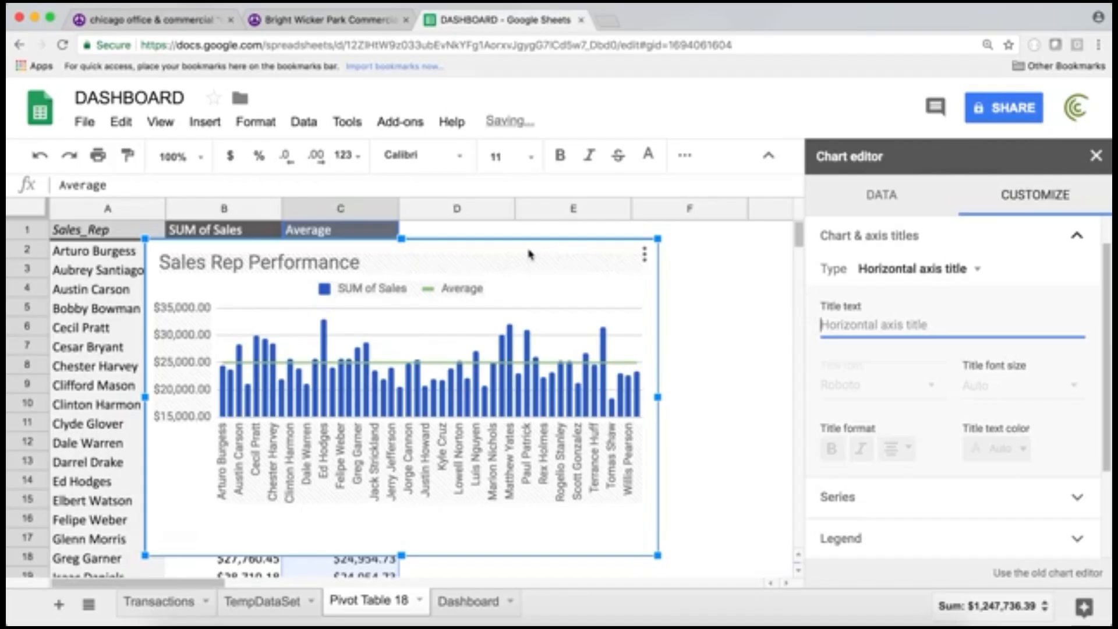
Step: Rename the pivot table sheet as Pivot sales by sales Rep
click(400, 235)
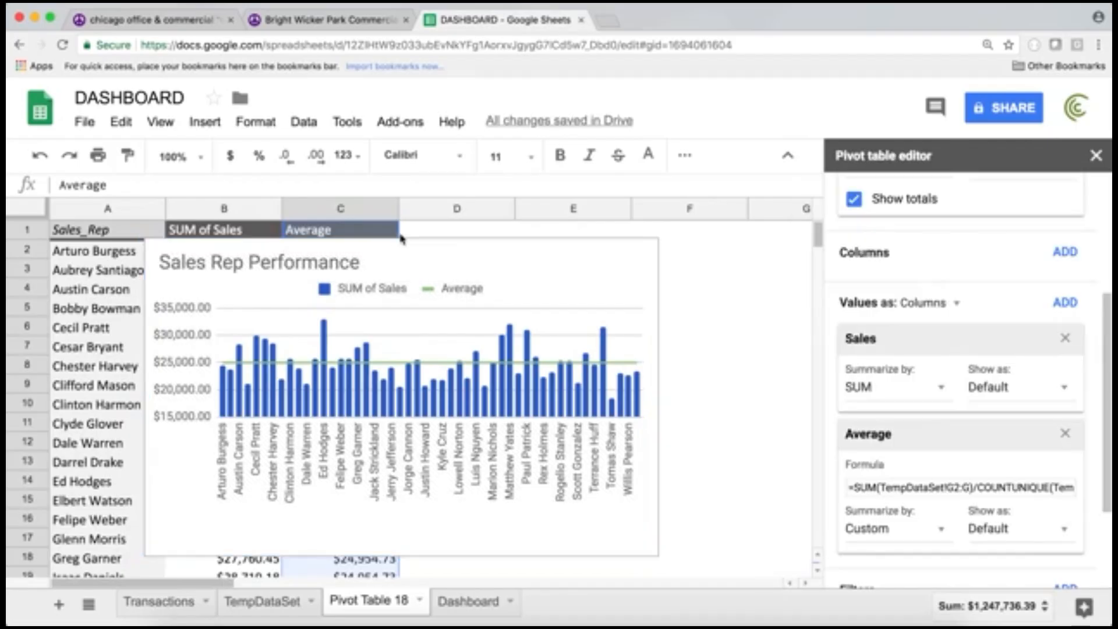
click(521, 271)
click(366, 607)
double_click(366, 607)
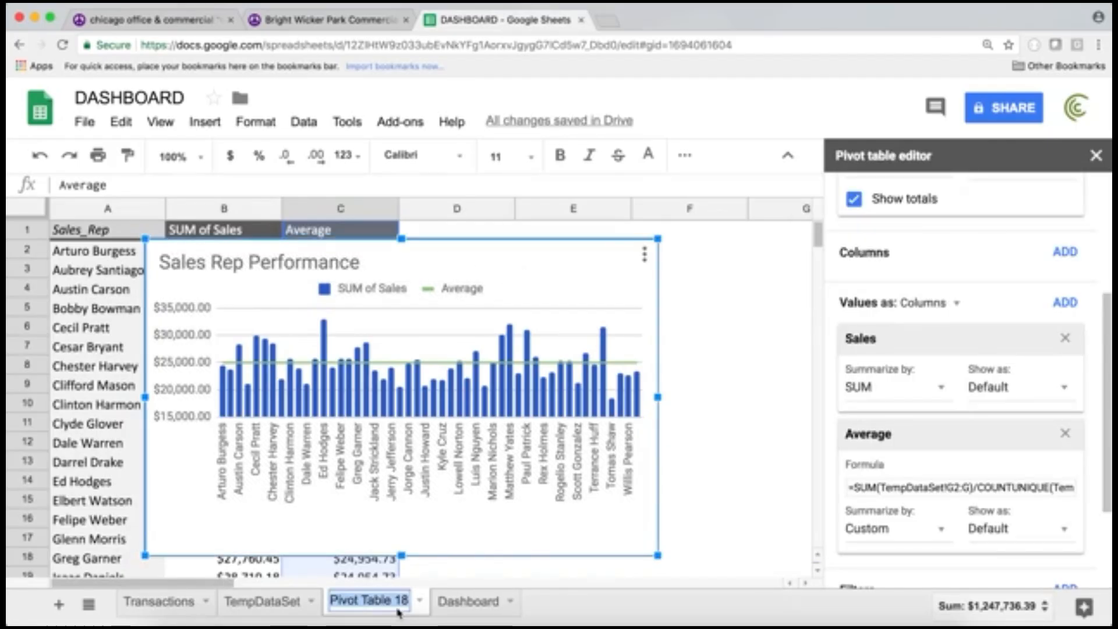
text(Pivot)
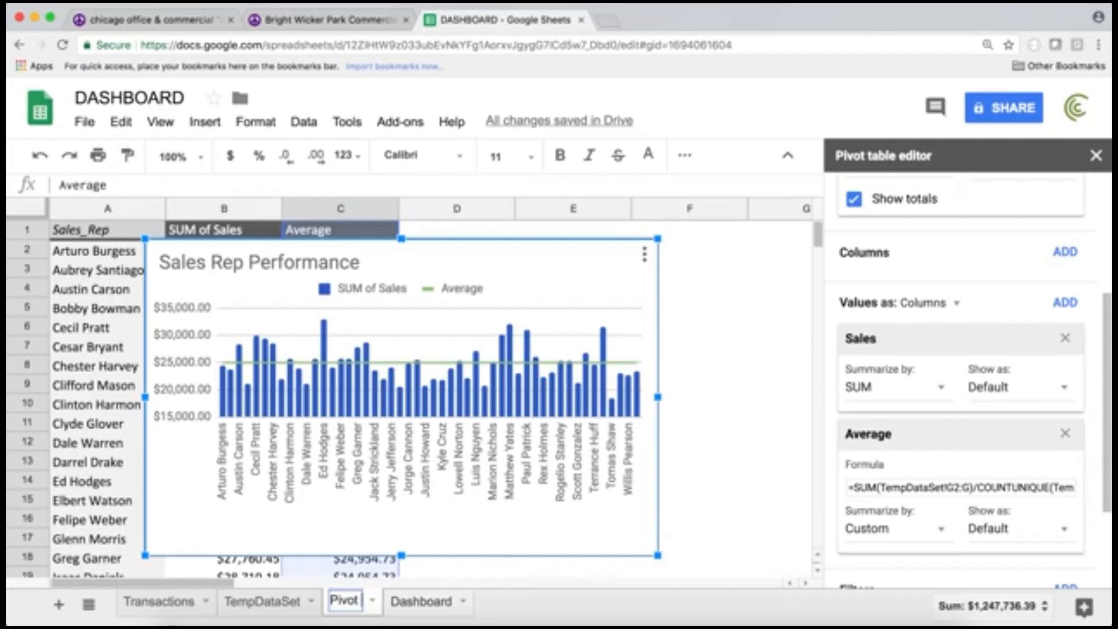
text( sales)
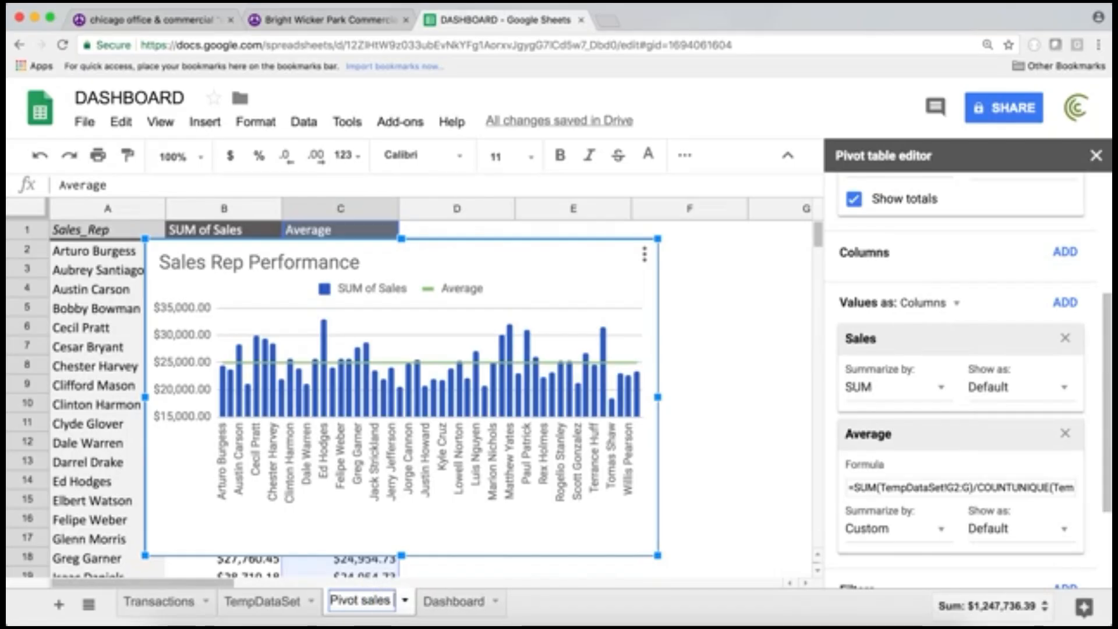
text( by sales Rep)
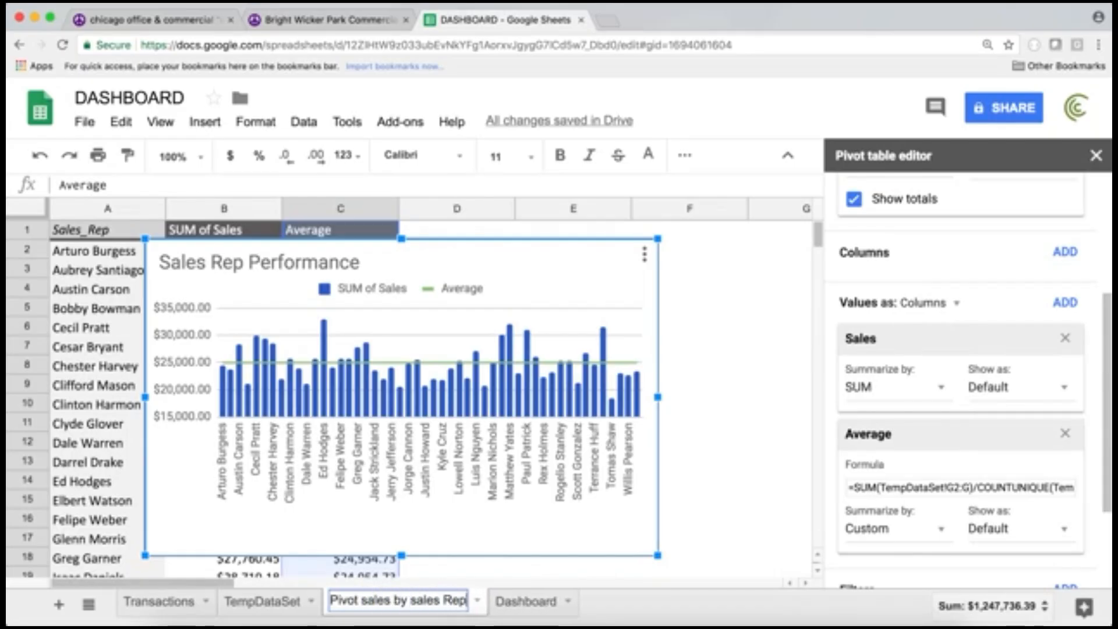
key(Return)
Step: Copy the Sales Rep Performance chart and paste it into the Dashboard sheet at row 26
click(508, 270)
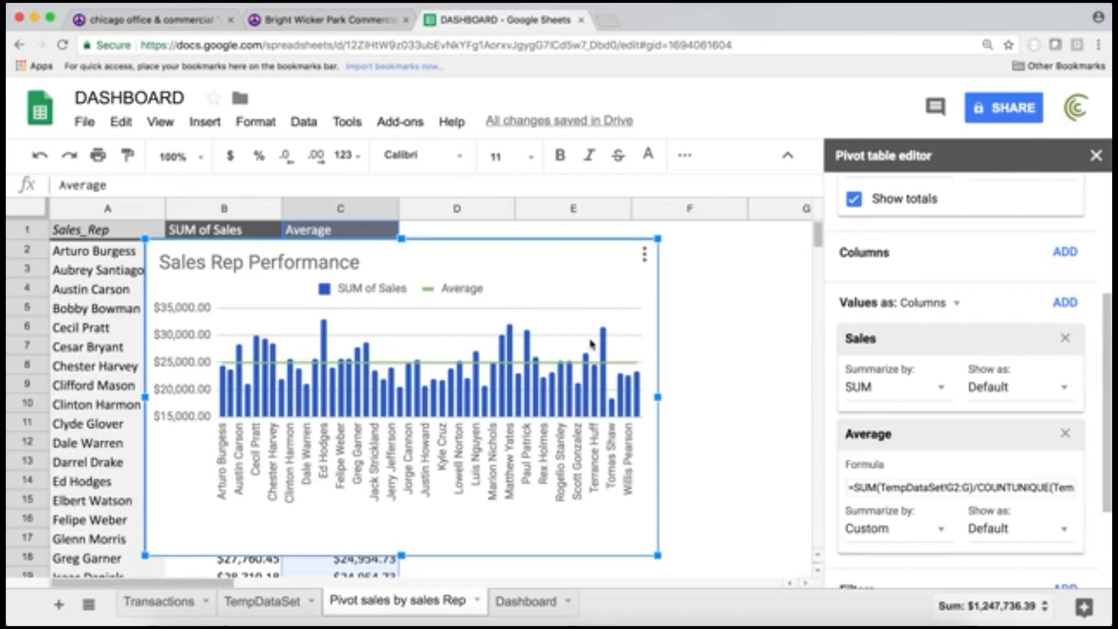
key(super+c)
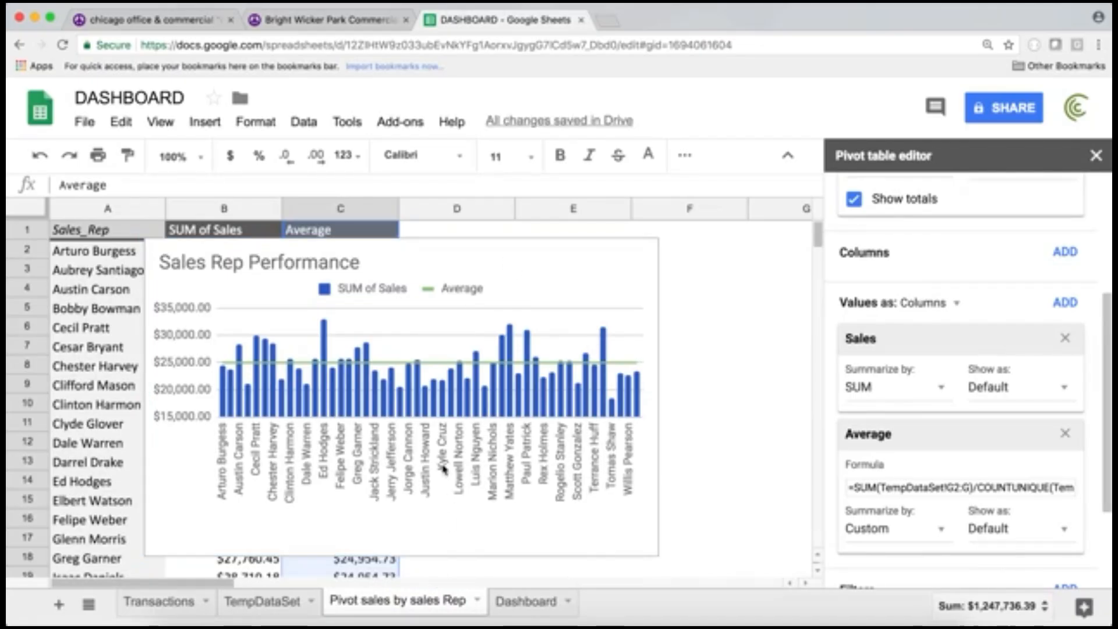
click(527, 601)
key(super+v)
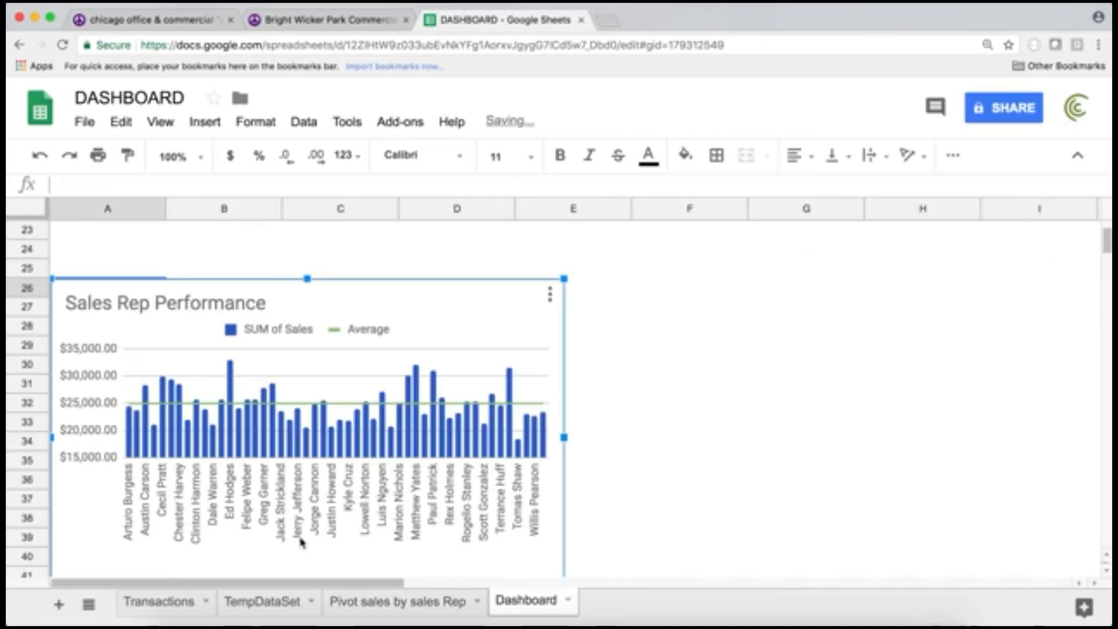
Step: Enlarge the Sales Rep Performance chart on the Dashboard so it starts at row 24 and its right edge aligns with the state map
scroll(286, 362, up, 5)
scroll(286, 363, down, 2)
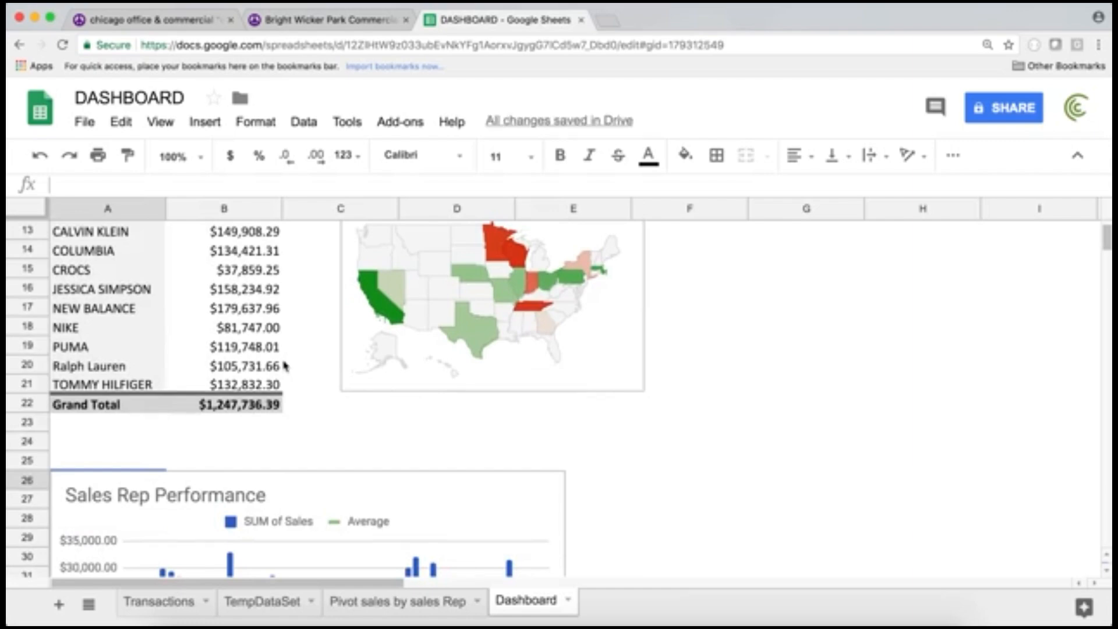
scroll(282, 361, down, 2)
click(207, 344)
scroll(206, 345, down, 2)
scroll(406, 350, up, 3)
click(470, 448)
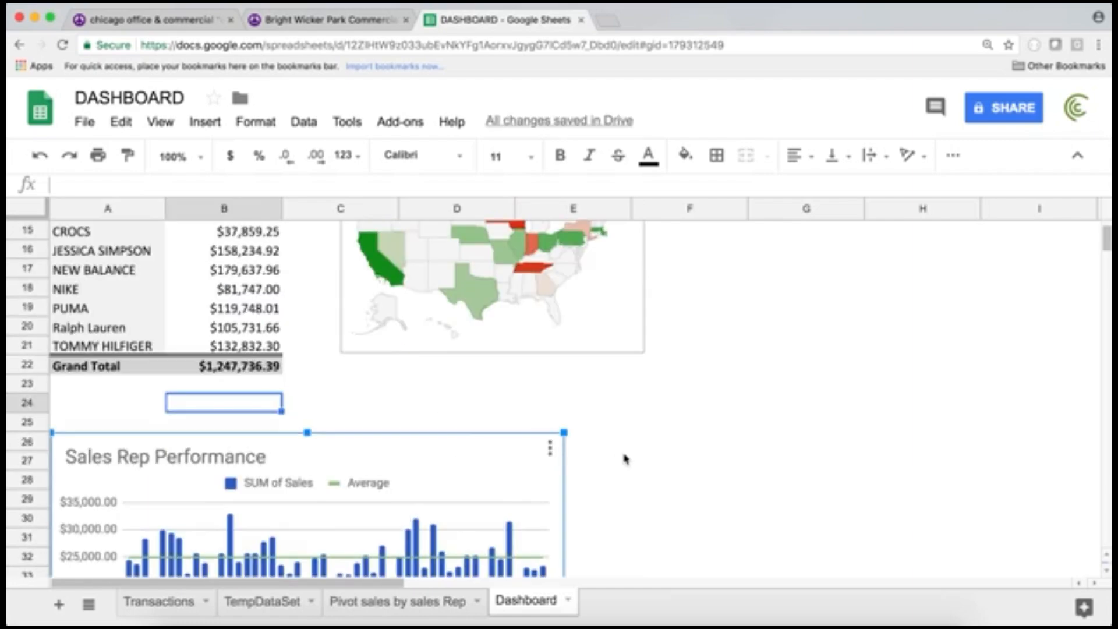
drag(564, 433, 645, 426)
drag(557, 399, 547, 412)
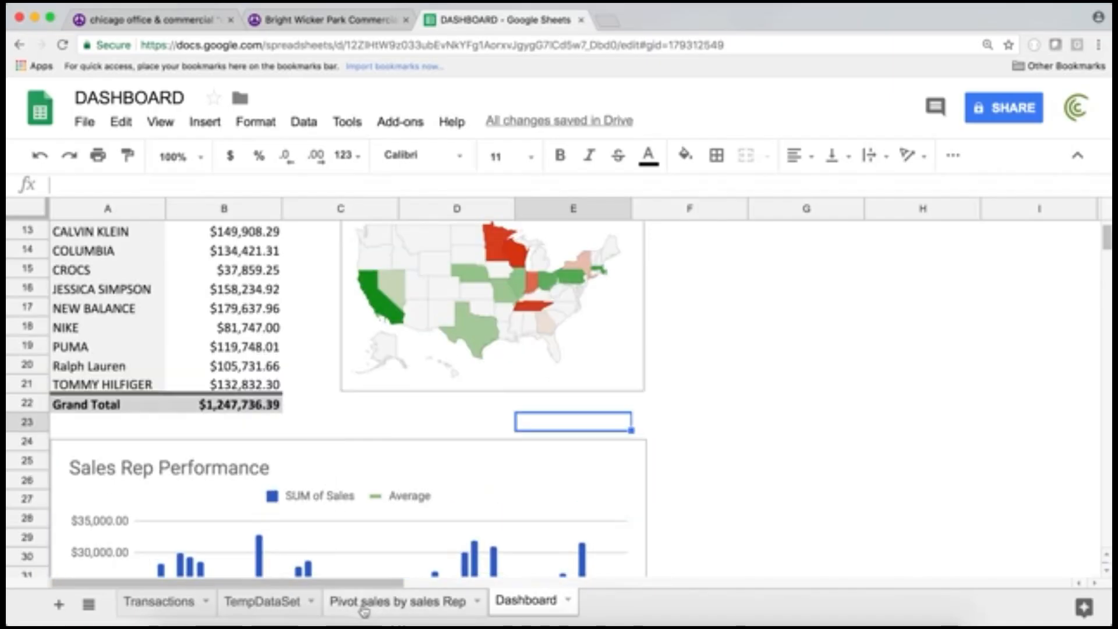
Step: Delete the original chart from the Pivot sales by sales Rep sheet and hide that sheet
click(402, 601)
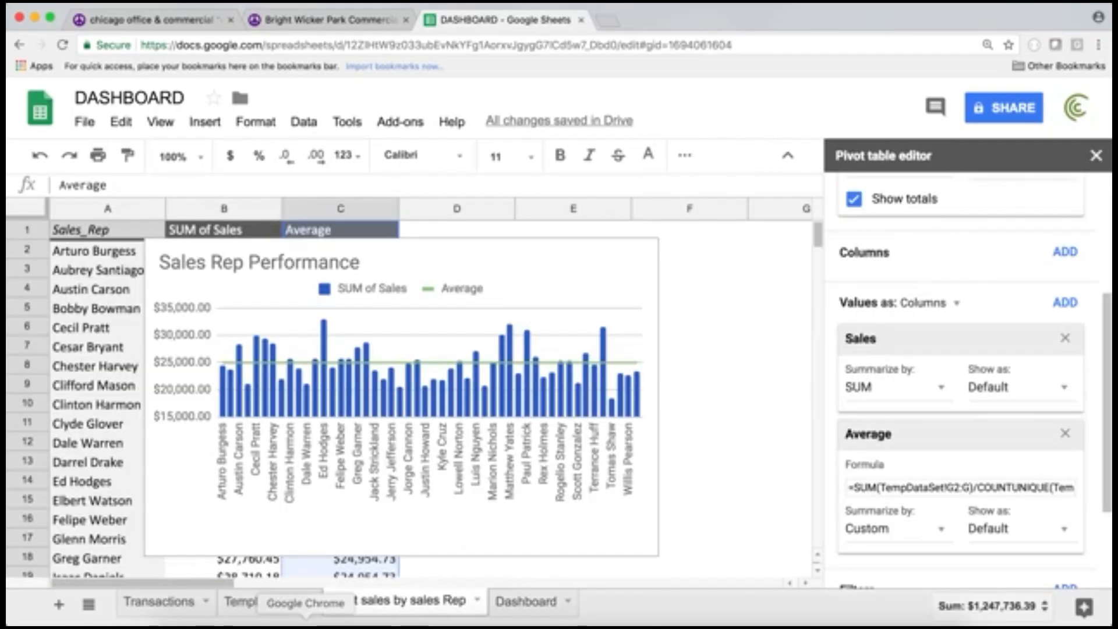
click(625, 254)
key(Delete)
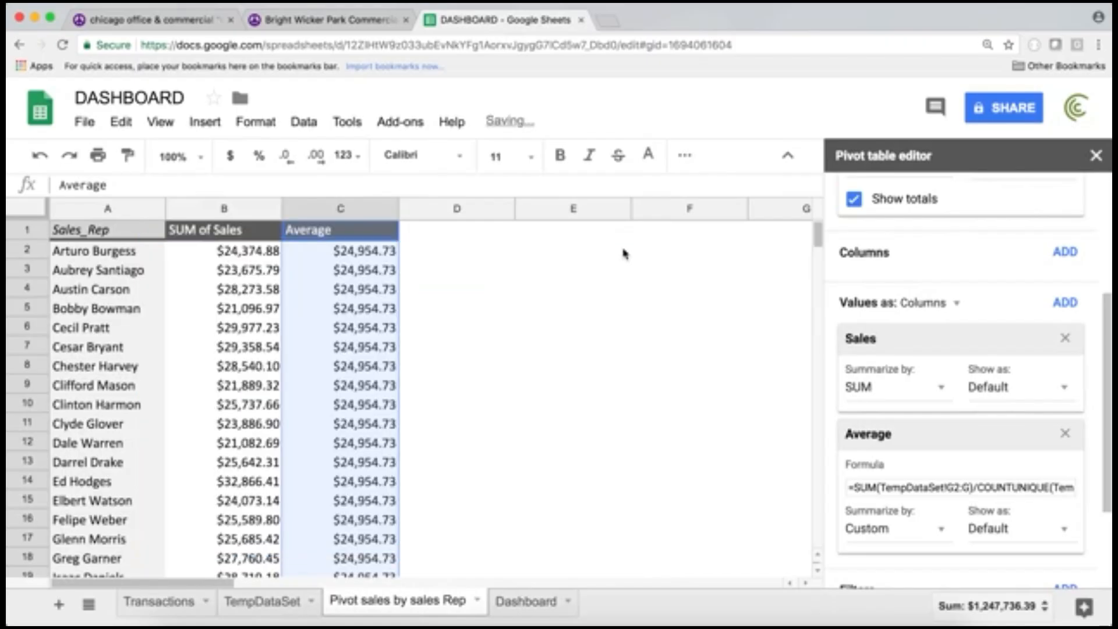
right_click(377, 606)
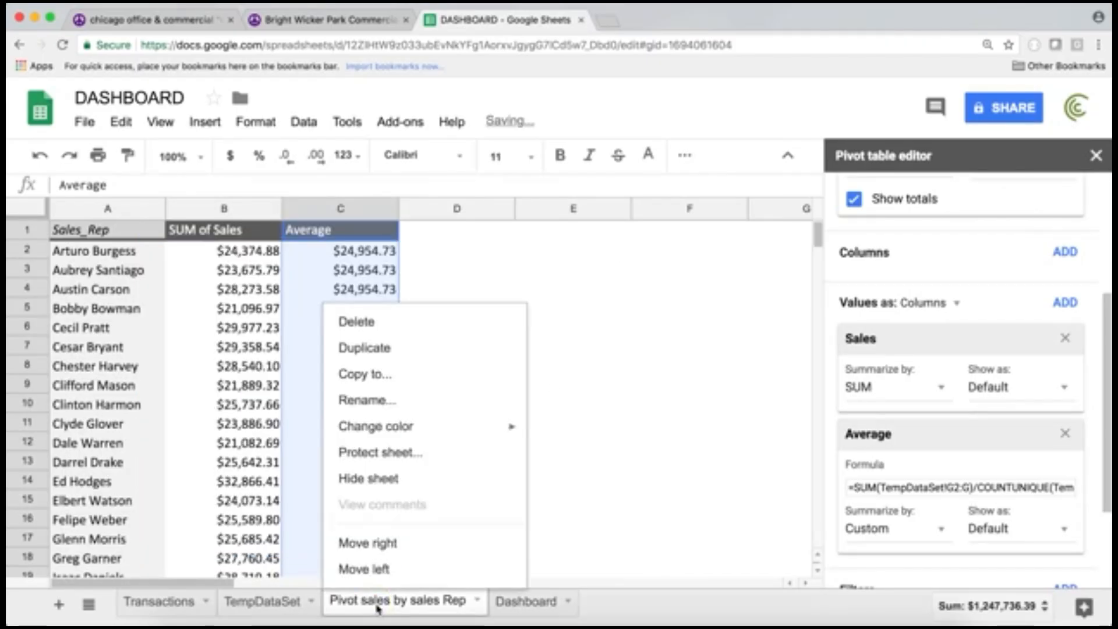
click(403, 483)
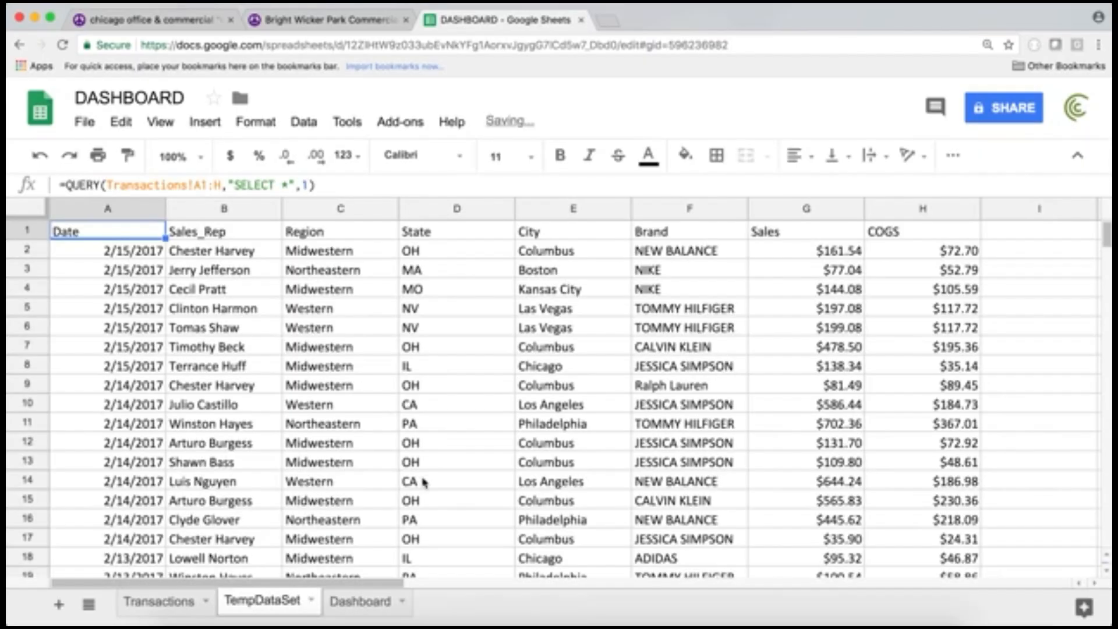